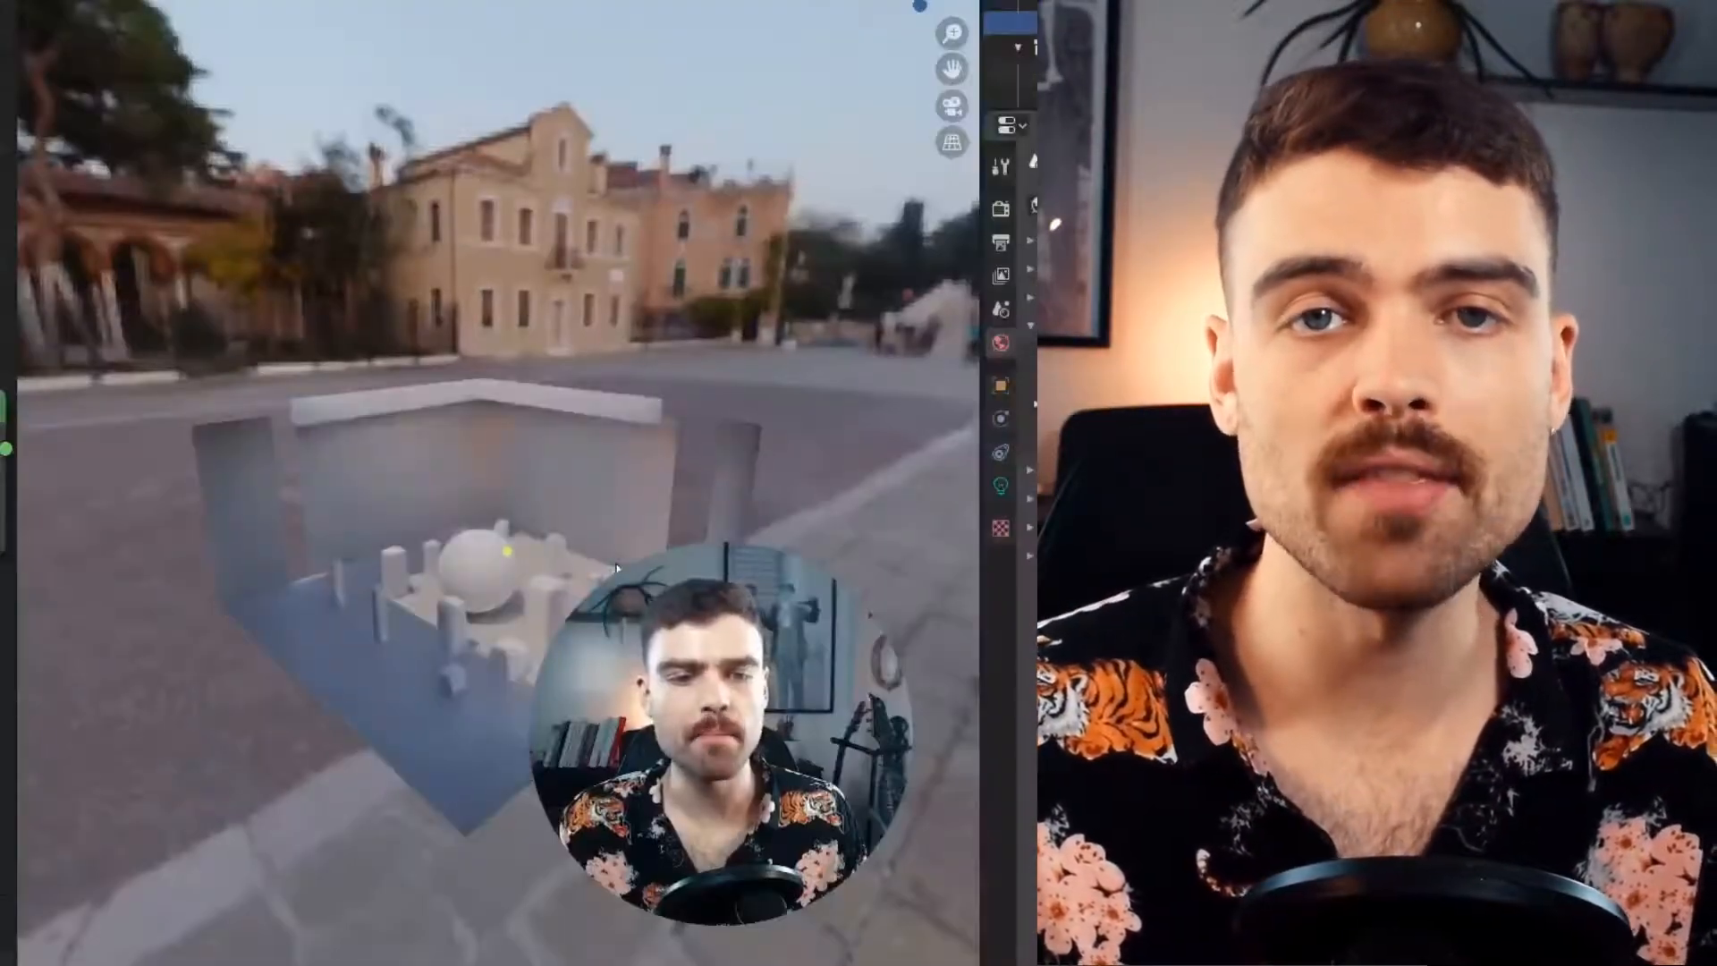
pyautogui.moveTo(608, 456); pyautogui.dragTo(555, 440, button='middle')
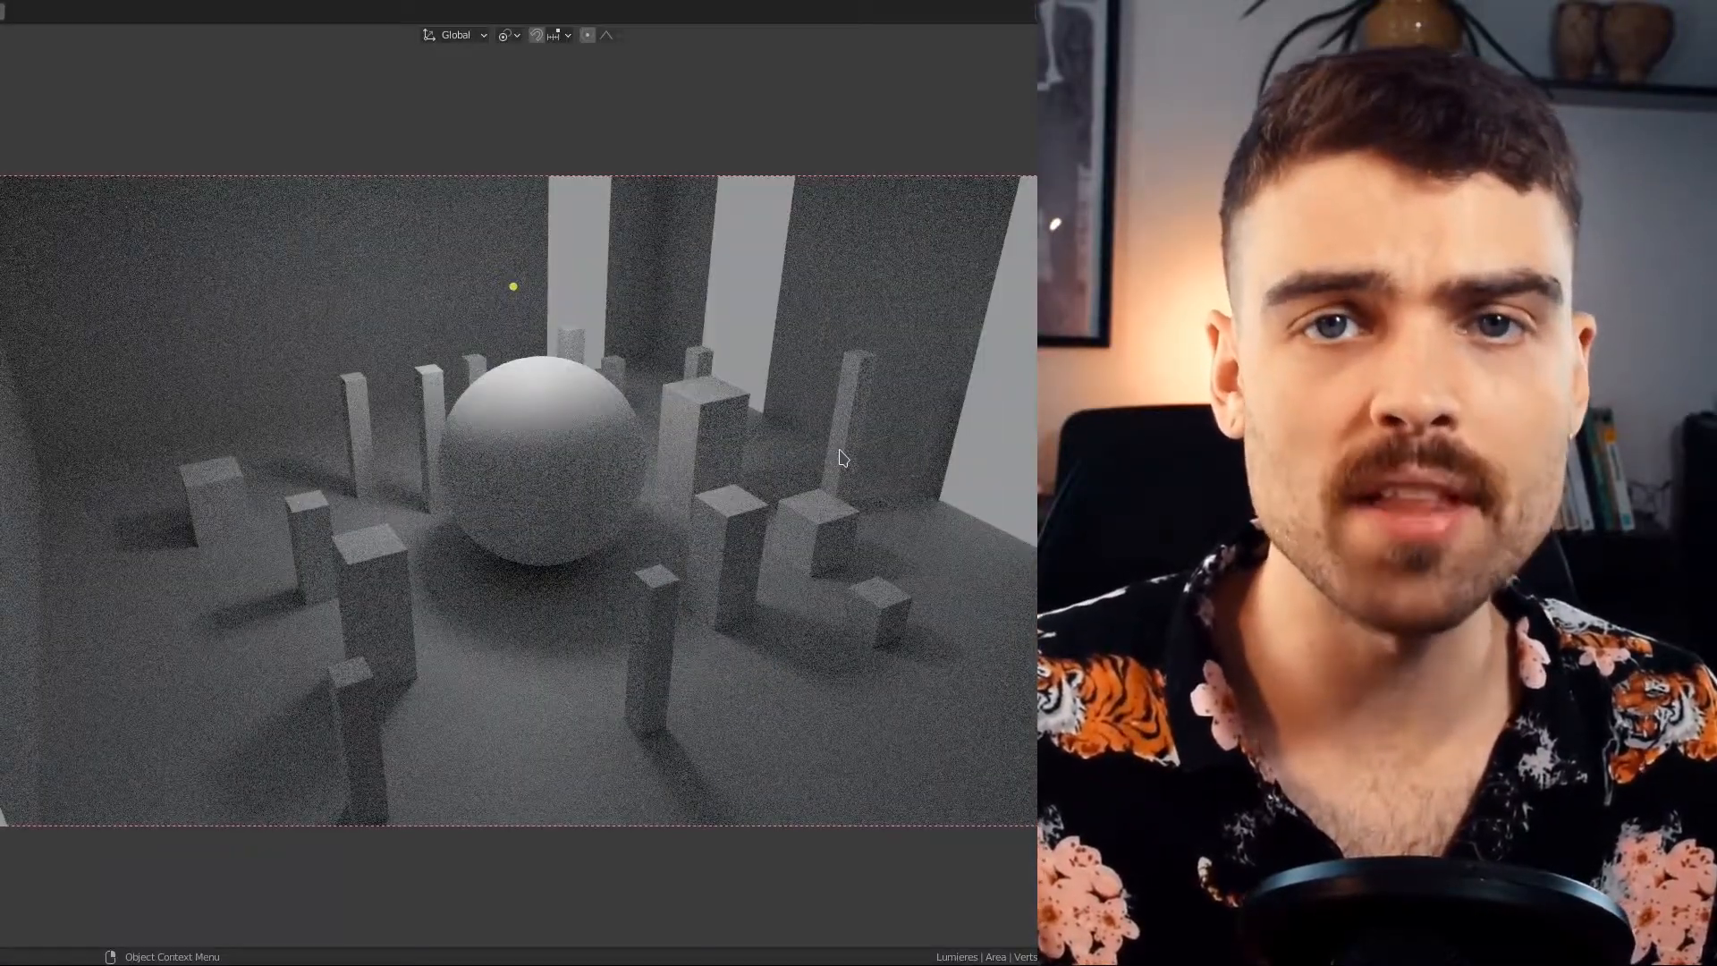
pyautogui.moveTo(895, 491); pyautogui.dragTo(568, 477, button='middle')
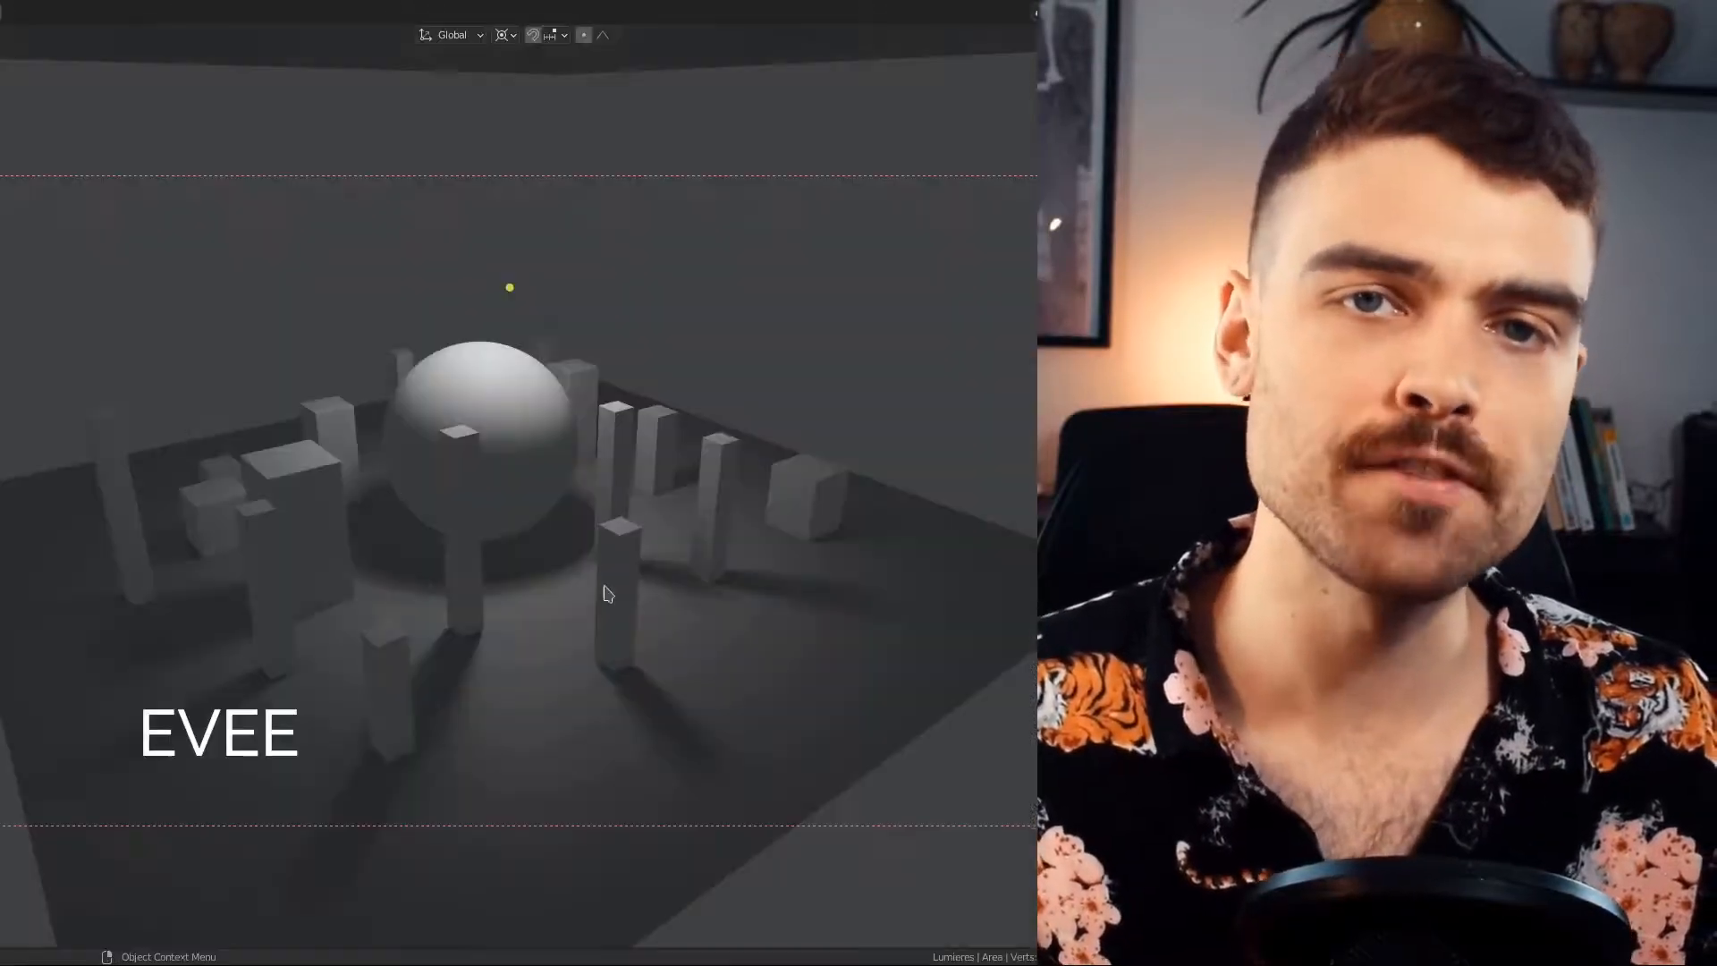
pyautogui.moveTo(827, 500); pyautogui.dragTo(674, 483, button='middle')
pyautogui.moveTo(947, 507); pyautogui.dragTo(840, 511, button='middle')
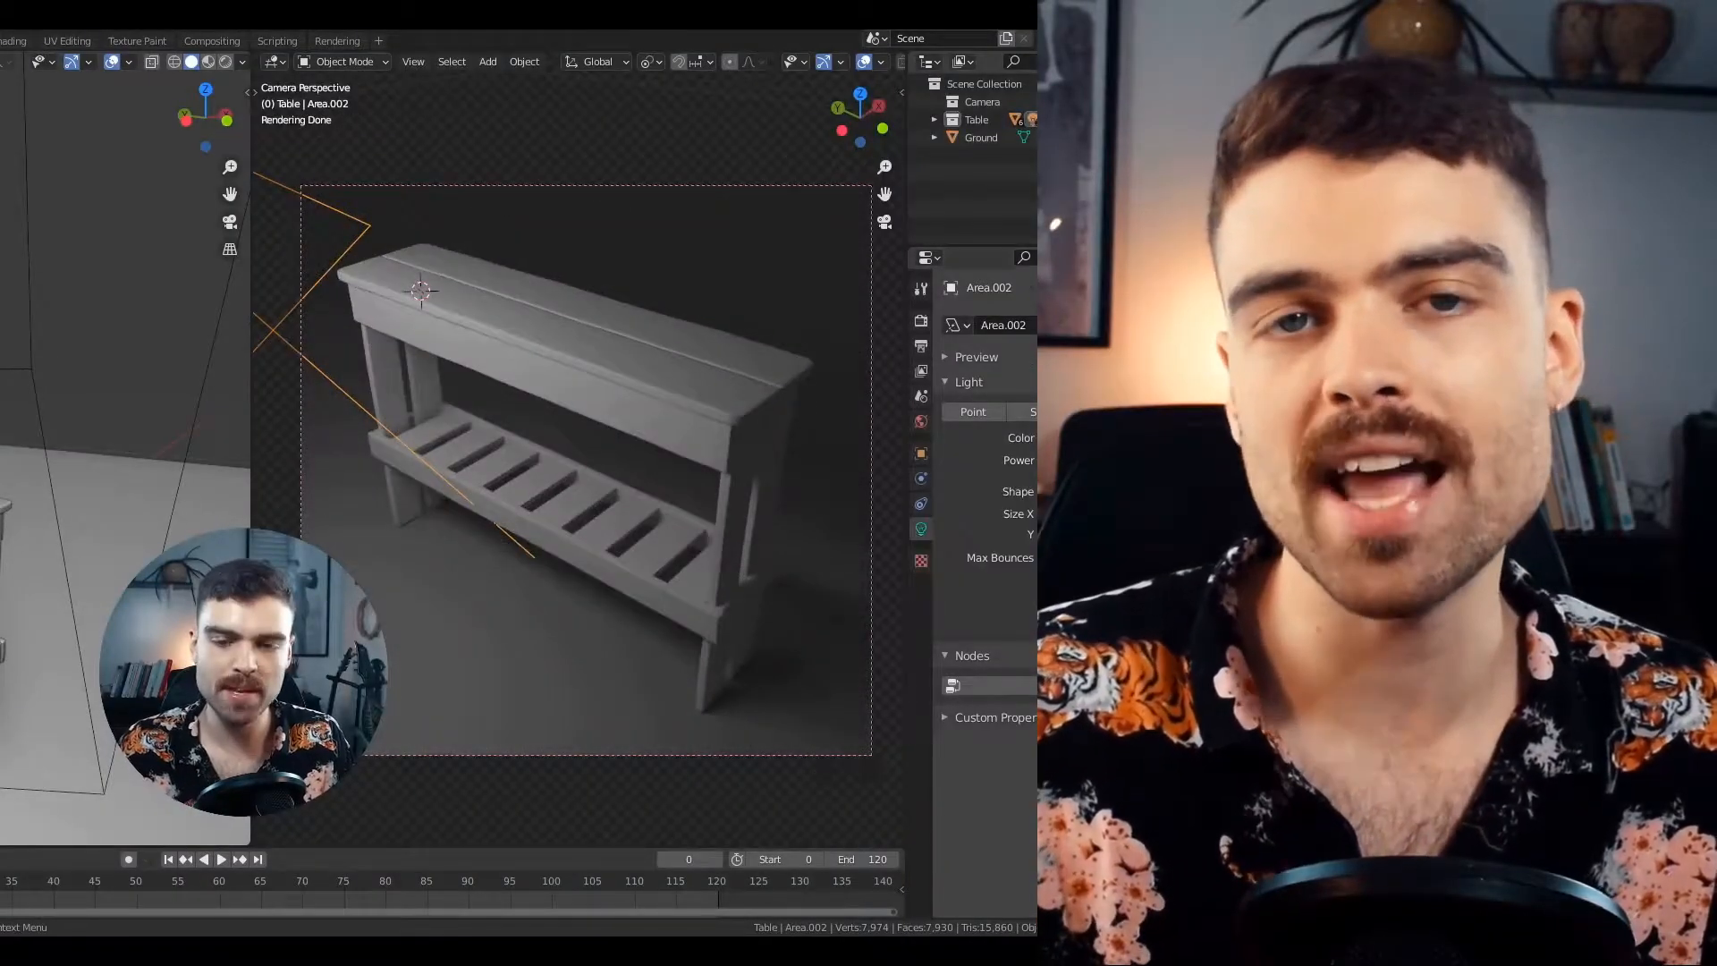
# - Unhide all the hidden lights in the table scene
pyautogui.hotkey('alt', 'h')
pyautogui.press('Left')
pyautogui.press('Left')
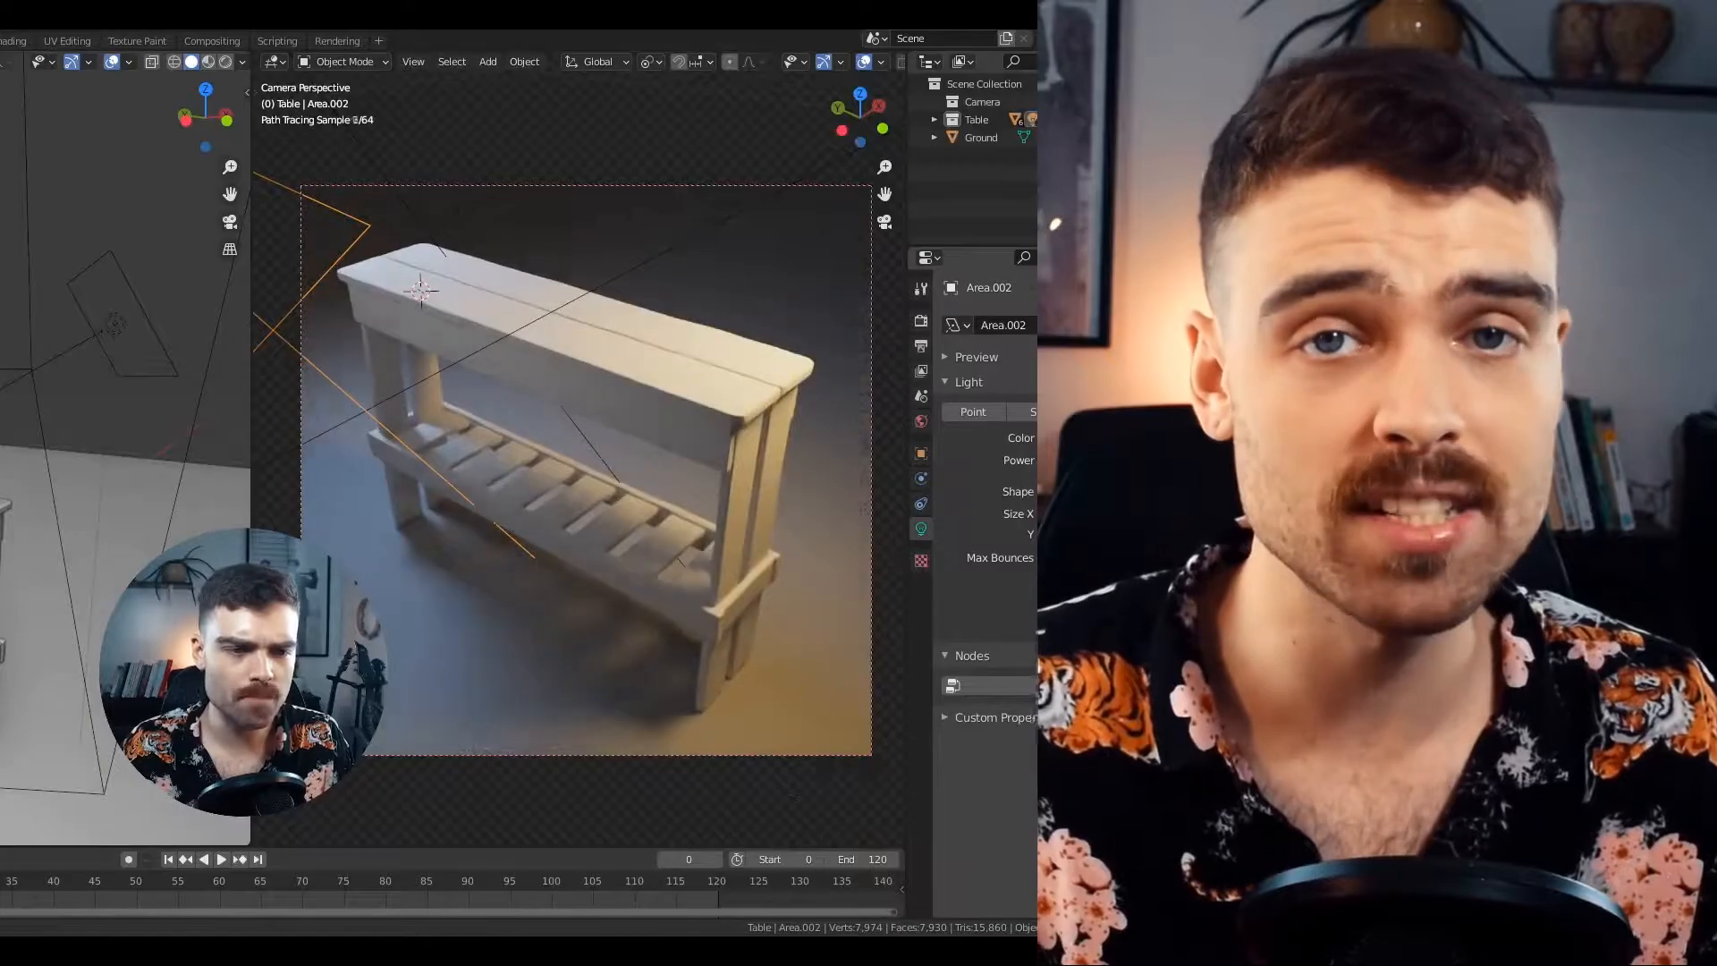
# - Adjust the colour of the selected area light in the table scene and render the image
pyautogui.click(1114, 438)
pyautogui.moveTo(1078, 236)
pyautogui.mouseDown()
pyautogui.moveTo(1063, 268)
pyautogui.moveTo(1048, 252)
pyautogui.mouseUp()
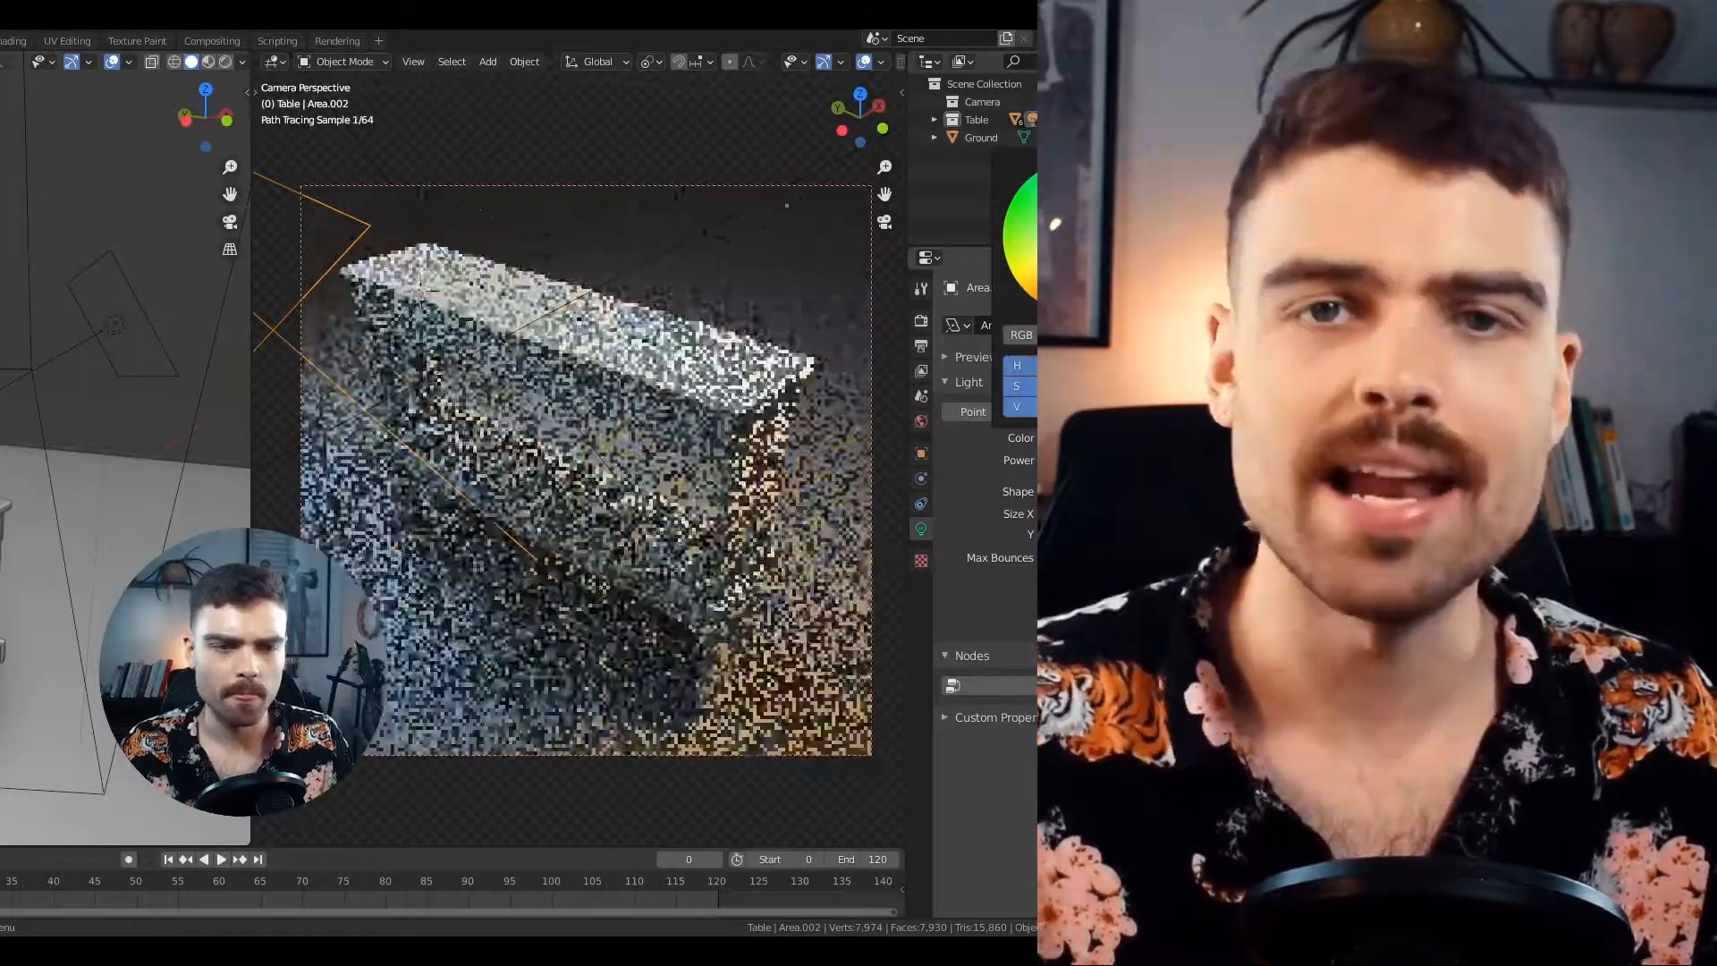
pyautogui.moveTo(1114, 461); pyautogui.dragTo(1131, 461)
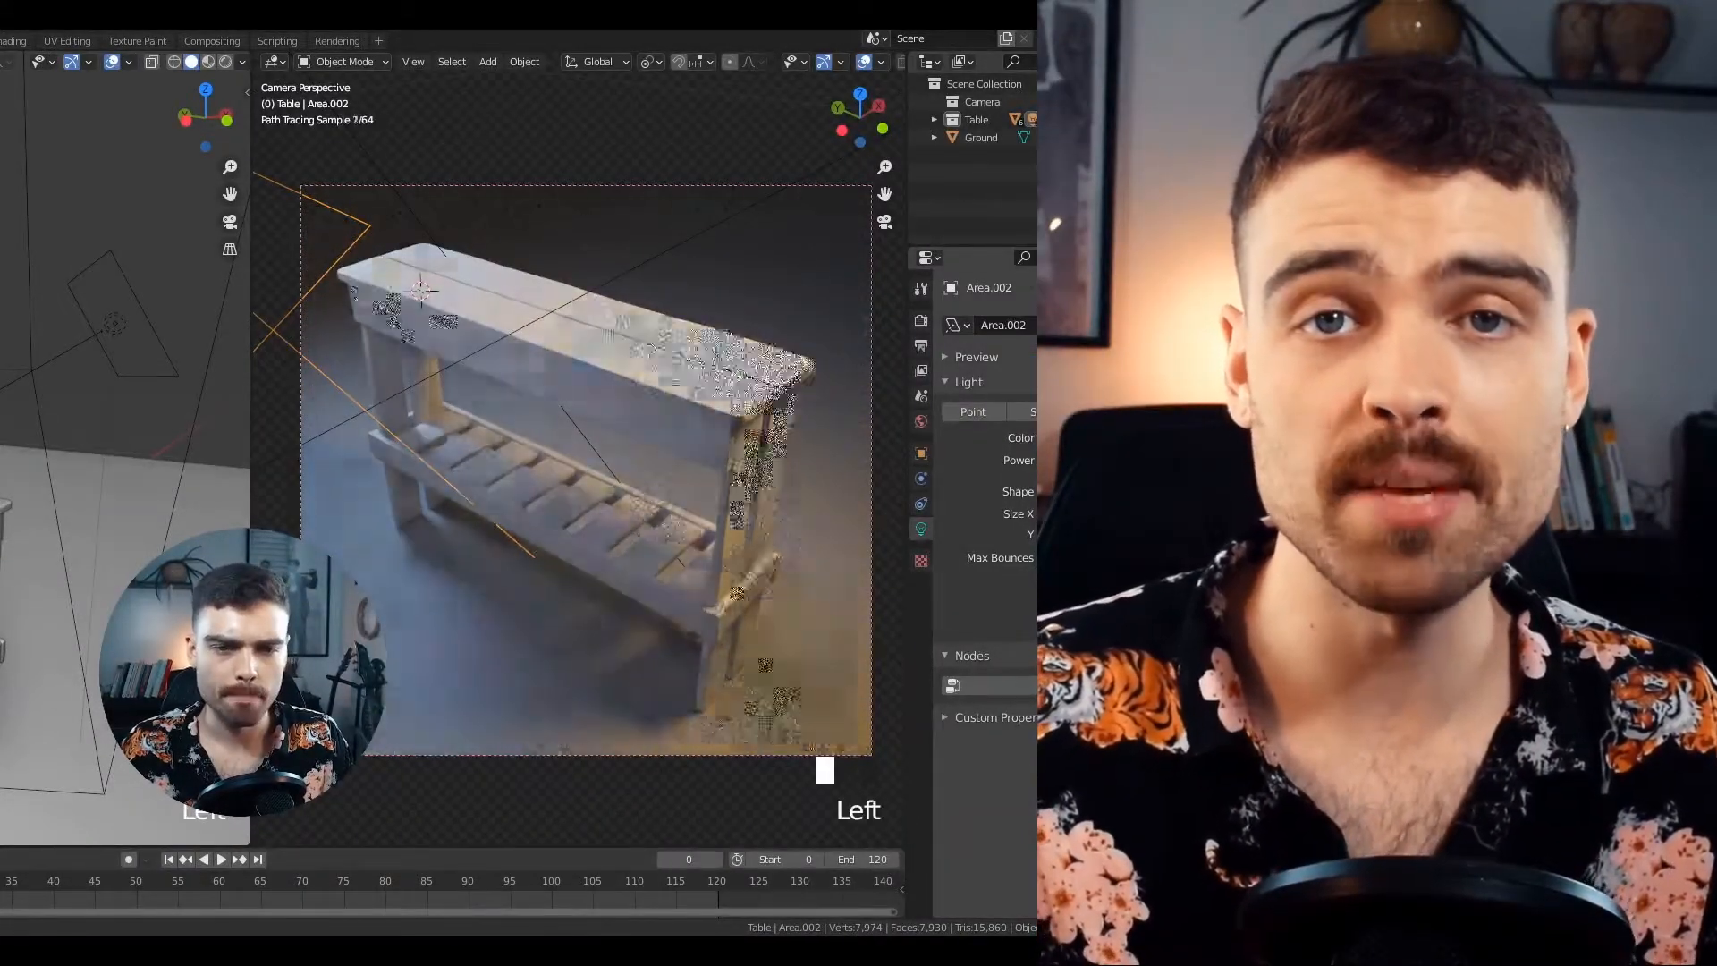
pyautogui.keyDown('shift'); pyautogui.moveTo(581, 250); pyautogui.dragTo(587, 254, button='middle'); pyautogui.keyUp('shift')
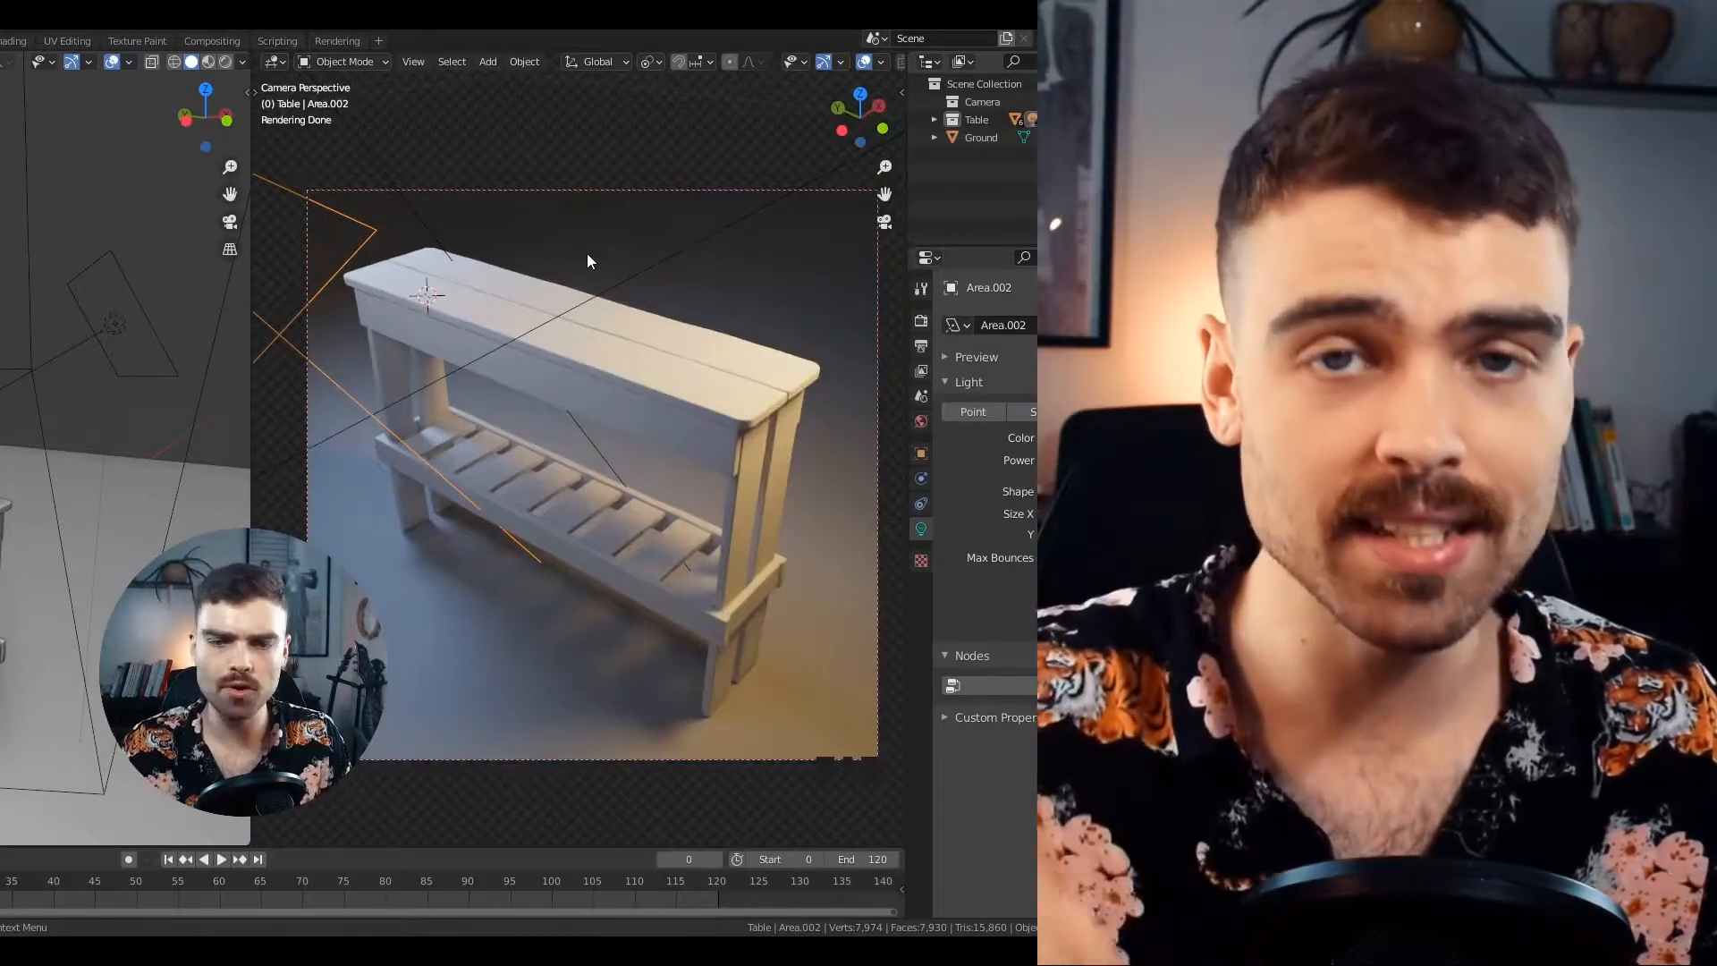
pyautogui.press('F12')
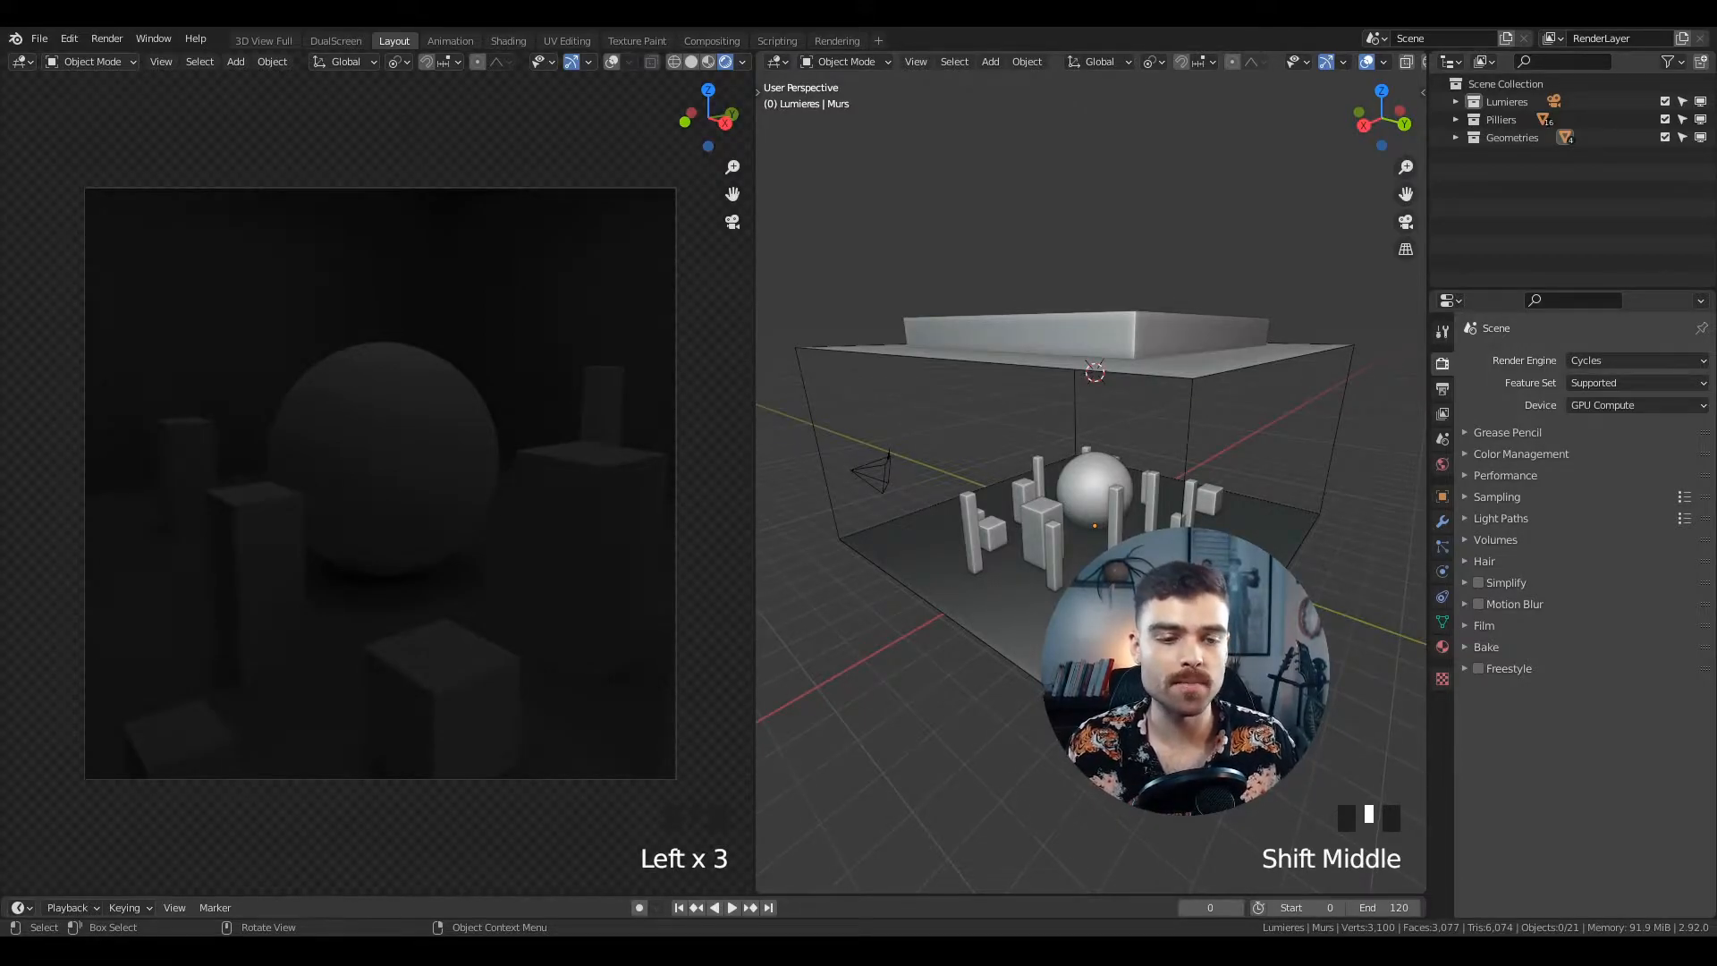
# - Set the viewport display of the walls object Murs to Solid and look at the room from outside
pyautogui.moveTo(1180, 412); pyautogui.dragTo(1193, 418, button='middle')
pyautogui.click(1193, 419)
pyautogui.moveTo(1252, 501); pyautogui.dragTo(1263, 479, button='middle')
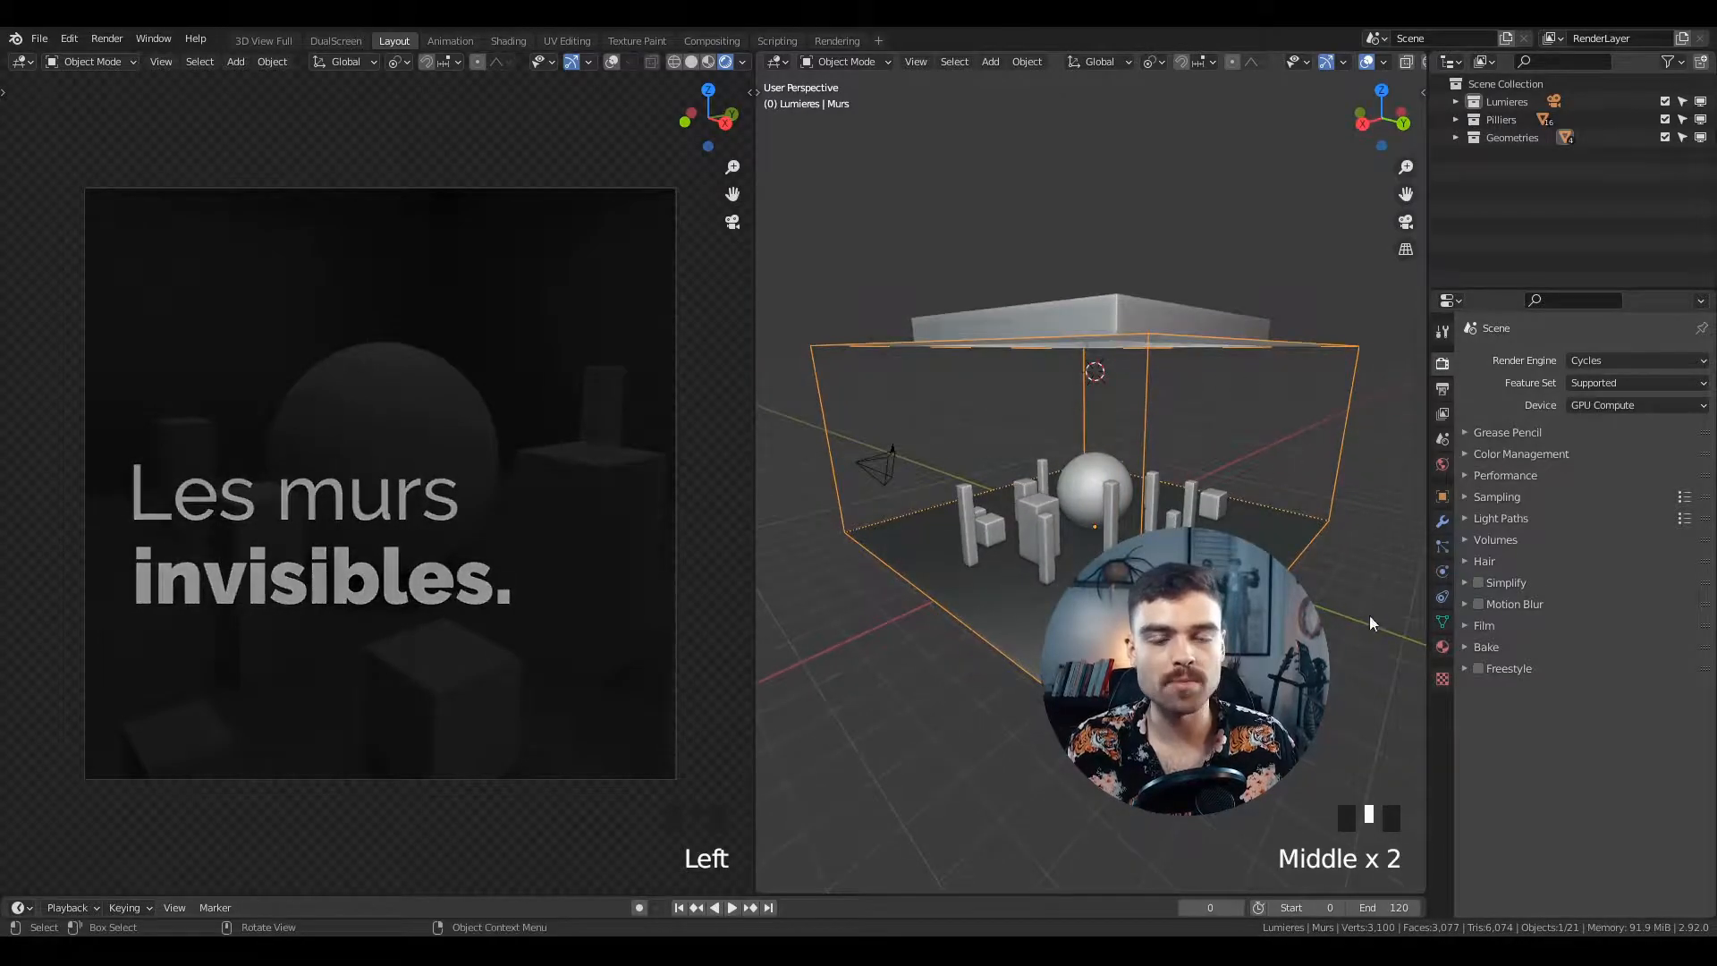
pyautogui.moveTo(1127, 506); pyautogui.dragTo(1020, 537, button='middle')
pyautogui.moveTo(1287, 549); pyautogui.dragTo(1106, 546, button='middle')
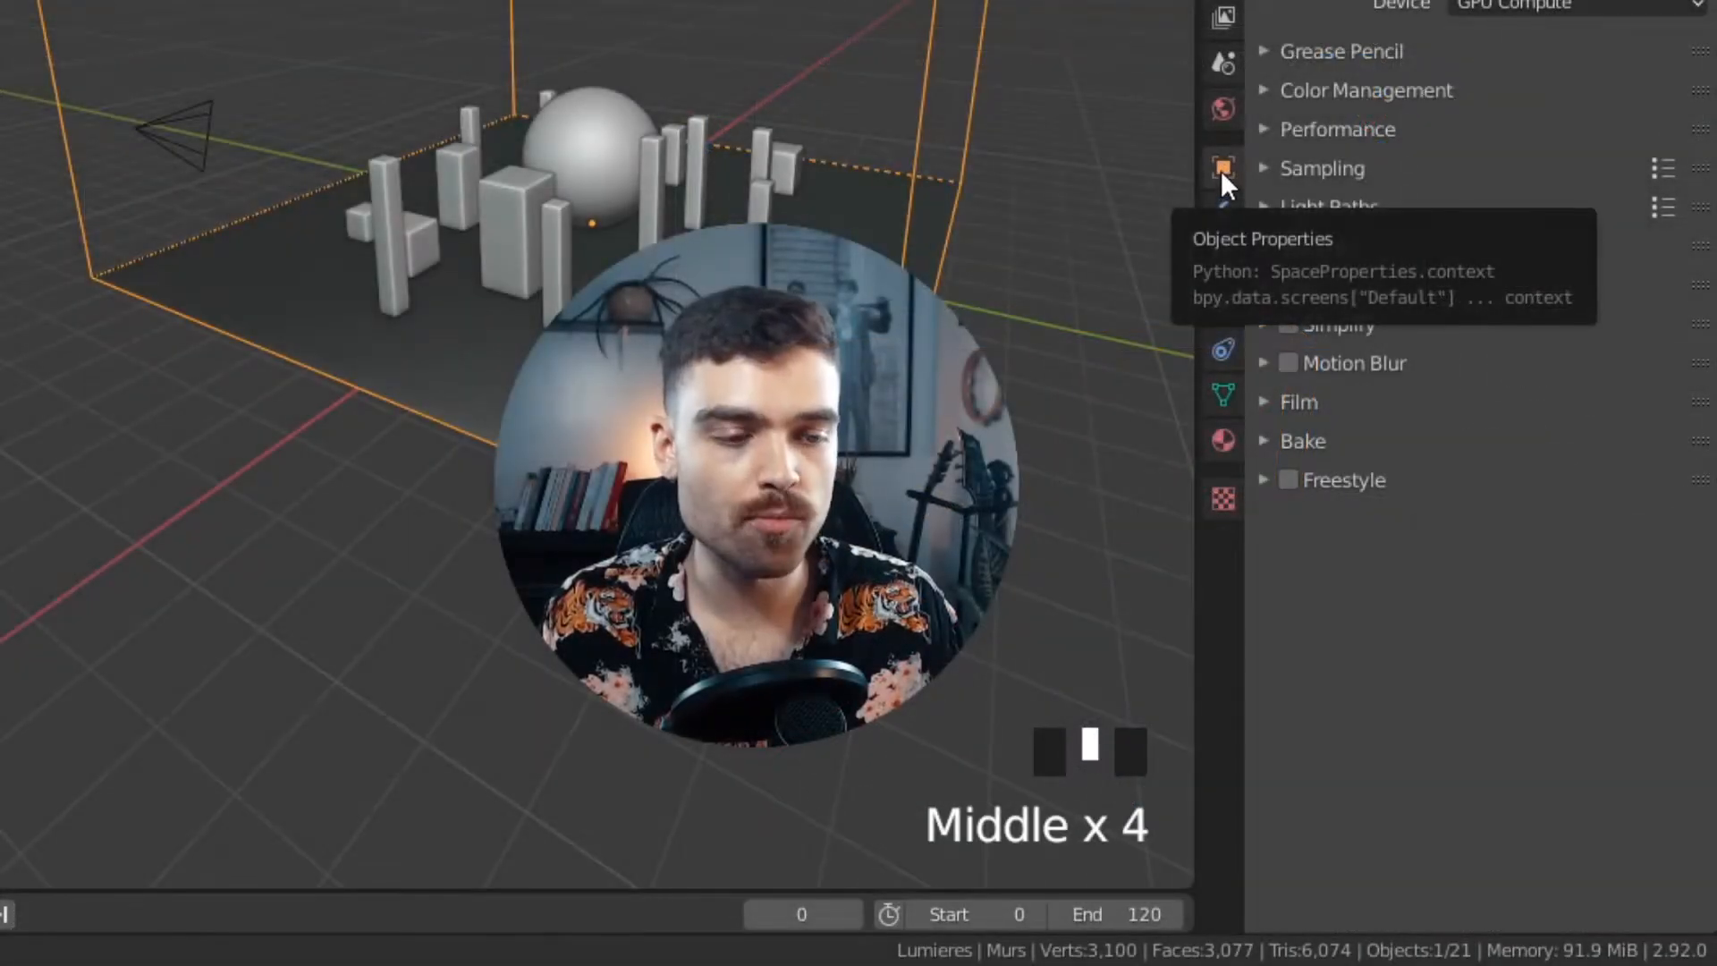
pyautogui.click(1222, 168)
pyautogui.moveTo(1409, 746); pyautogui.dragTo(1416, 445, button='middle')
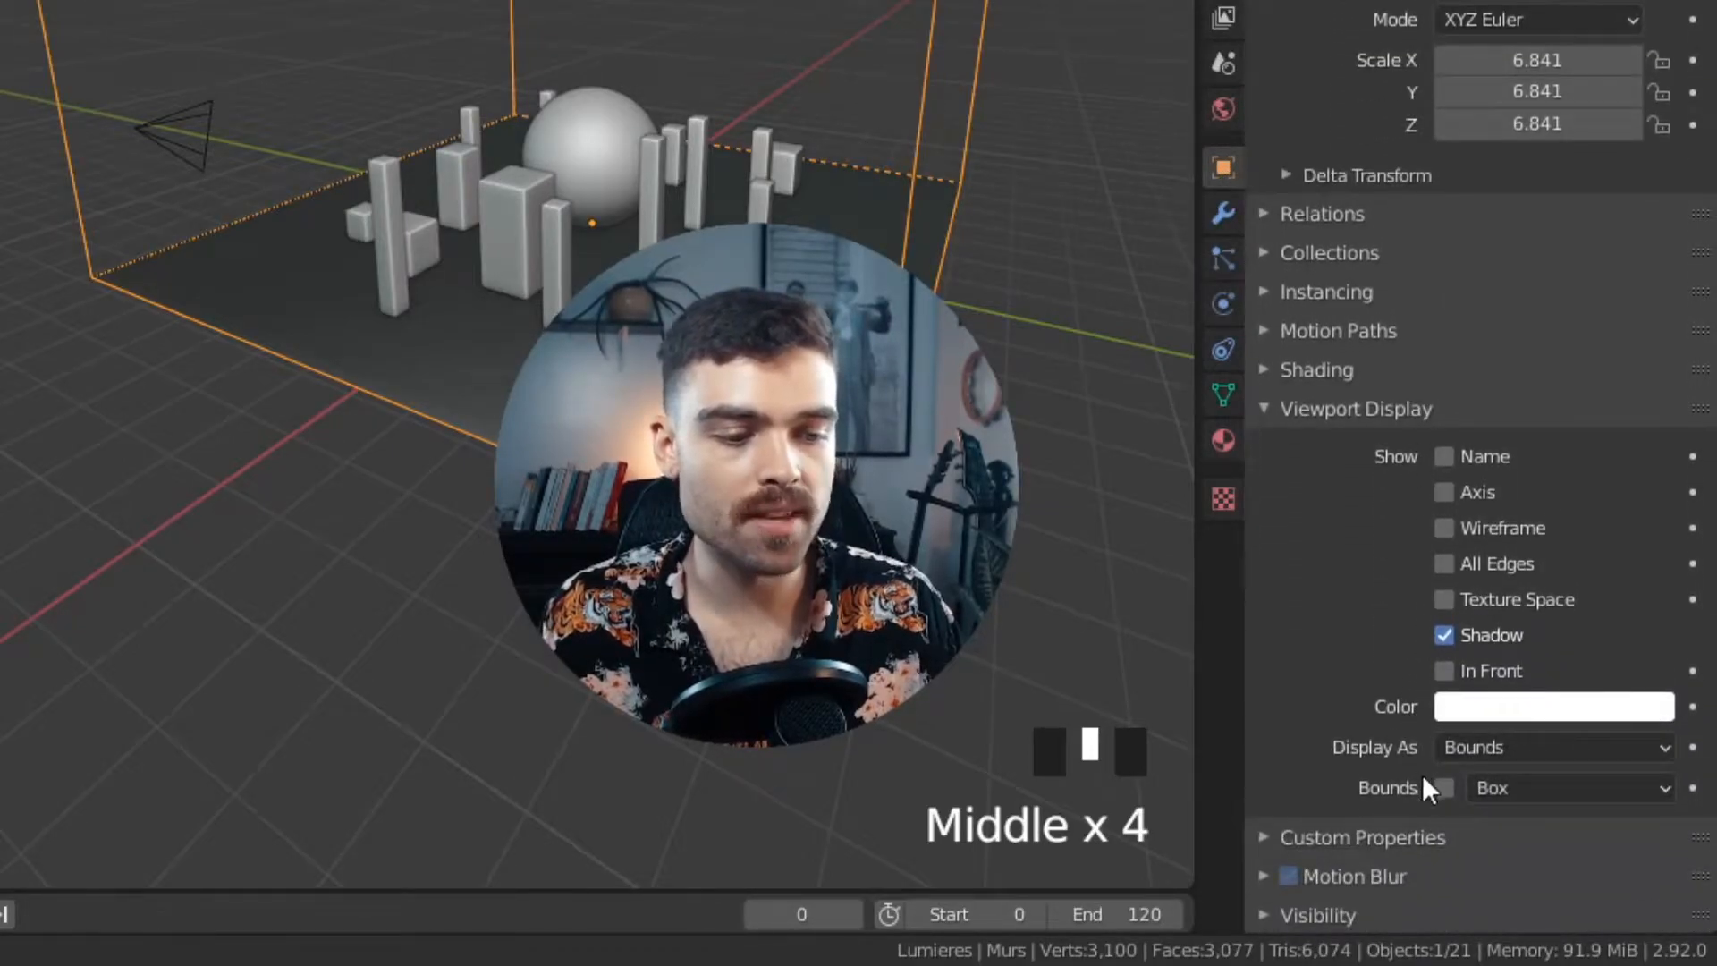
pyautogui.click(1524, 743)
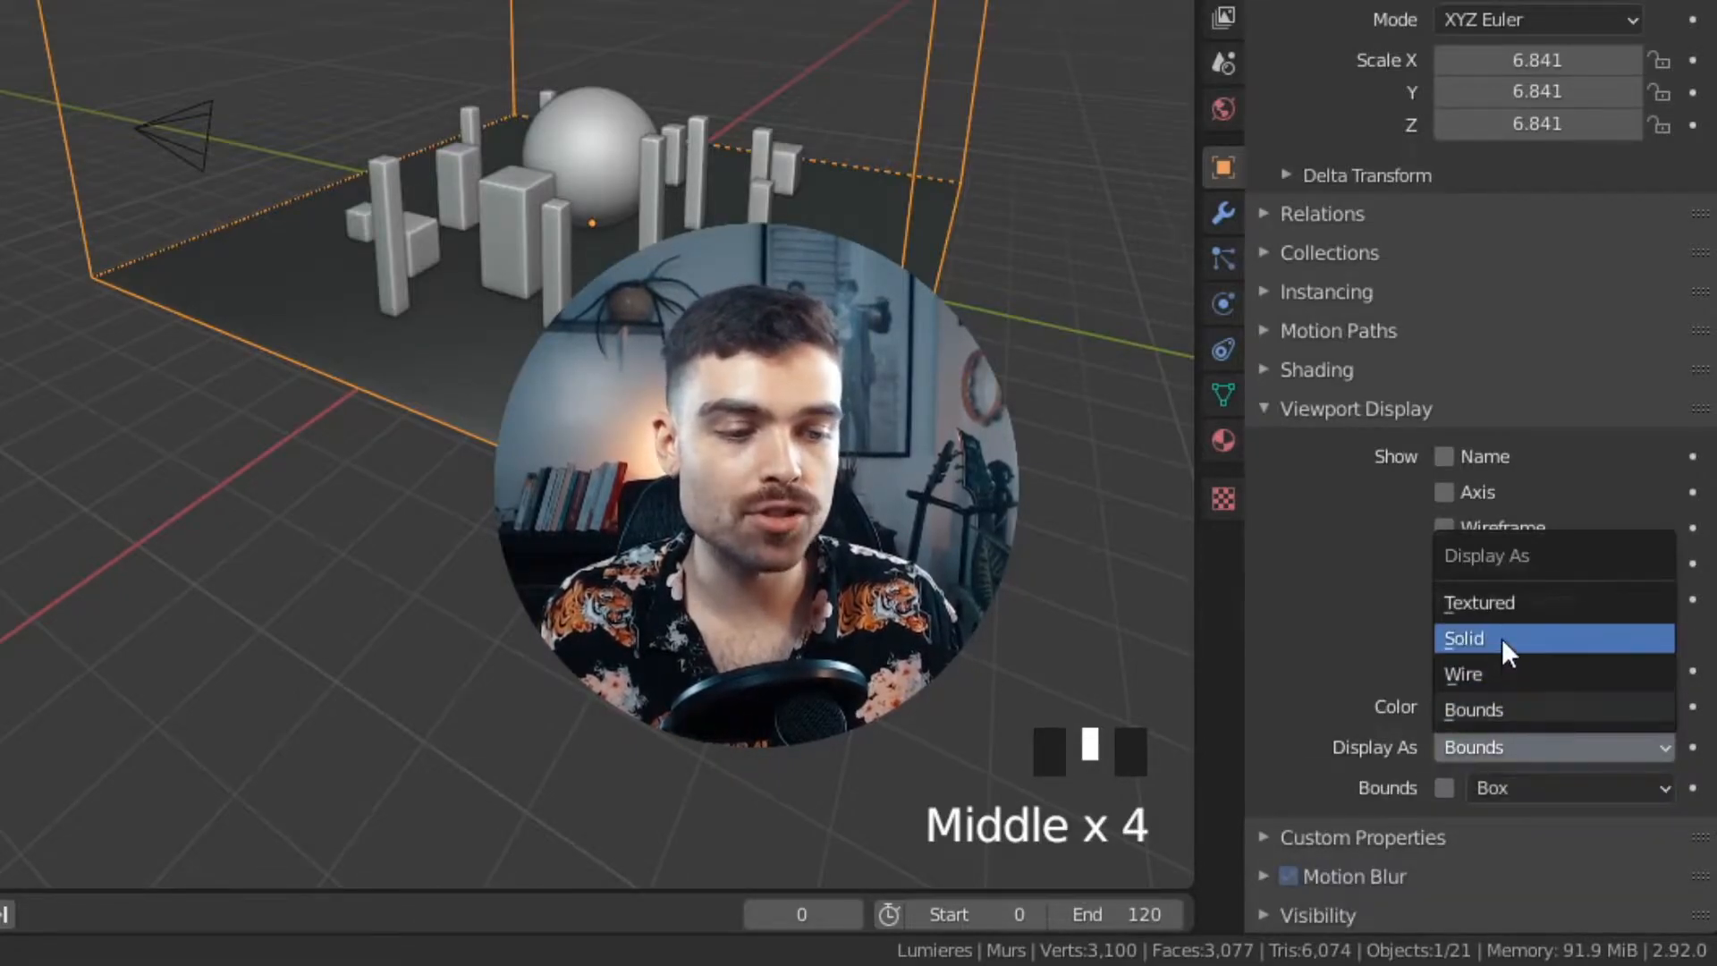
pyautogui.click(1500, 637)
pyautogui.moveTo(1360, 585); pyautogui.dragTo(1109, 421, button='middle')
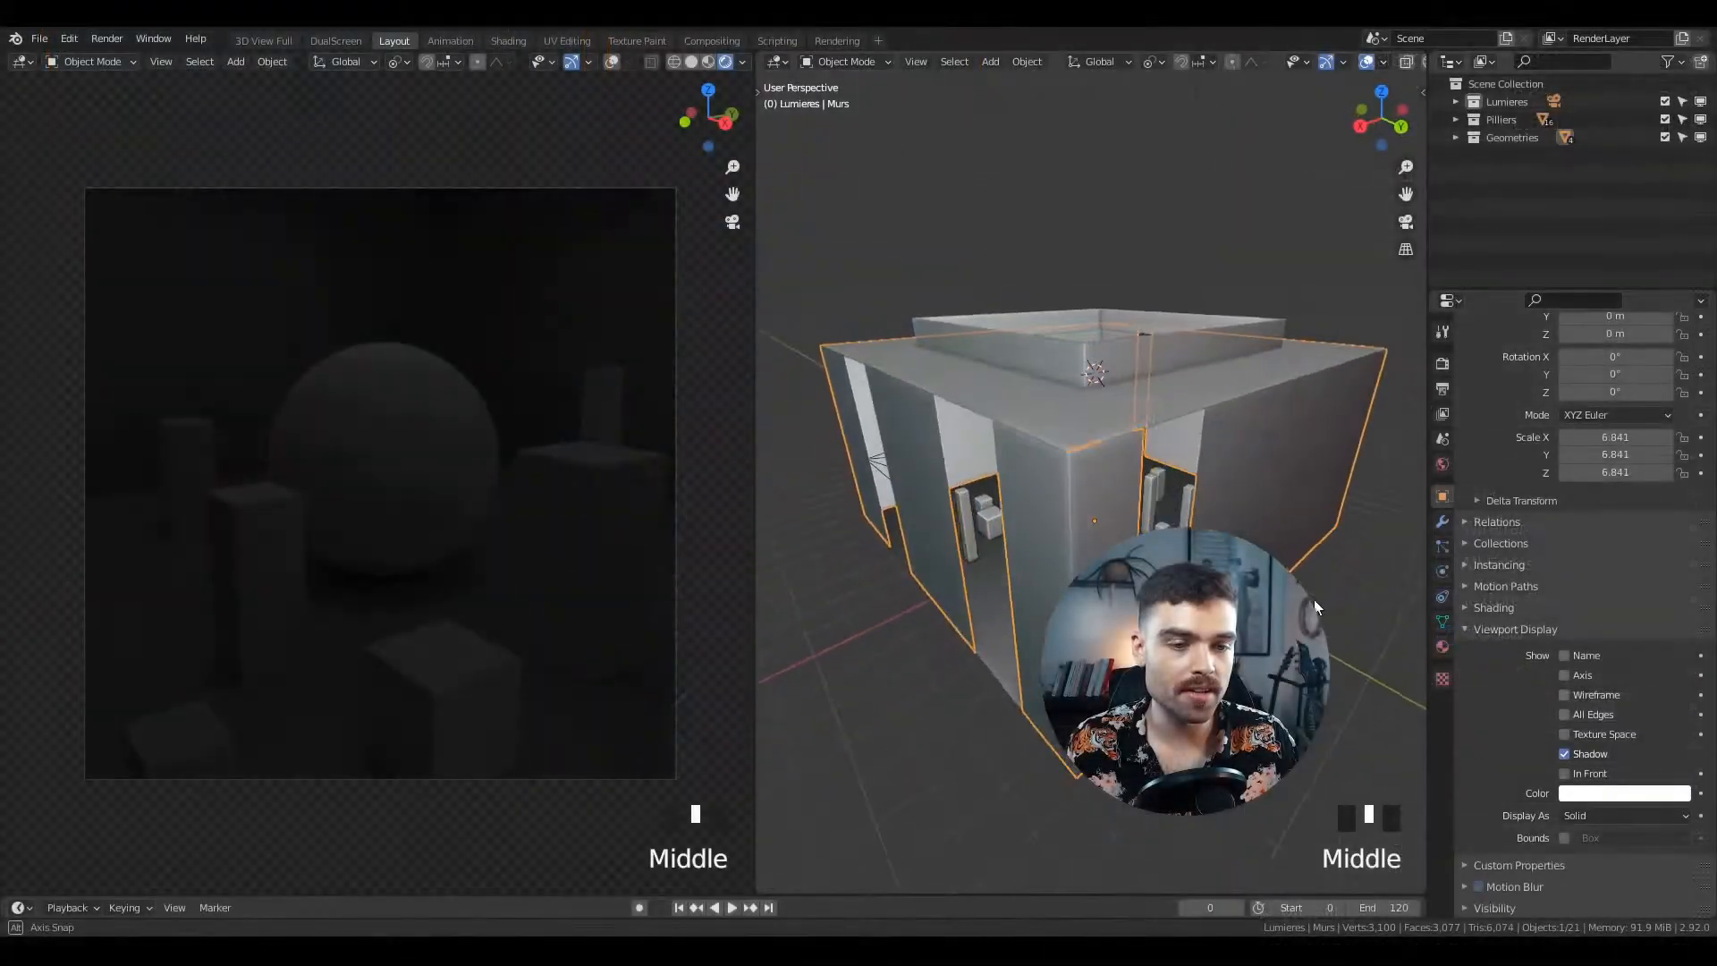
pyautogui.moveTo(1240, 495); pyautogui.dragTo(1278, 497, button='middle')
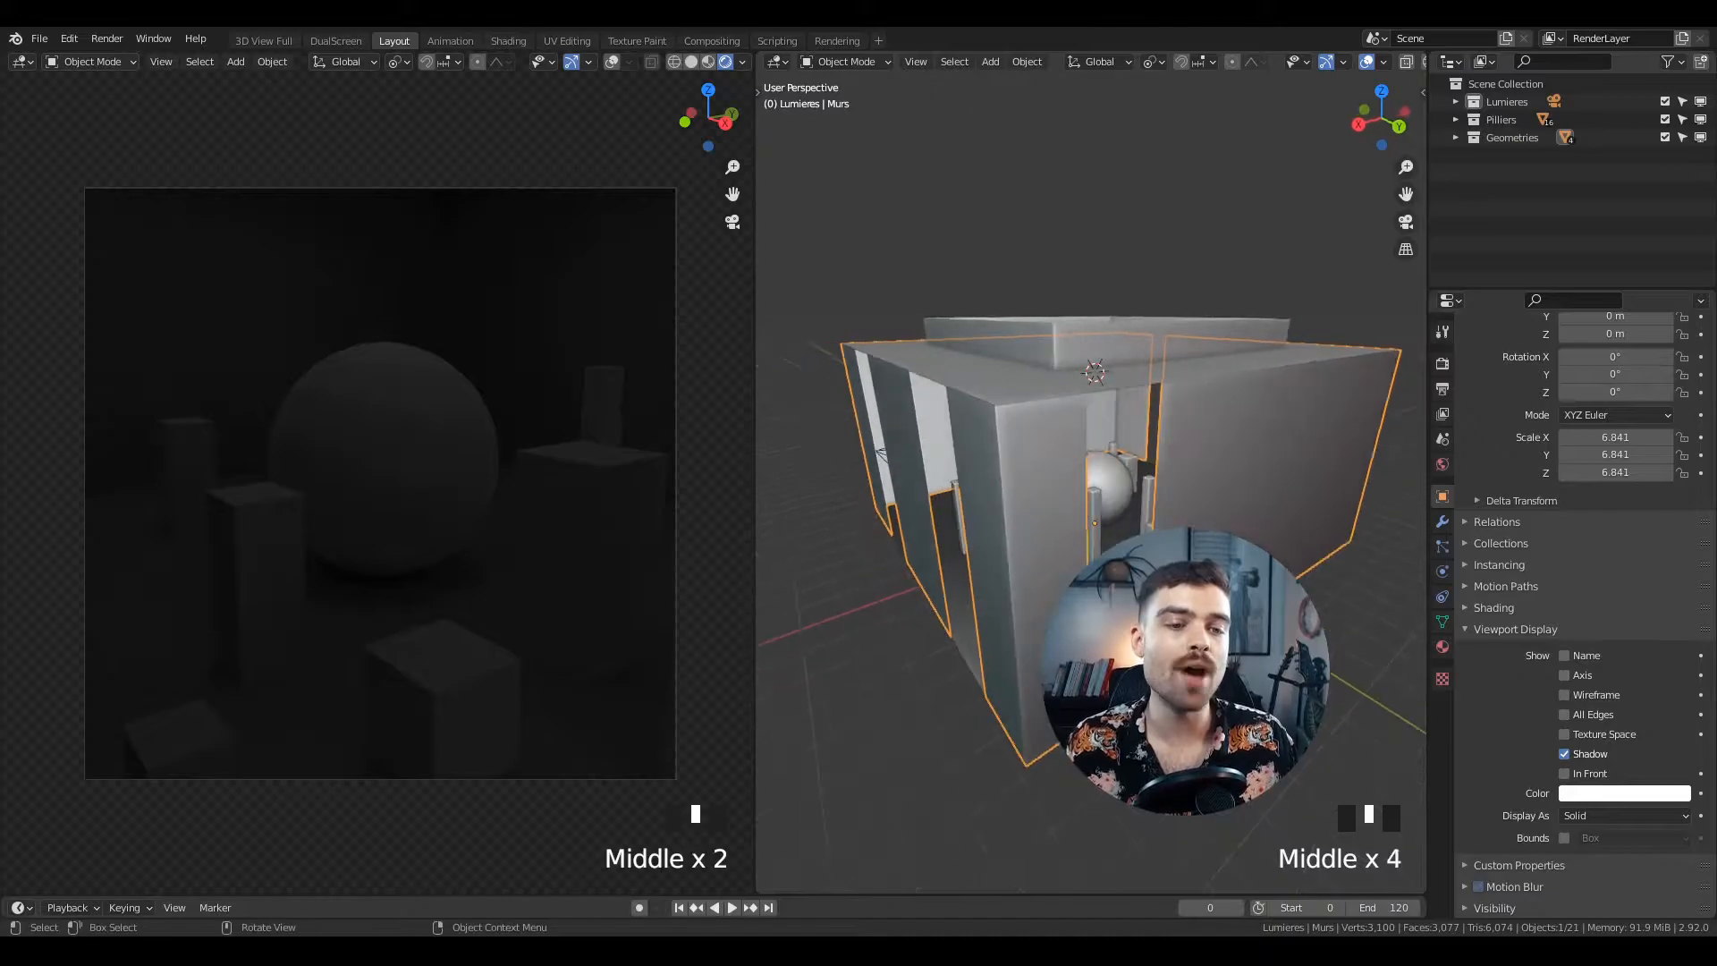
# - Set the viewport display of the walls object to Bounds so the room interior can be seen through it
pyautogui.click(1614, 814)
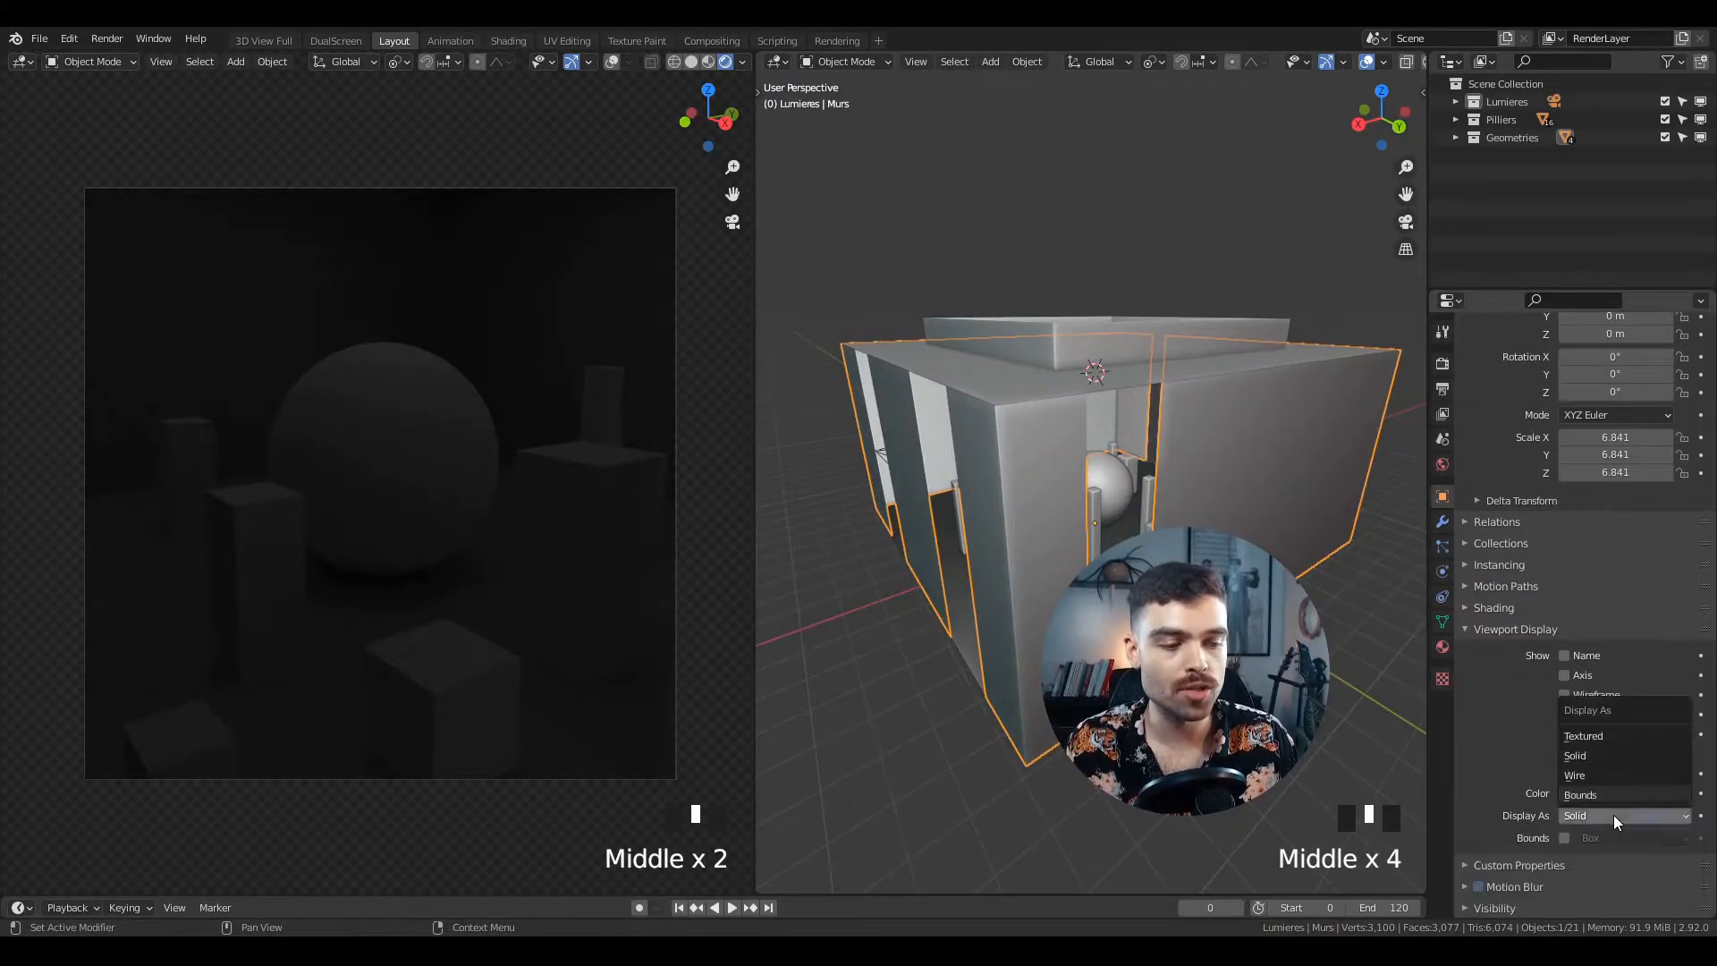
pyautogui.click(1612, 793)
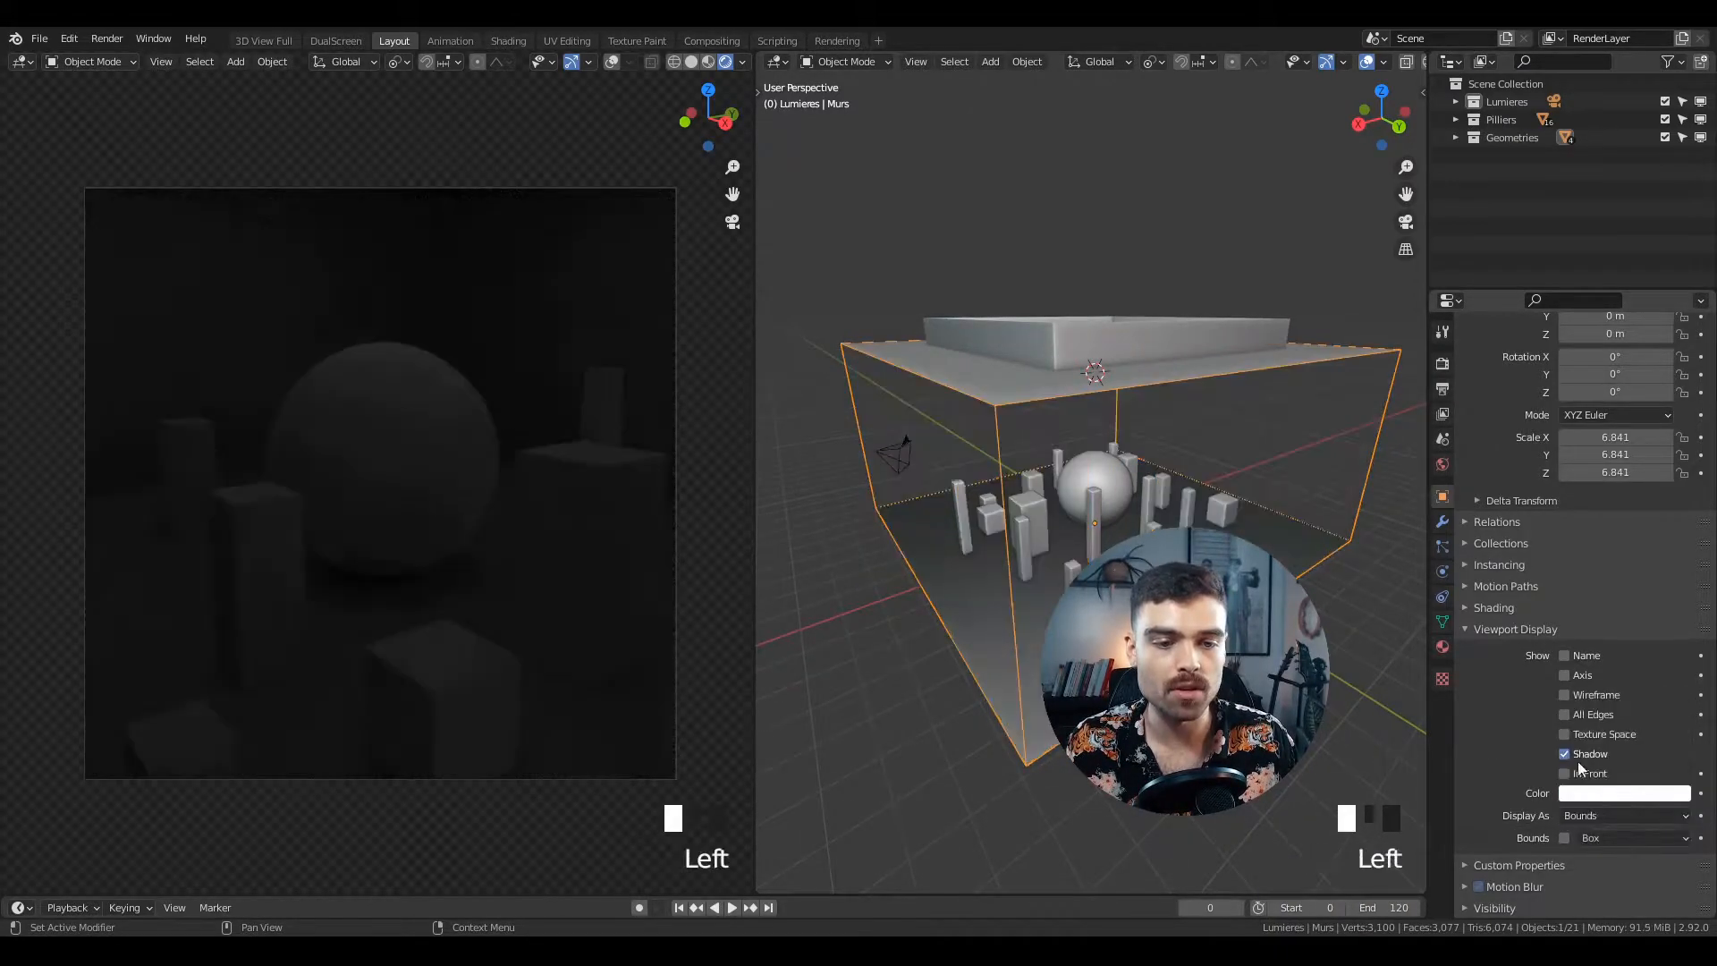
pyautogui.moveTo(1279, 497); pyautogui.dragTo(1261, 497, button='middle')
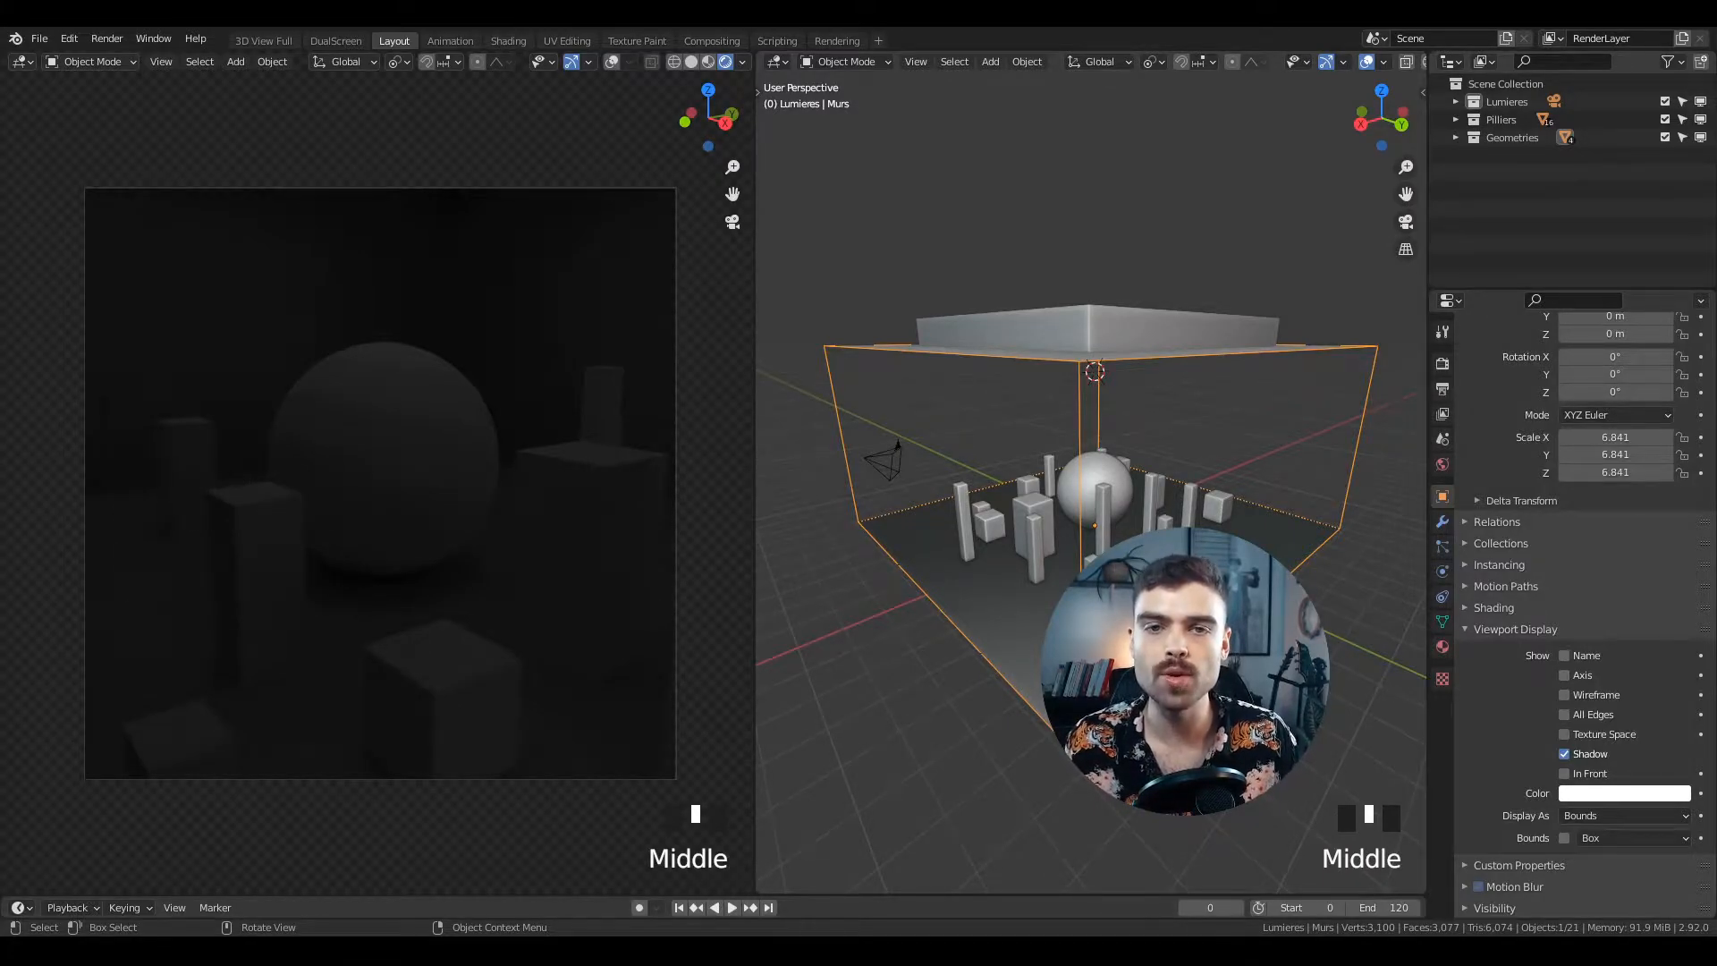
# - Switch the camera view to Solid shading and back to Rendered shading
pyautogui.press('z')
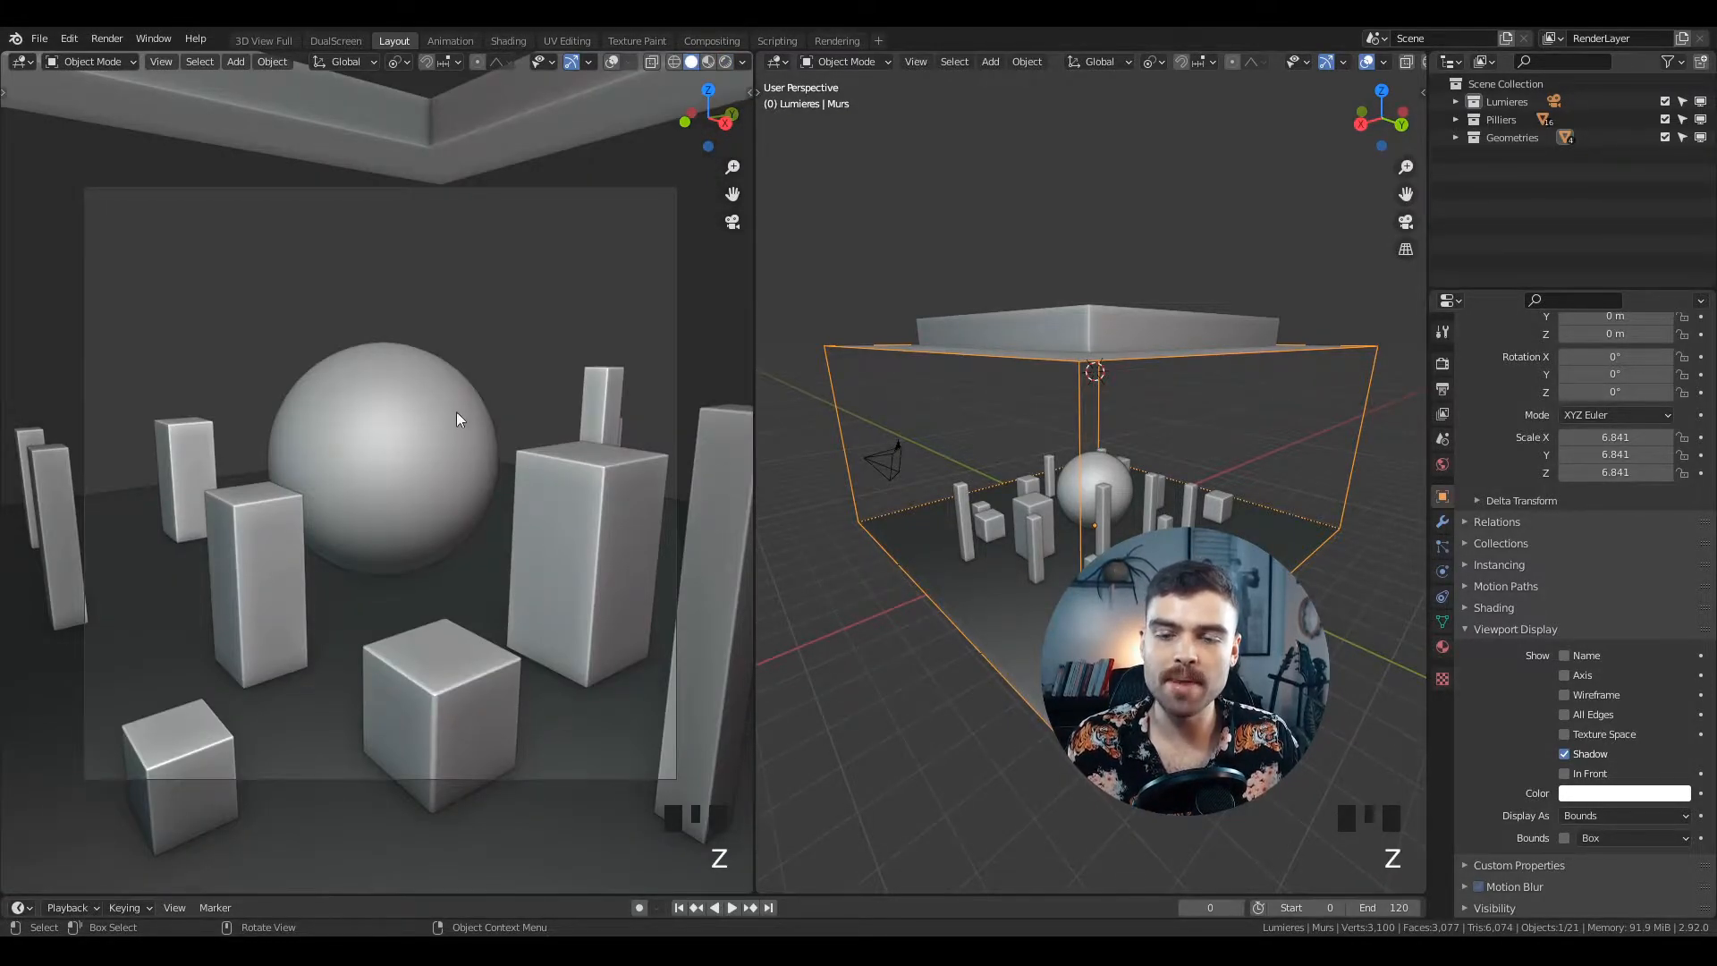
pyautogui.press('z')
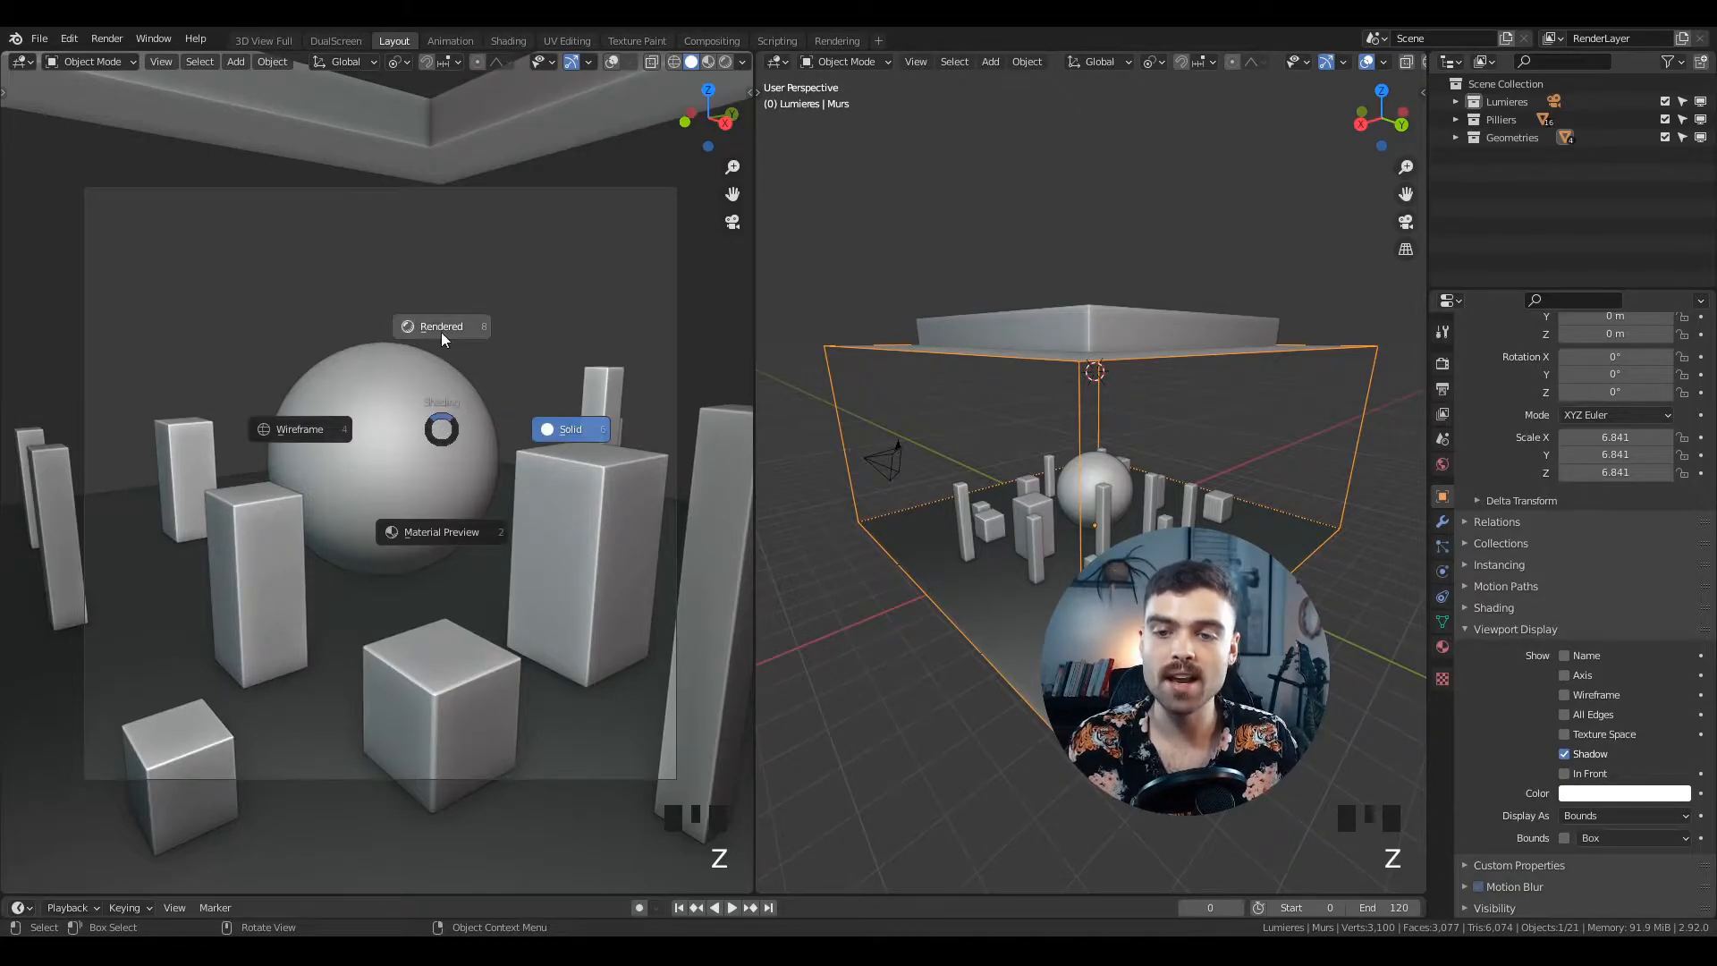
pyautogui.press('z')
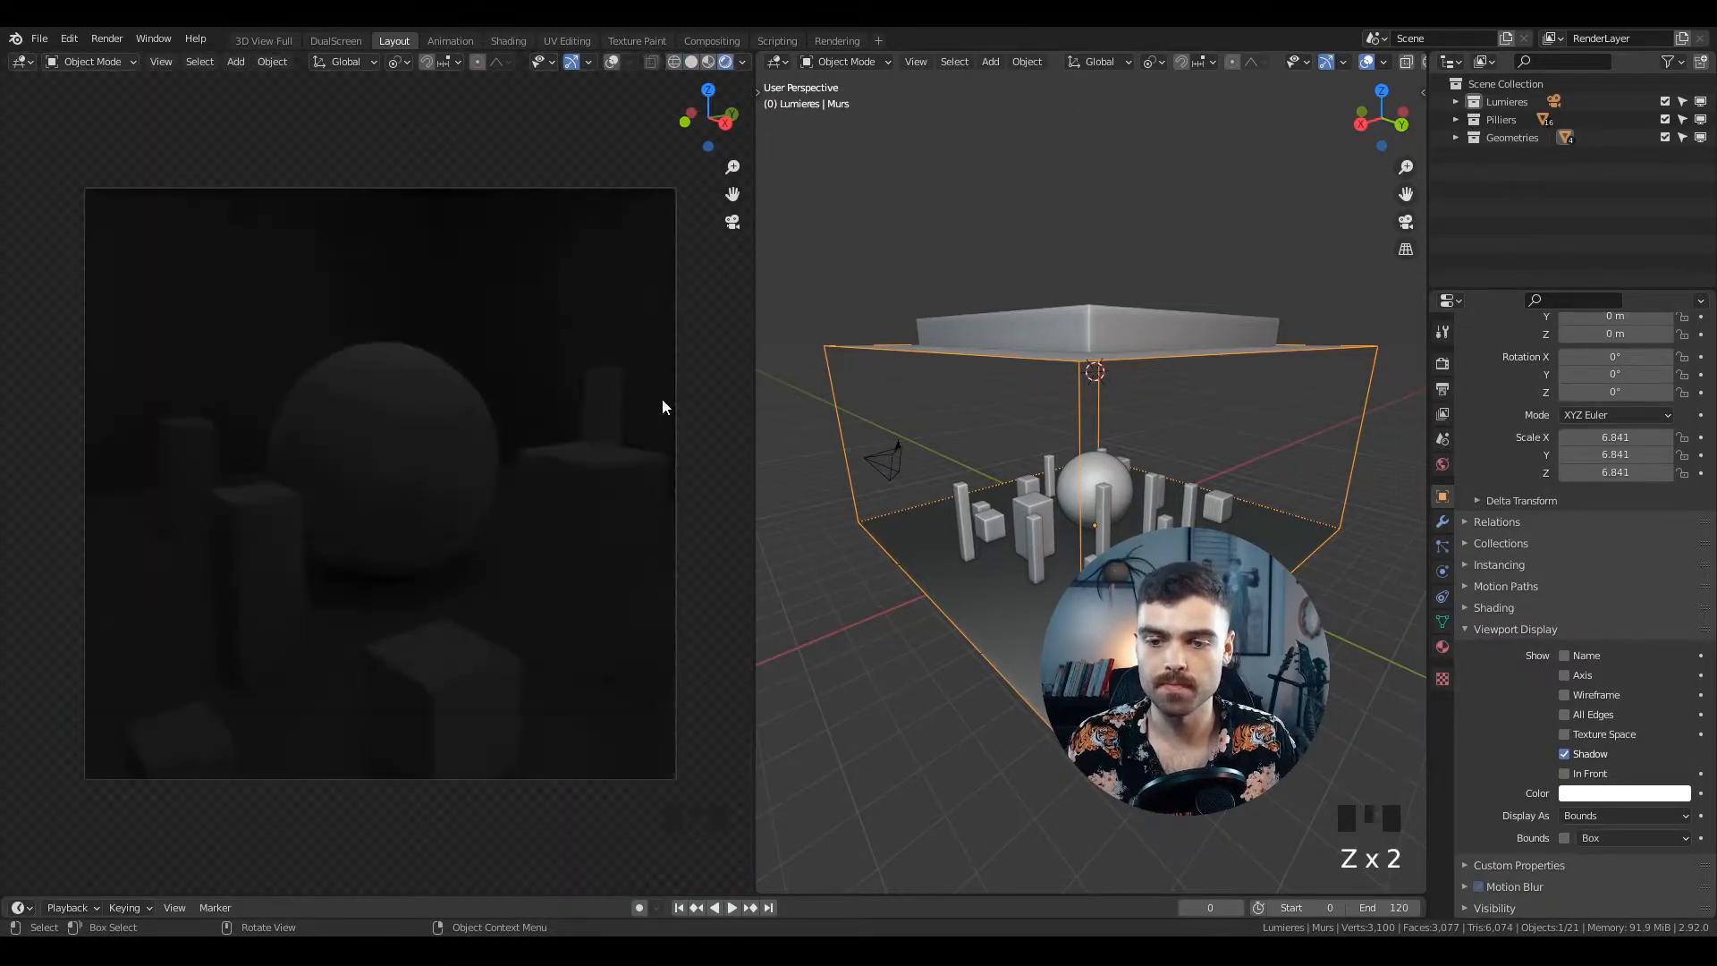
# - Check the Cycles render device options in the scene's render settings without changing the device
pyautogui.scroll(2, 1574, 805)
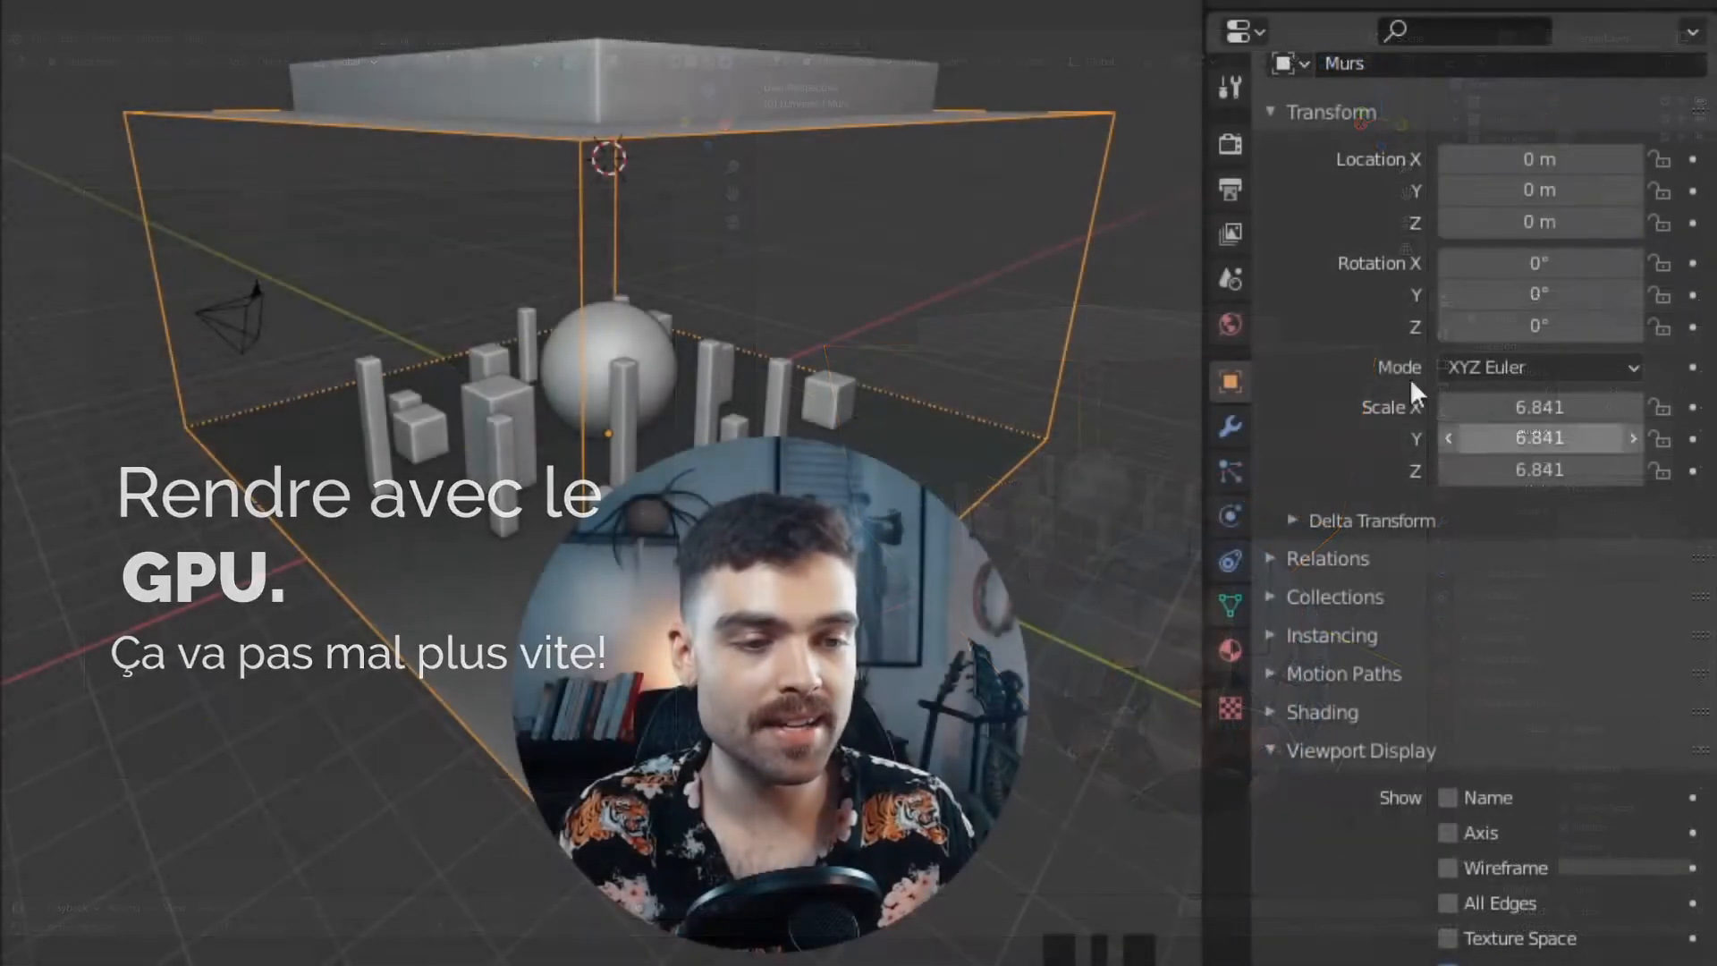
pyautogui.moveTo(1308, 239); pyautogui.dragTo(1307, 314, button='middle')
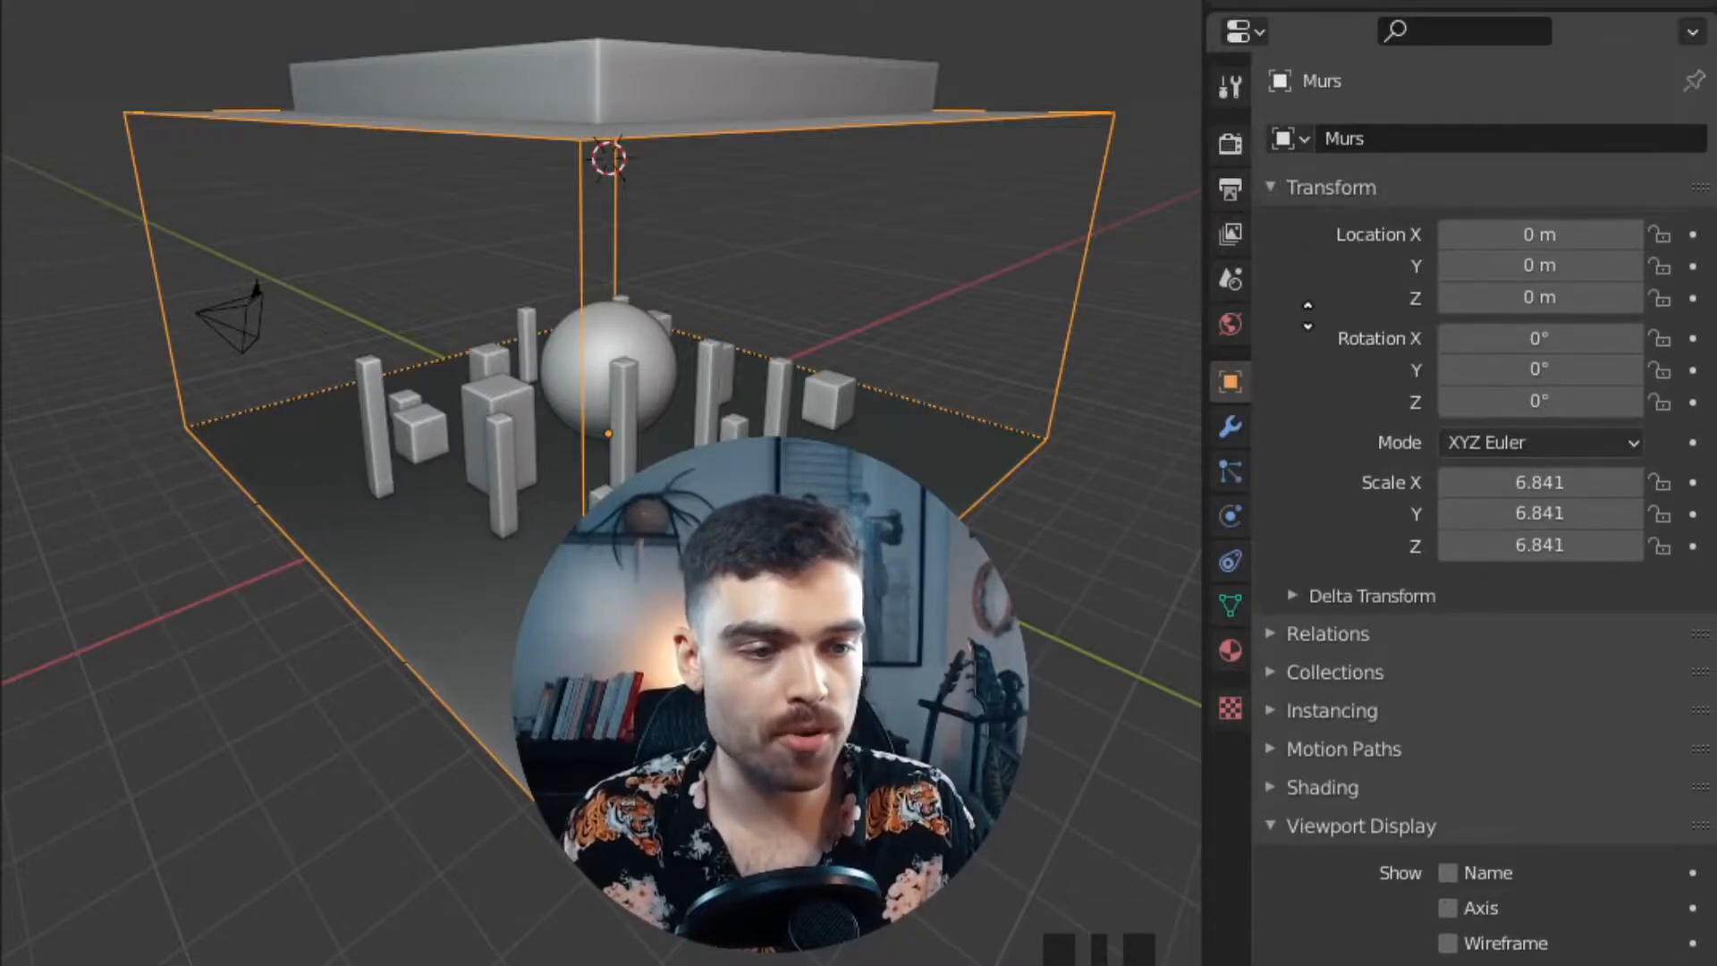
pyautogui.click(1231, 141)
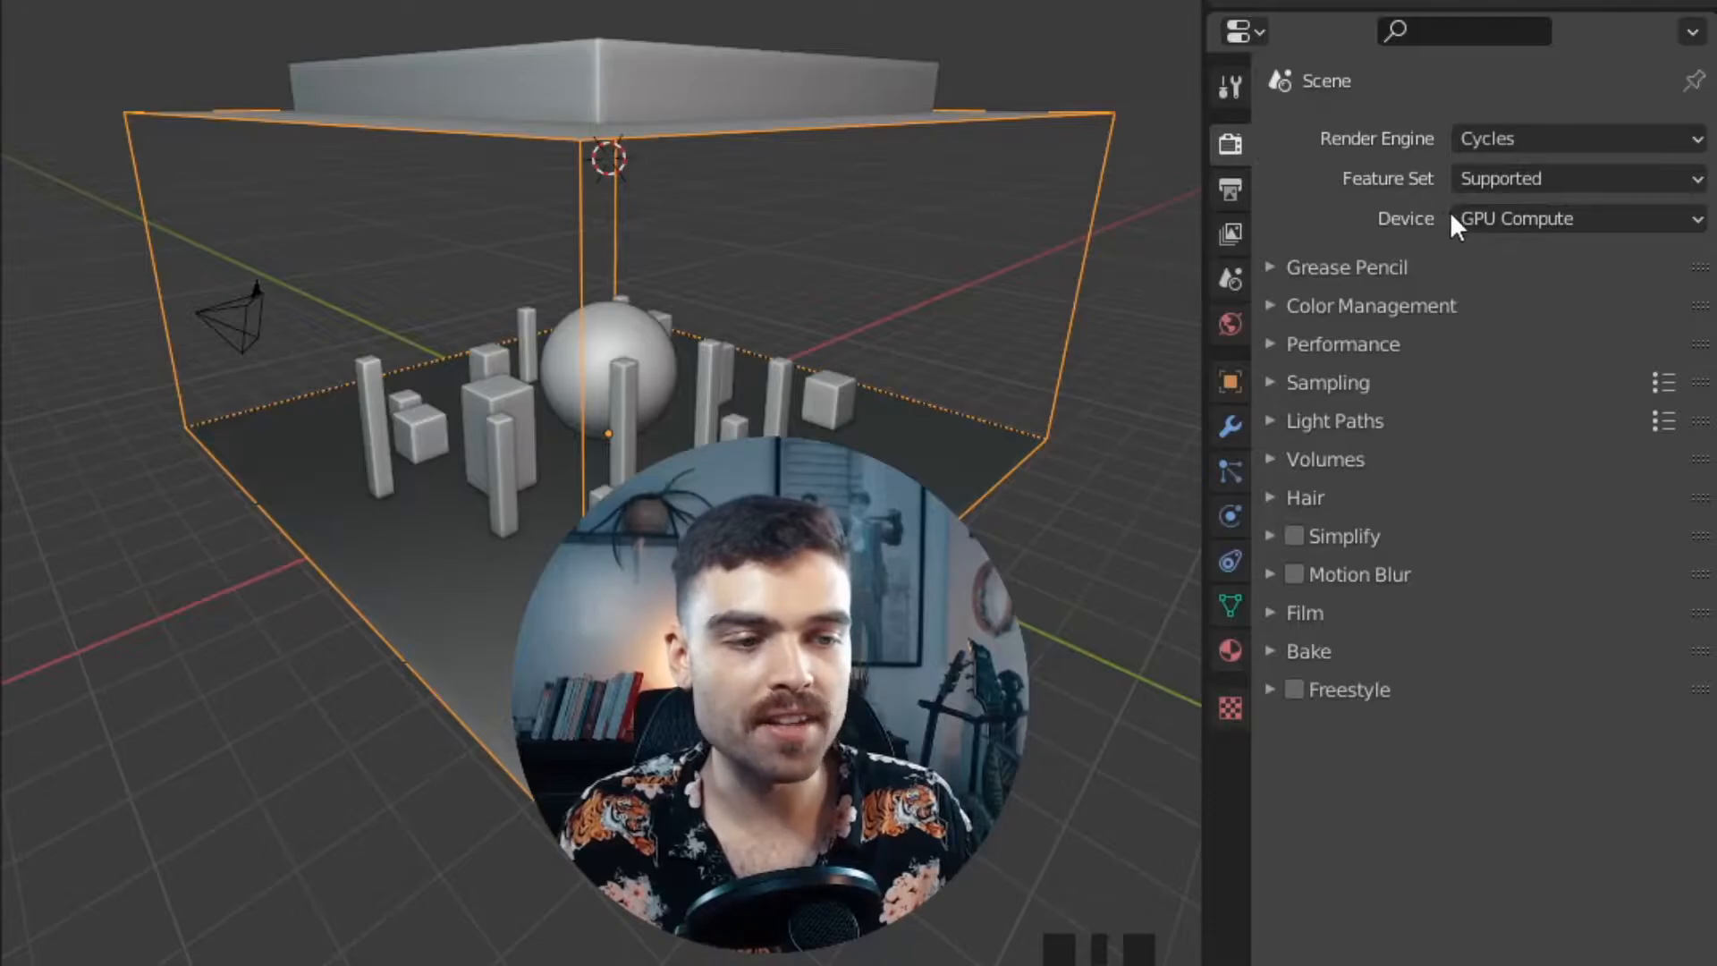
pyautogui.click(1591, 223)
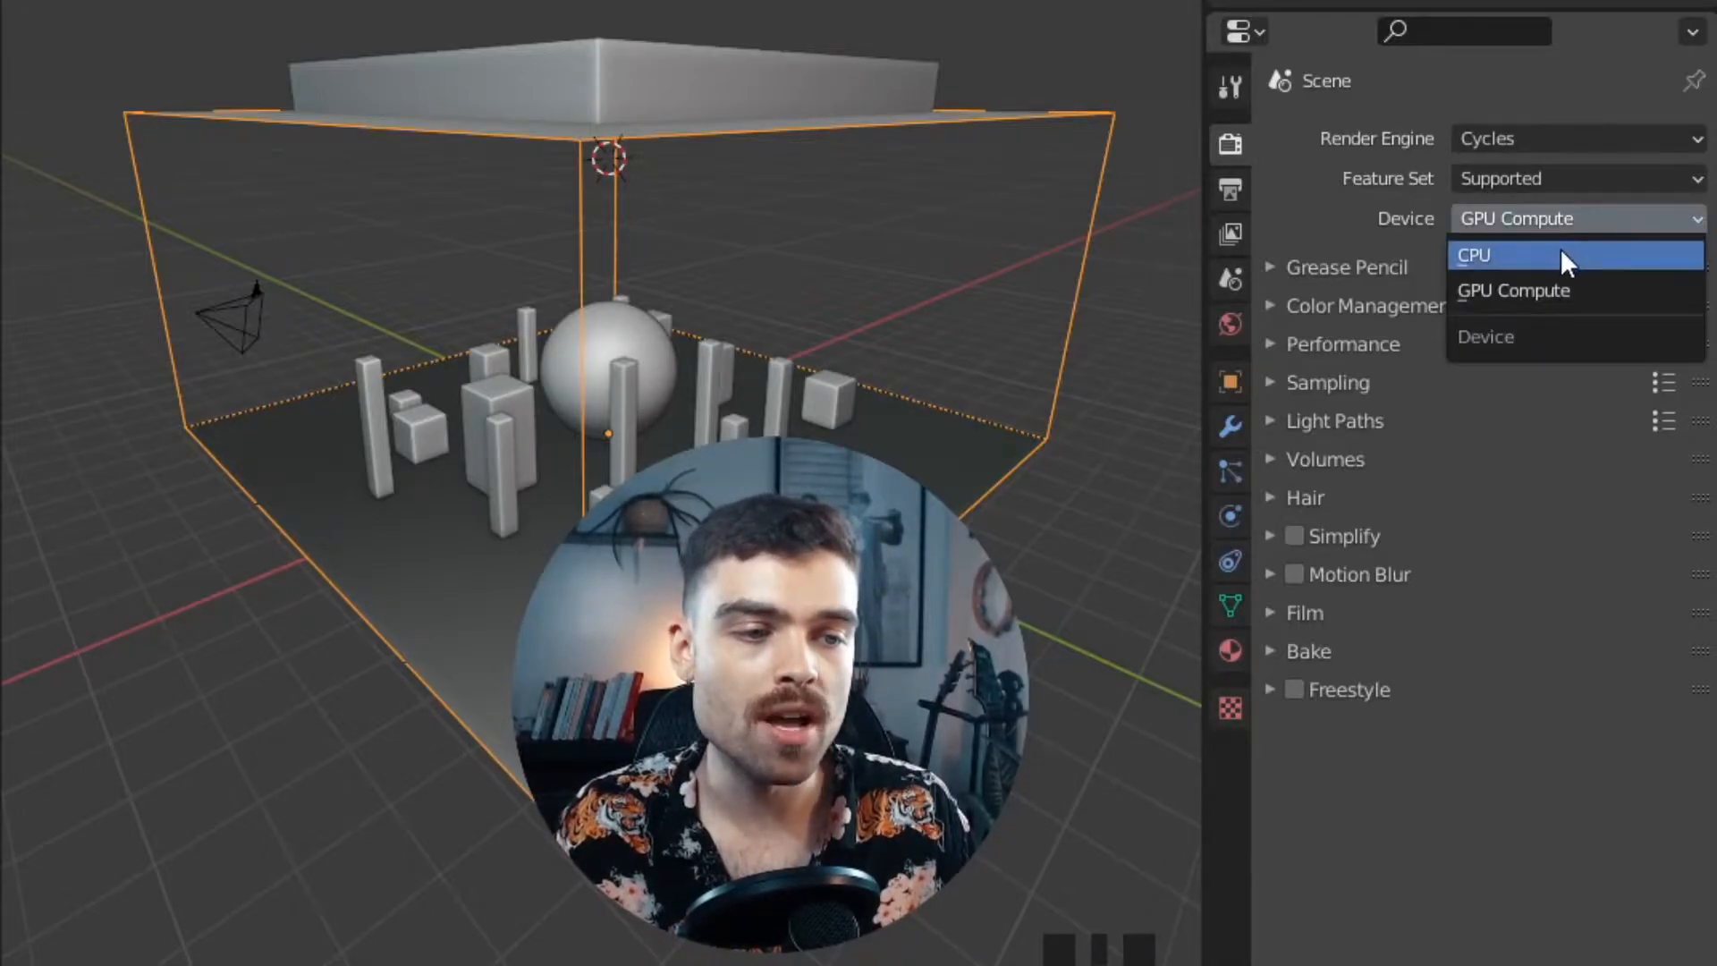
pyautogui.click(1397, 219)
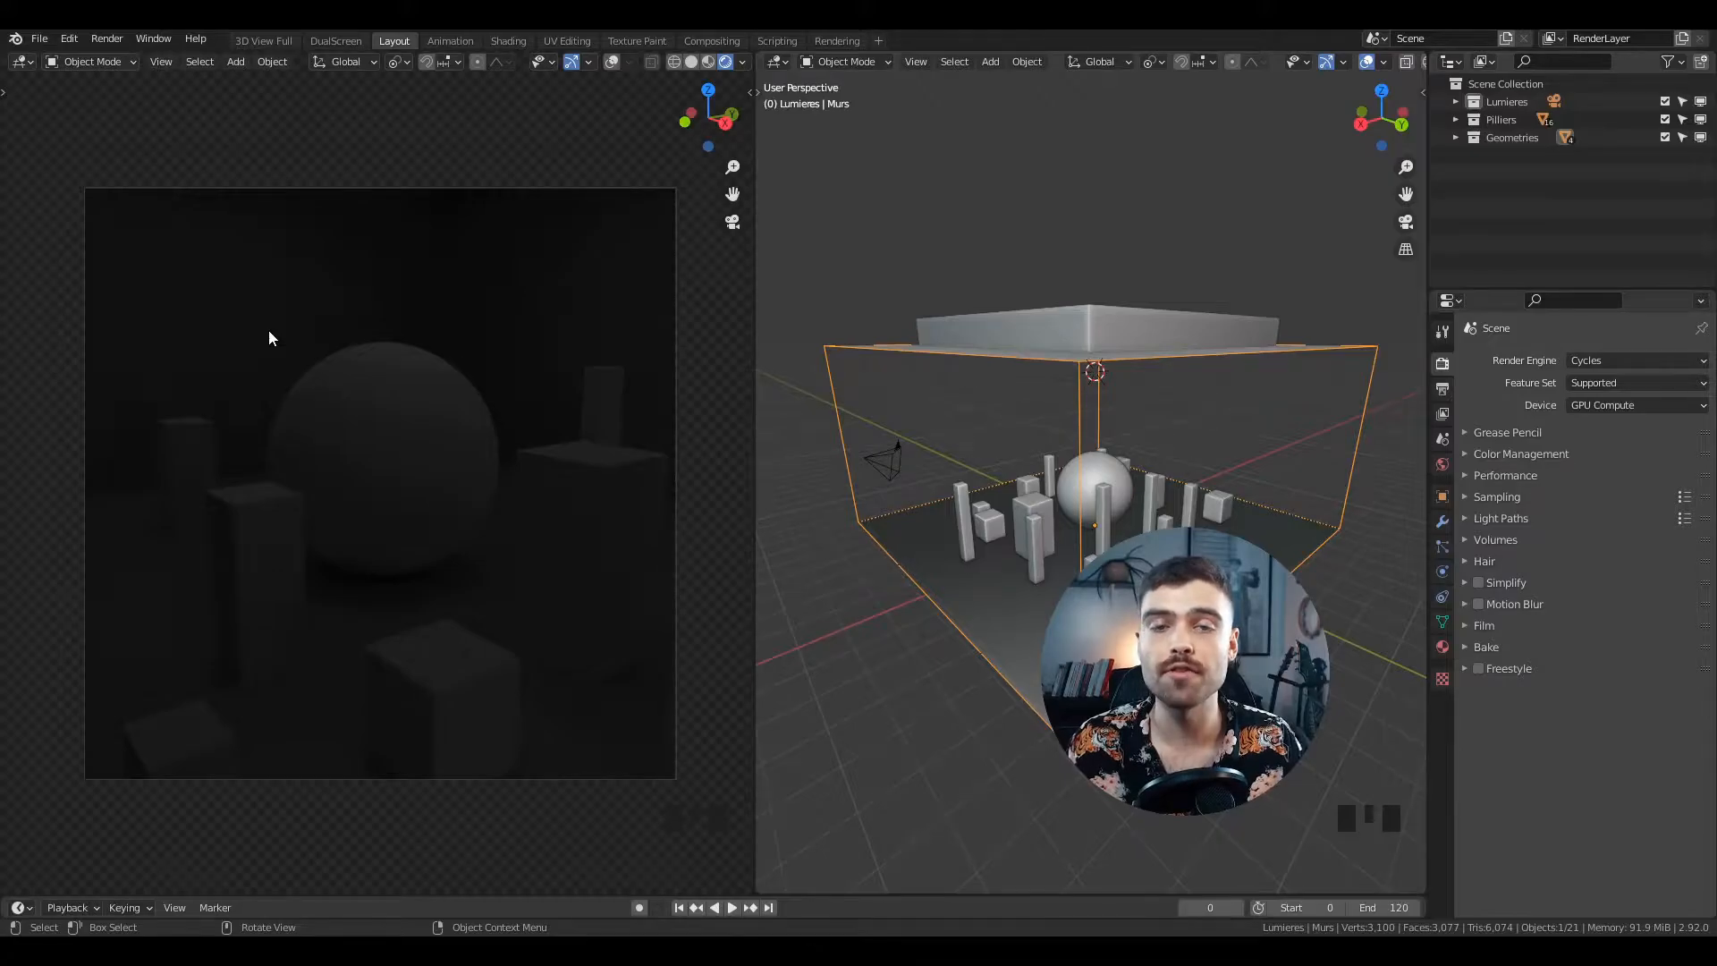
# - Open the System section of the Blender preferences
pyautogui.click(63, 40)
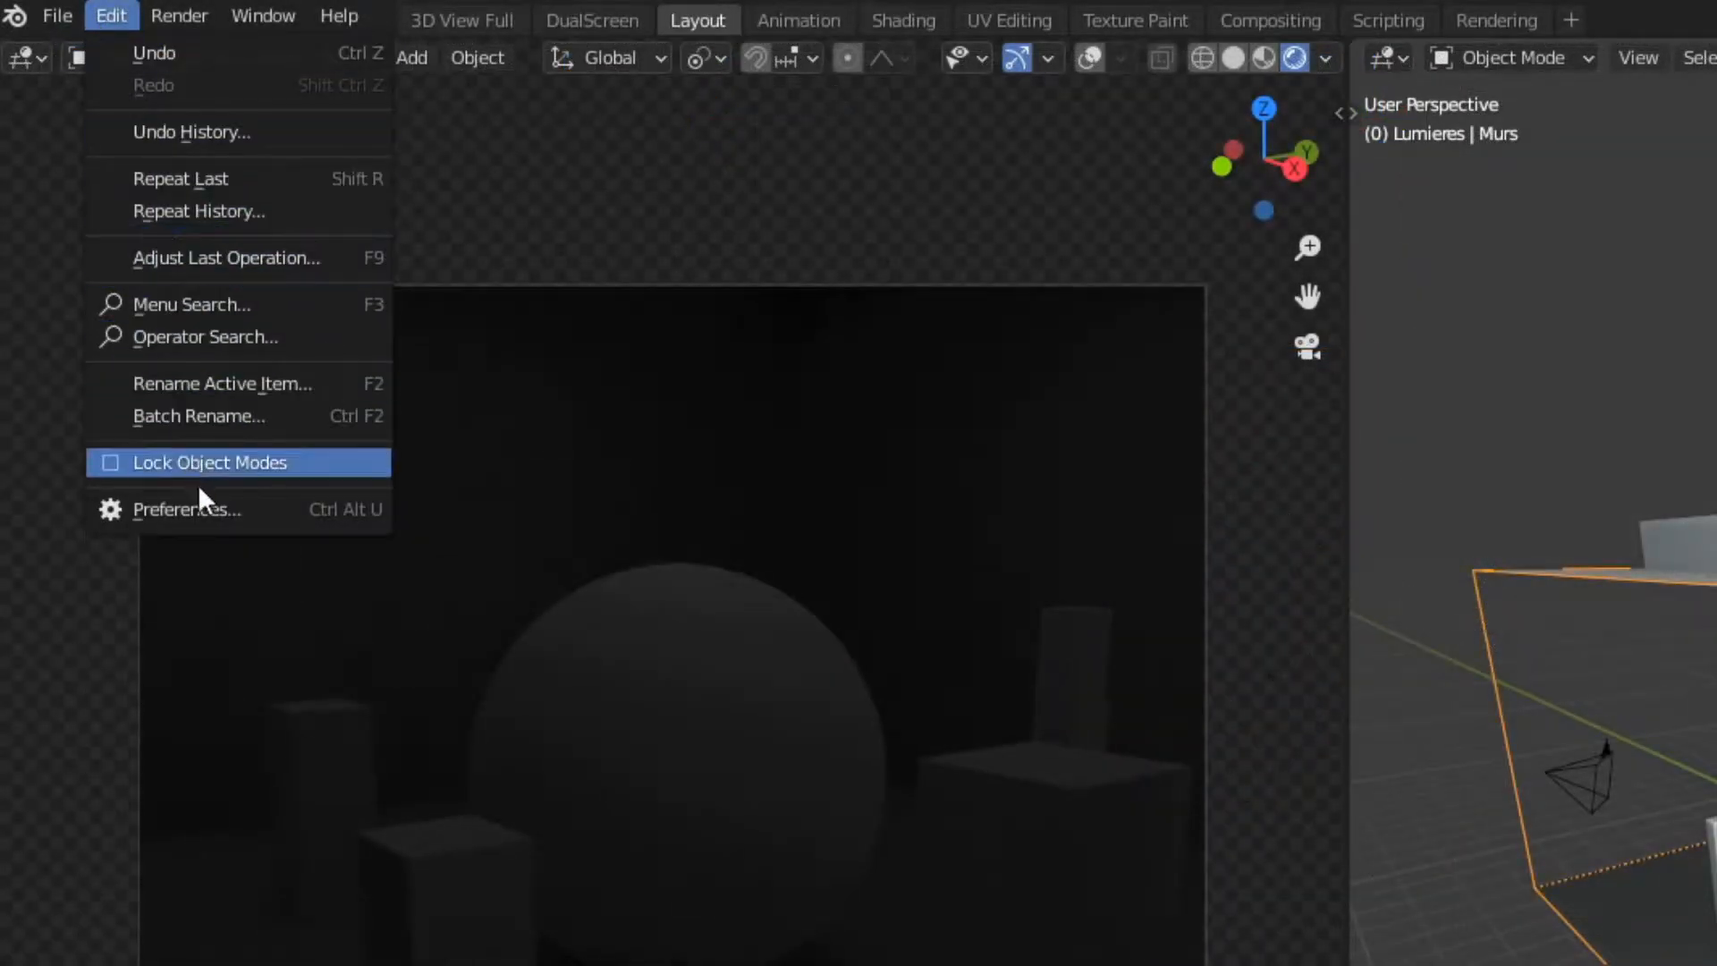
pyautogui.click(204, 504)
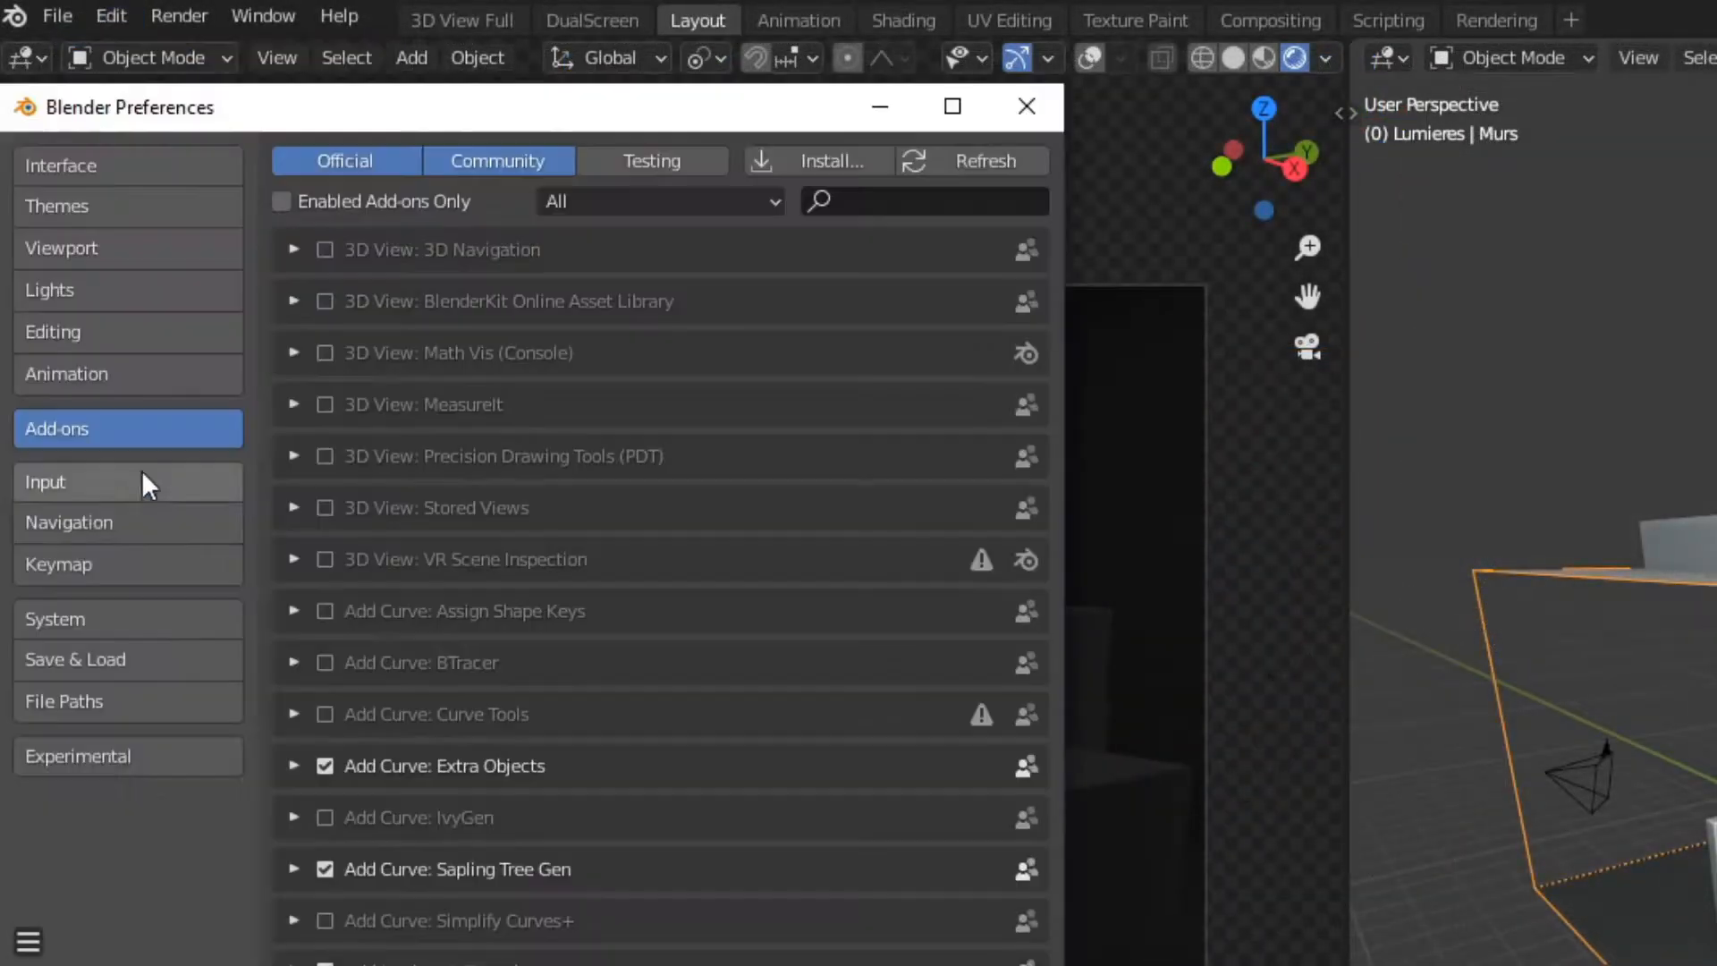
pyautogui.click(120, 619)
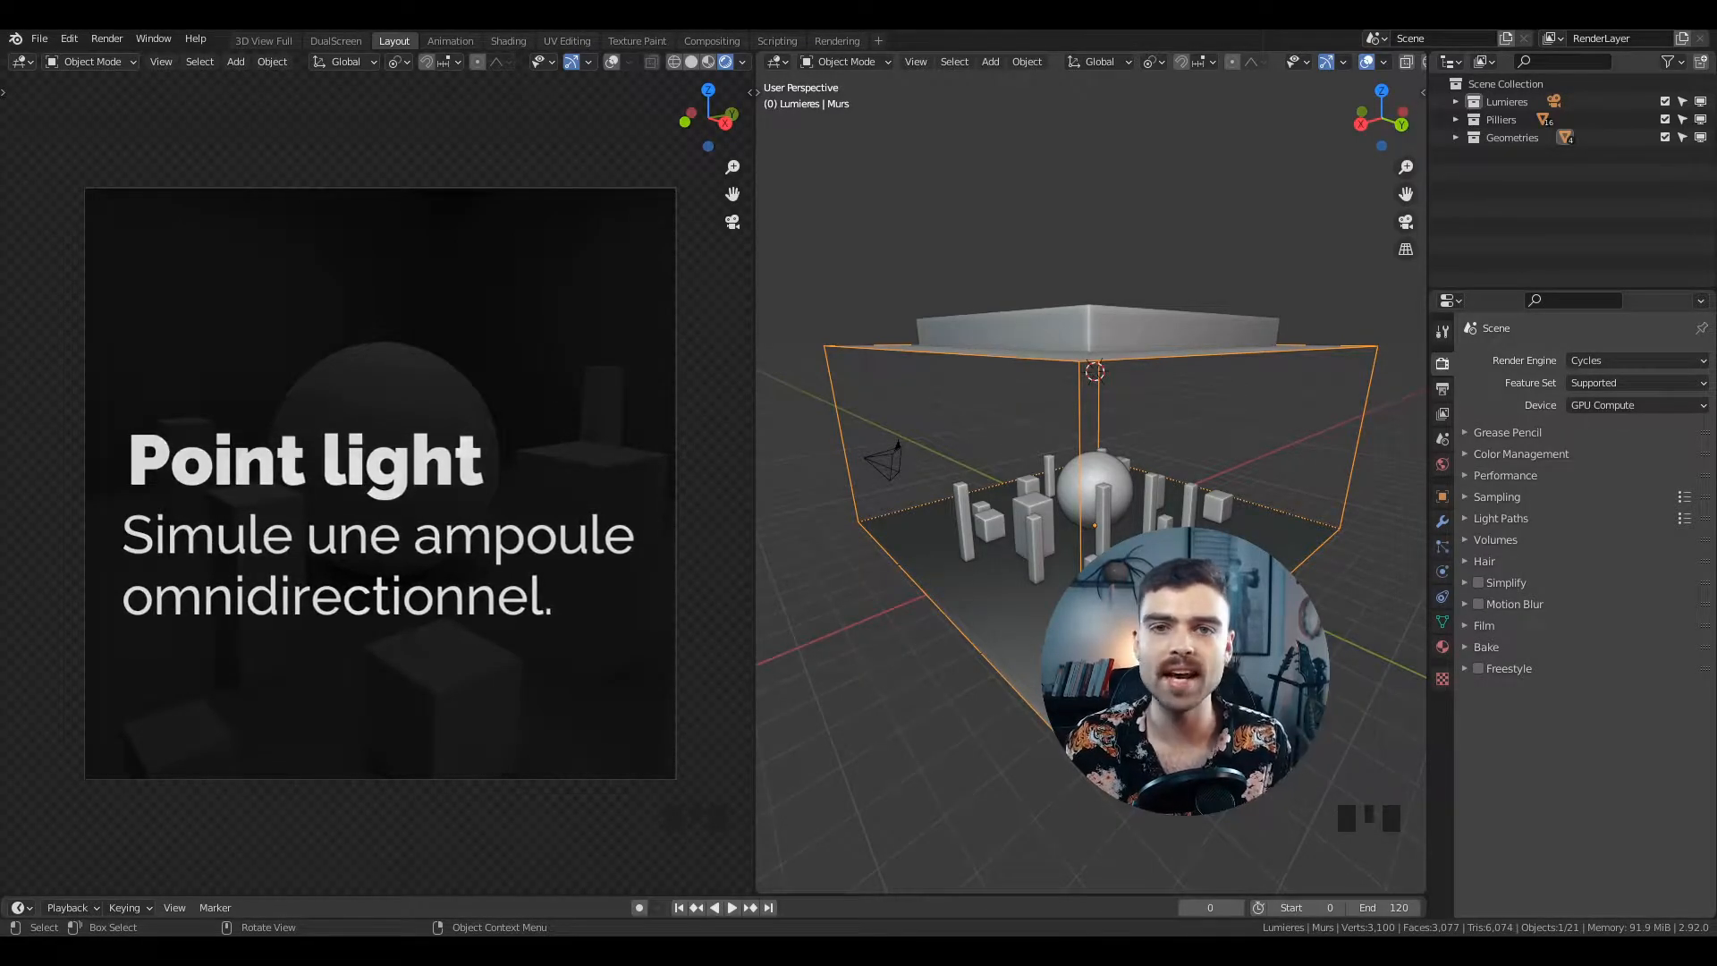
# - Add a Point light at the 3D cursor, above the sphere near the ceiling opening
pyautogui.keyDown('shift'); pyautogui.moveTo(1128, 411); pyautogui.dragTo(1155, 449, button='middle'); pyautogui.keyUp('shift')
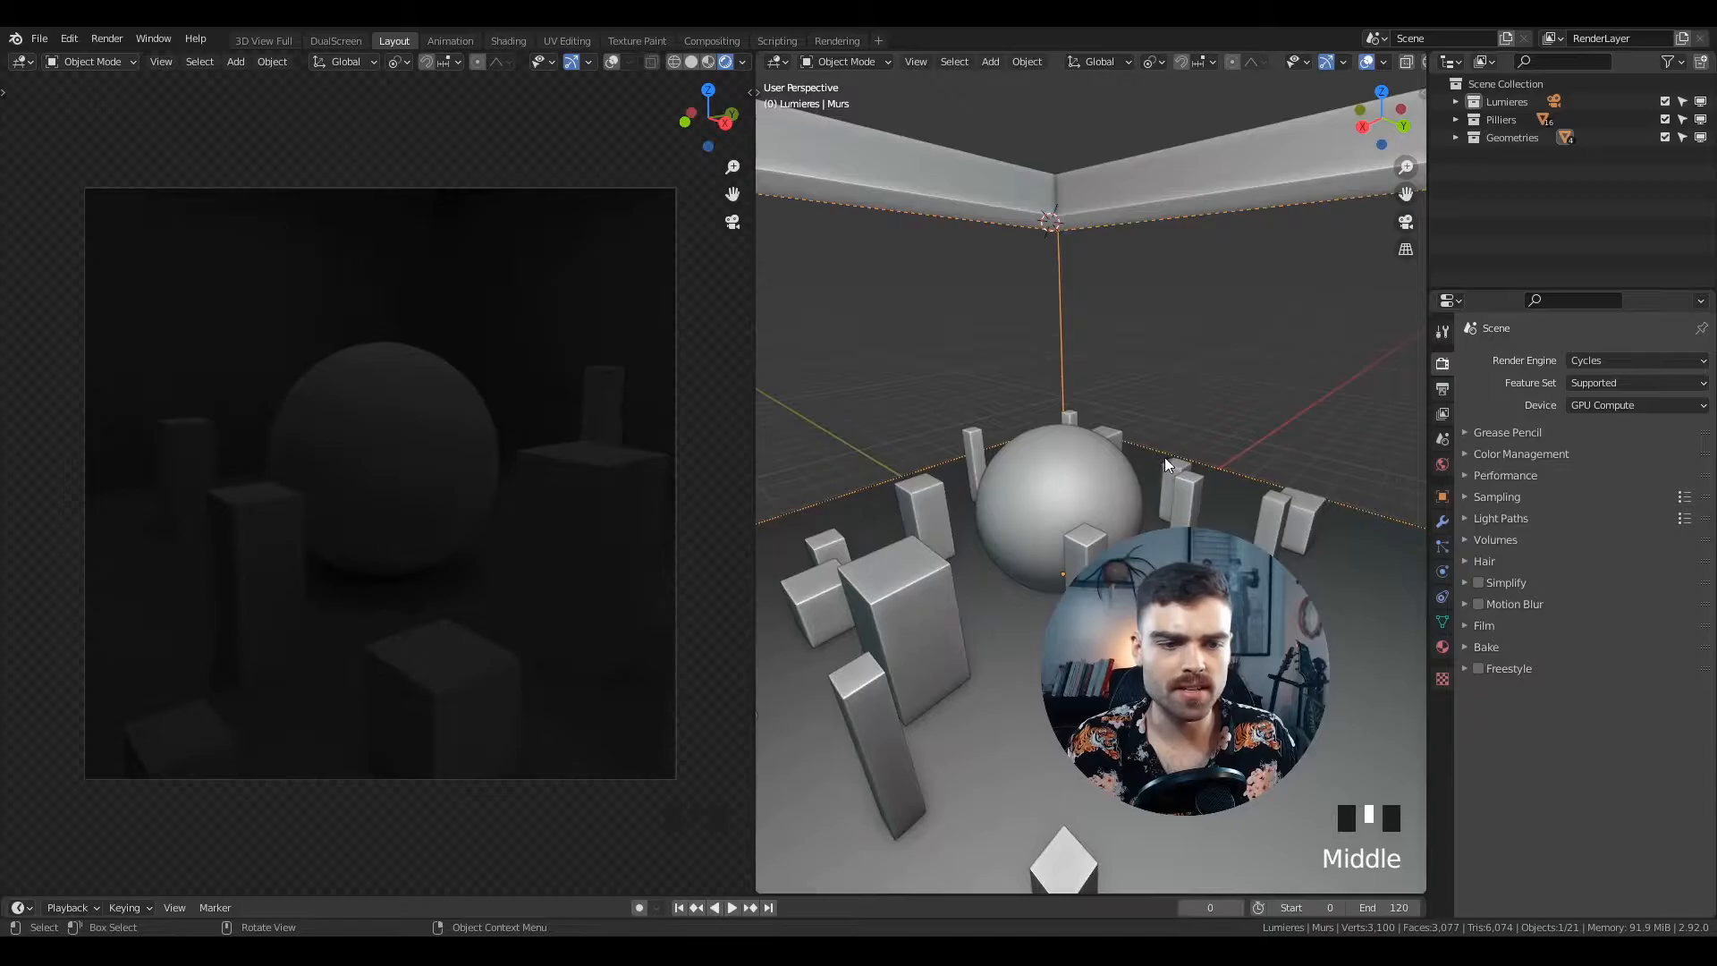
pyautogui.middleClick(1156, 449)
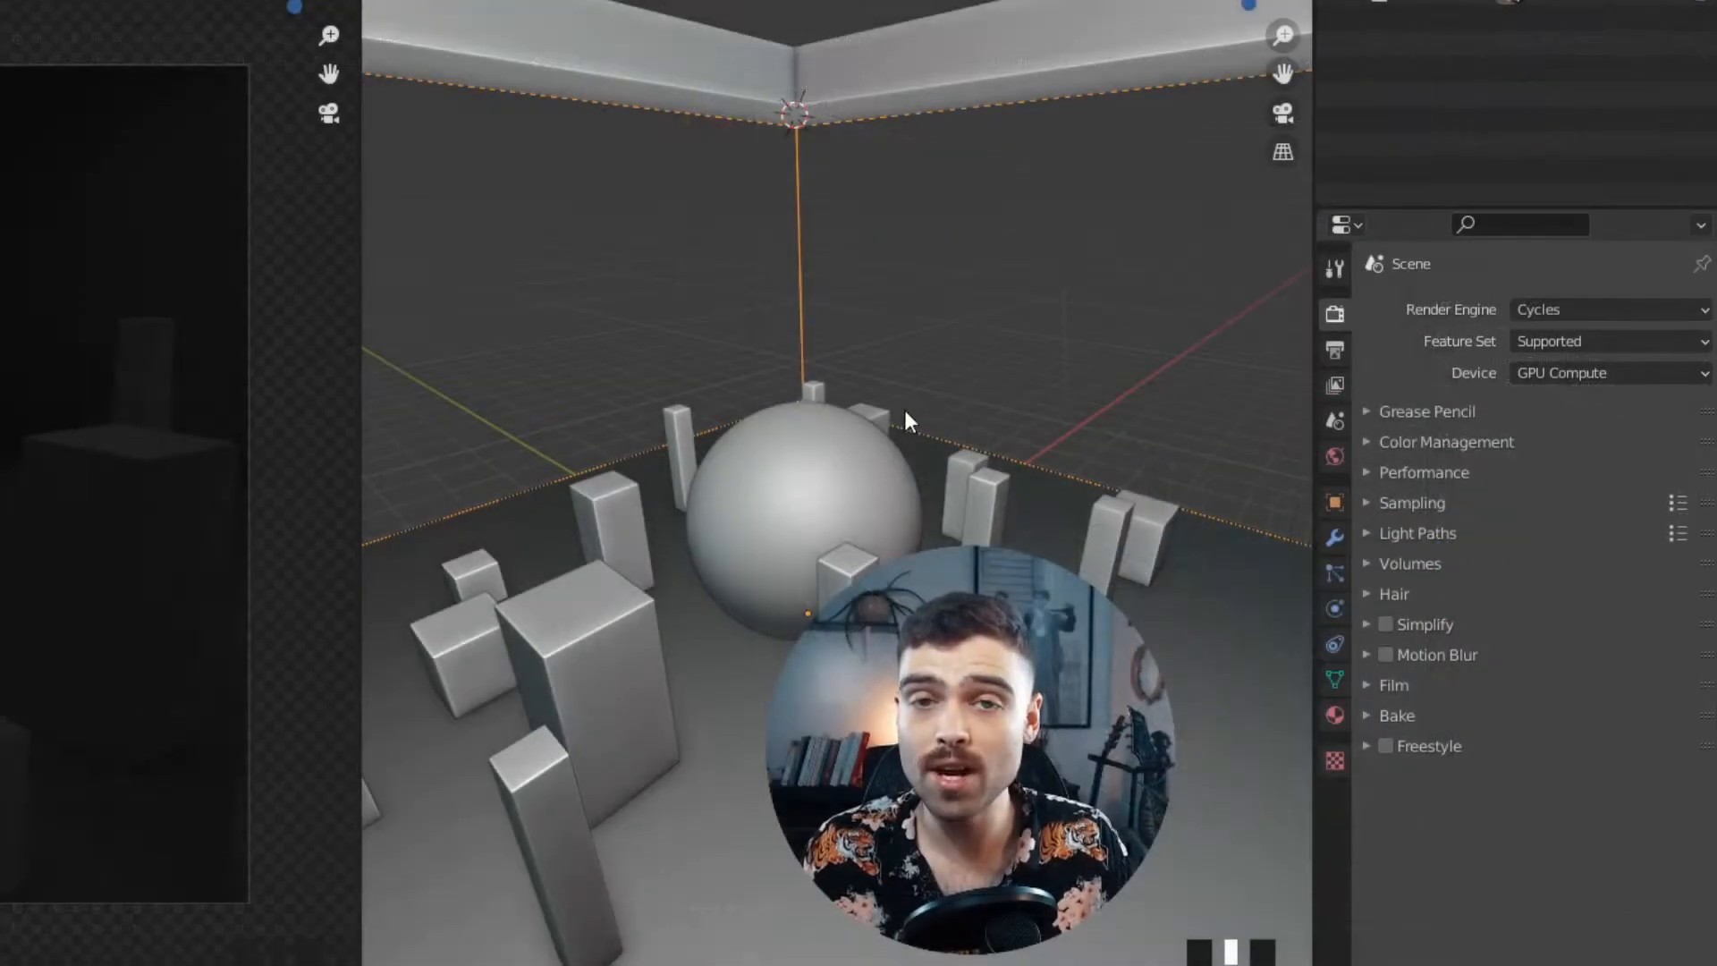
pyautogui.hotkey('shift', 'a')
pyautogui.moveTo(824, 383)
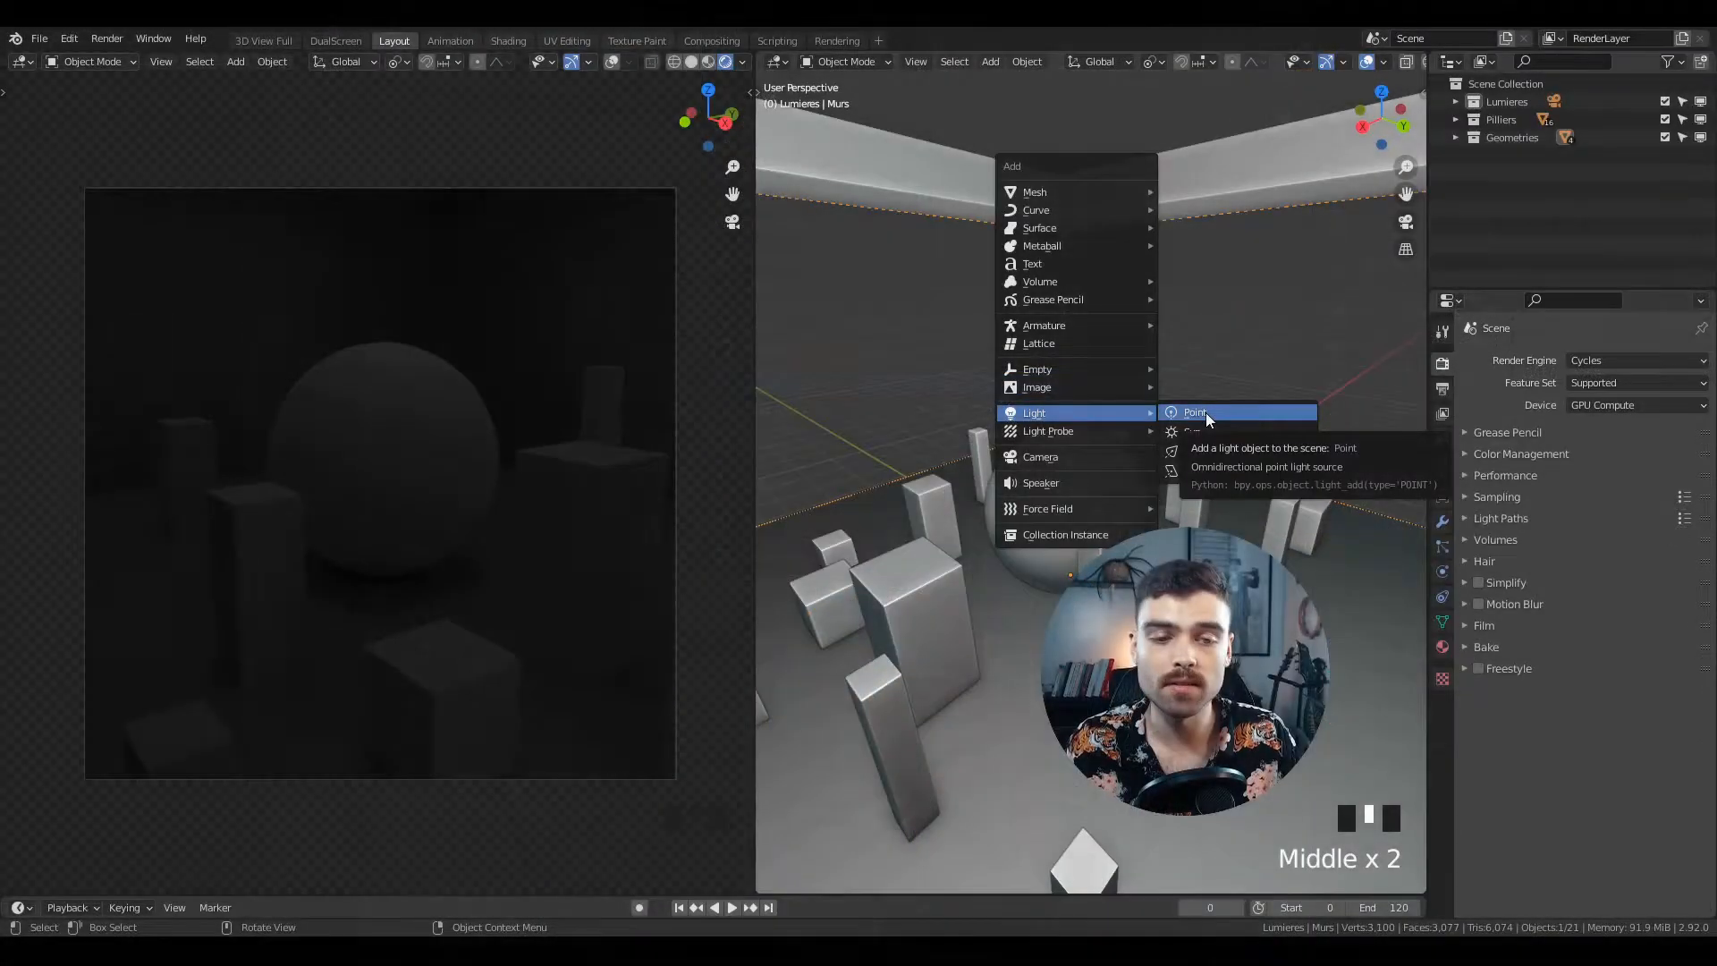
pyautogui.click(995, 385)
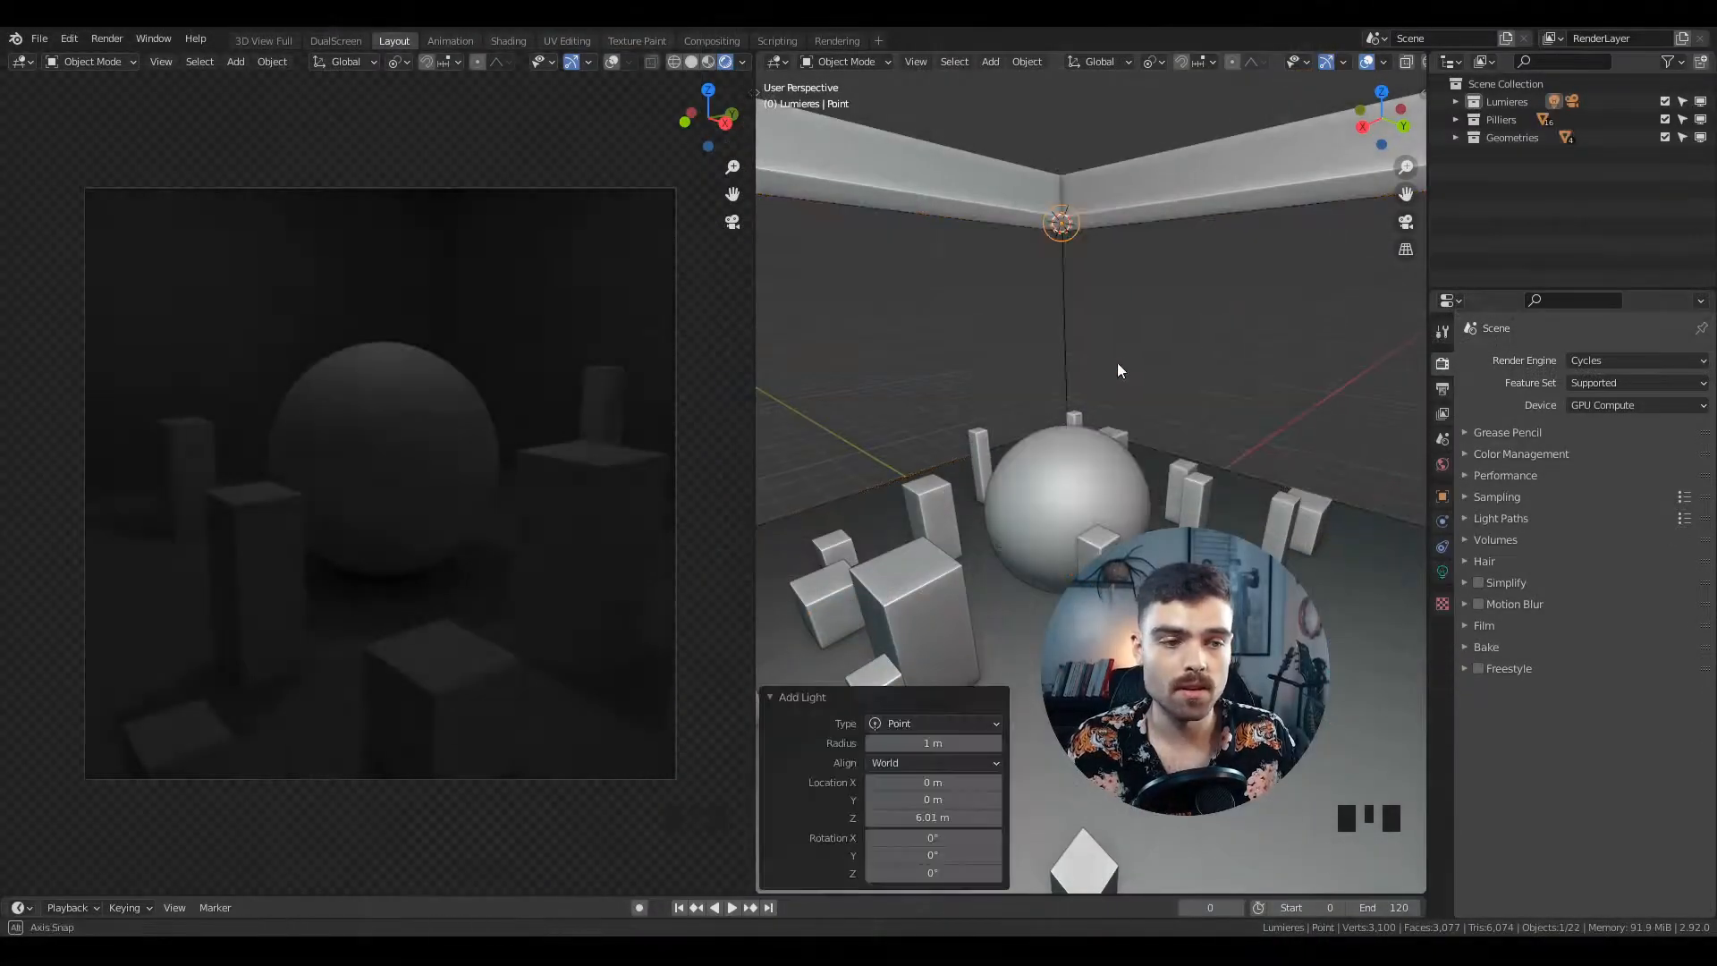
pyautogui.moveTo(1096, 272)
pyautogui.mouseDown(button='middle')
pyautogui.moveTo(1127, 263)
pyautogui.moveTo(1116, 230)
pyautogui.moveTo(1102, 271)
pyautogui.mouseUp(button='middle')
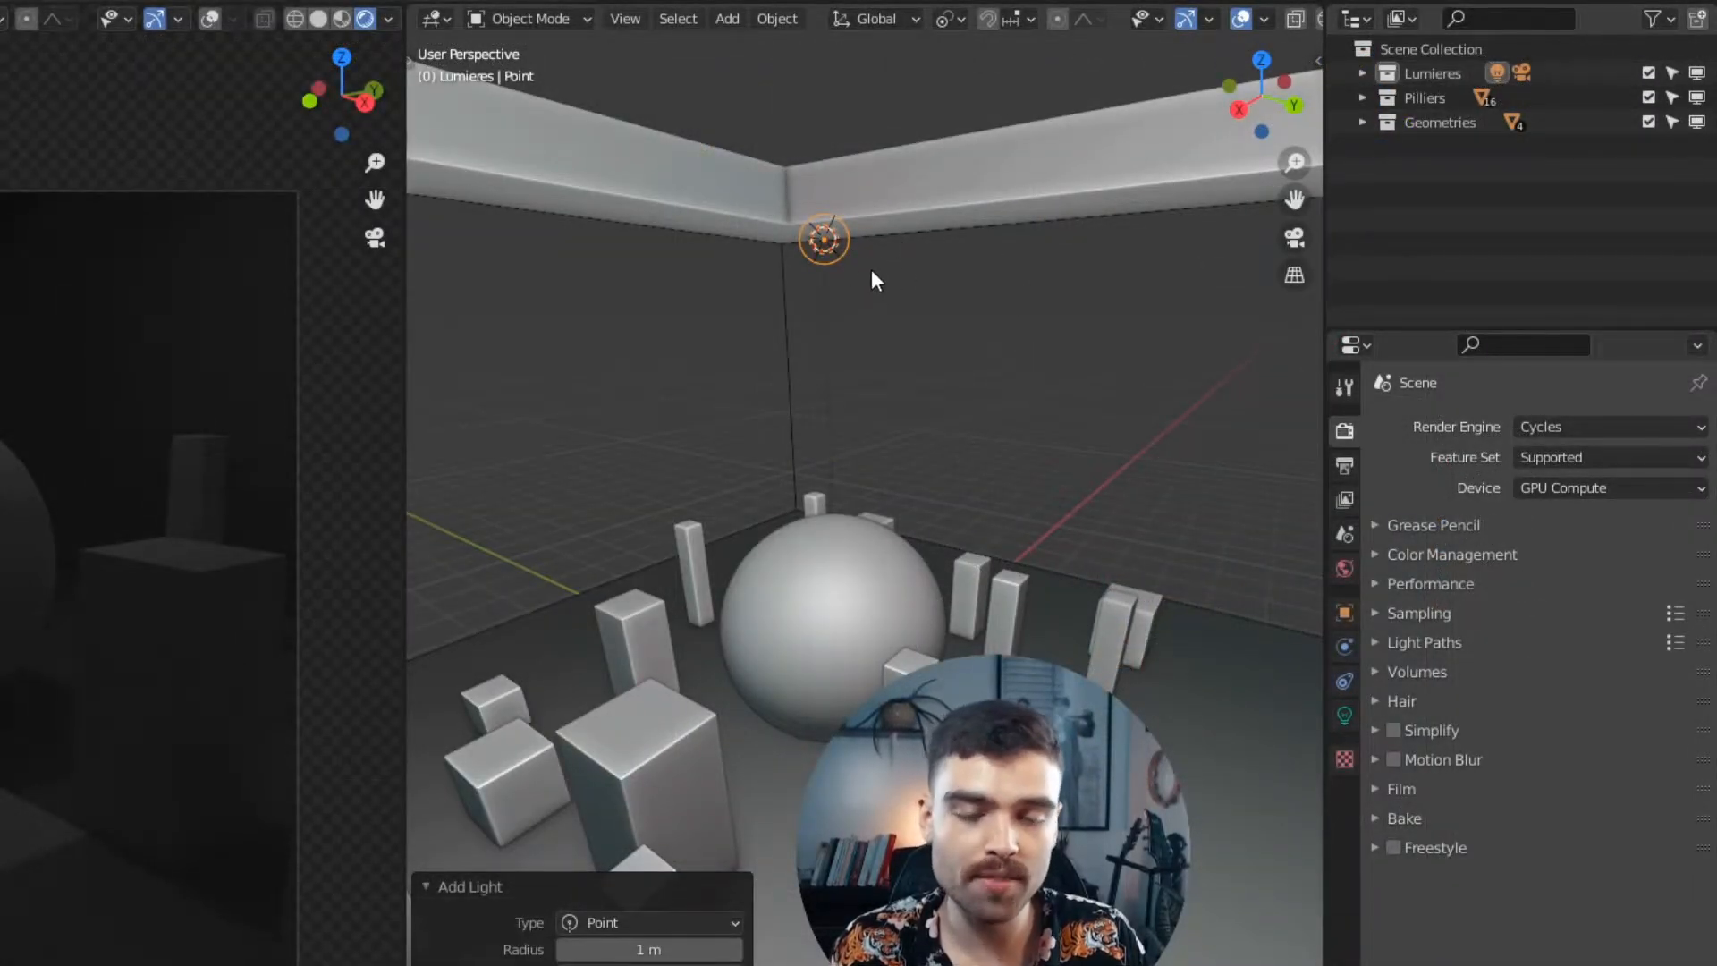
# - Move the new point light to the Lumieres collection and check its entry in the outliner
pyautogui.press('g')
pyautogui.press('Escape')
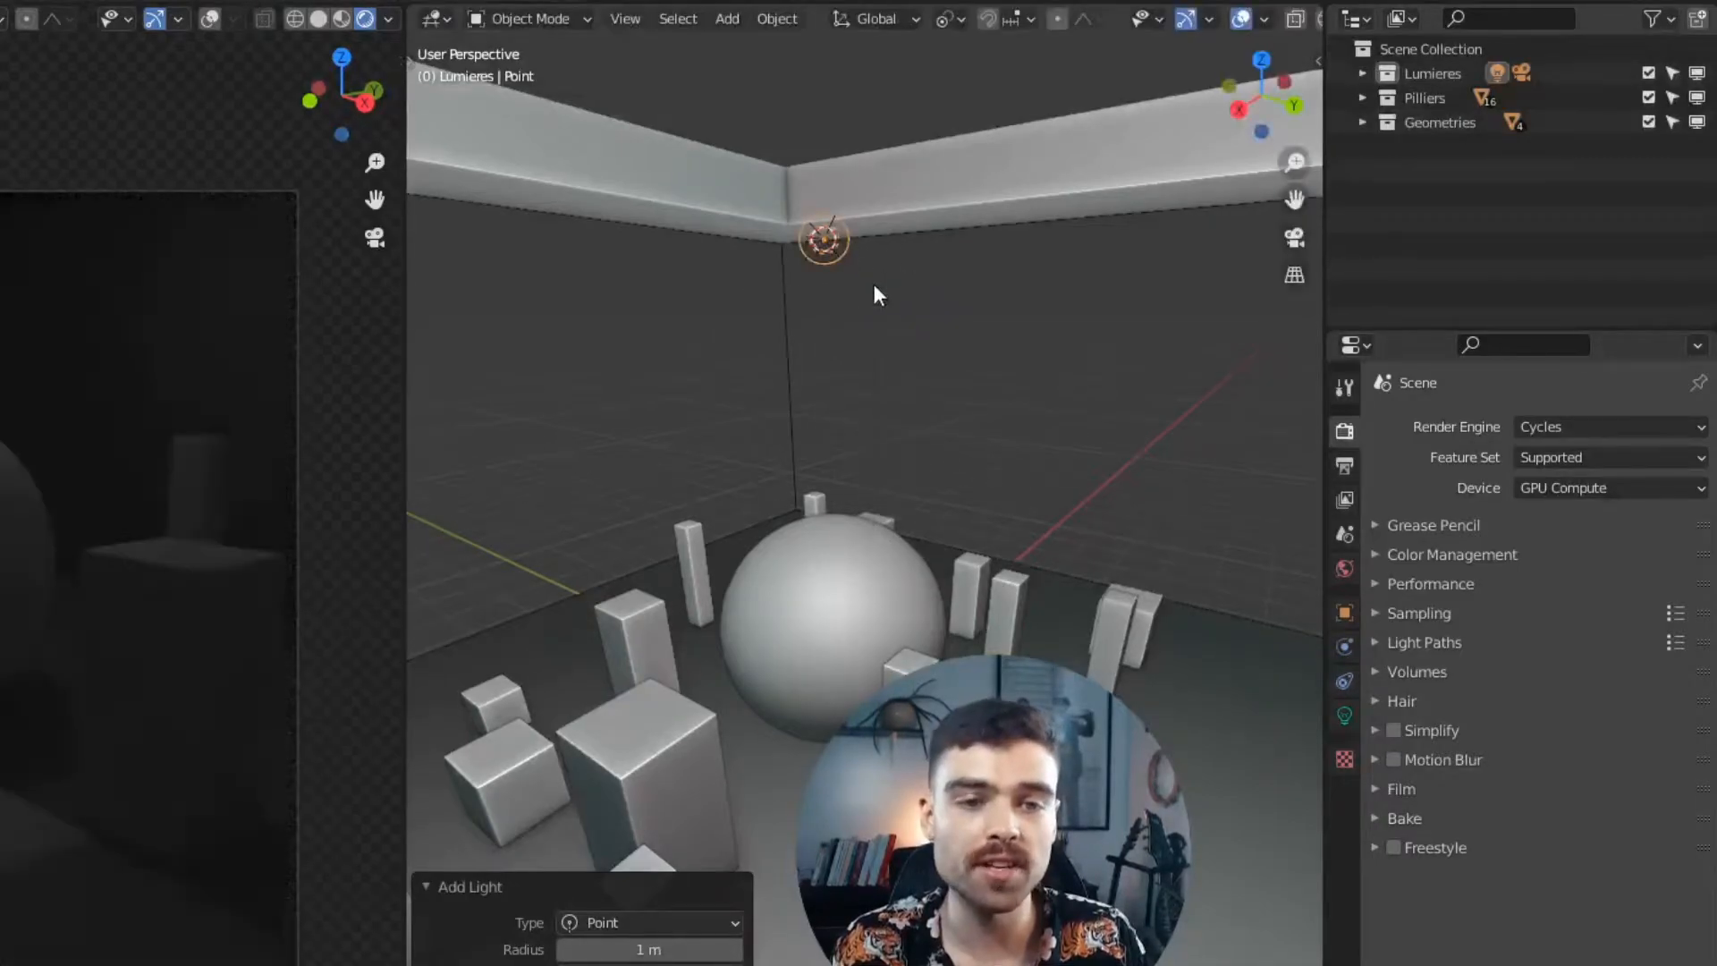
pyautogui.press('m')
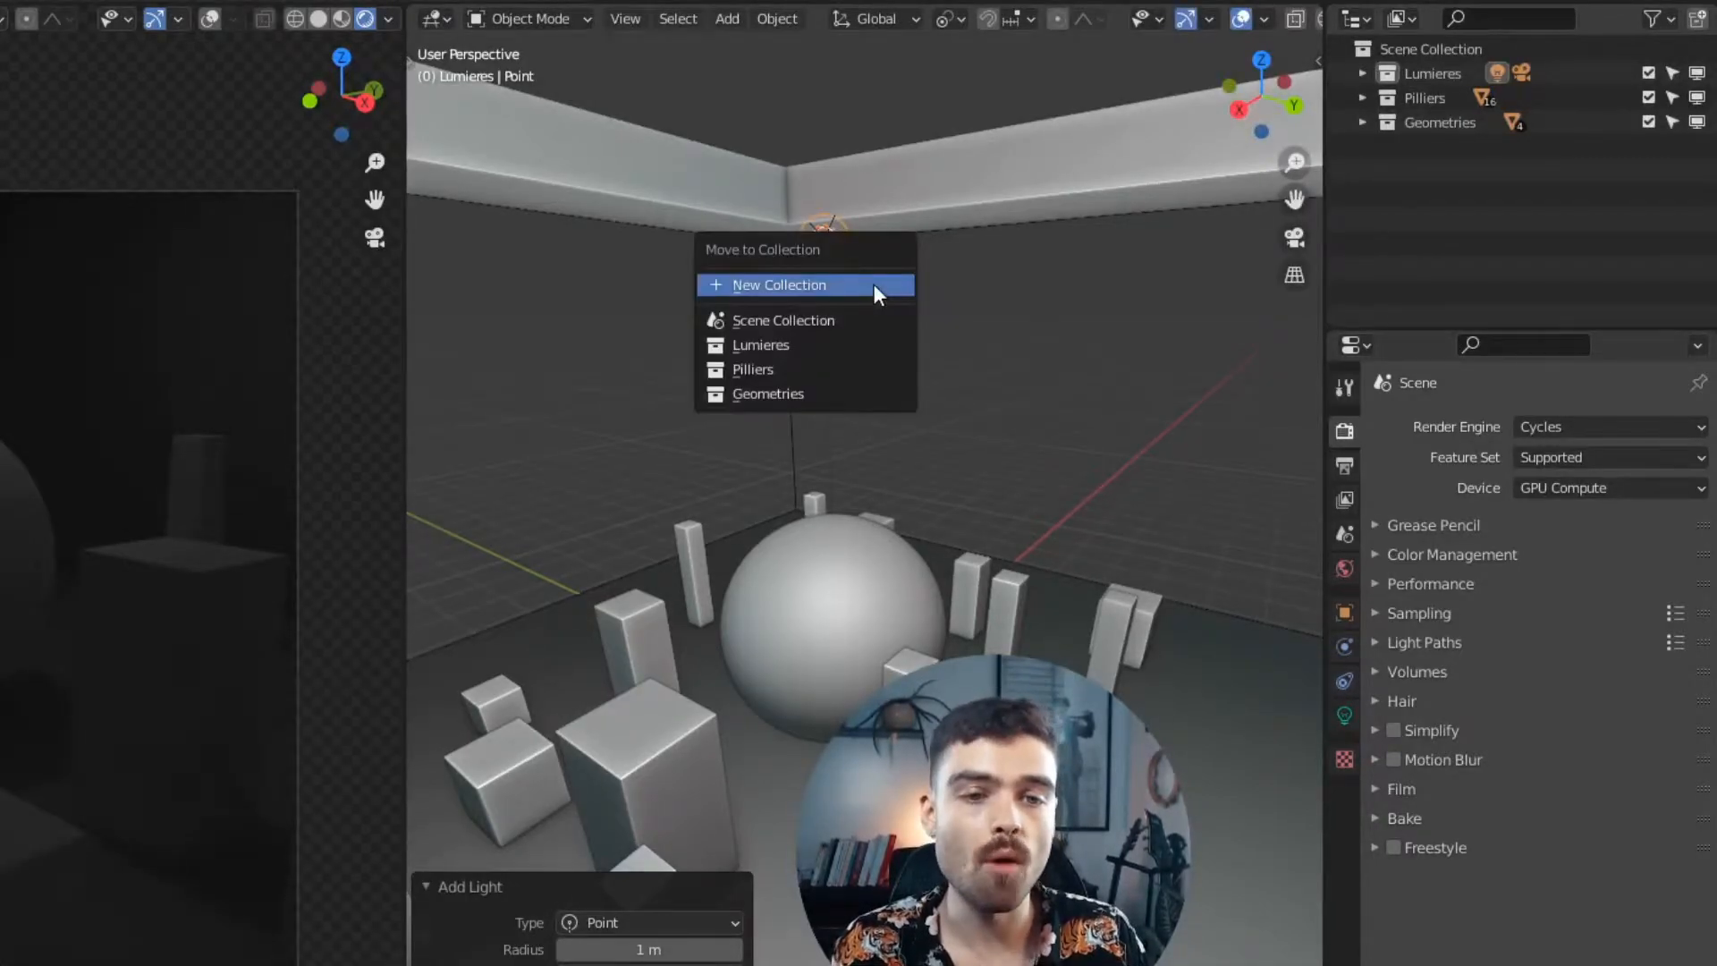
pyautogui.click(787, 347)
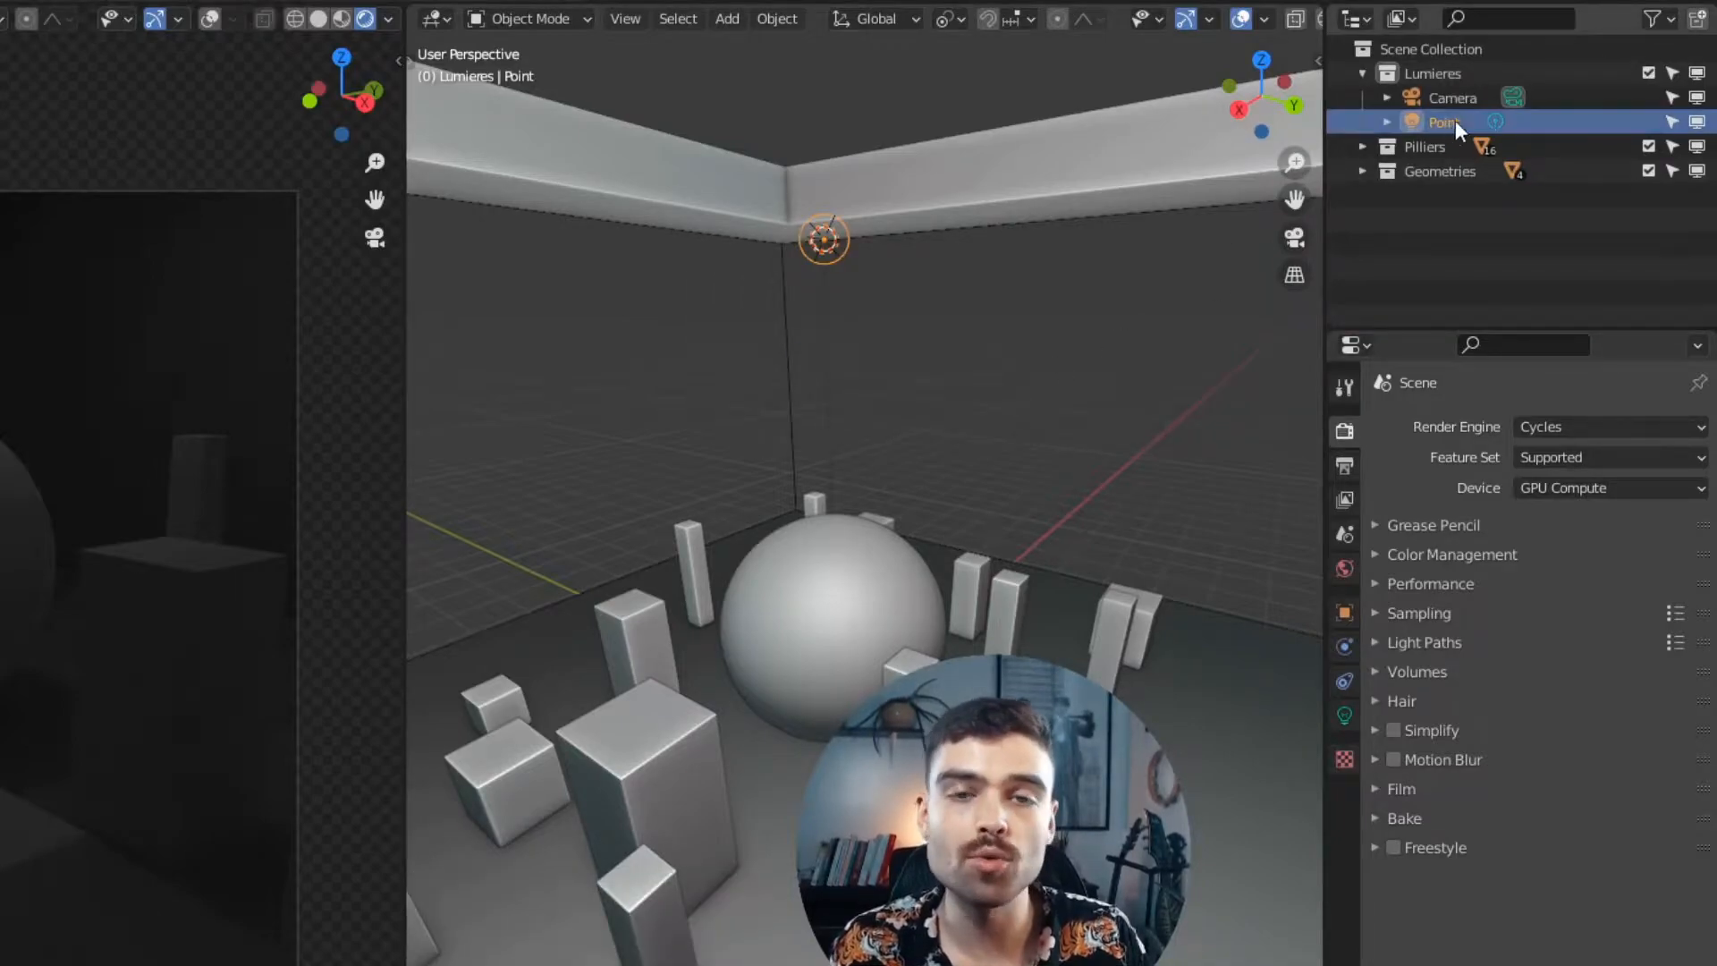
pyautogui.click(1362, 75)
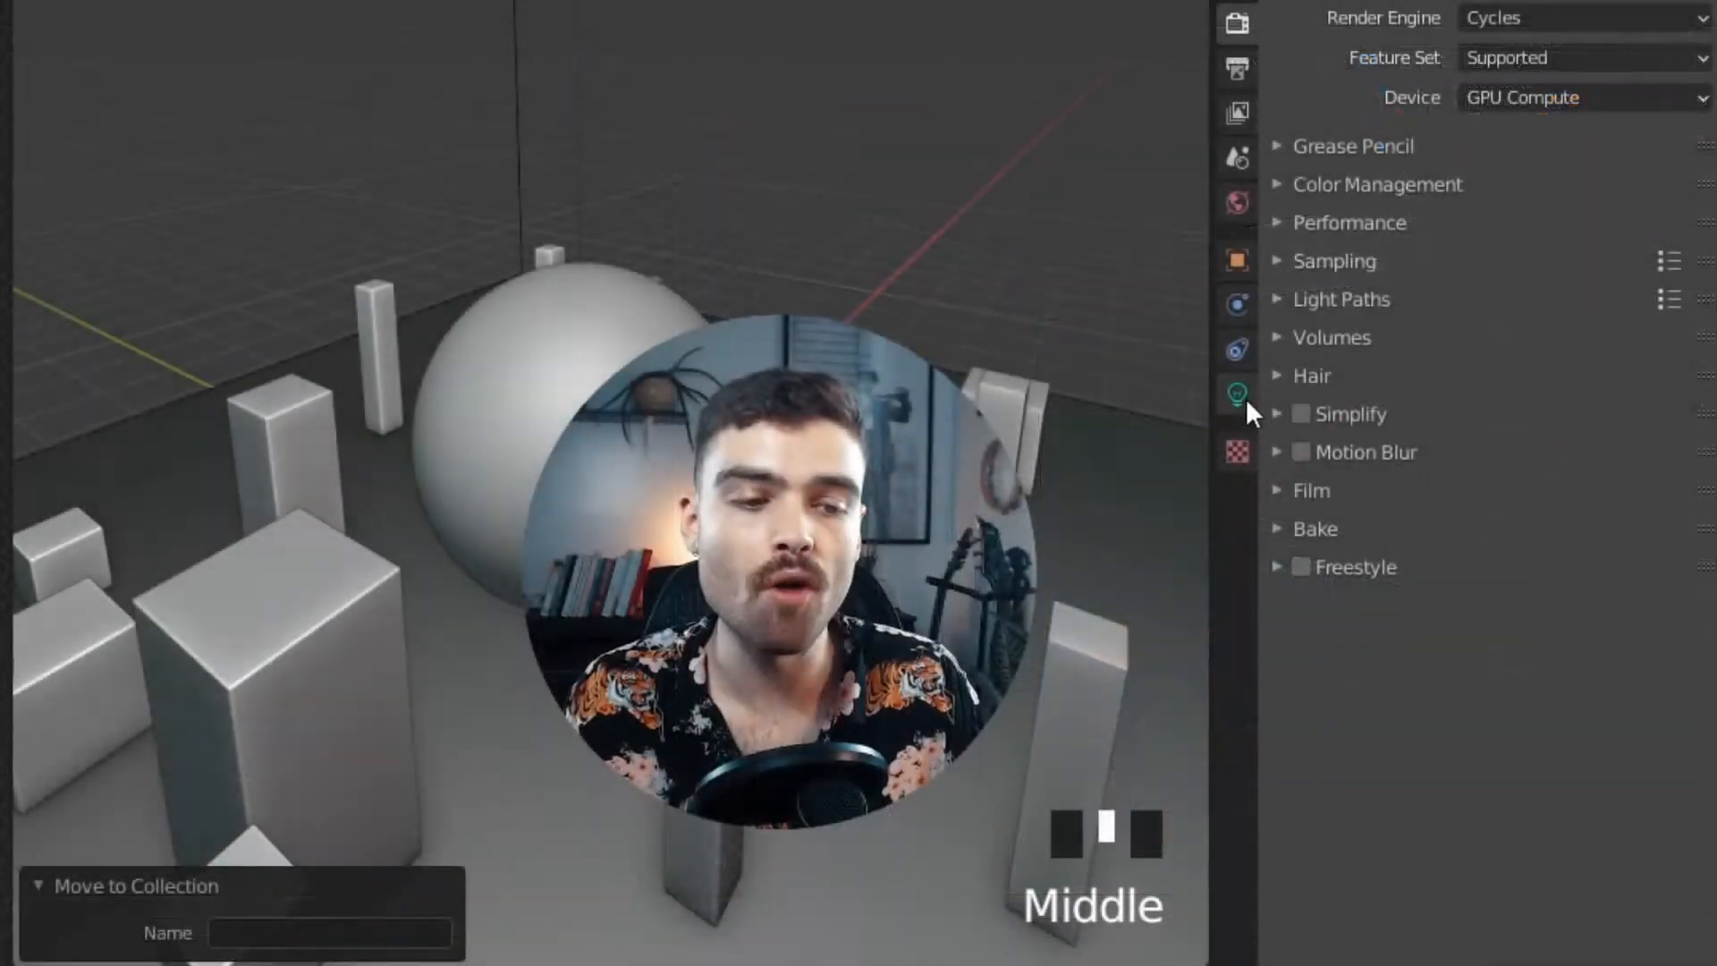
# - Raise the point light's power to 278.3 W and try out different tints for its colour
pyautogui.click(1443, 572)
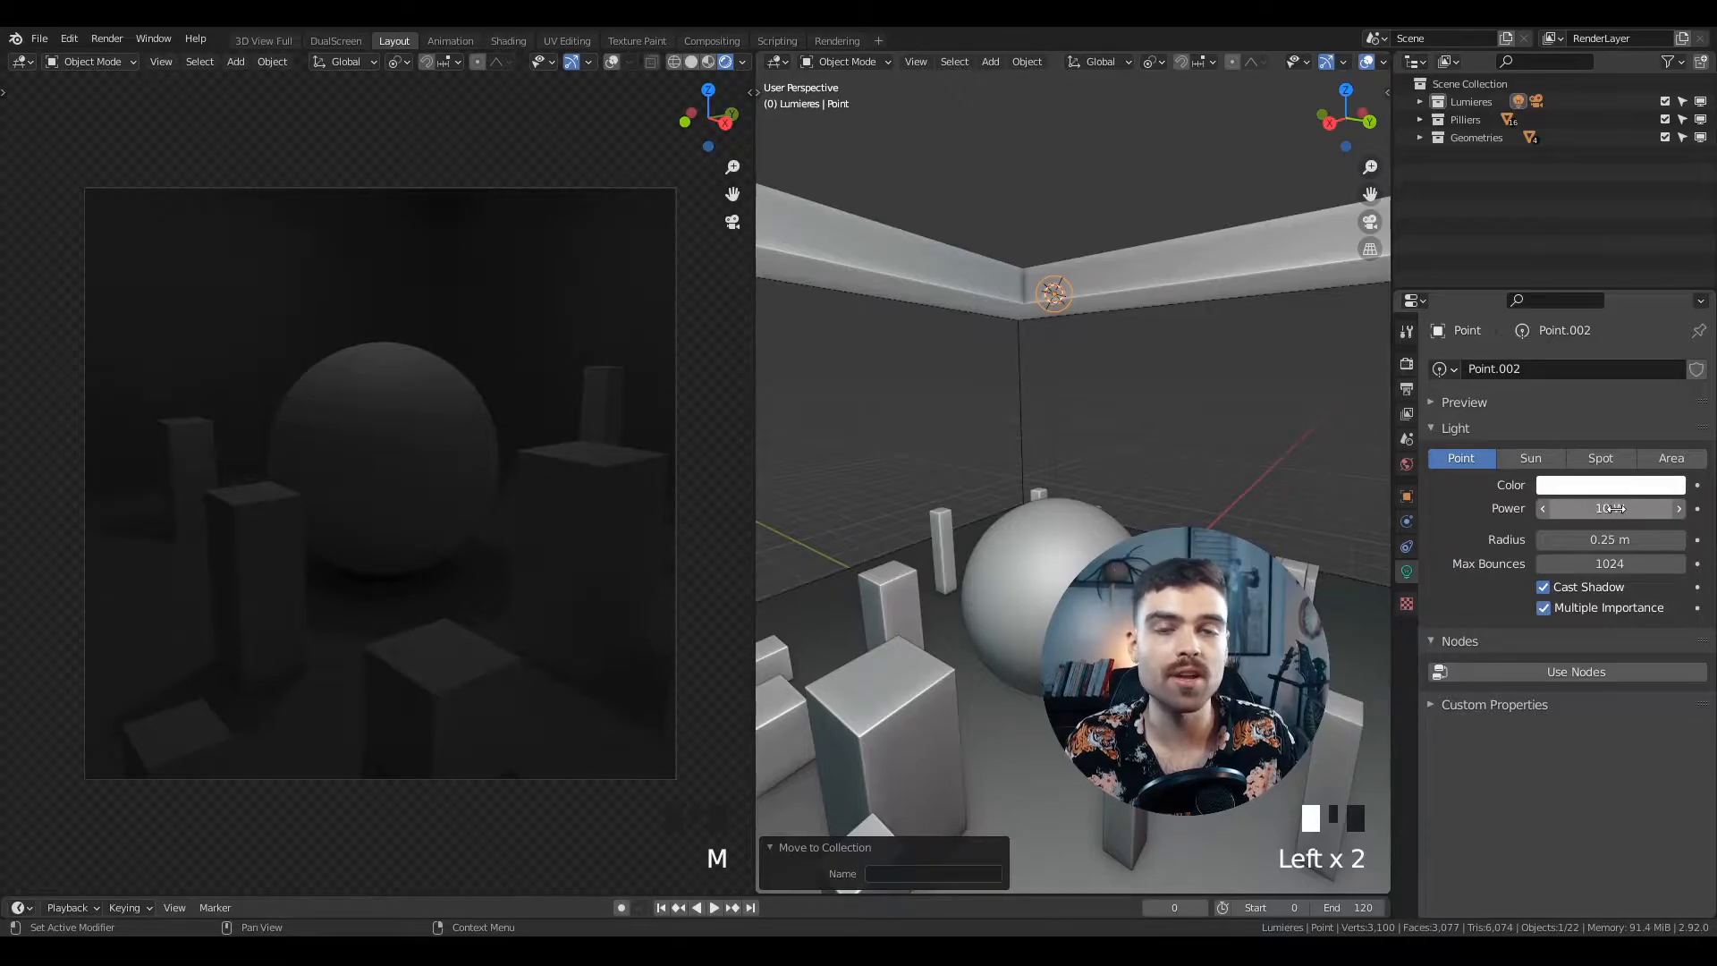
pyautogui.moveTo(1595, 508)
pyautogui.mouseDown()
pyautogui.moveTo(1673, 508)
pyautogui.moveTo(1595, 508)
pyautogui.moveTo(1610, 508)
pyautogui.mouseUp()
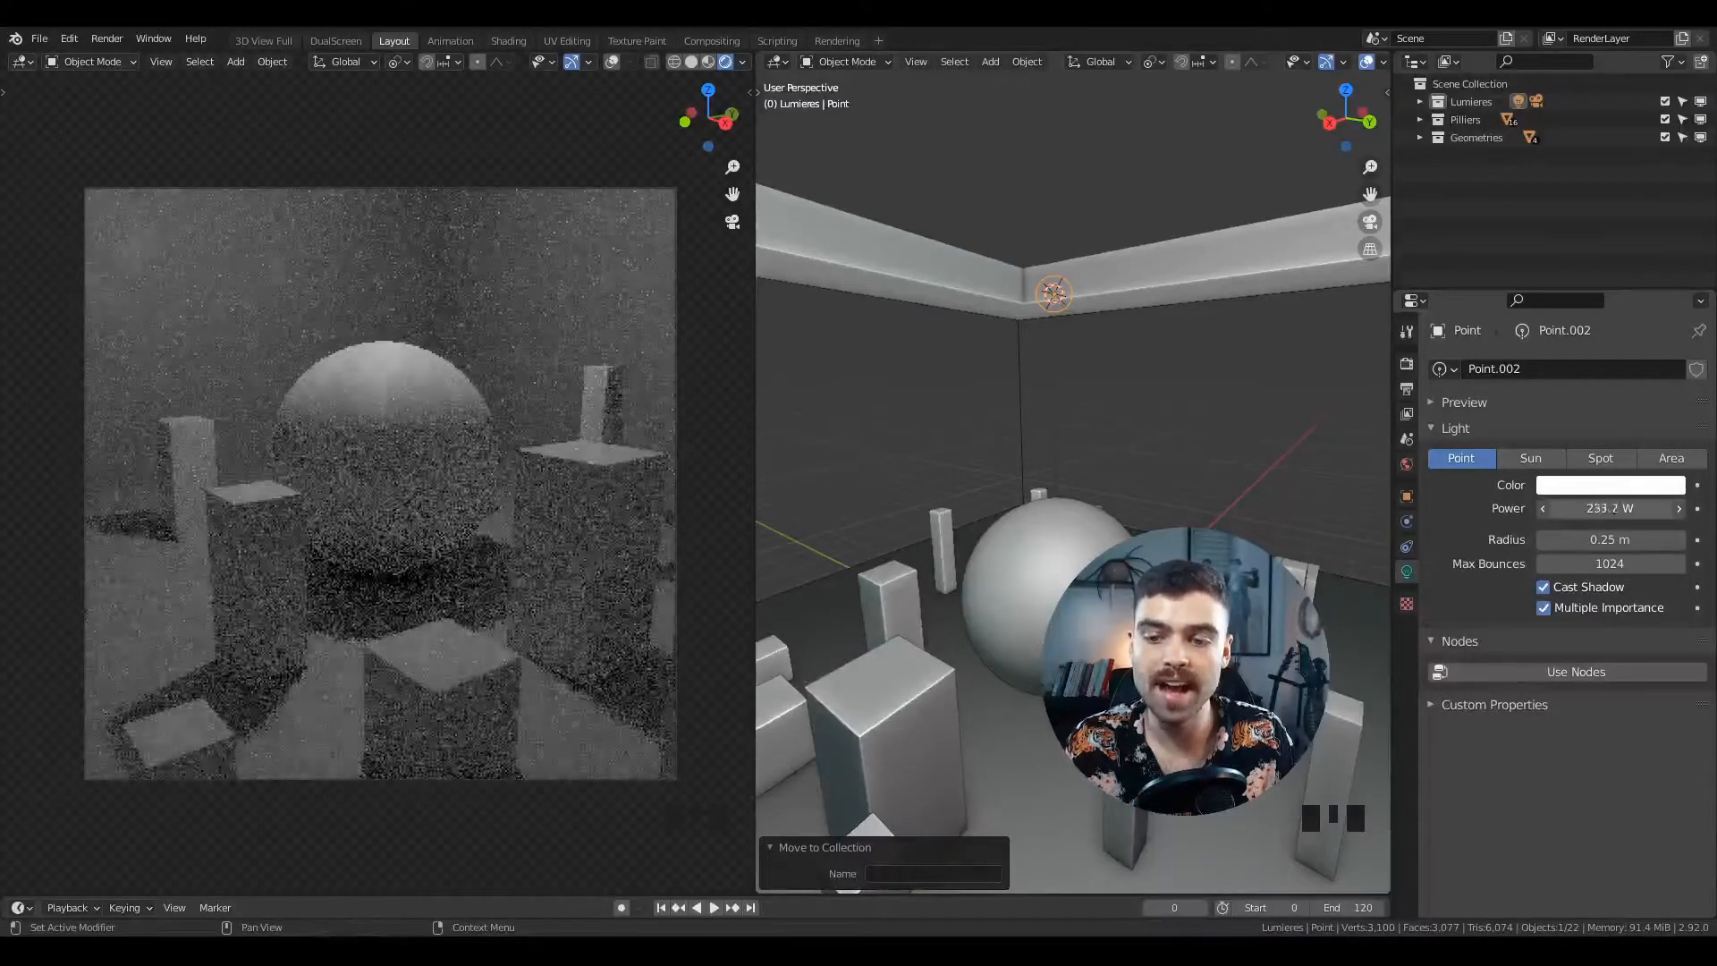
pyautogui.click(1605, 491)
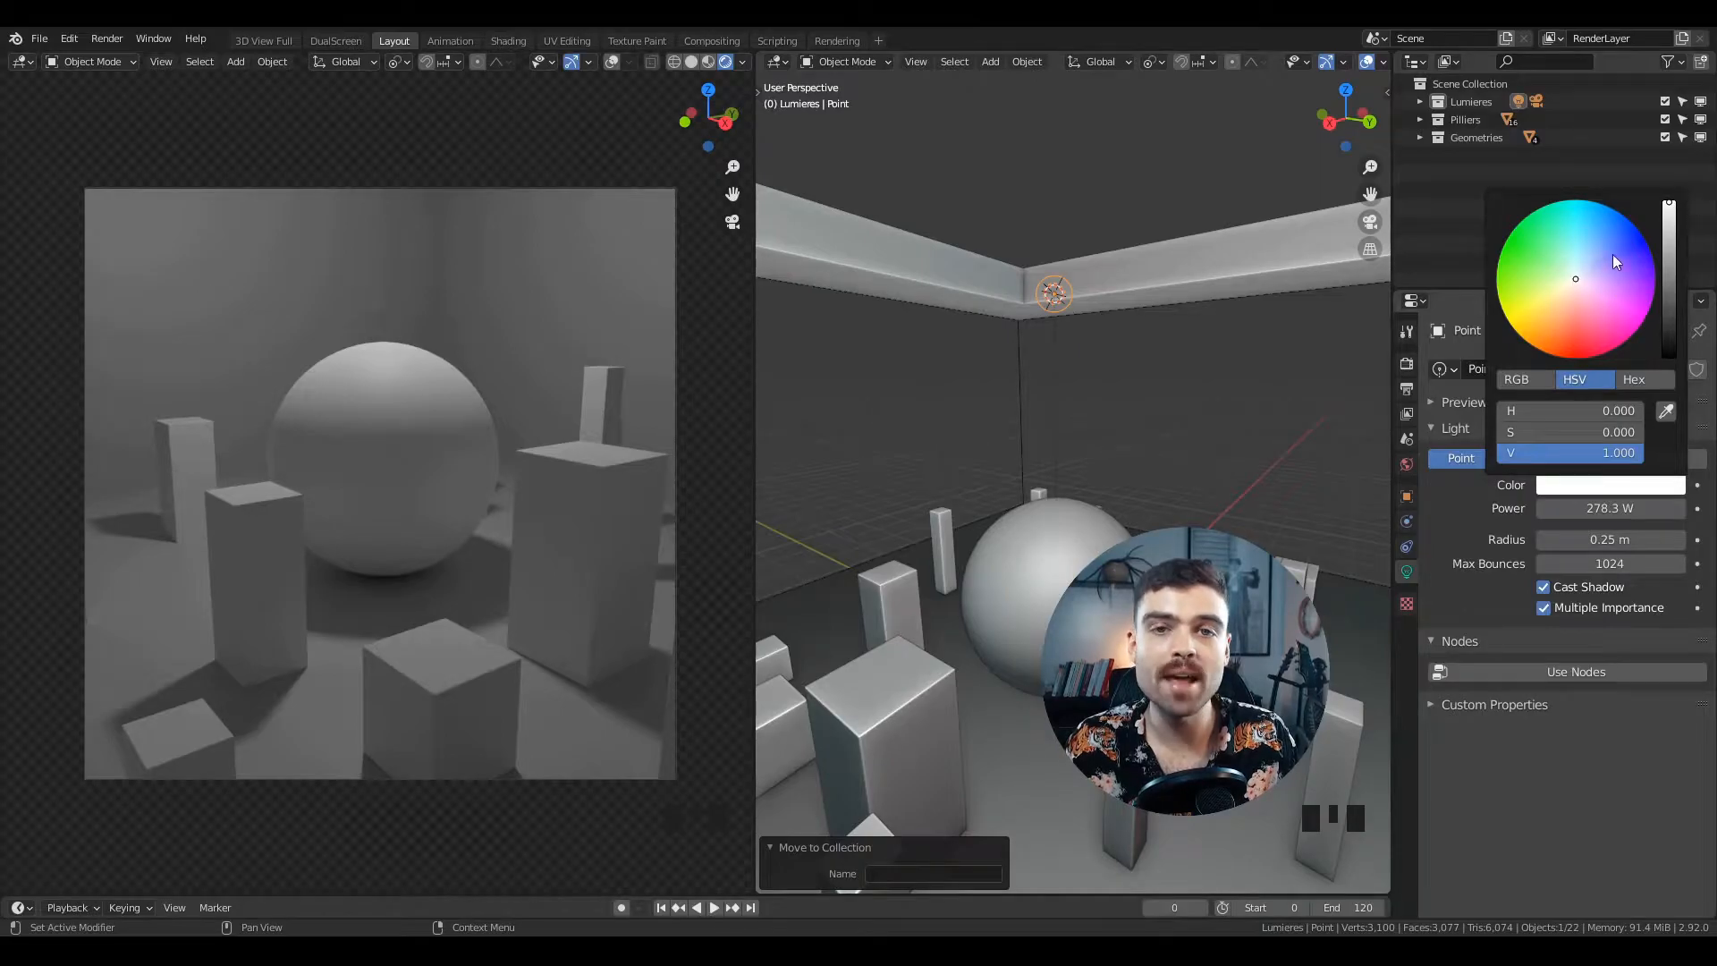
pyautogui.click(1576, 274)
pyautogui.moveTo(1573, 241)
pyautogui.mouseDown()
pyautogui.moveTo(1604, 285)
pyautogui.moveTo(1562, 301)
pyautogui.moveTo(1553, 260)
pyautogui.moveTo(1560, 290)
pyautogui.mouseUp()
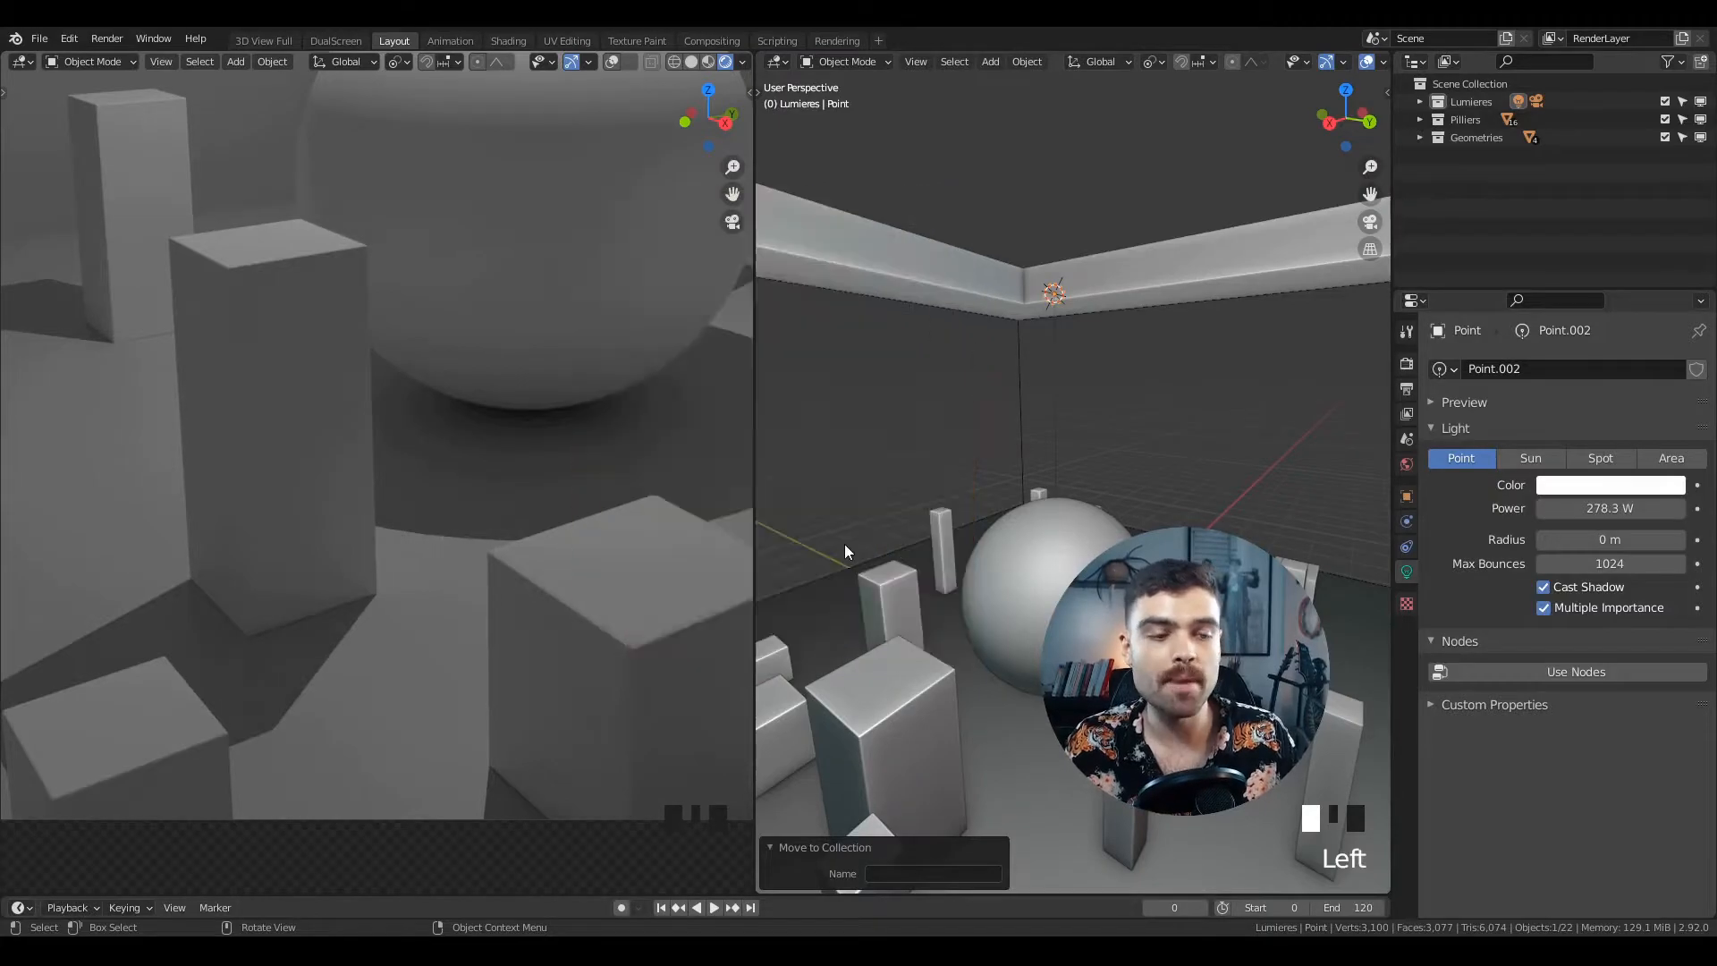
# - Try a 1 m radius on the point light and reduce it to 0.22 m
pyautogui.click(1621, 540)
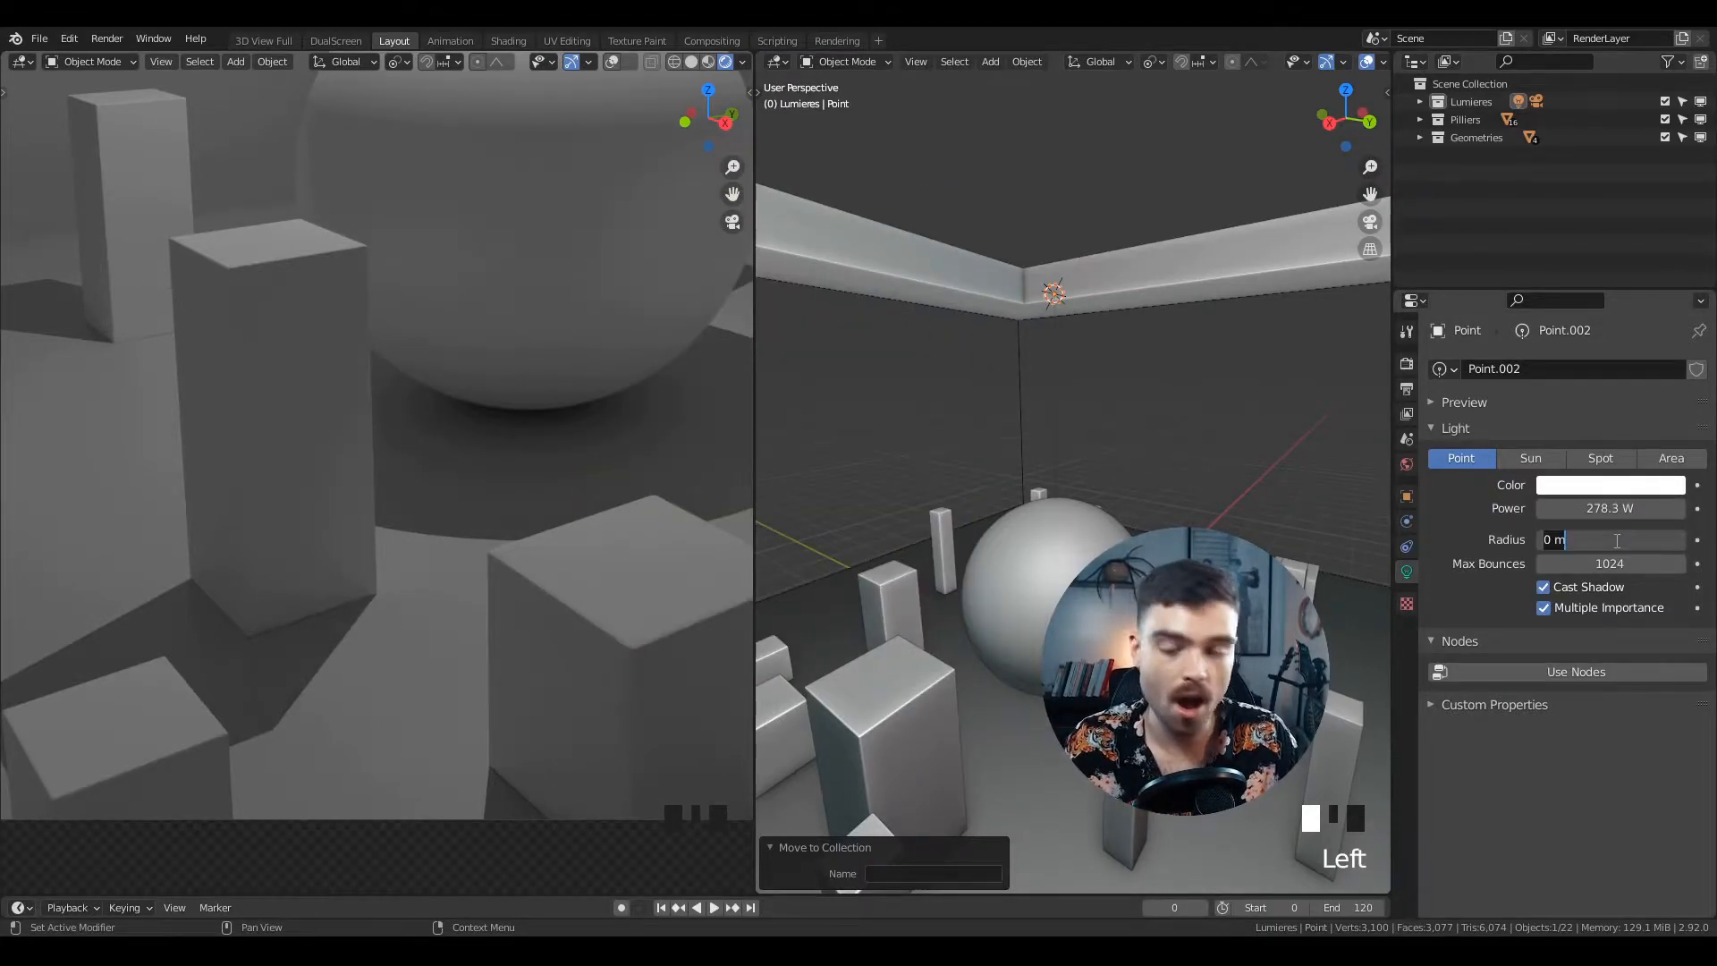
pyautogui.write('1')
pyautogui.press('Return')
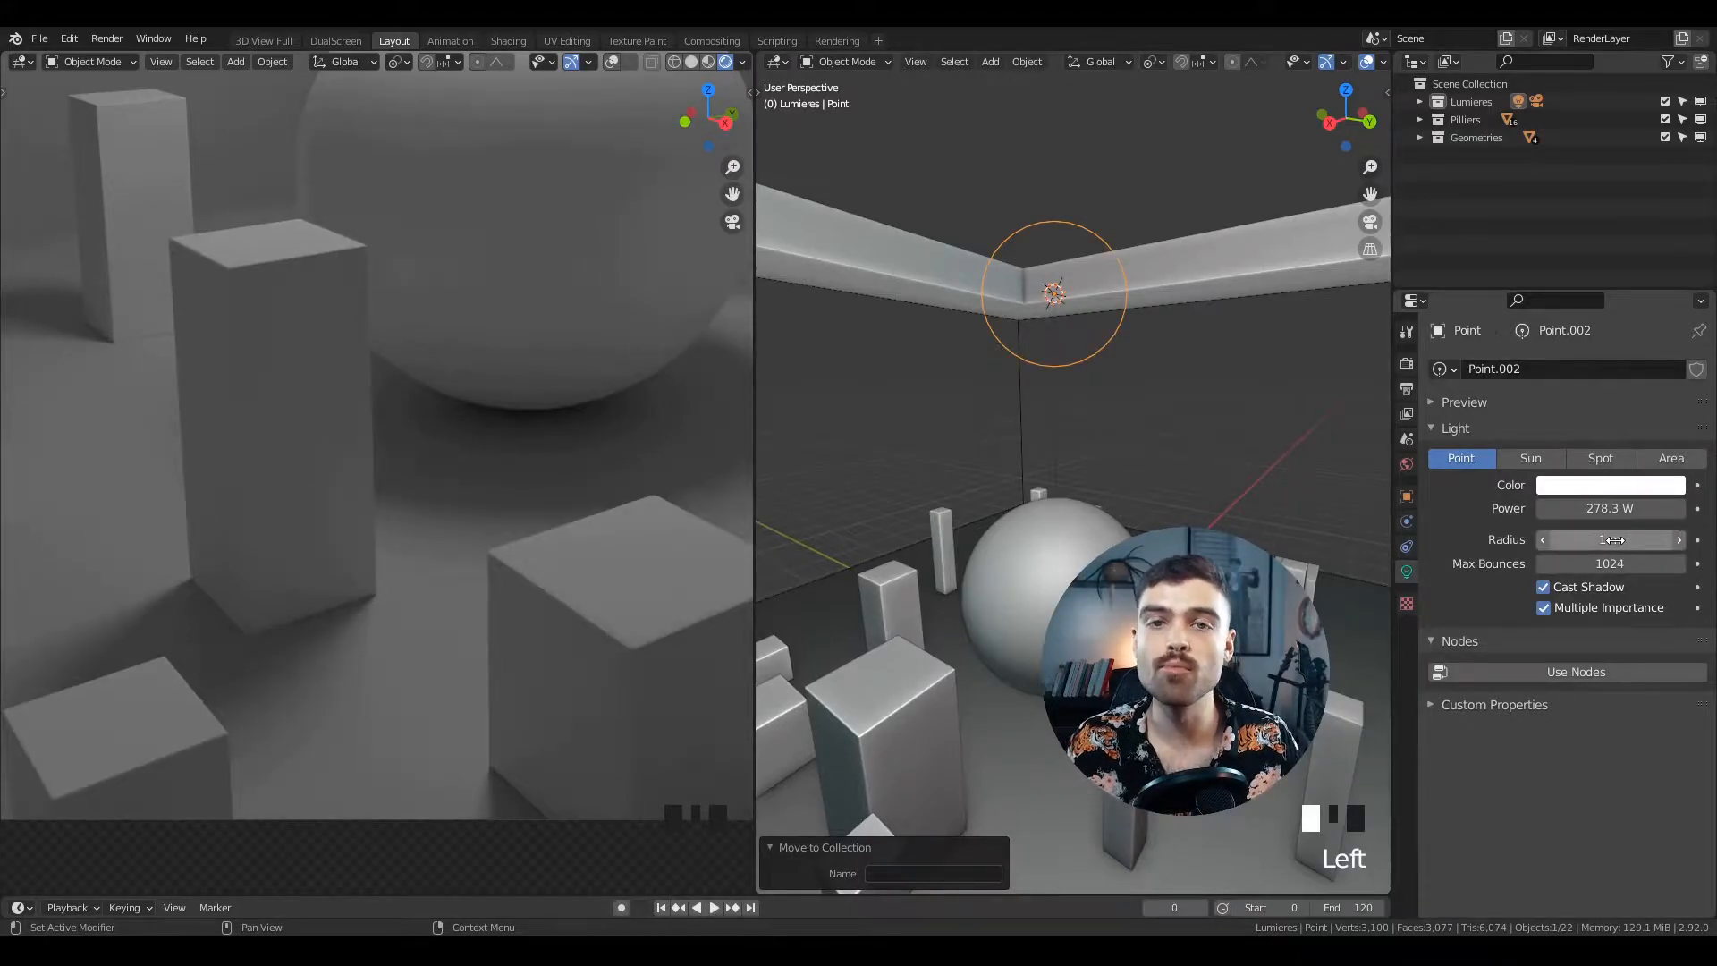
pyautogui.moveTo(1614, 541); pyautogui.dragTo(1574, 541)
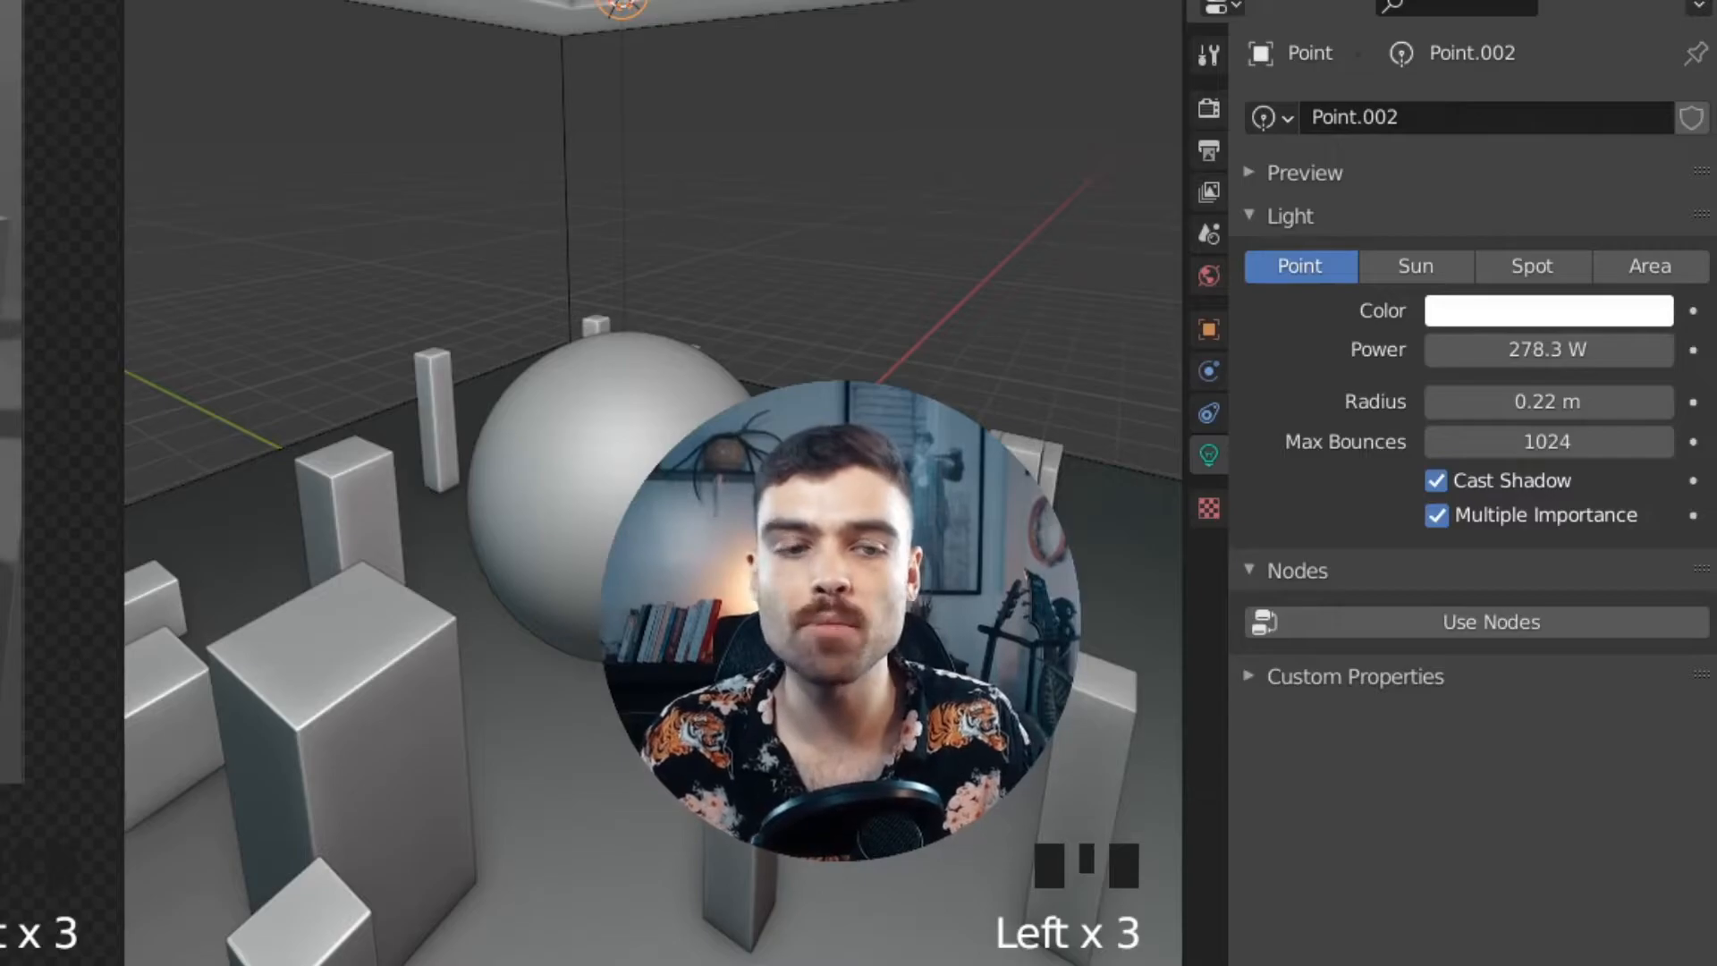
# - Try limiting the point light's Max Bounces to 3, 2 and 0
pyautogui.click(1573, 442)
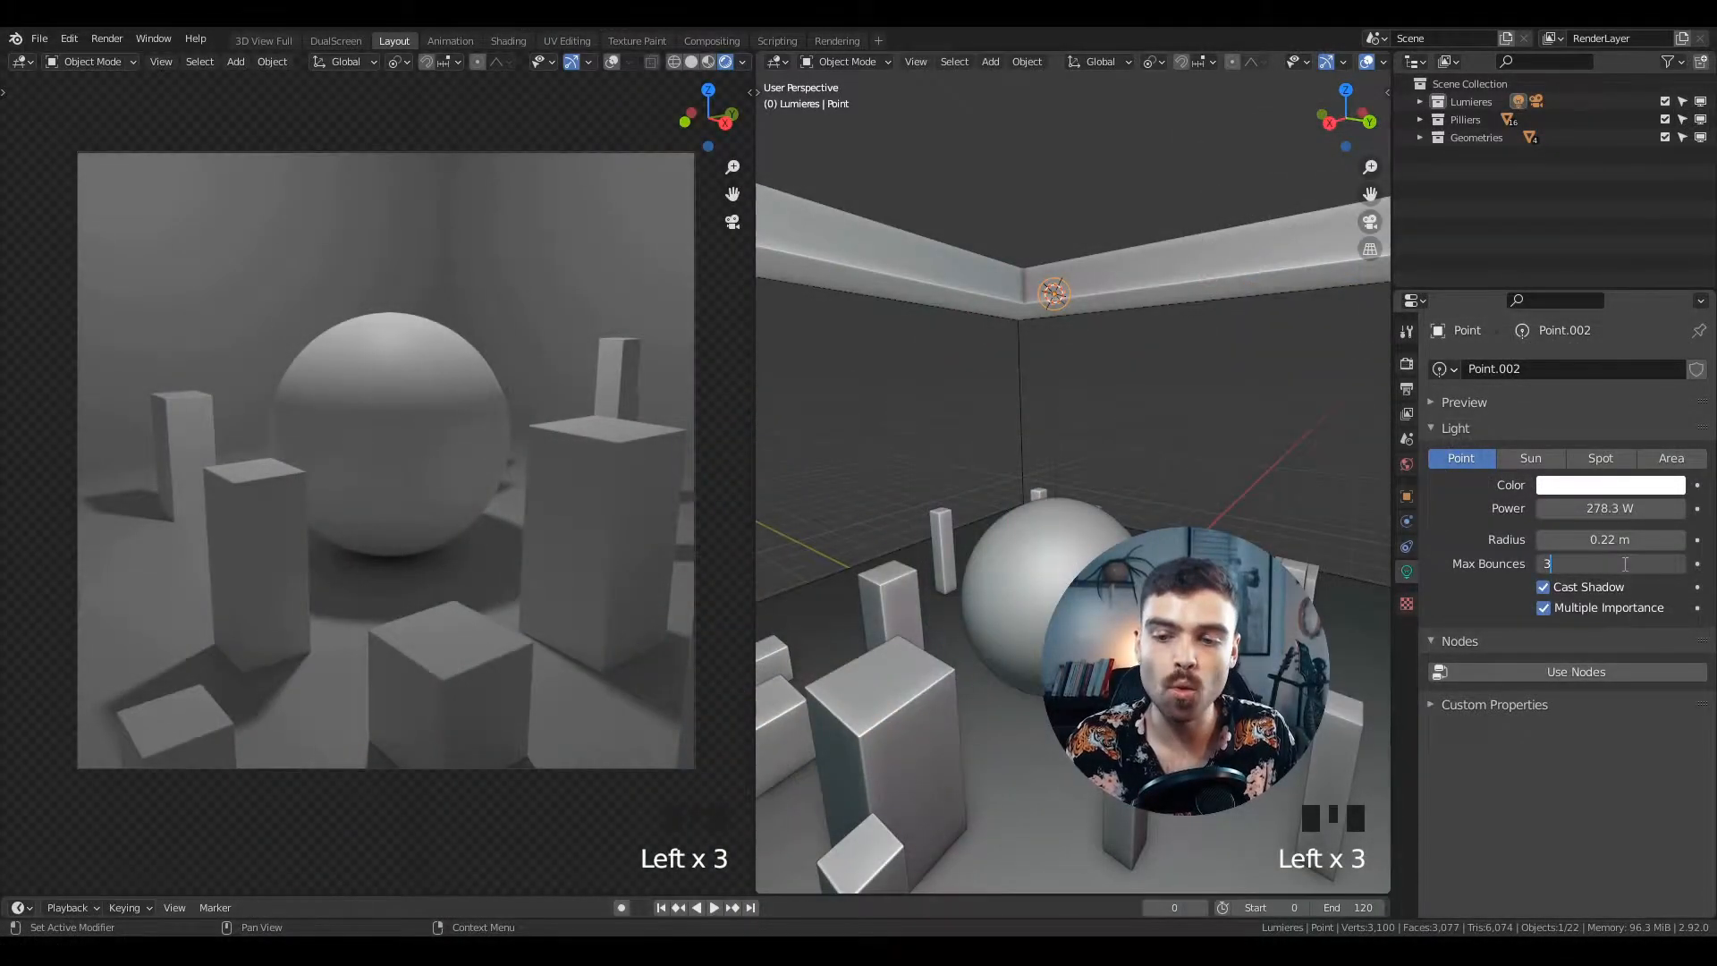
pyautogui.press('Return')
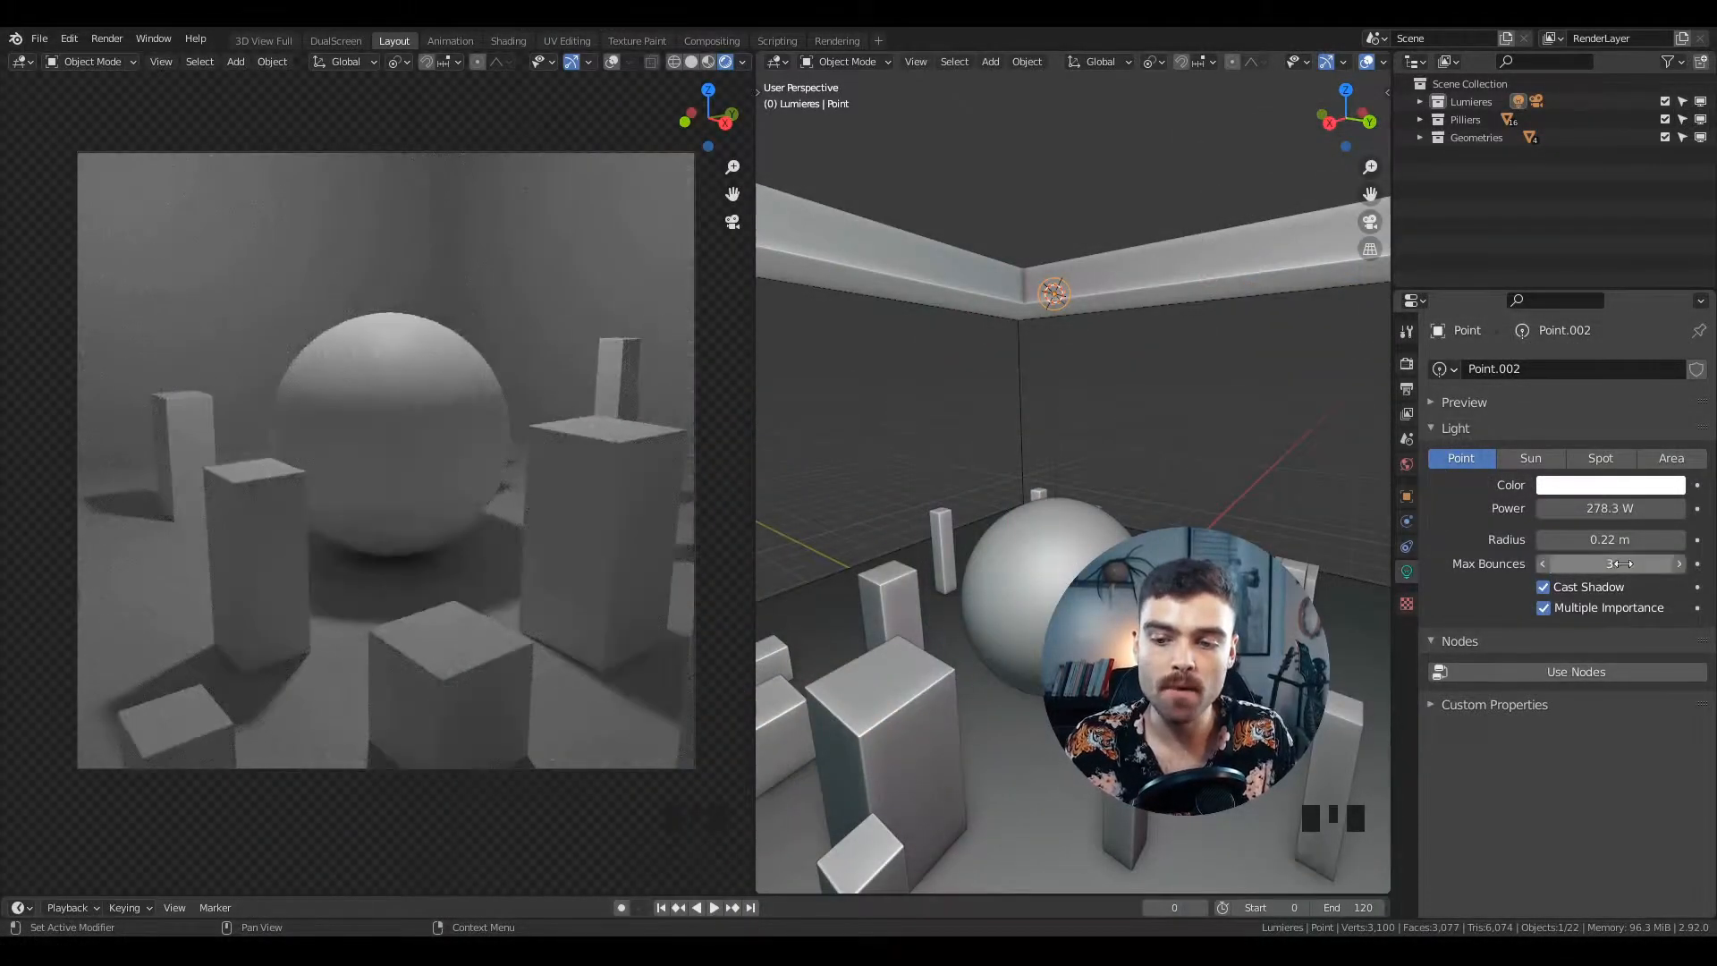
pyautogui.click(1623, 563)
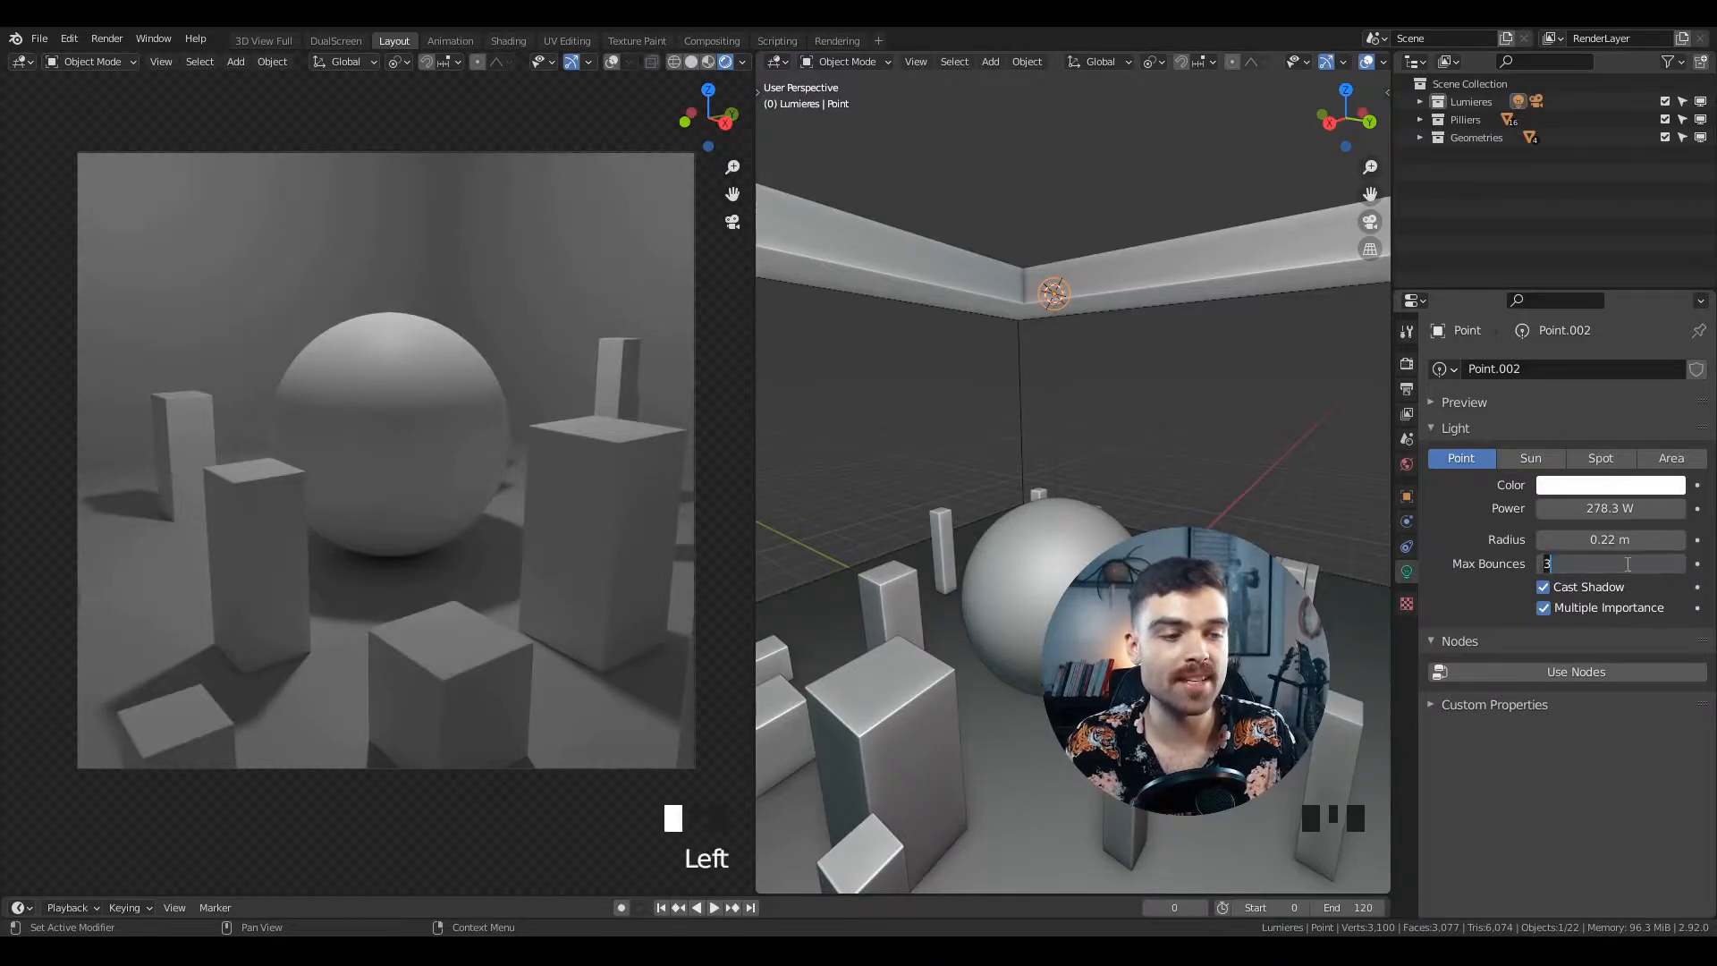
pyautogui.write('2')
pyautogui.press('Return')
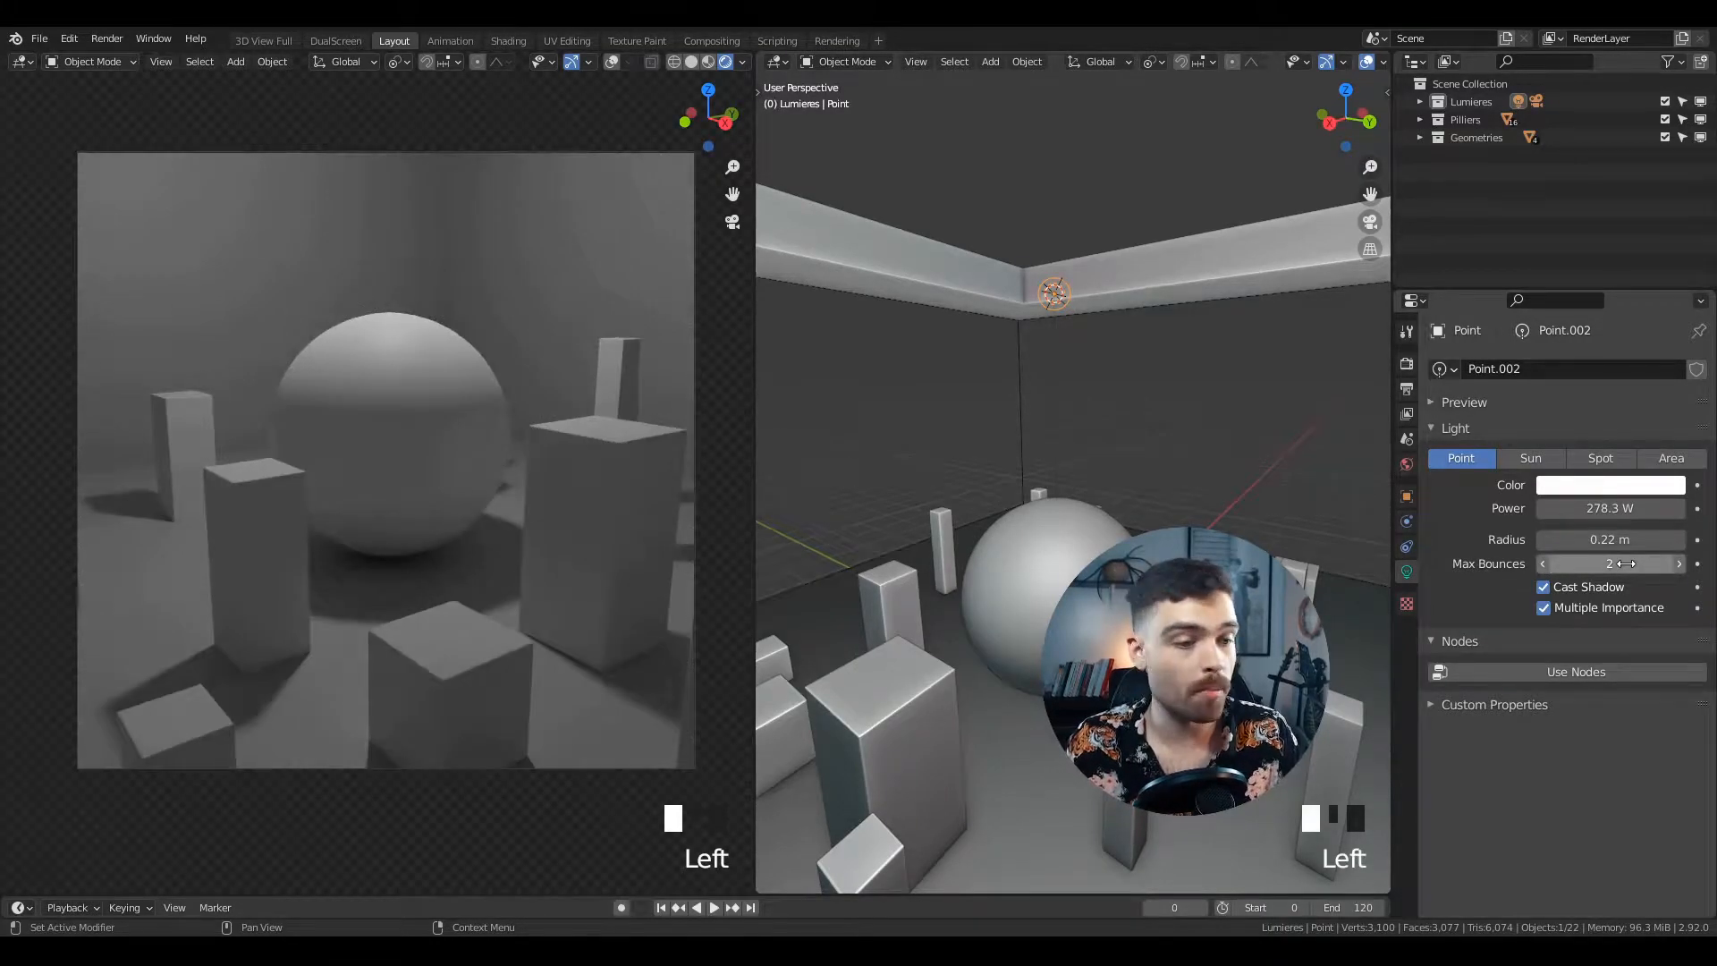
pyautogui.write('0')
pyautogui.press('Return')
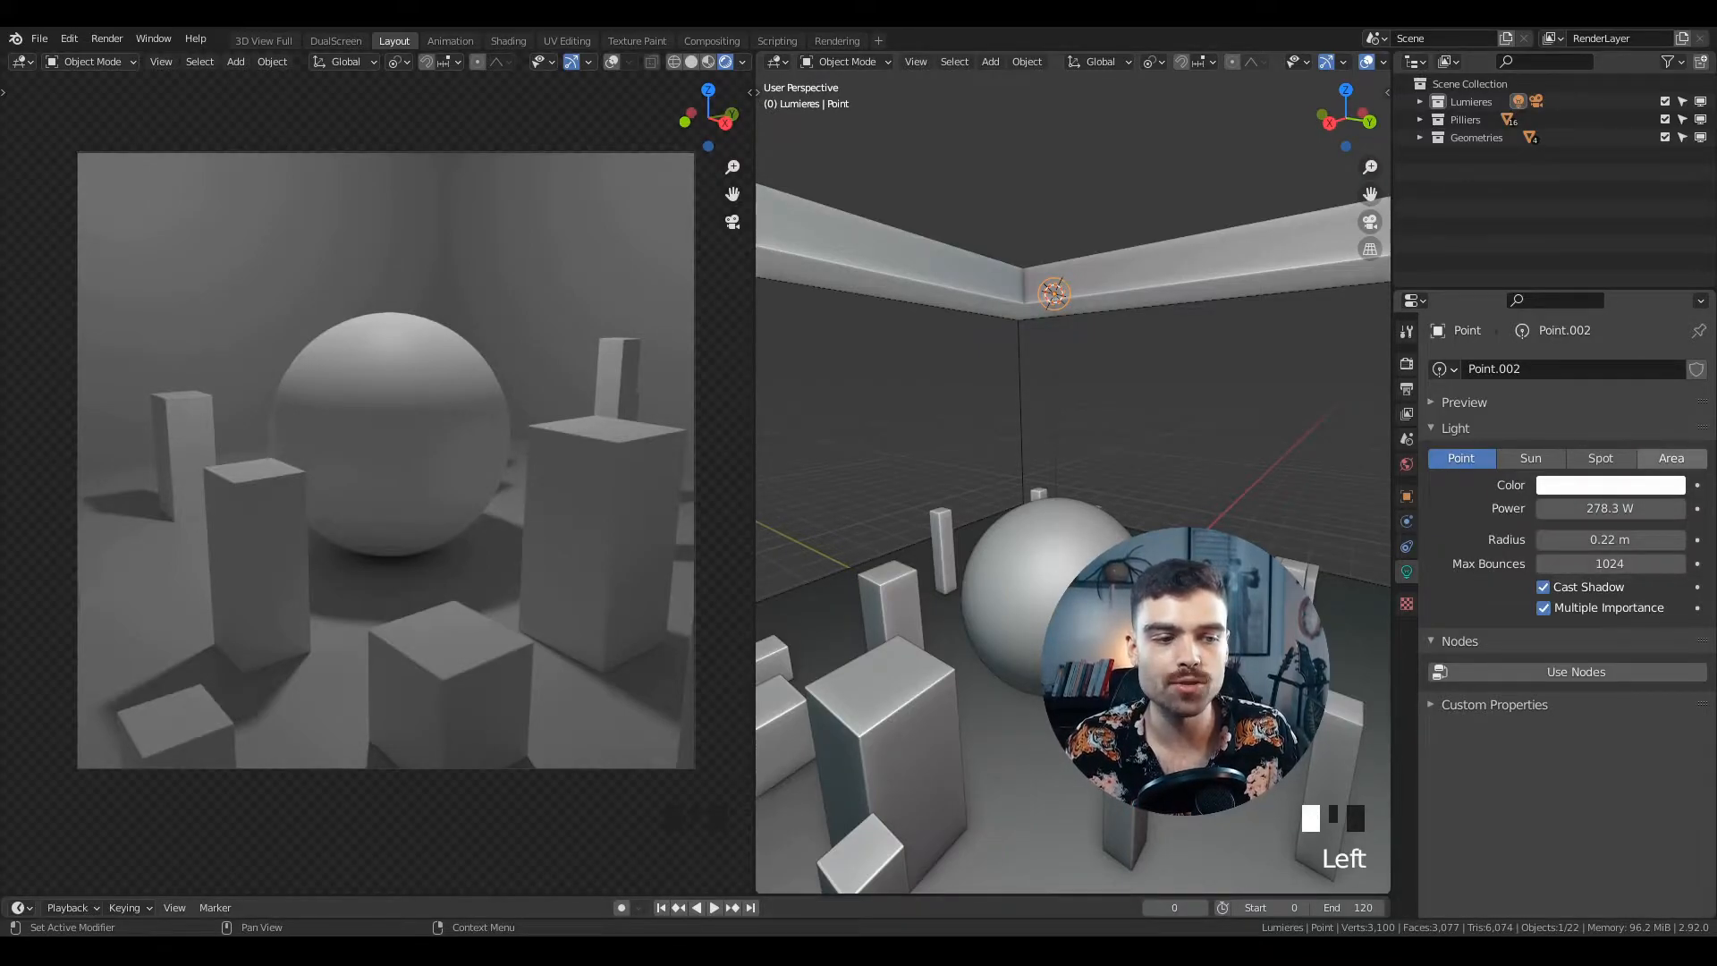
# - Change the point light to an Area light and lower its power to 82.5 W
pyautogui.click(1672, 458)
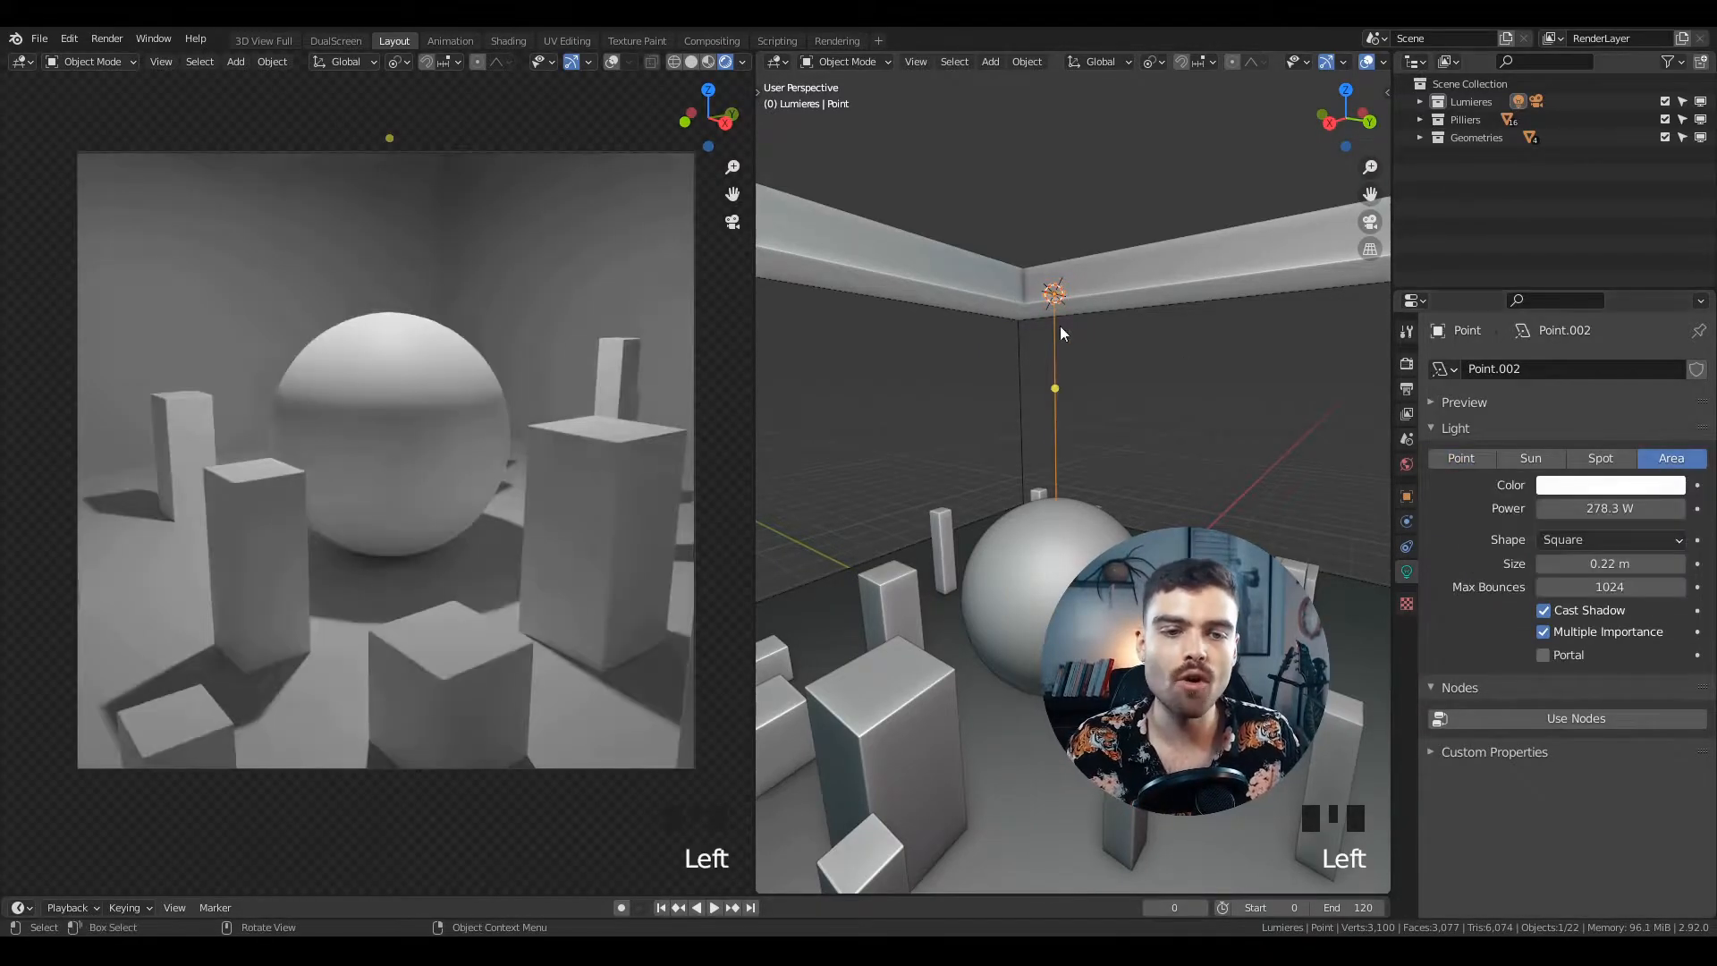
pyautogui.moveTo(1077, 326); pyautogui.dragTo(1027, 277, button='middle')
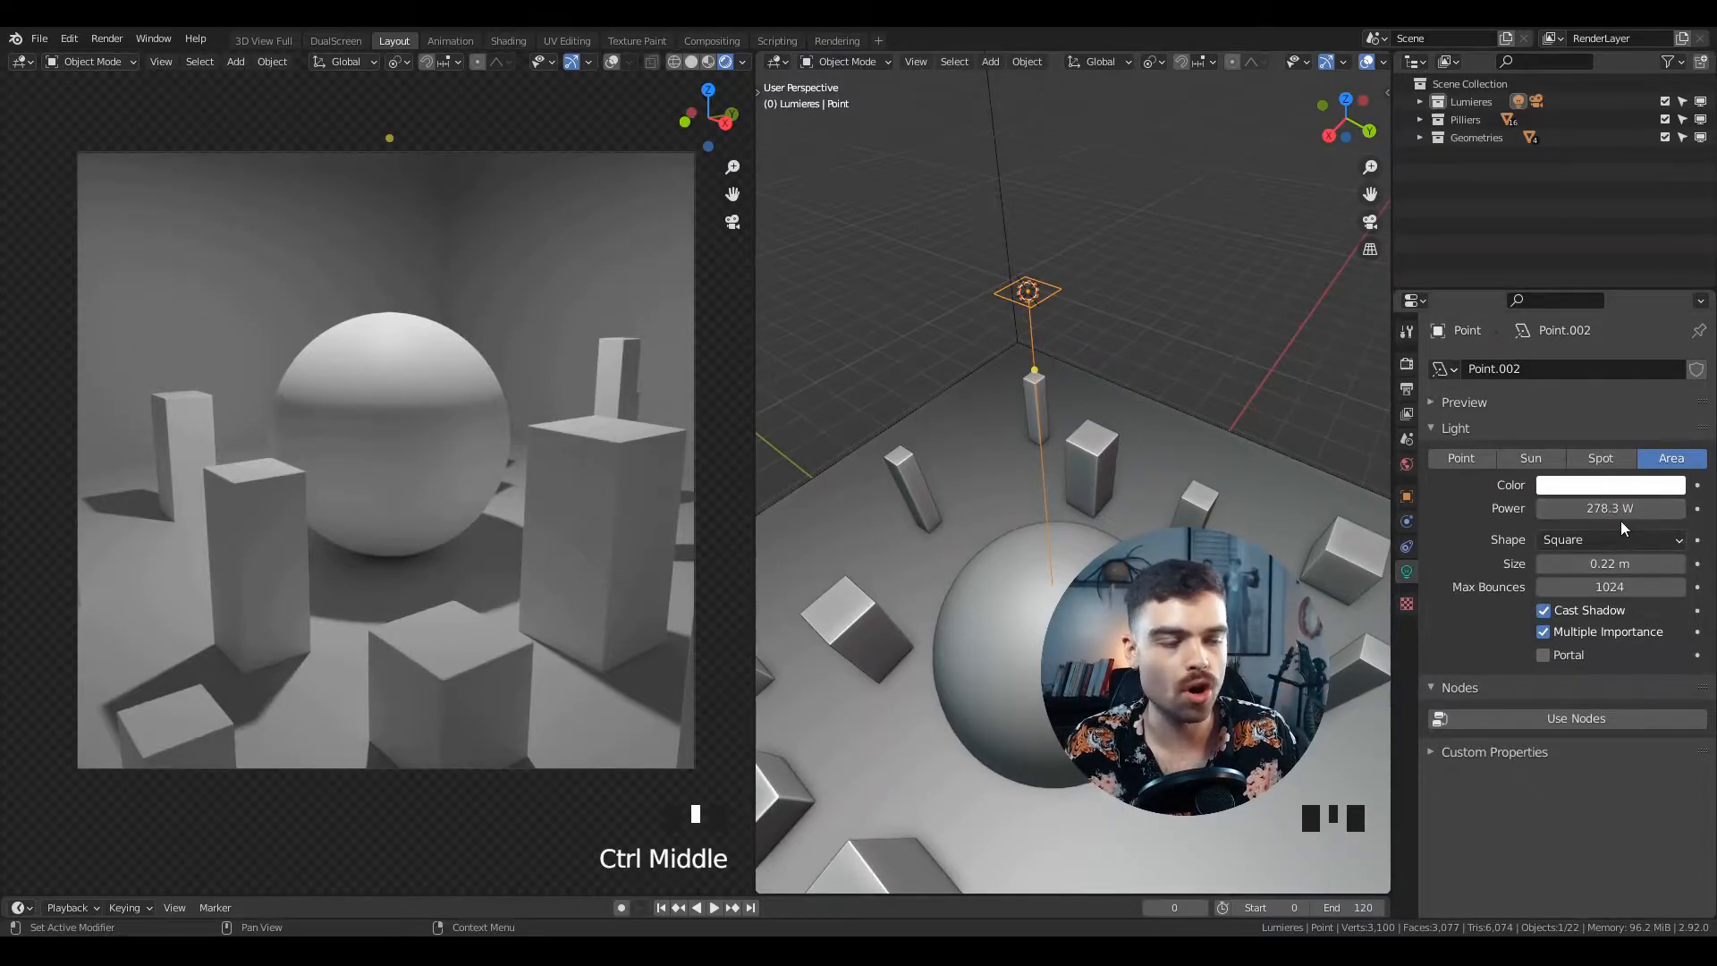
pyautogui.moveTo(1610, 508); pyautogui.dragTo(1543, 508)
# - Give the area light a pale blue colour and enlarge its square shape to 1.32 m
pyautogui.click(1630, 484)
pyautogui.moveTo(1575, 277); pyautogui.dragTo(1588, 270)
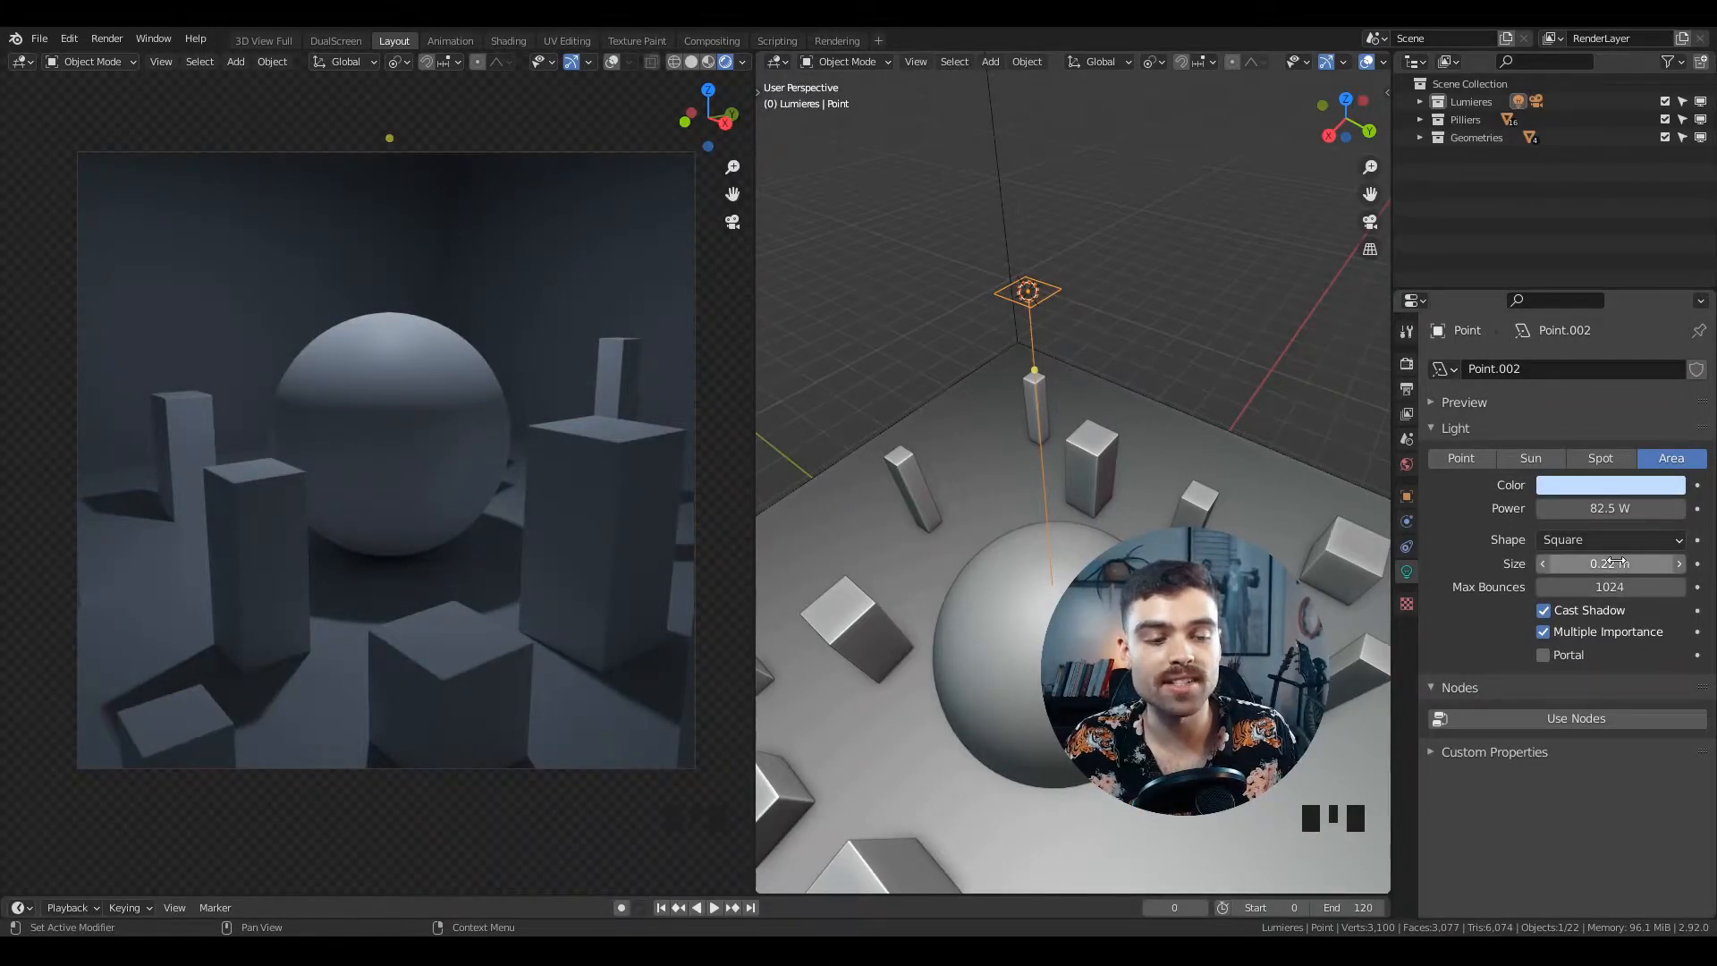
pyautogui.moveTo(1619, 563); pyautogui.dragTo(1699, 563)
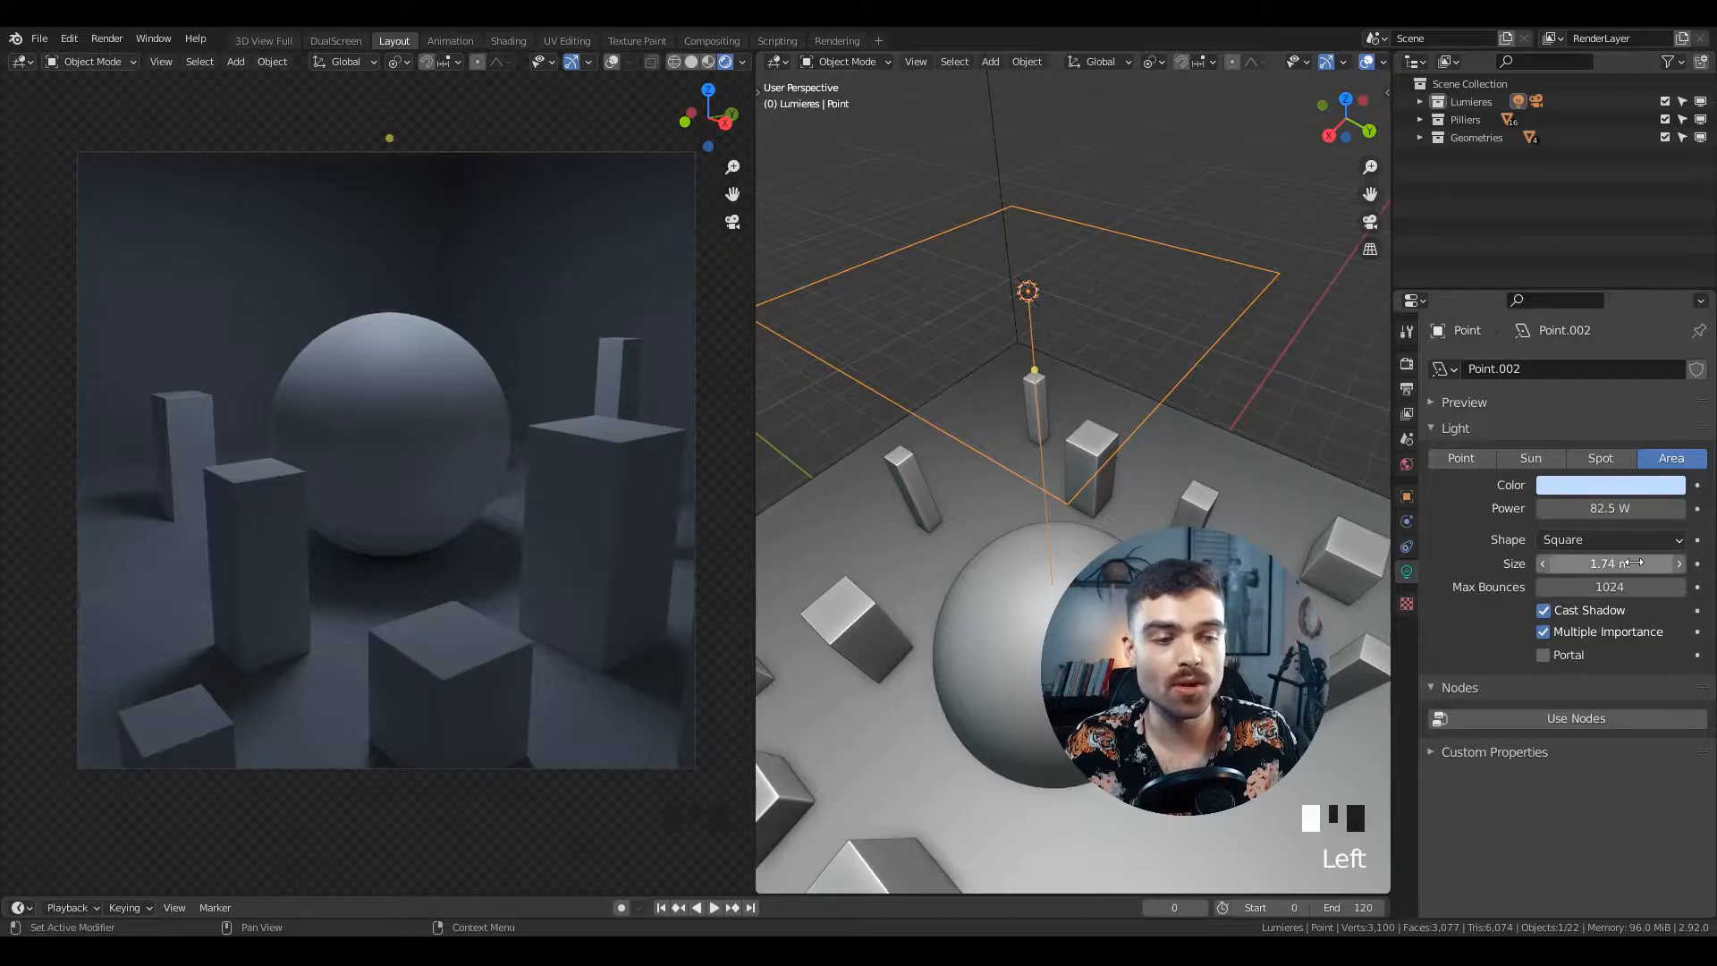
pyautogui.moveTo(1610, 563); pyautogui.dragTo(1556, 564)
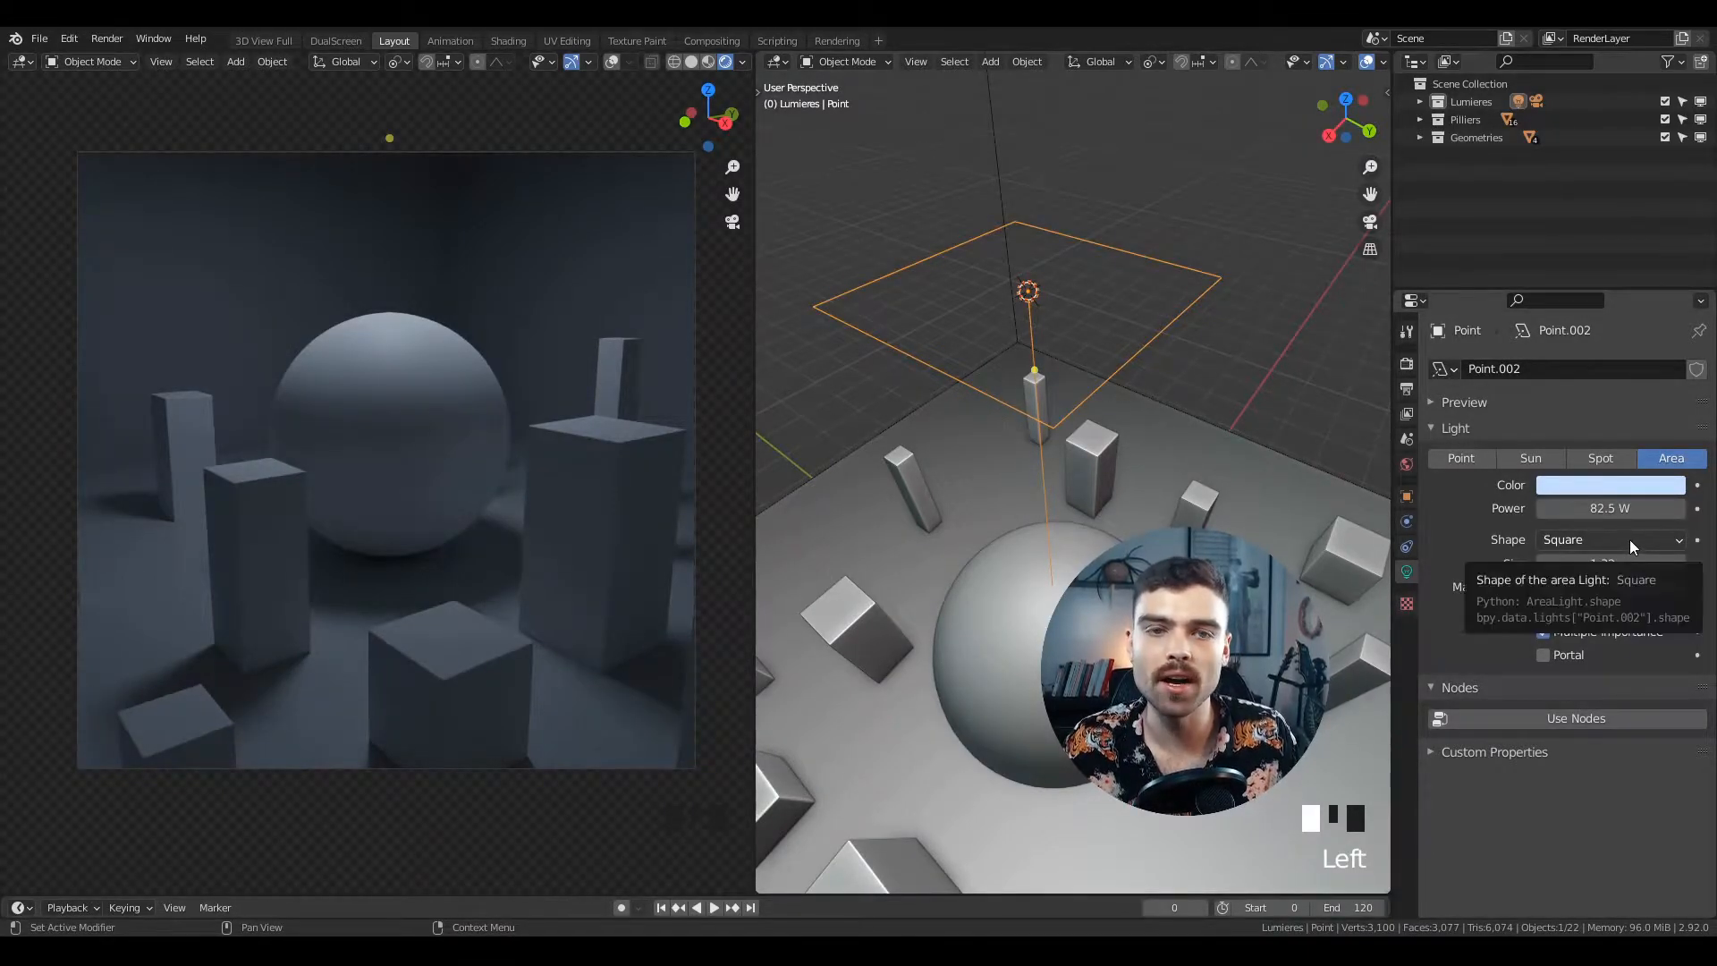
# - Try the Rectangle, Disk and Ellipse shapes on the area light and undo these shape changes
pyautogui.click(1633, 541)
pyautogui.click(1625, 584)
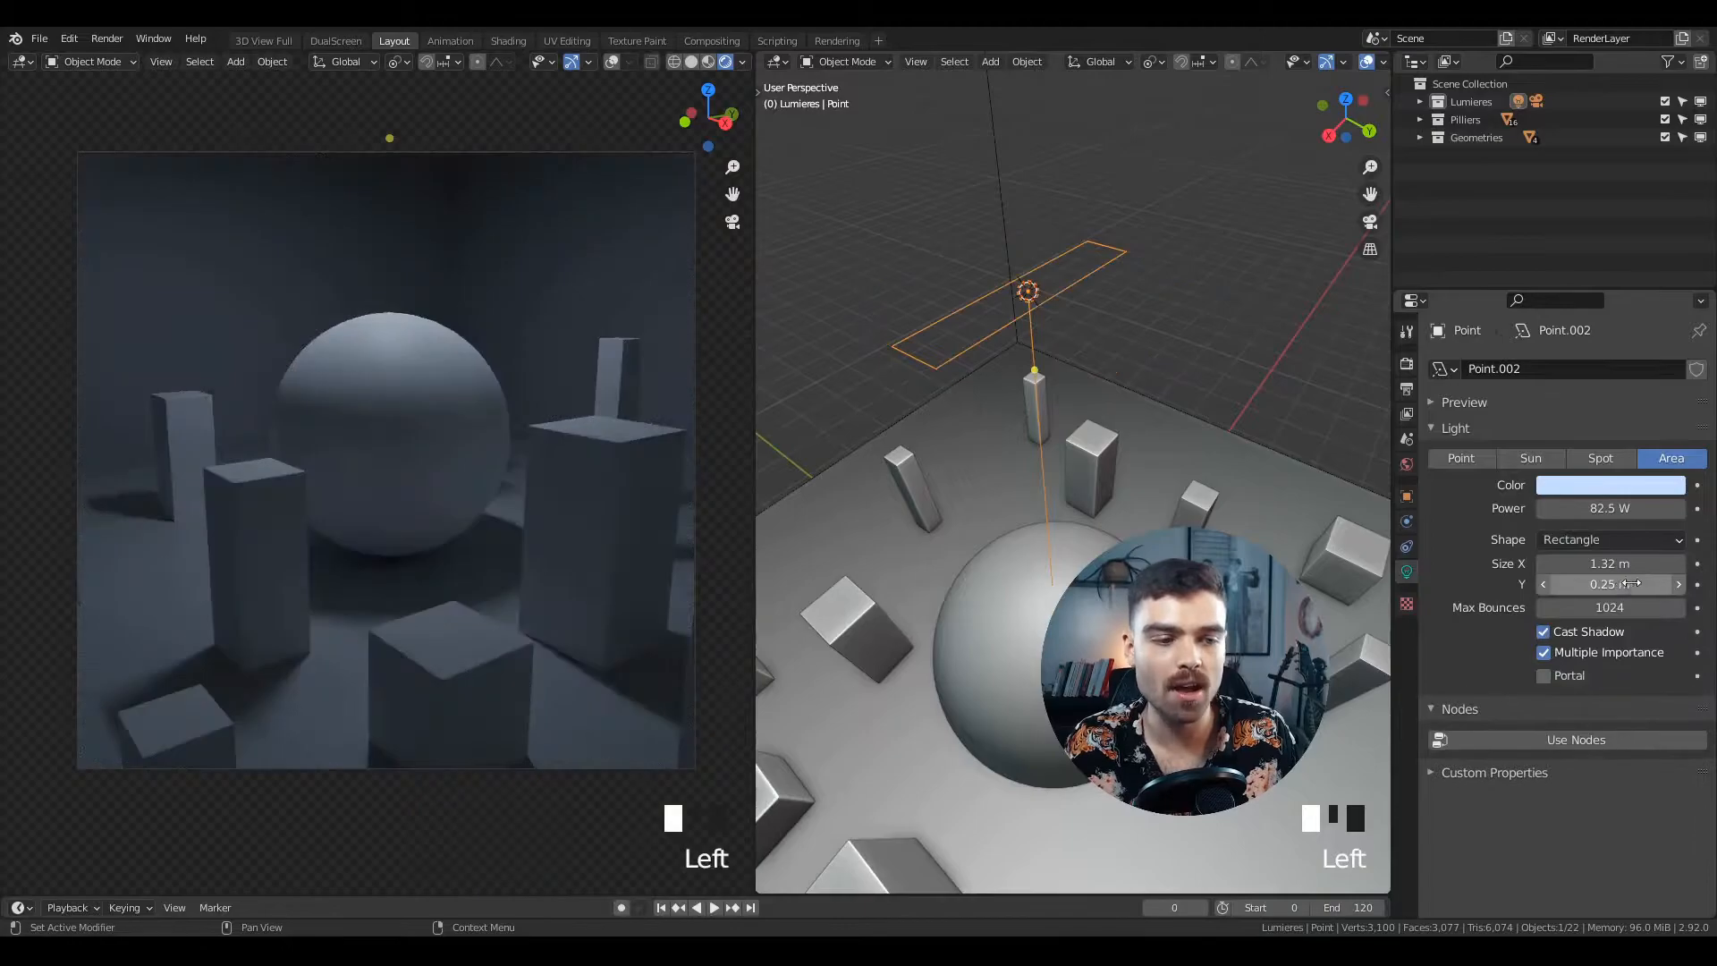
pyautogui.click(1646, 539)
pyautogui.click(1622, 608)
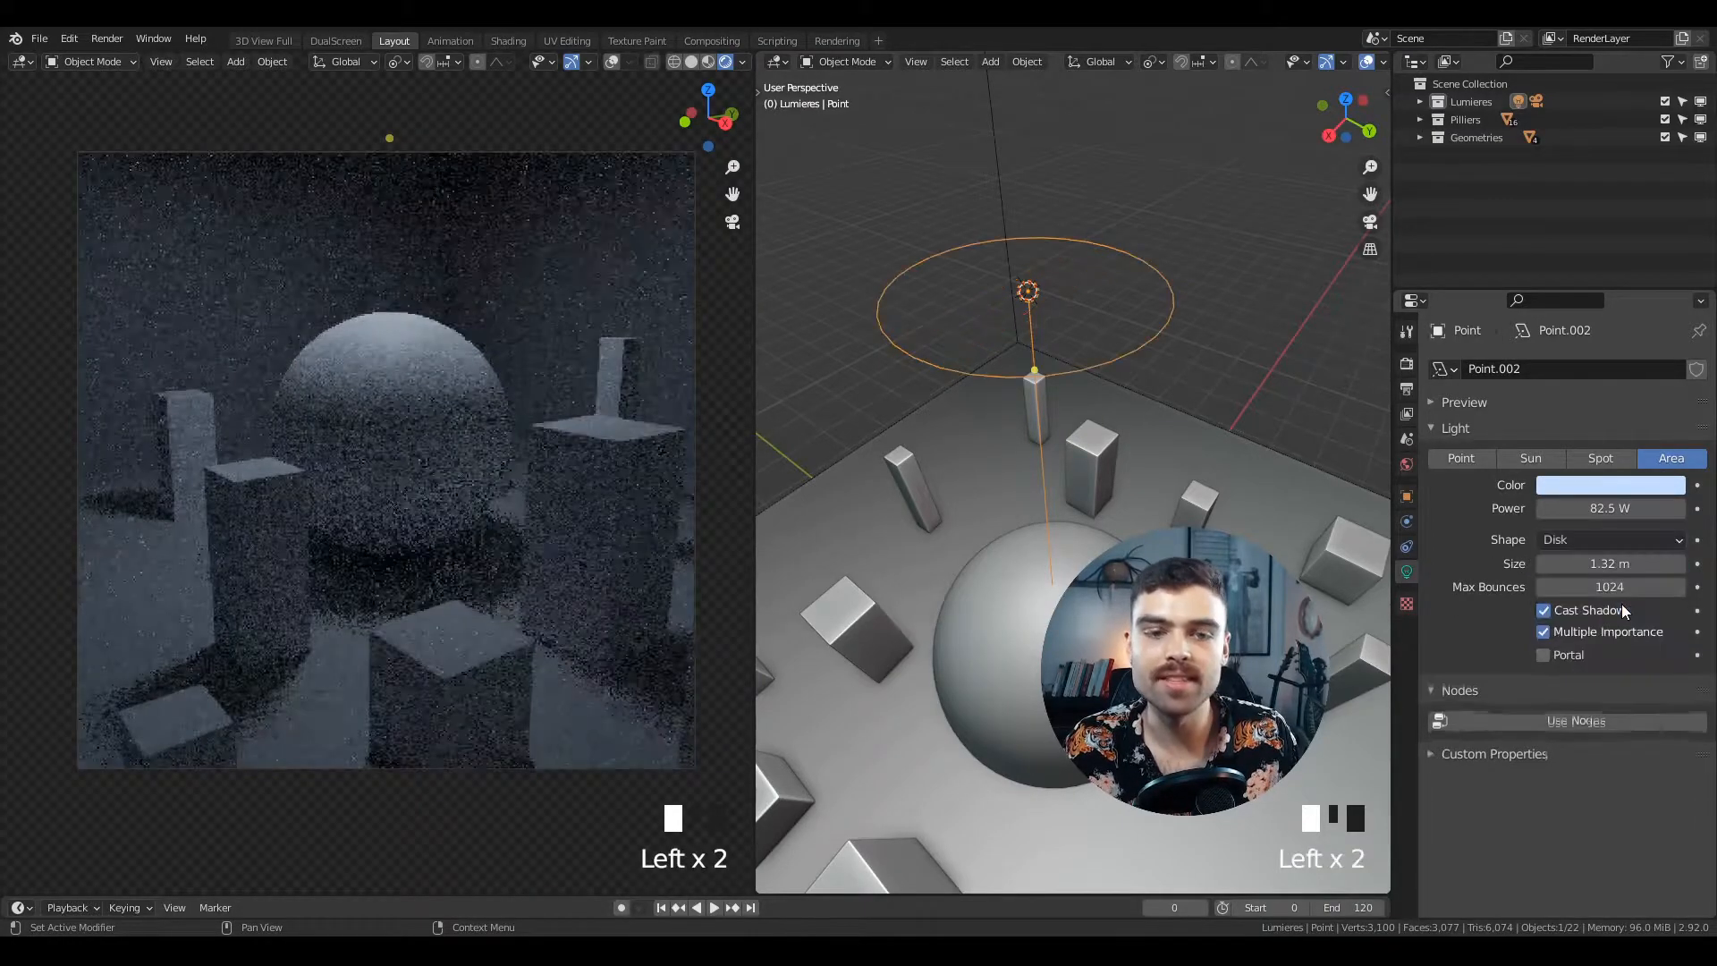
pyautogui.click(1619, 539)
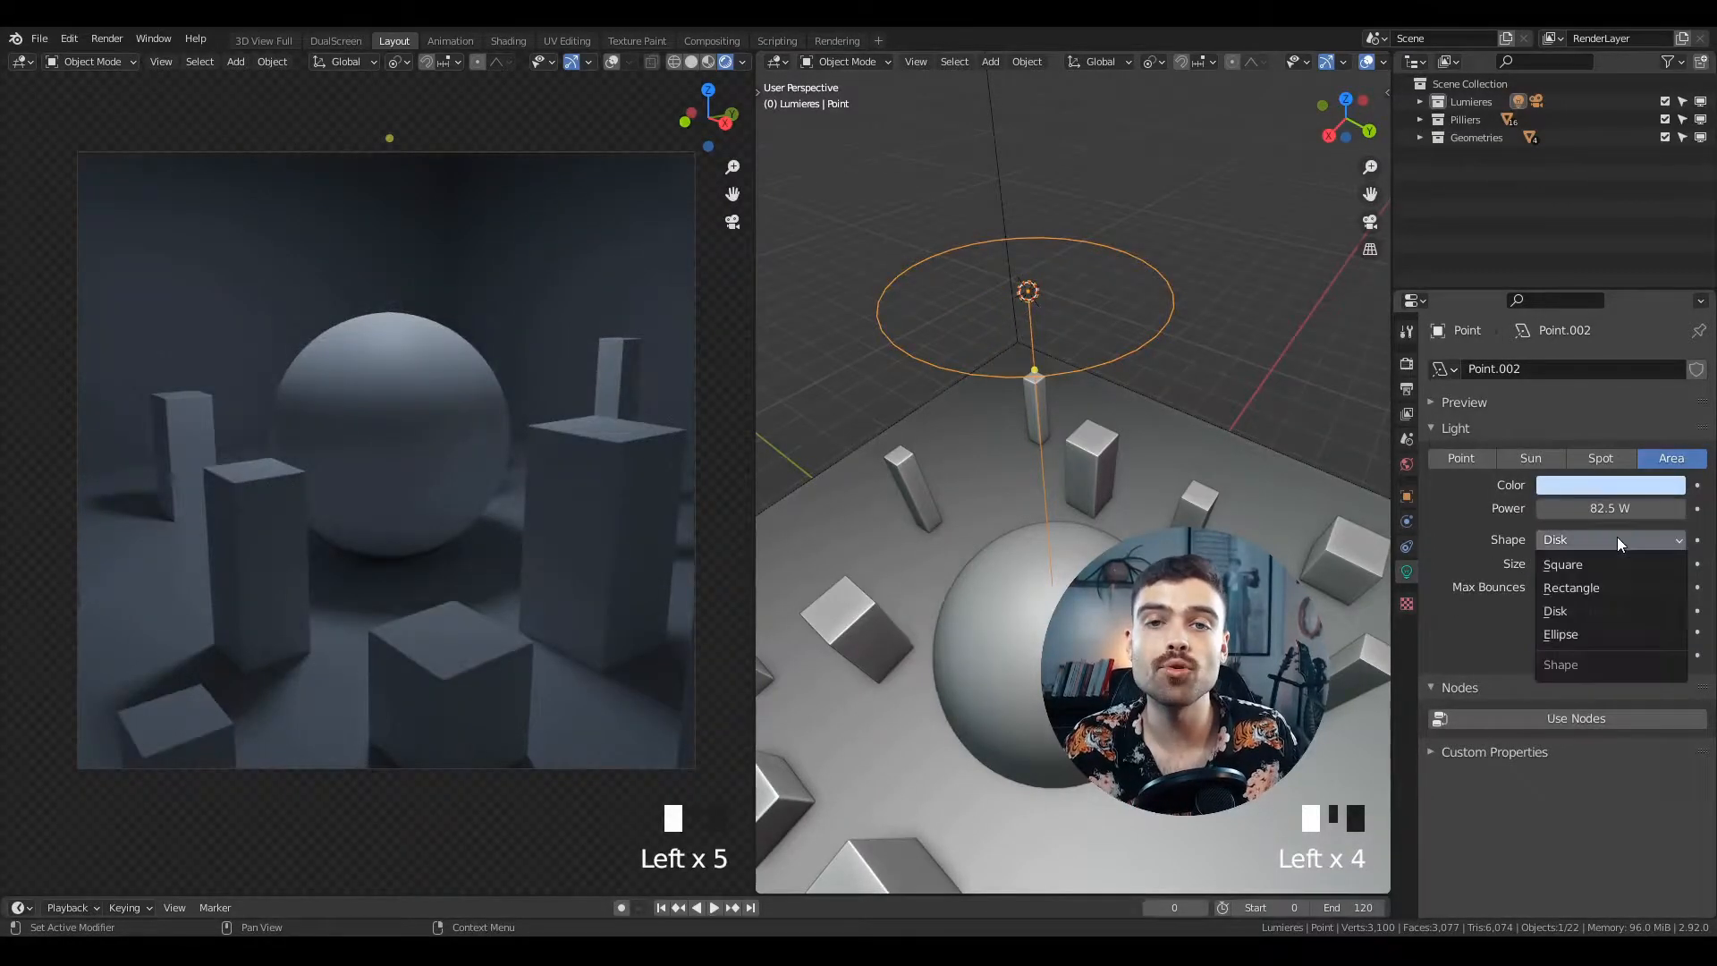
pyautogui.click(1605, 631)
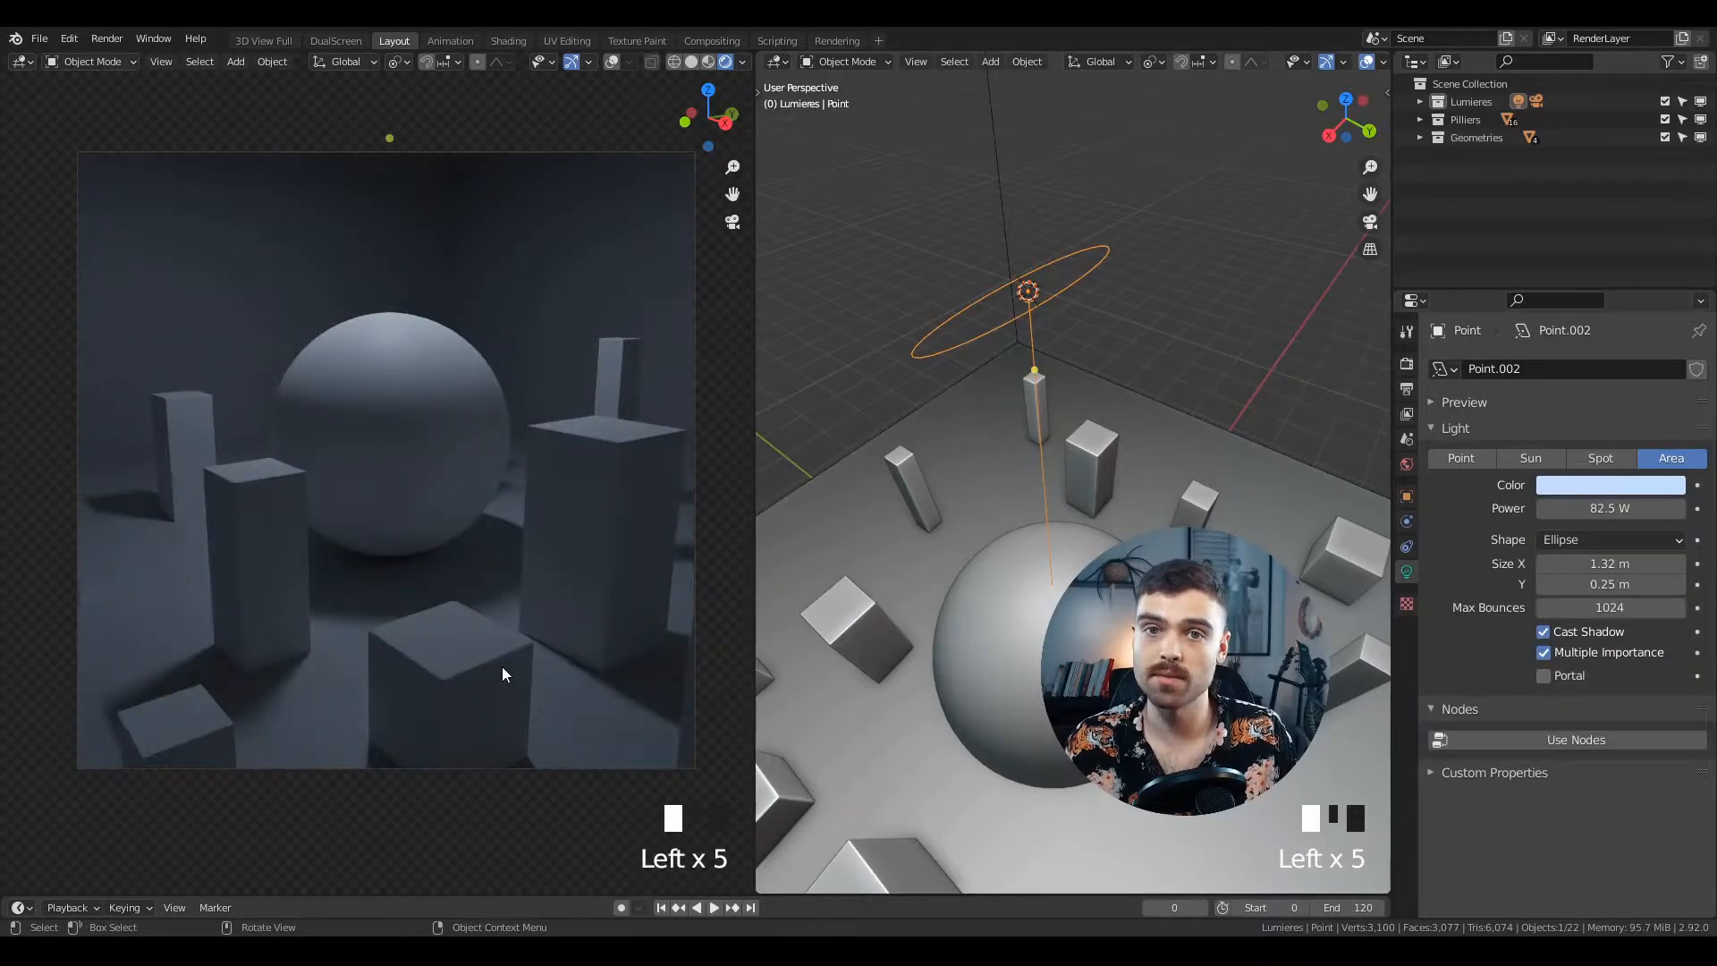
pyautogui.hotkey('ctrl', 'z')
pyautogui.hotkey('ctrl', 'z')
pyautogui.hotkey('ctrl', 'z')
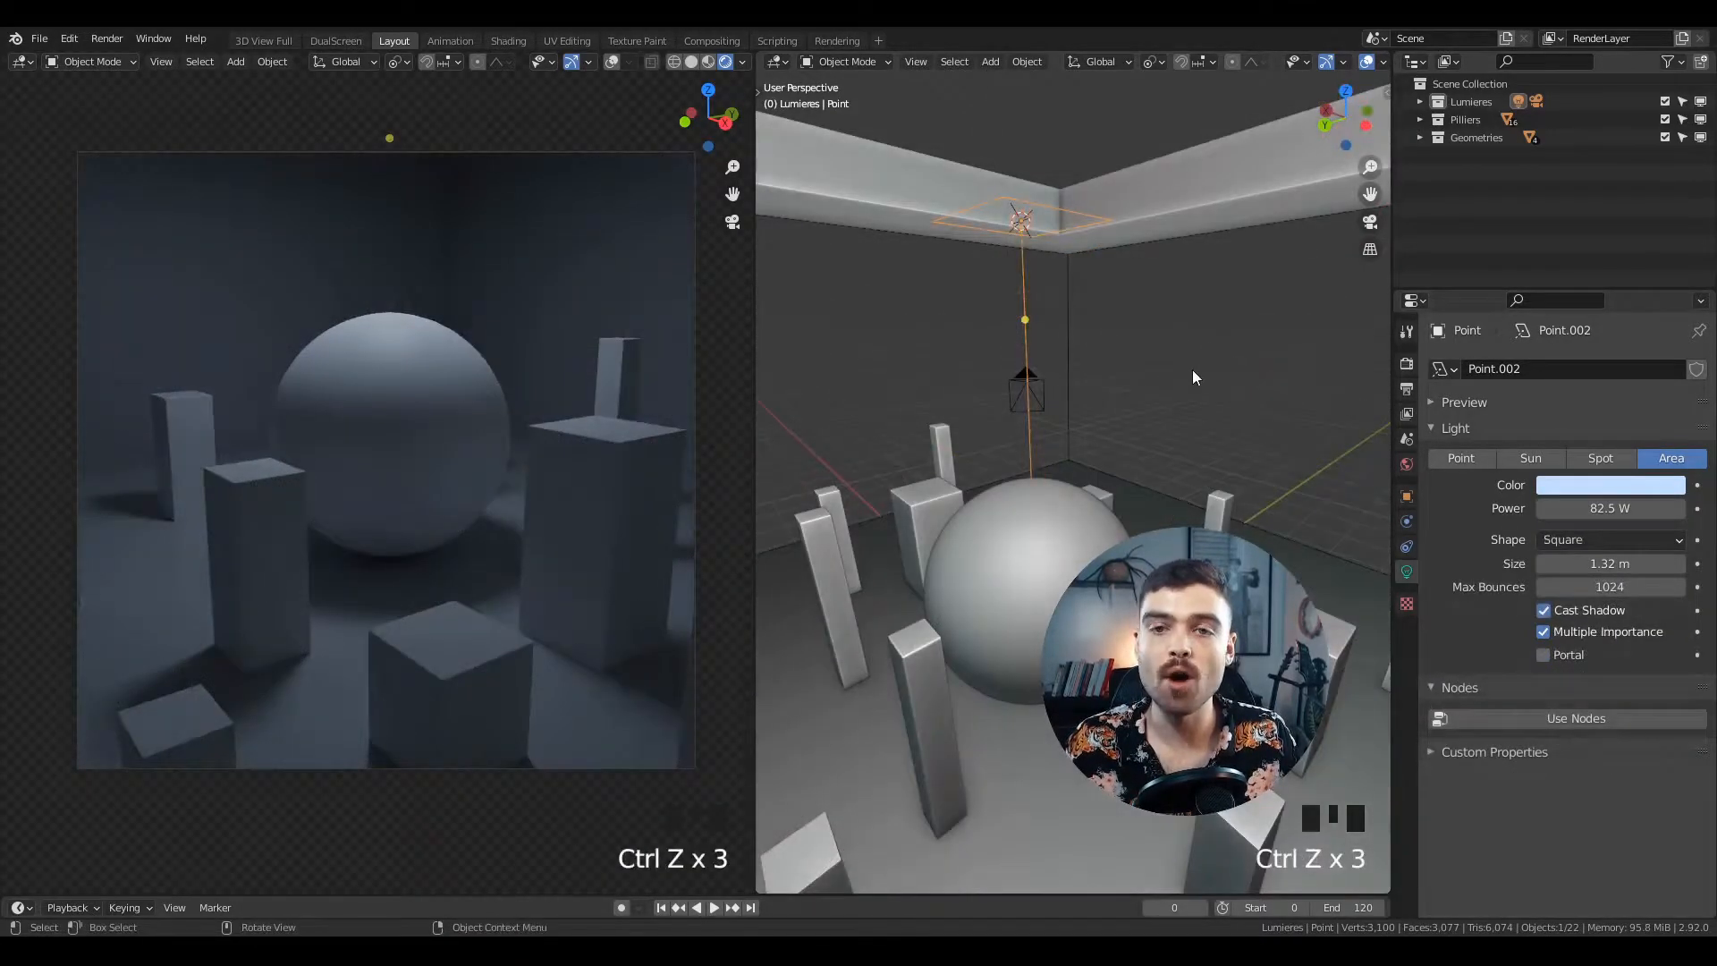
# - Move the area light down to one side of the room and rotate it about 61° to face the sphere
pyautogui.press('g')
pyautogui.press('Return')
pyautogui.press('r')
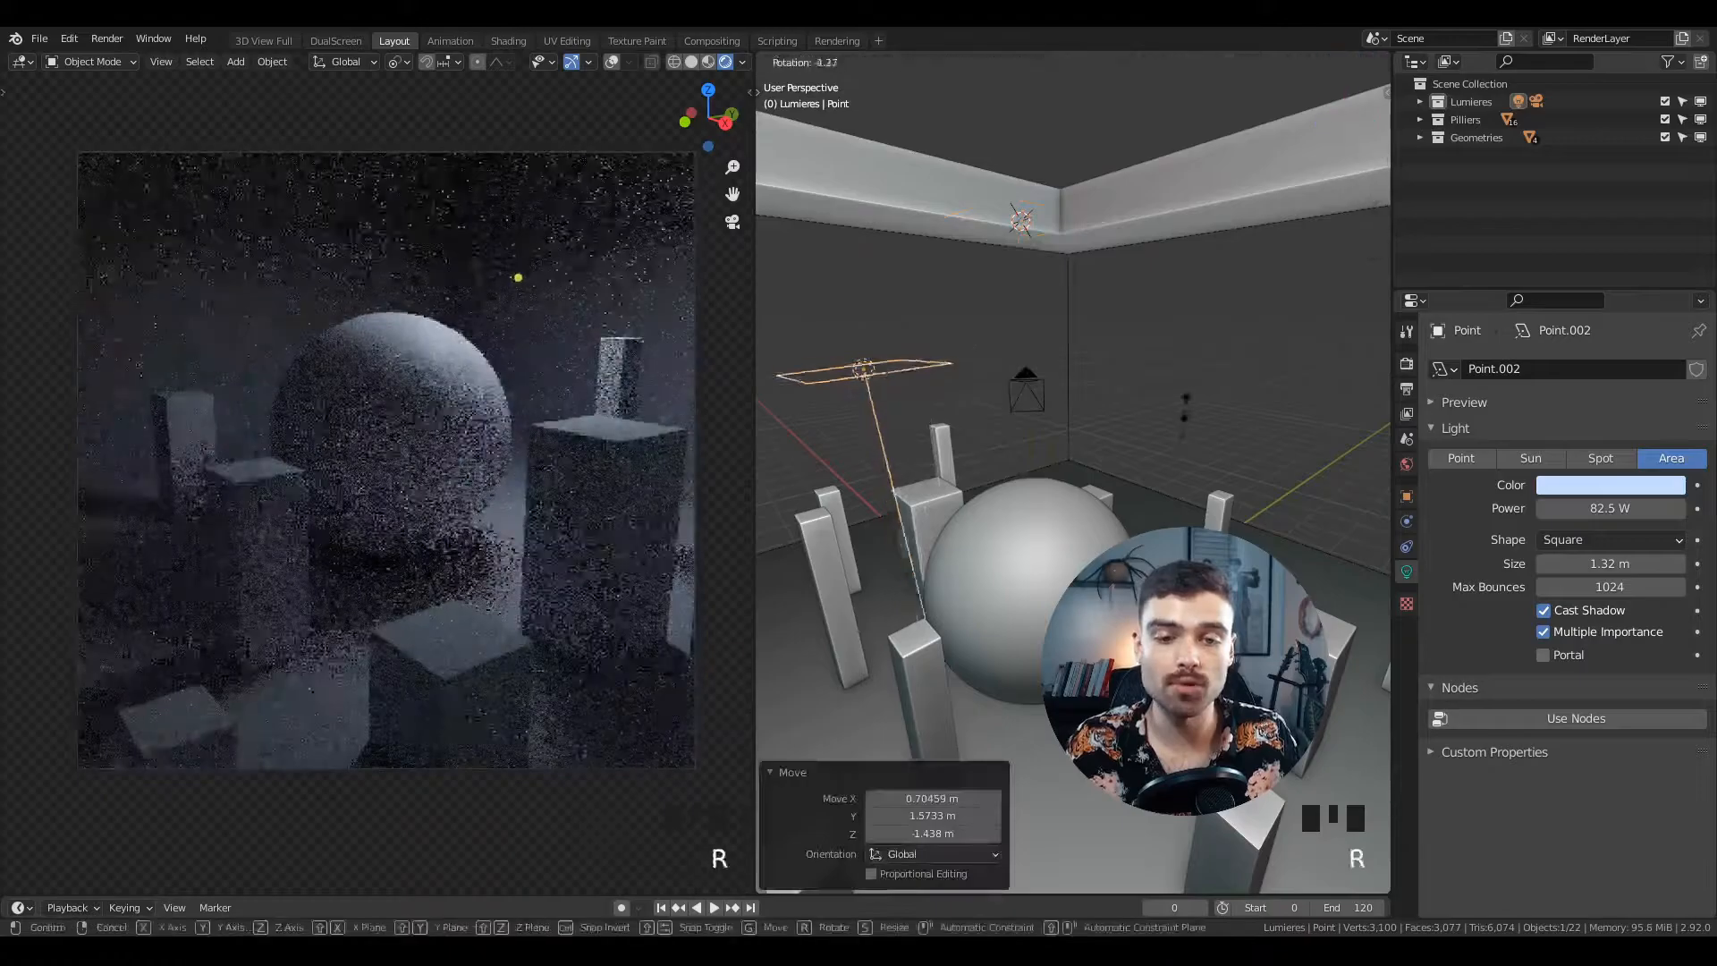
pyautogui.click(1085, 121)
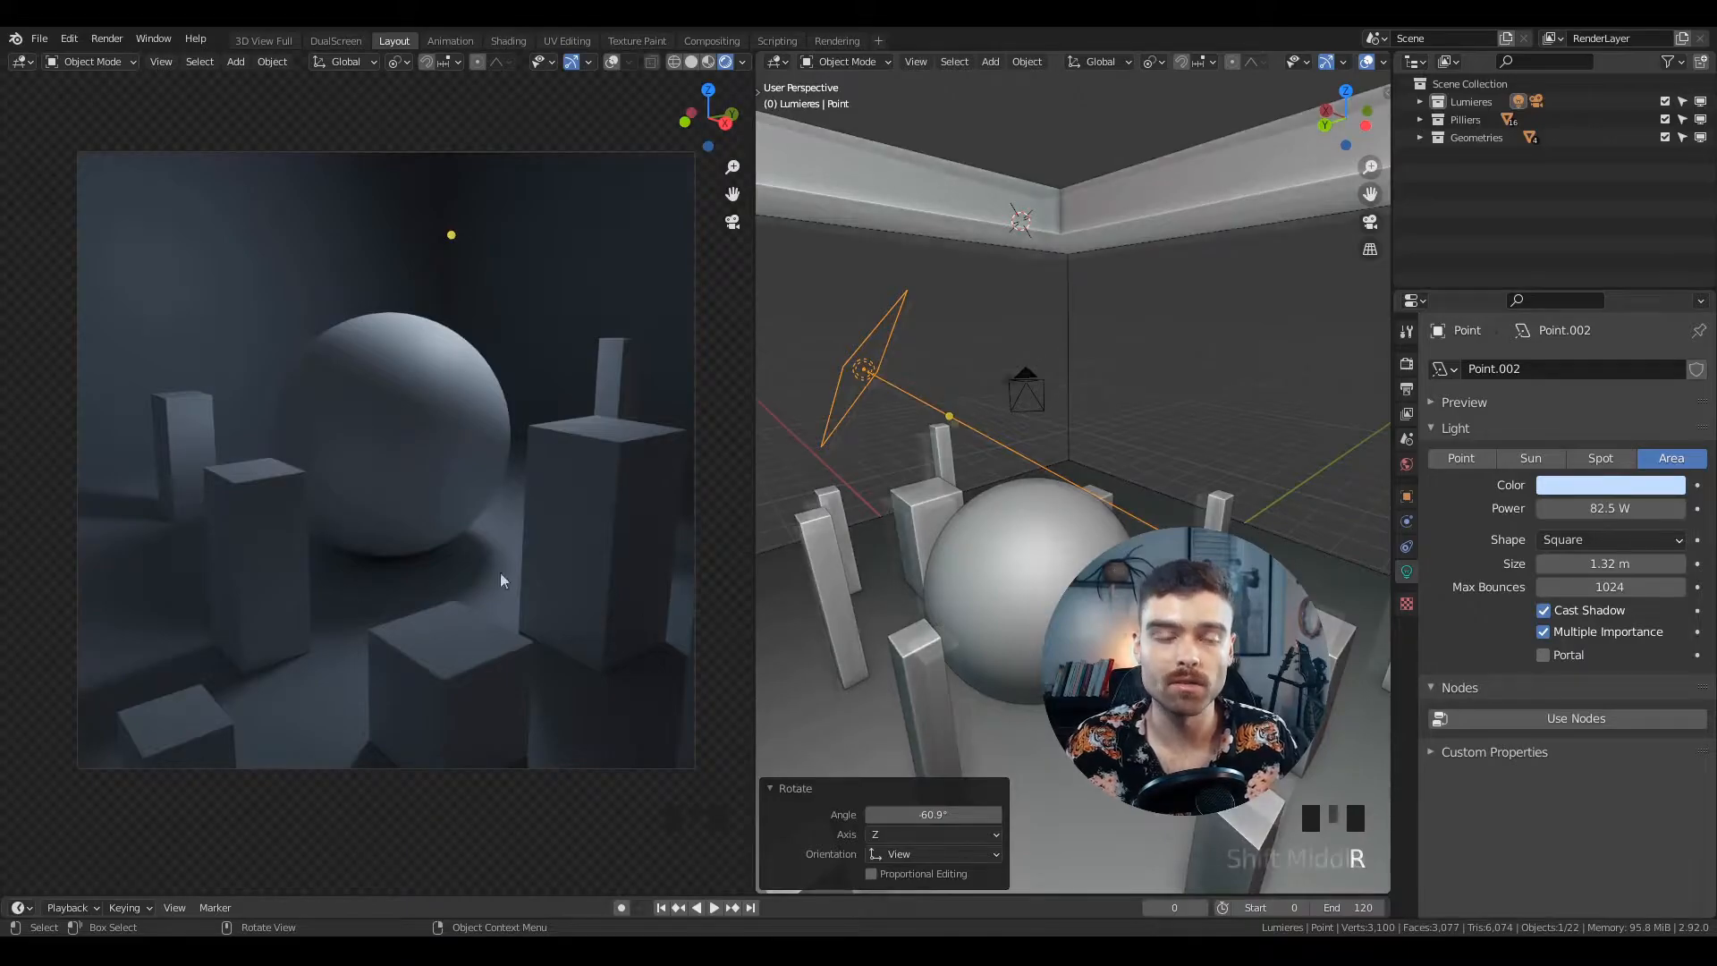
# - Change the area light to a Spot light and rotate it about 10° to adjust its aim
pyautogui.moveTo(1109, 609); pyautogui.dragTo(1123, 611, button='middle')
pyautogui.keyDown('shift'); pyautogui.moveTo(1123, 611); pyautogui.dragTo(1125, 619, button='middle'); pyautogui.keyUp('shift')
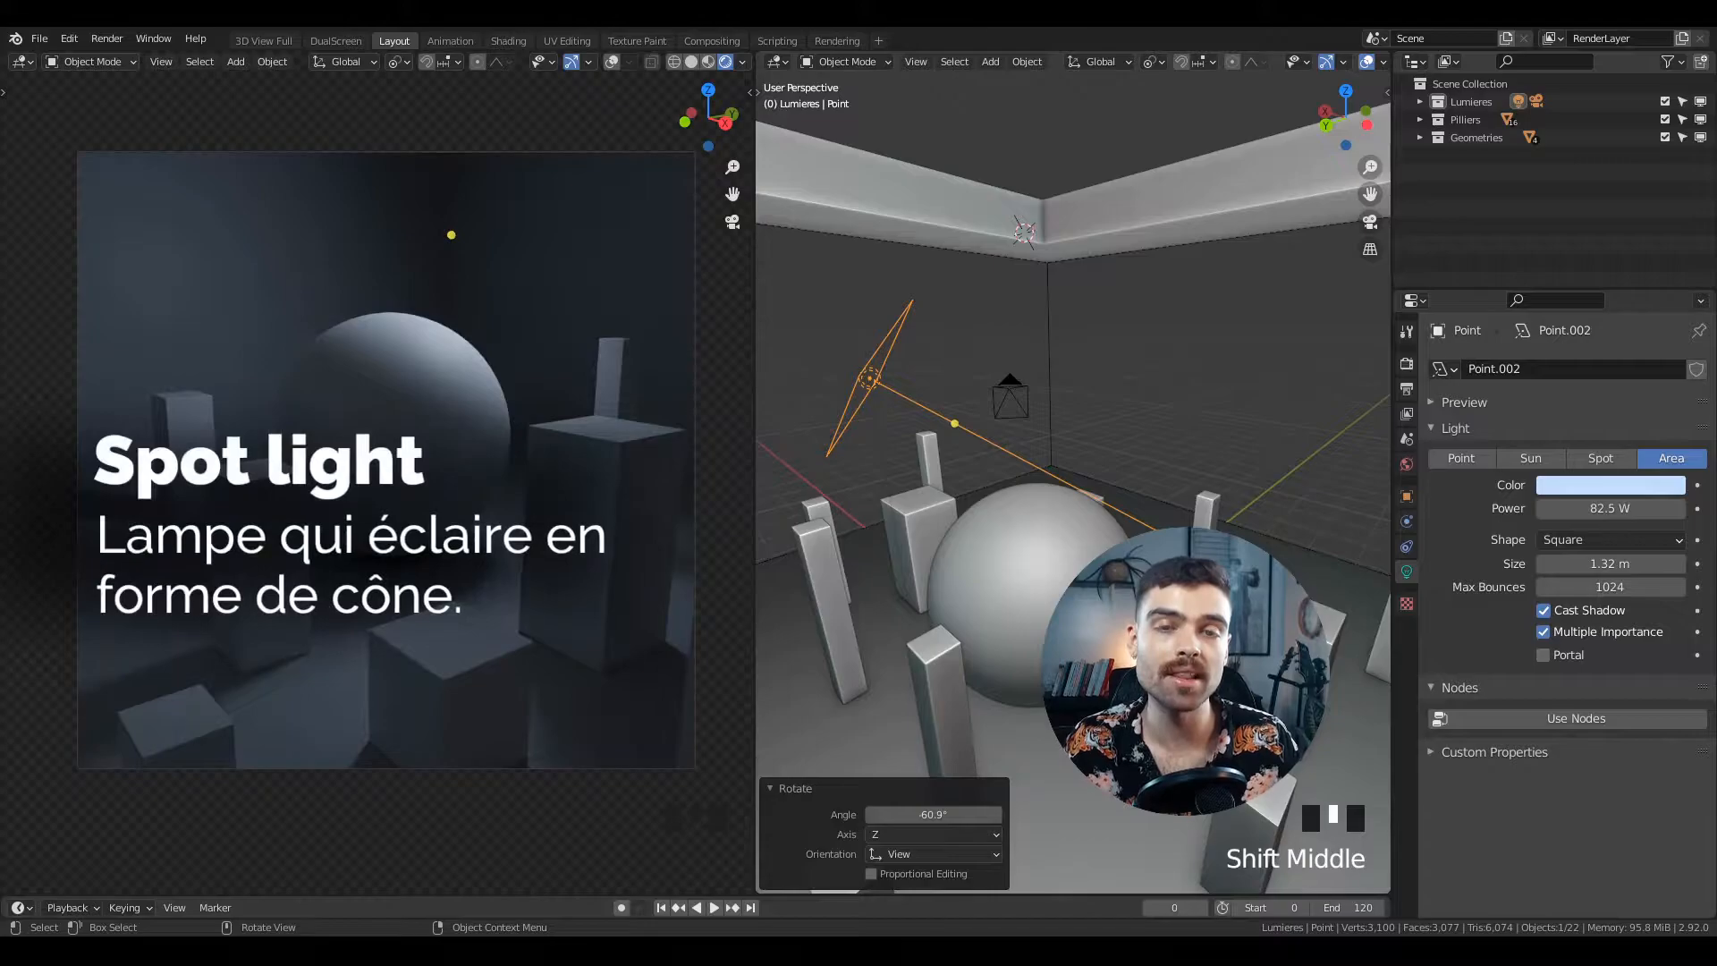
pyautogui.click(1600, 458)
pyautogui.moveTo(1105, 405); pyautogui.dragTo(1065, 412, button='middle')
pyautogui.press('r')
pyautogui.press('r')
pyautogui.rightClick(1071, 387)
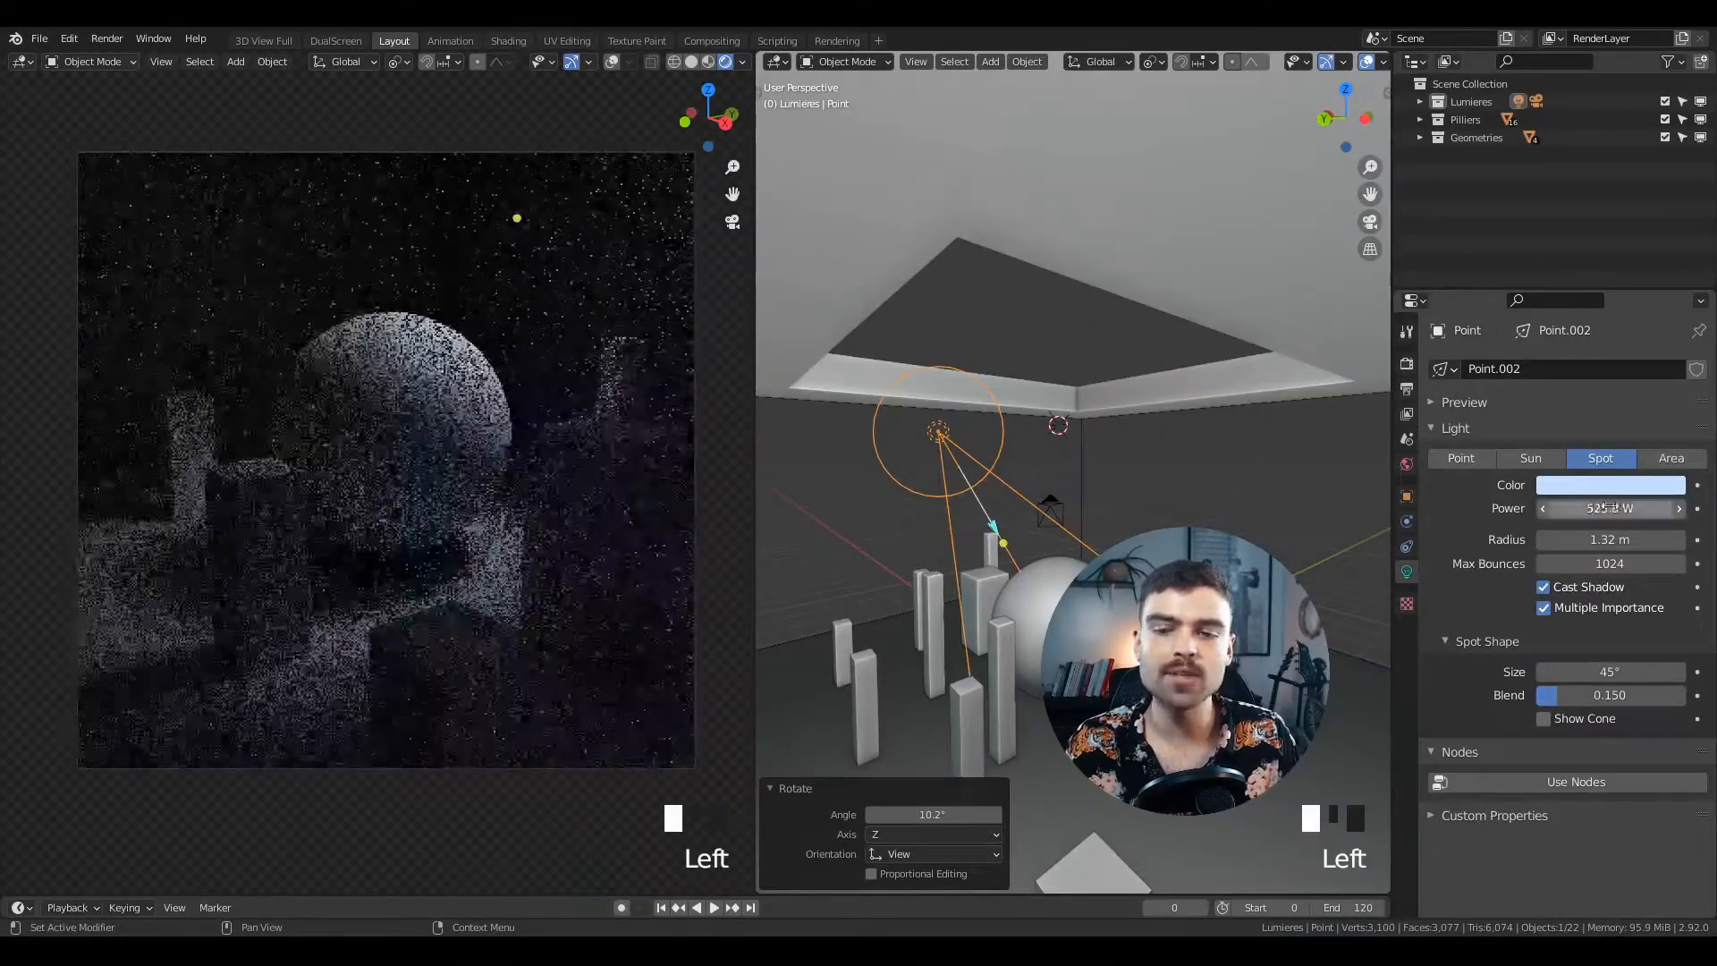
# - Try a spot size of 54.8°, a blend of 0.329 and a larger radius on the spot light
pyautogui.moveTo(1110, 522); pyautogui.dragTo(1078, 536, button='middle')
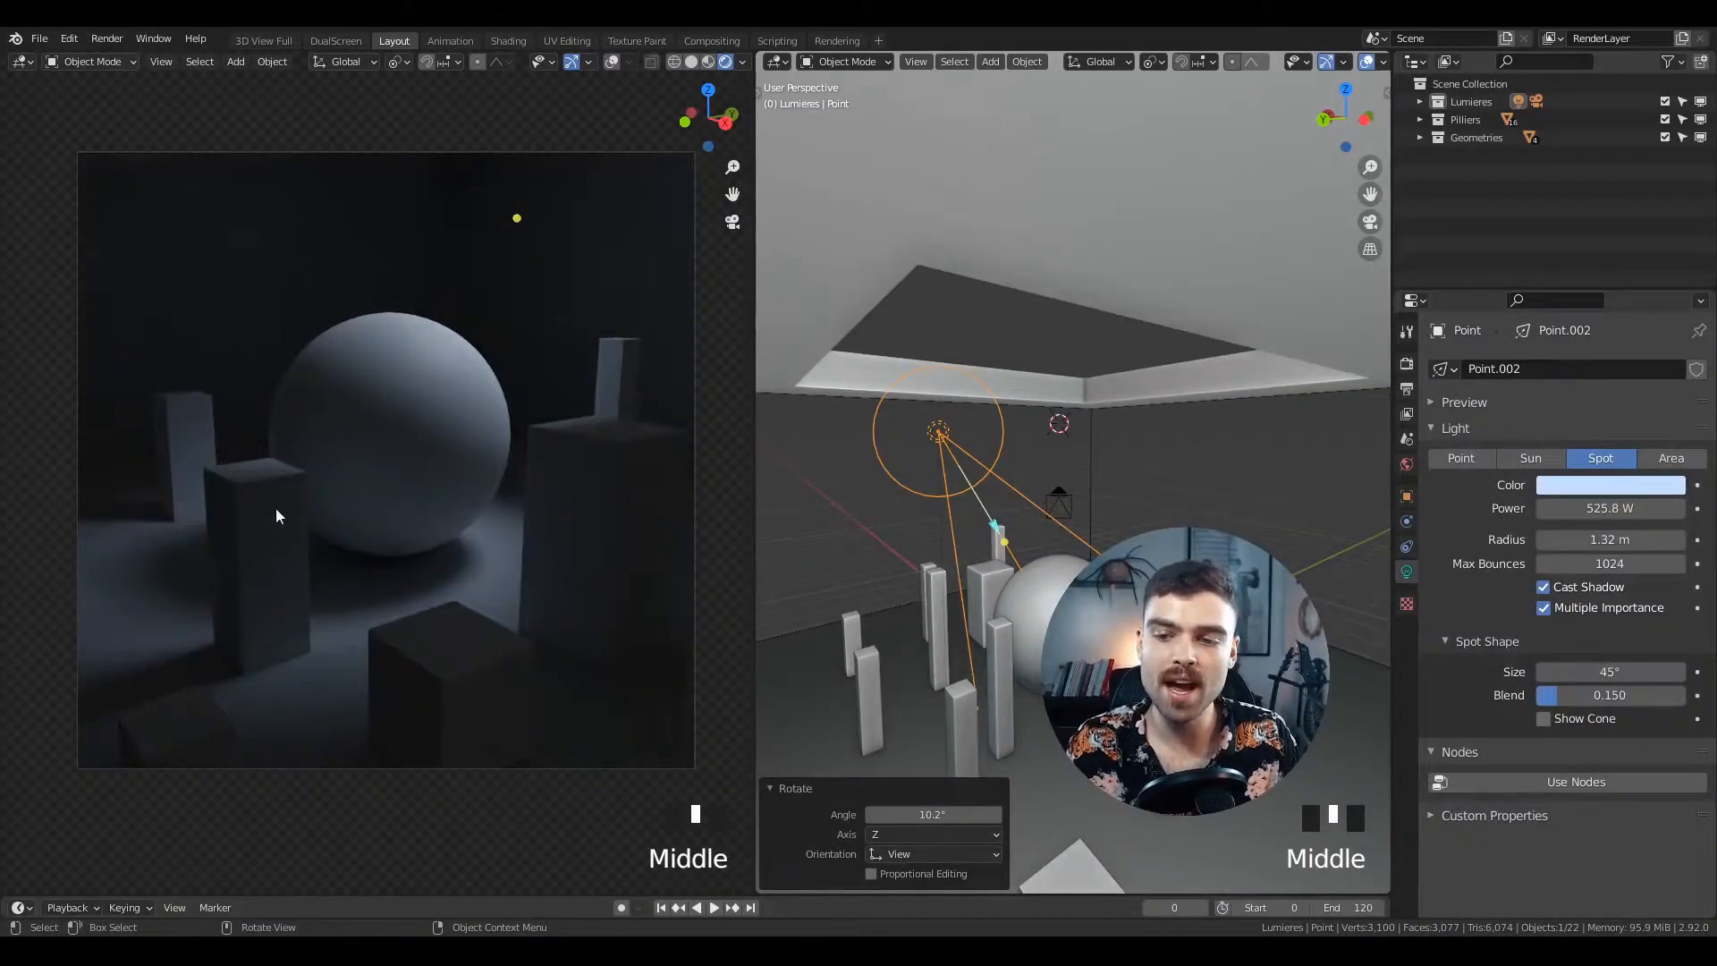
pyautogui.scroll(-1, 523, 633)
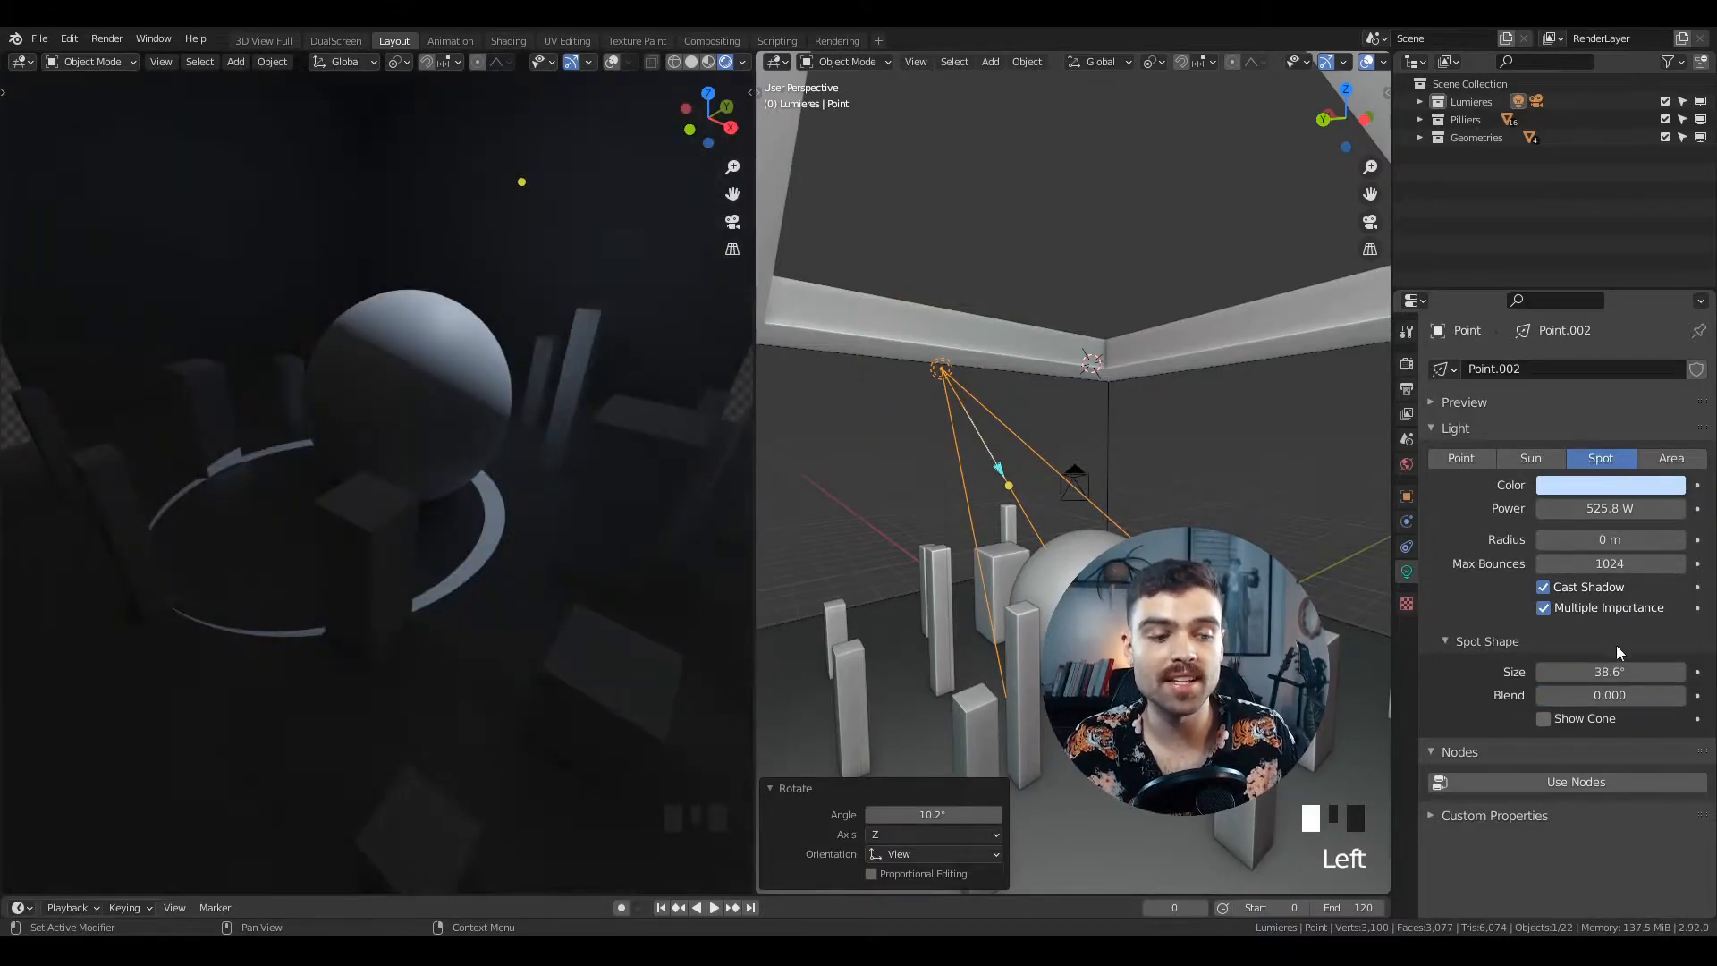
pyautogui.moveTo(1610, 671); pyautogui.dragTo(1653, 672)
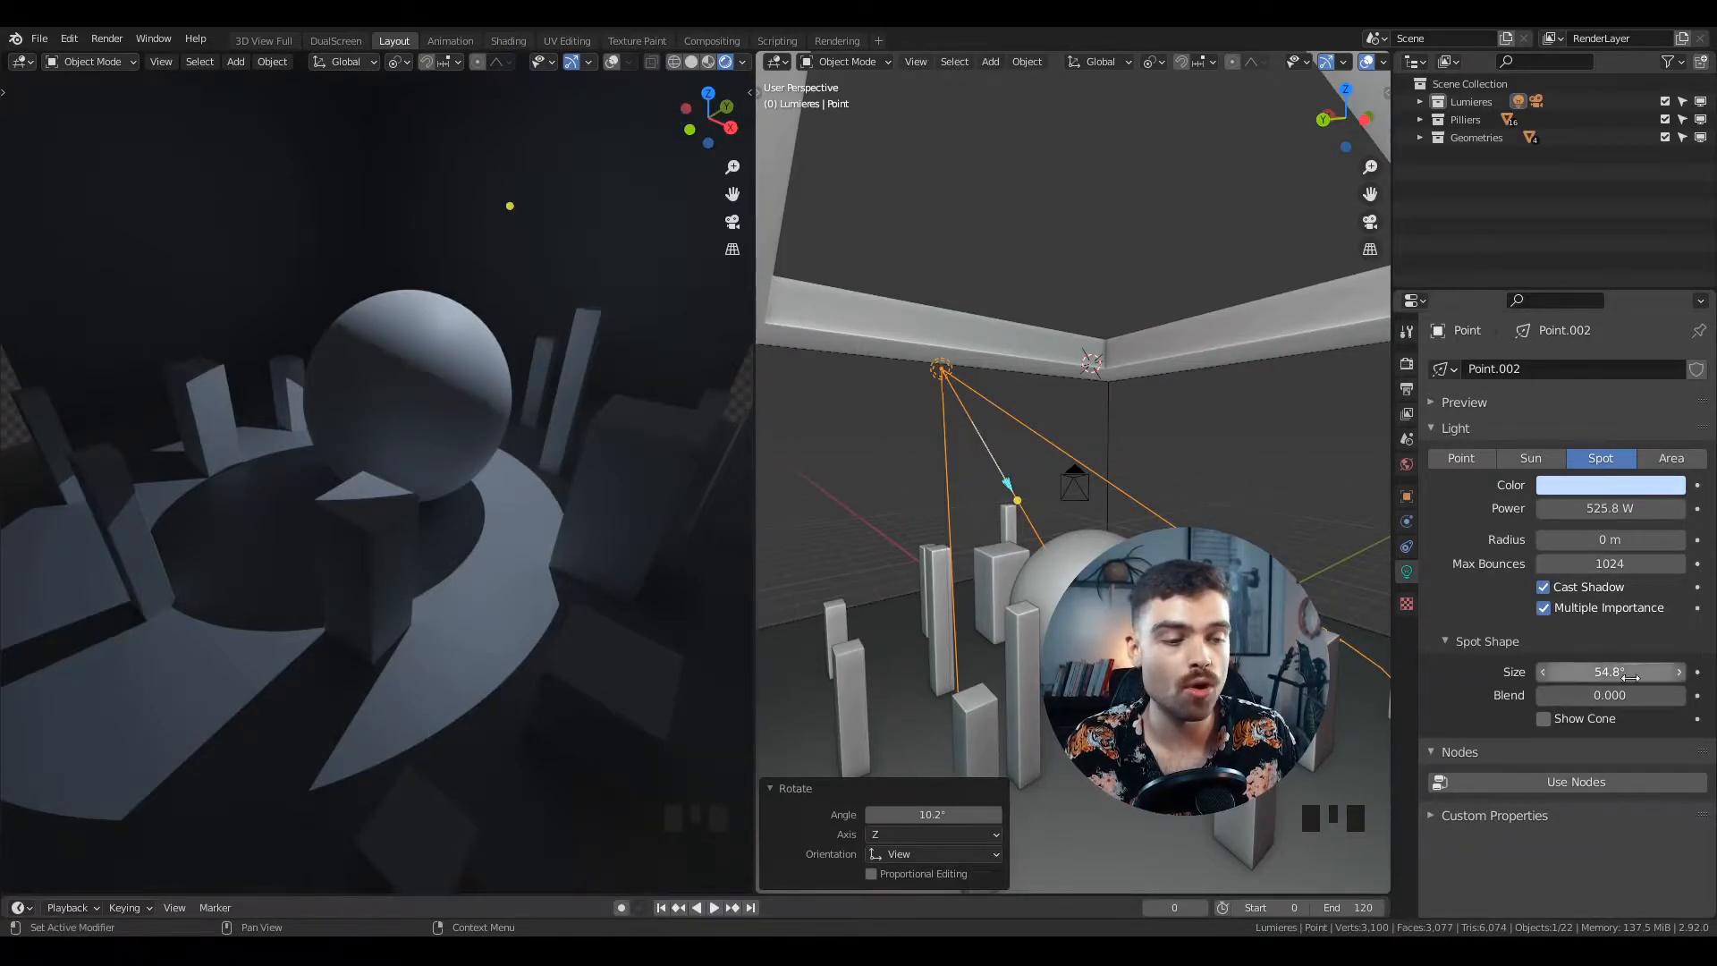
pyautogui.moveTo(1610, 695); pyautogui.dragTo(1684, 695)
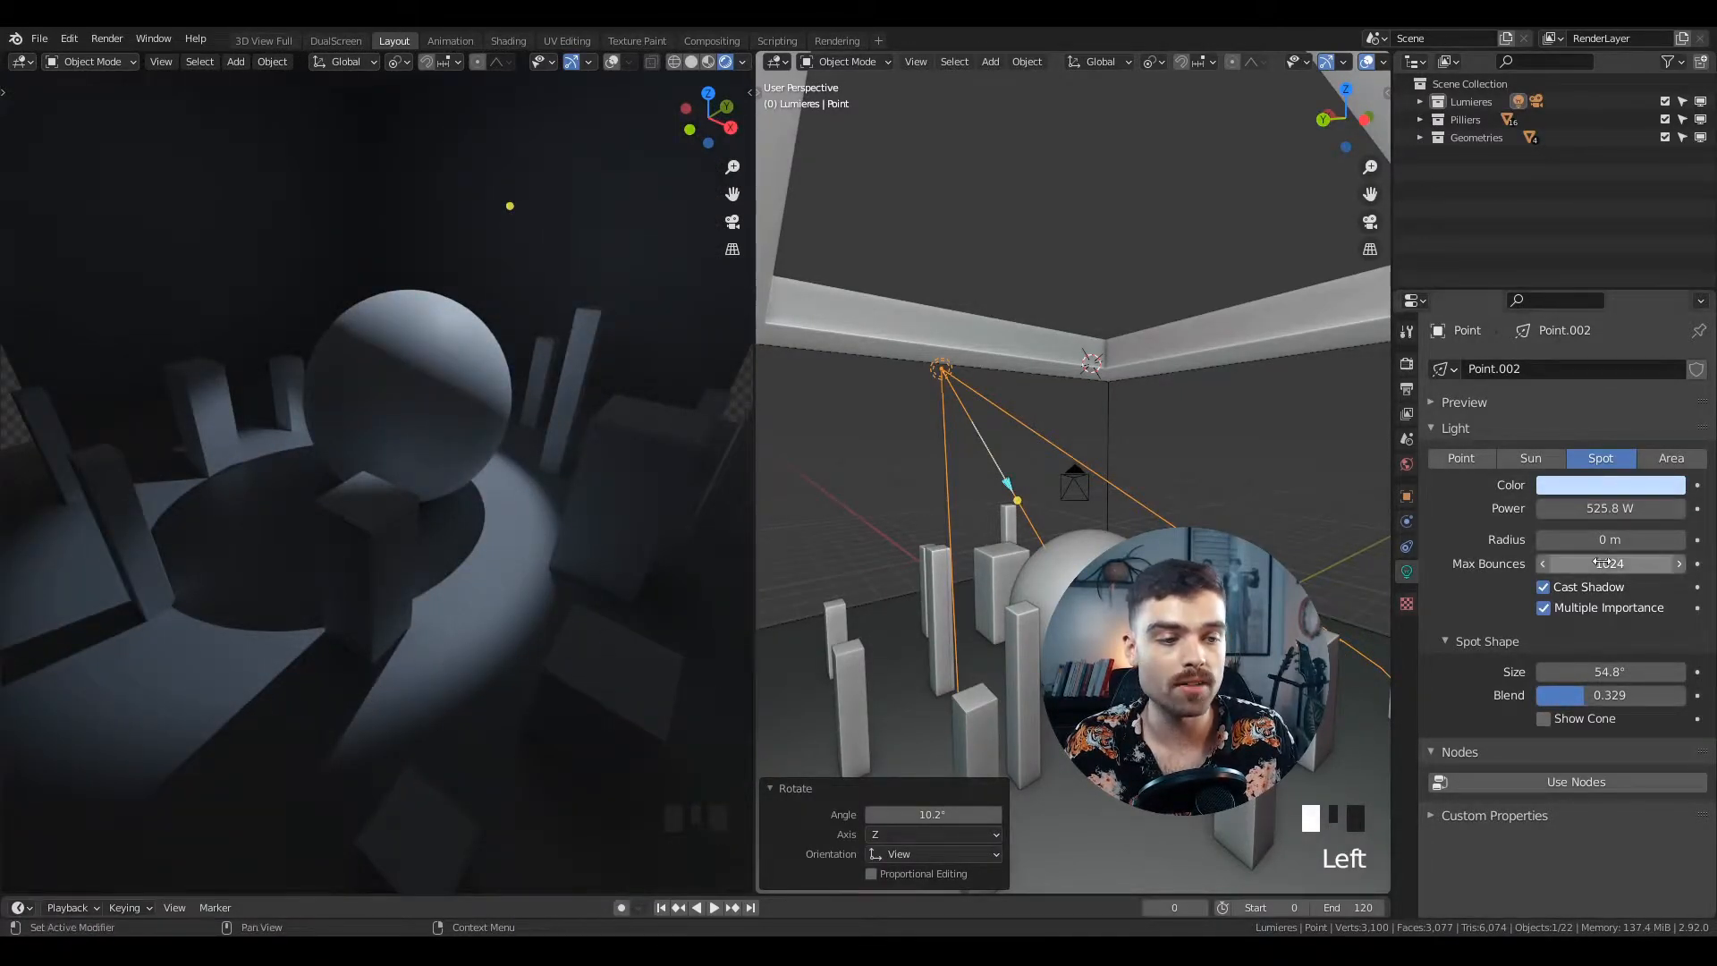
pyautogui.moveTo(1610, 539); pyautogui.dragTo(1672, 540)
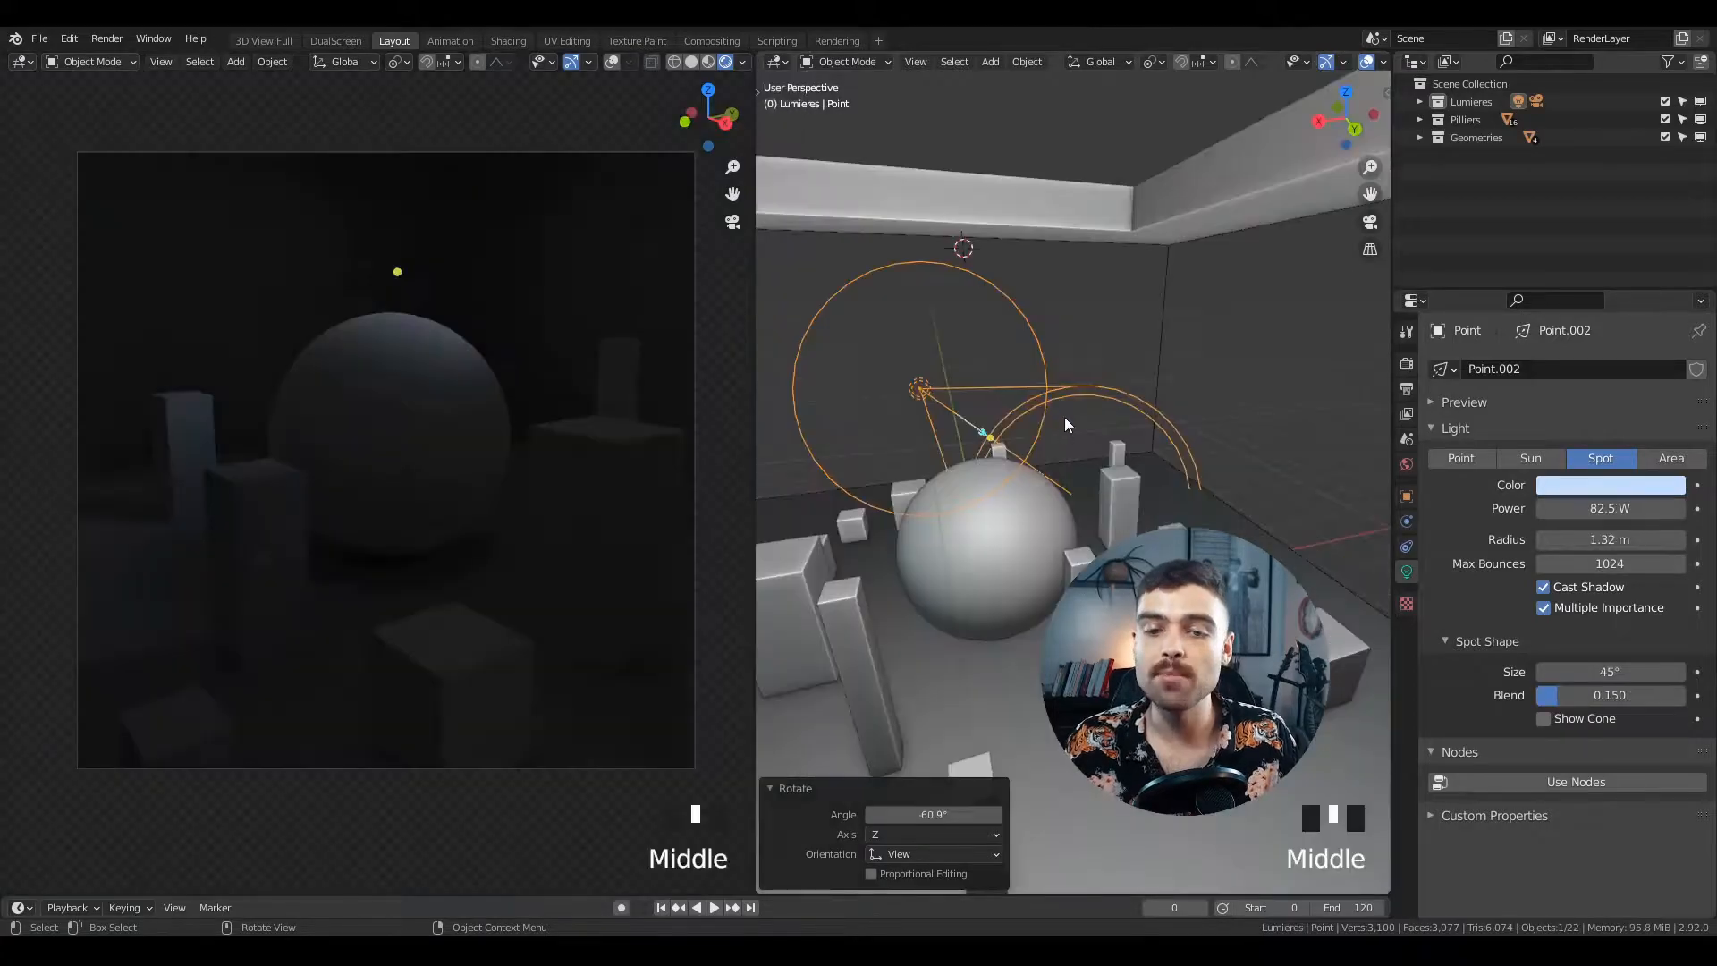
# - Rotate the spot light freely to re-aim it at the sphere
pyautogui.keyDown('shift'); pyautogui.moveTo(1065, 417); pyautogui.dragTo(1055, 465, button='middle'); pyautogui.keyUp('shift')
pyautogui.press('r')
pyautogui.press('r')
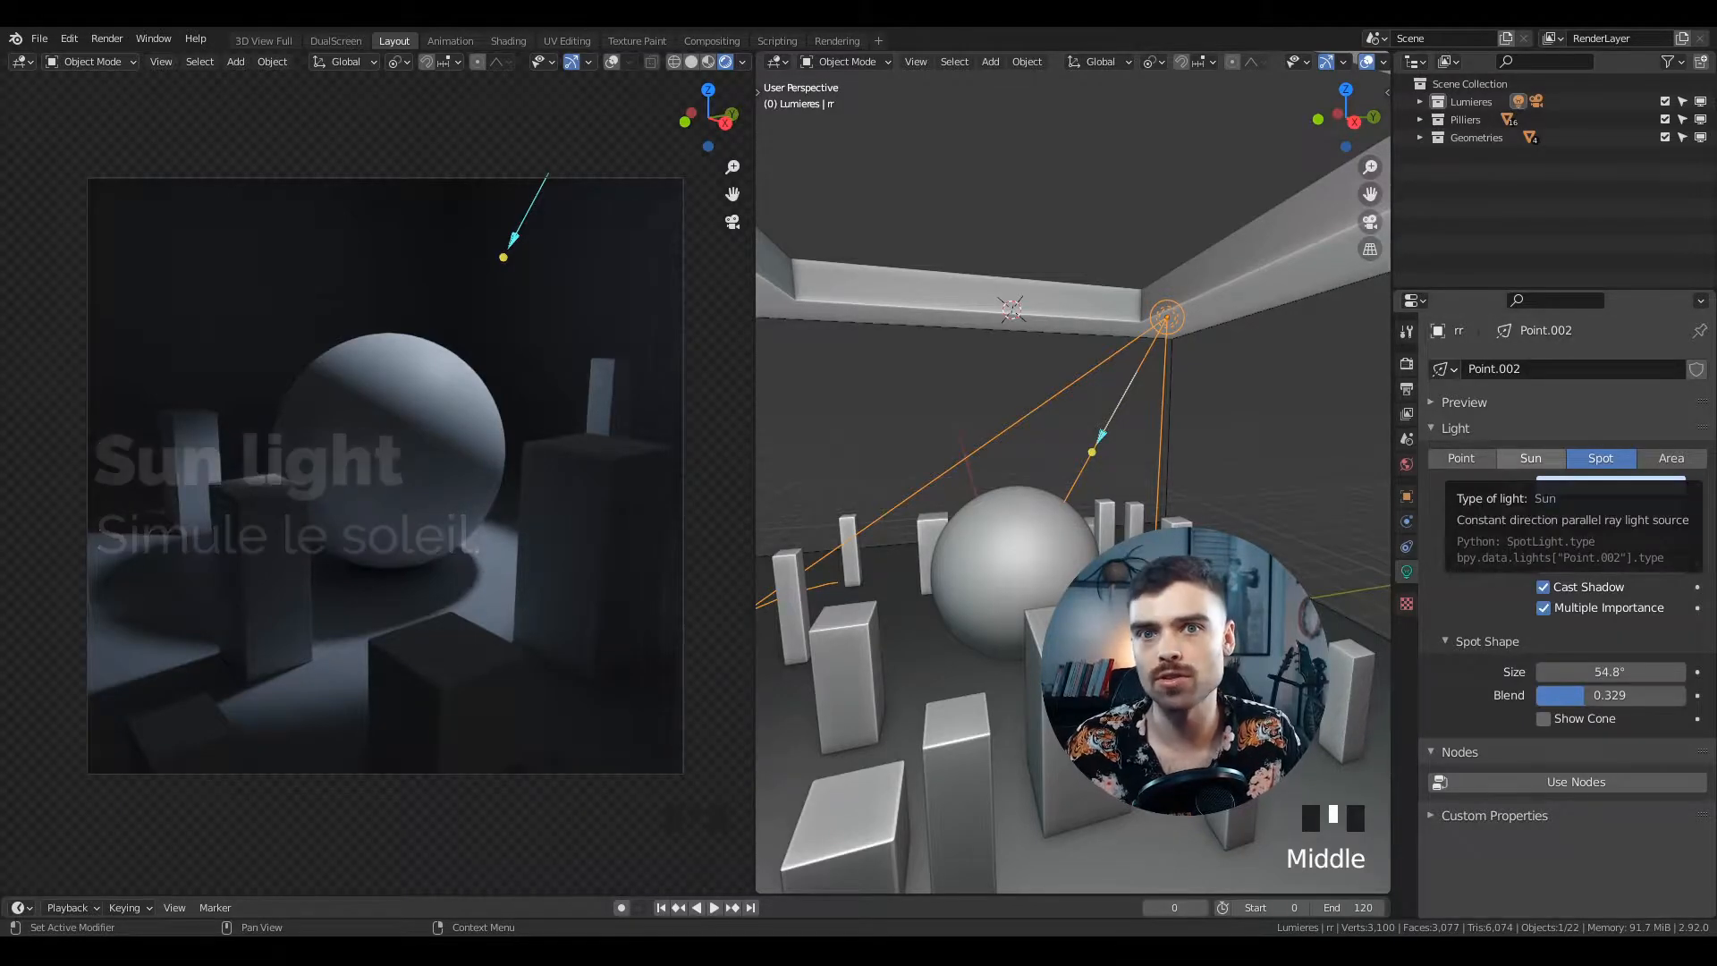
# - Change the spot light to a Sun light with a strength of 3 and a pure white colour
pyautogui.click(1529, 459)
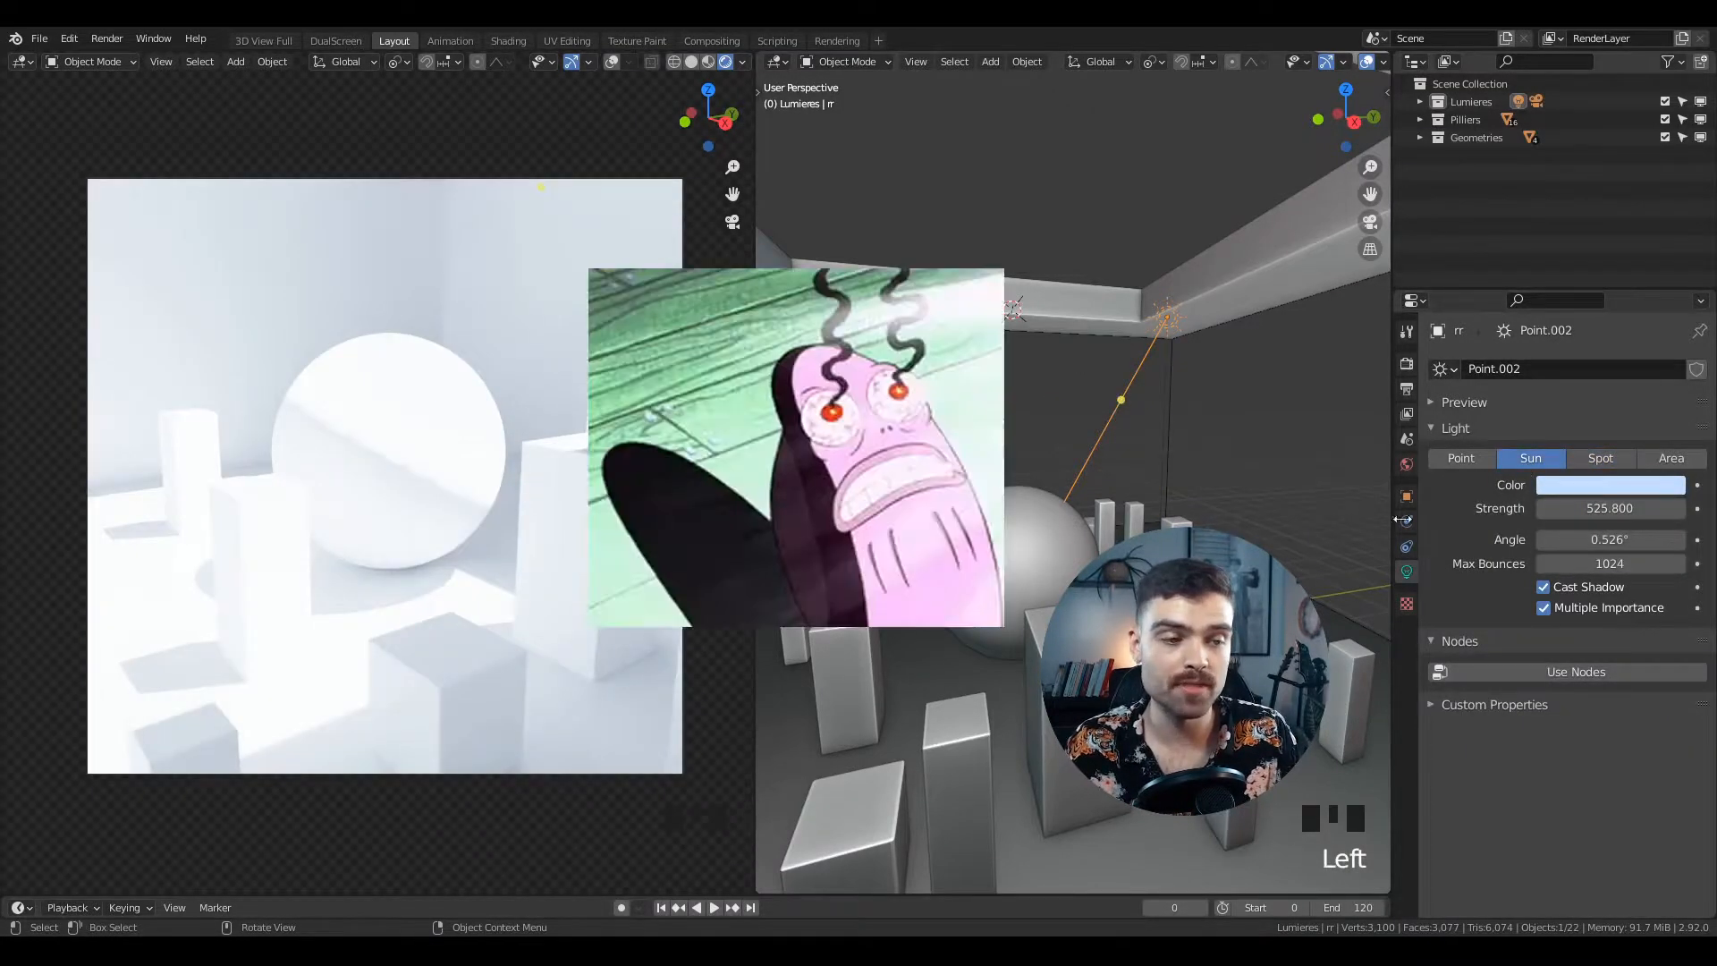
pyautogui.click(1607, 508)
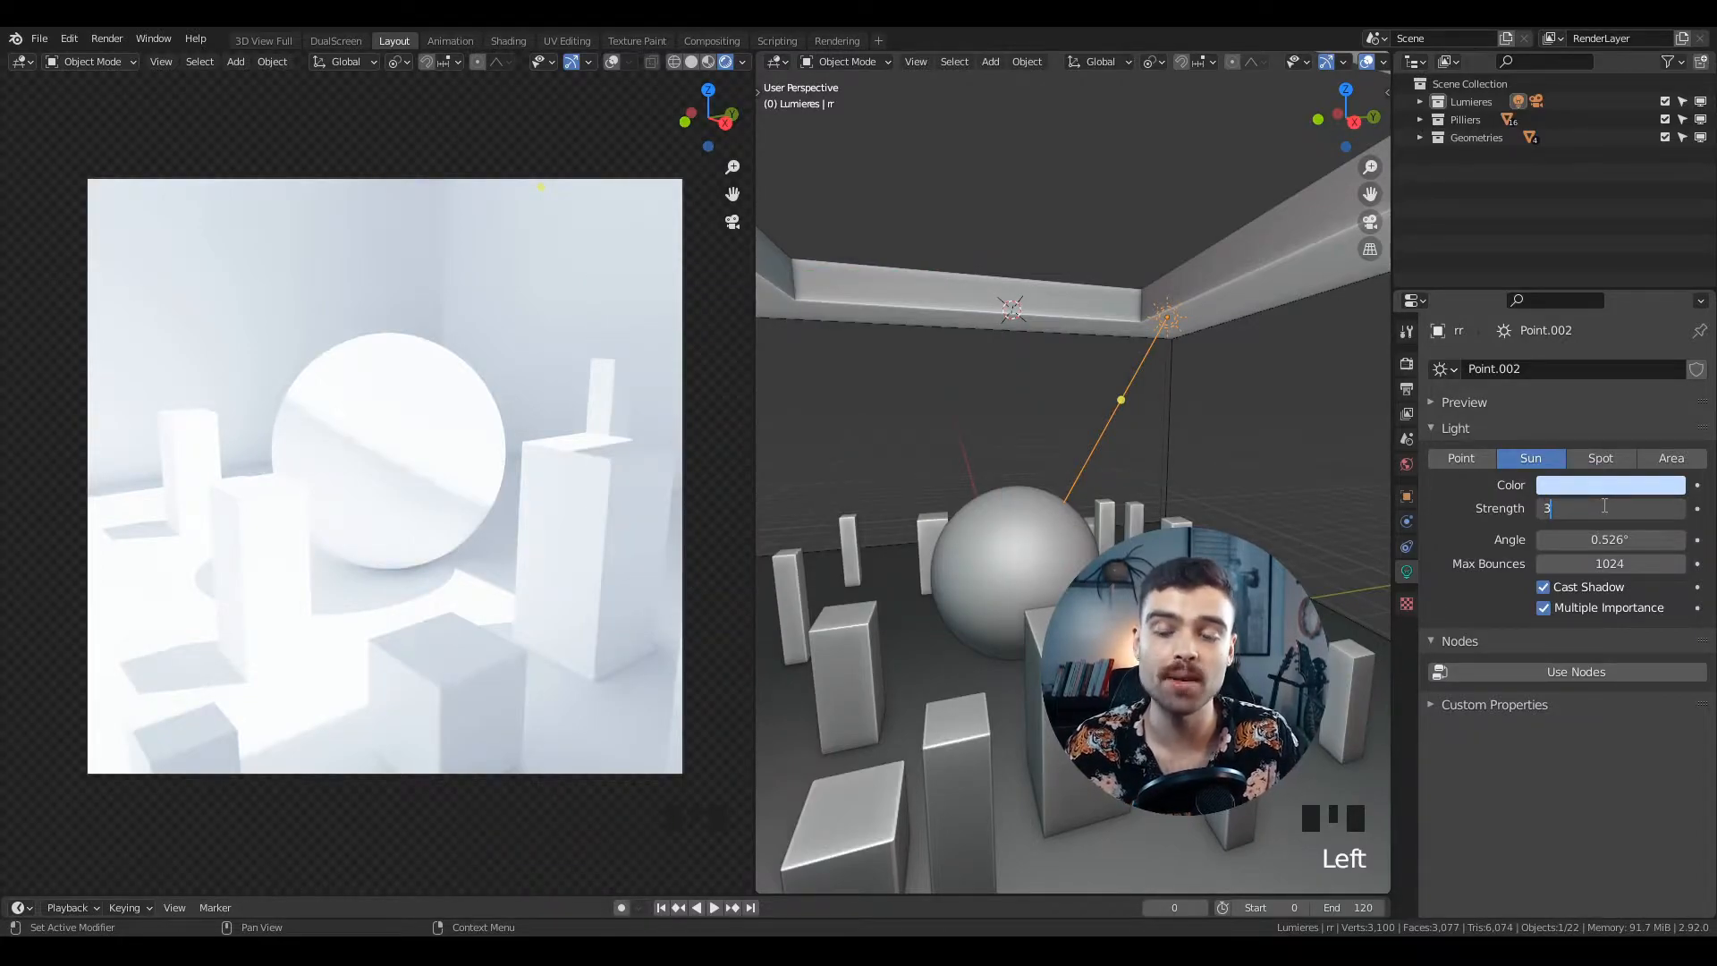
pyautogui.press('Return')
pyautogui.click(1615, 485)
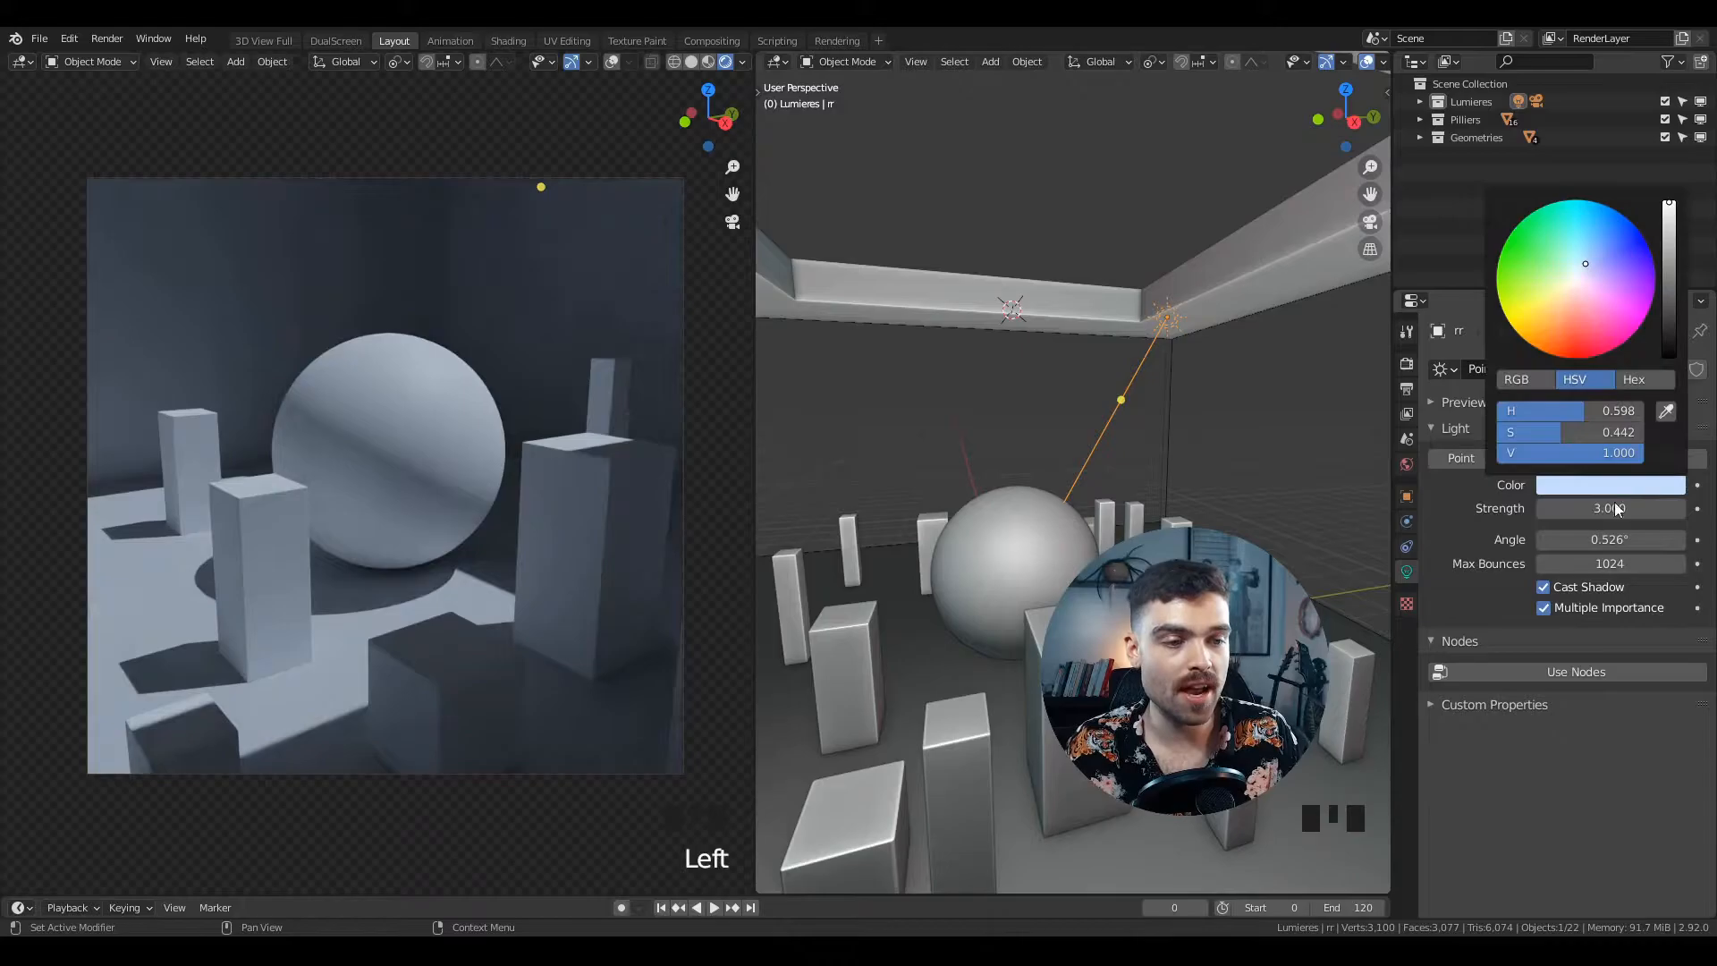
pyautogui.moveTo(1560, 432); pyautogui.dragTo(1495, 432)
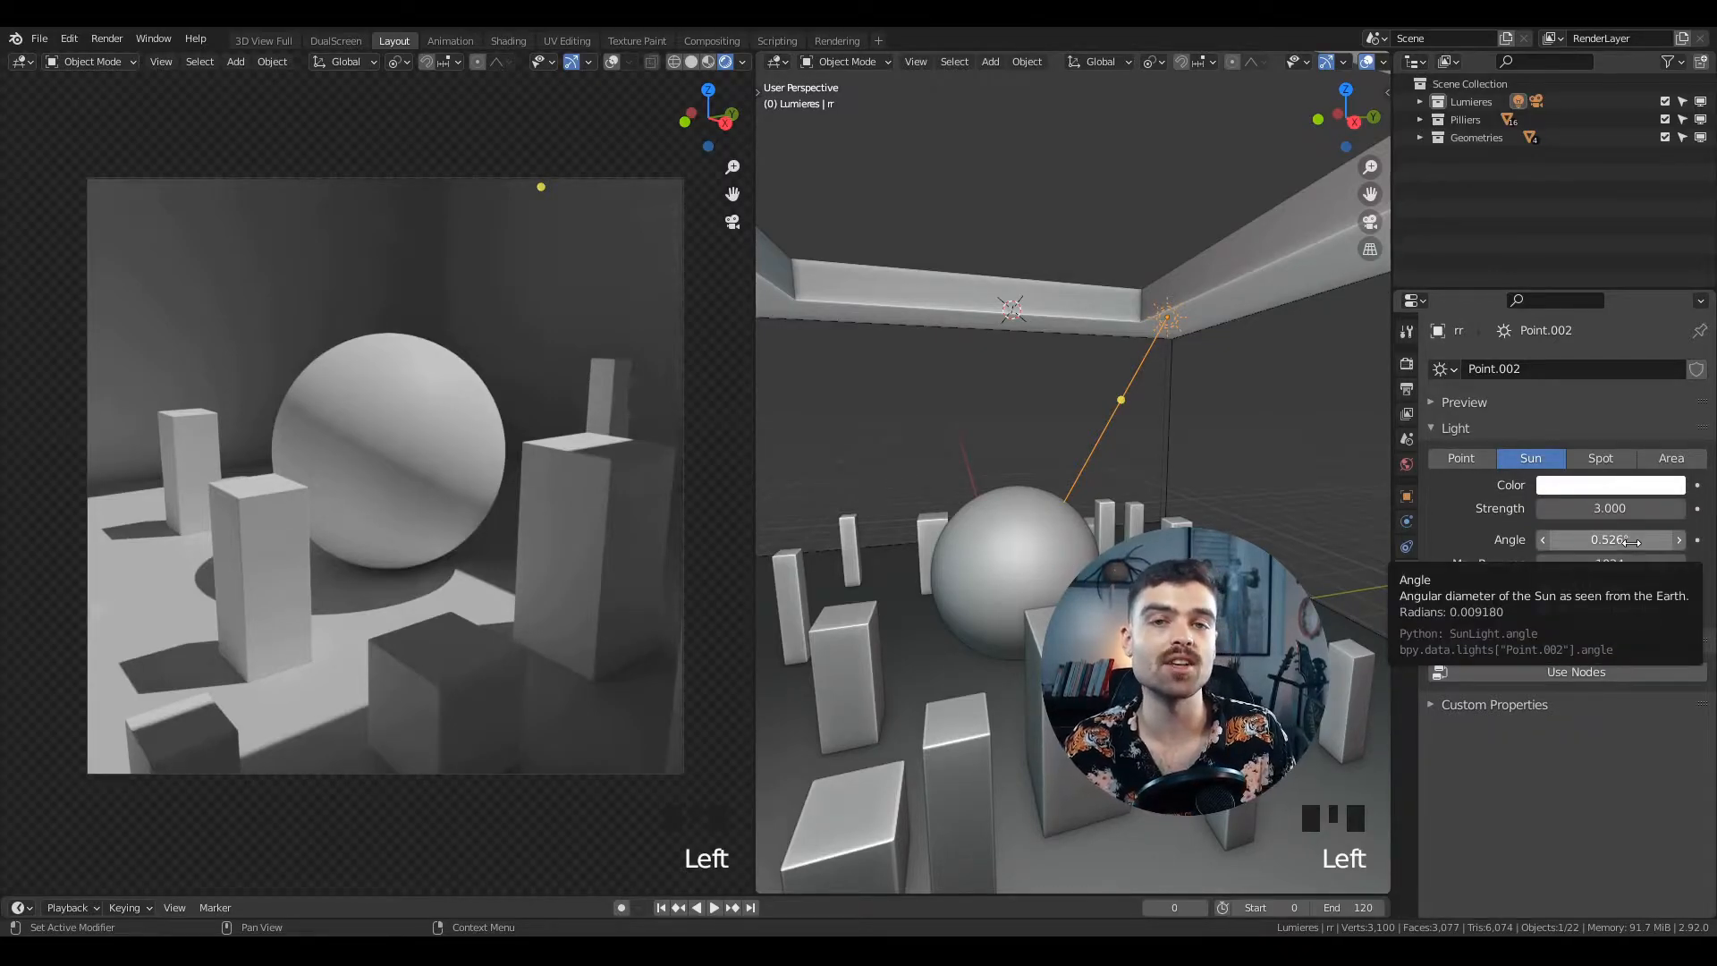
# - Try sun angles of 0°, 1° and 5° to compare how soft the shadows get
pyautogui.click(1629, 541)
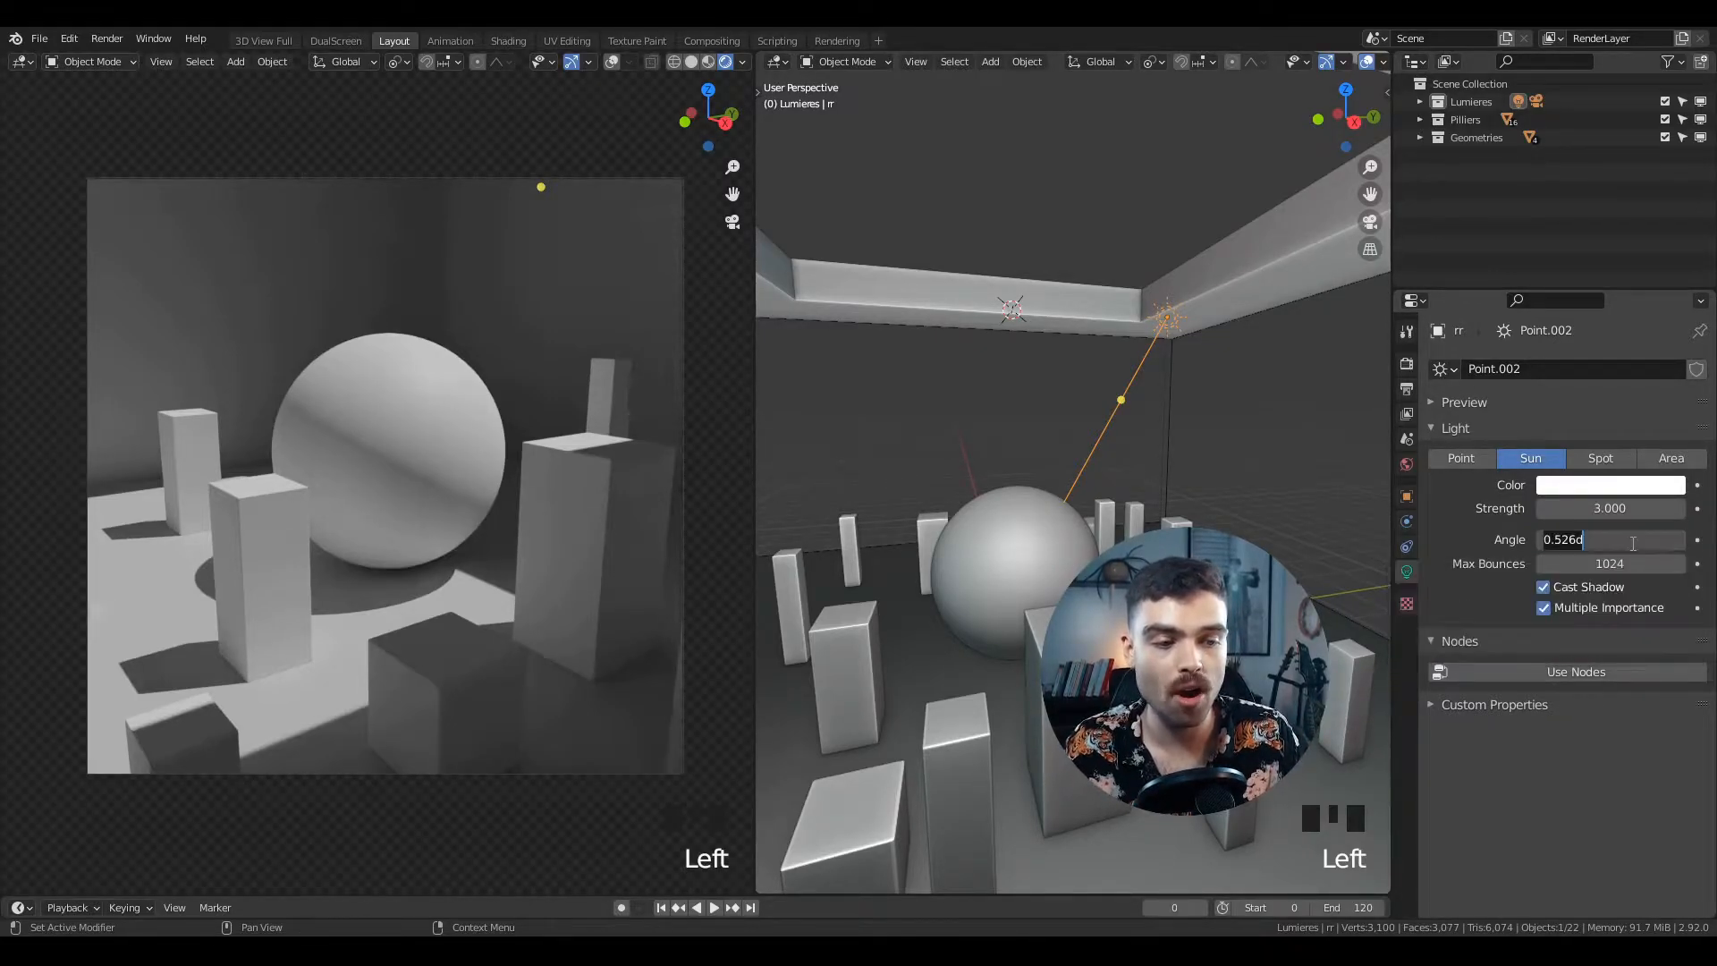
pyautogui.write('0')
pyautogui.click(516, 535)
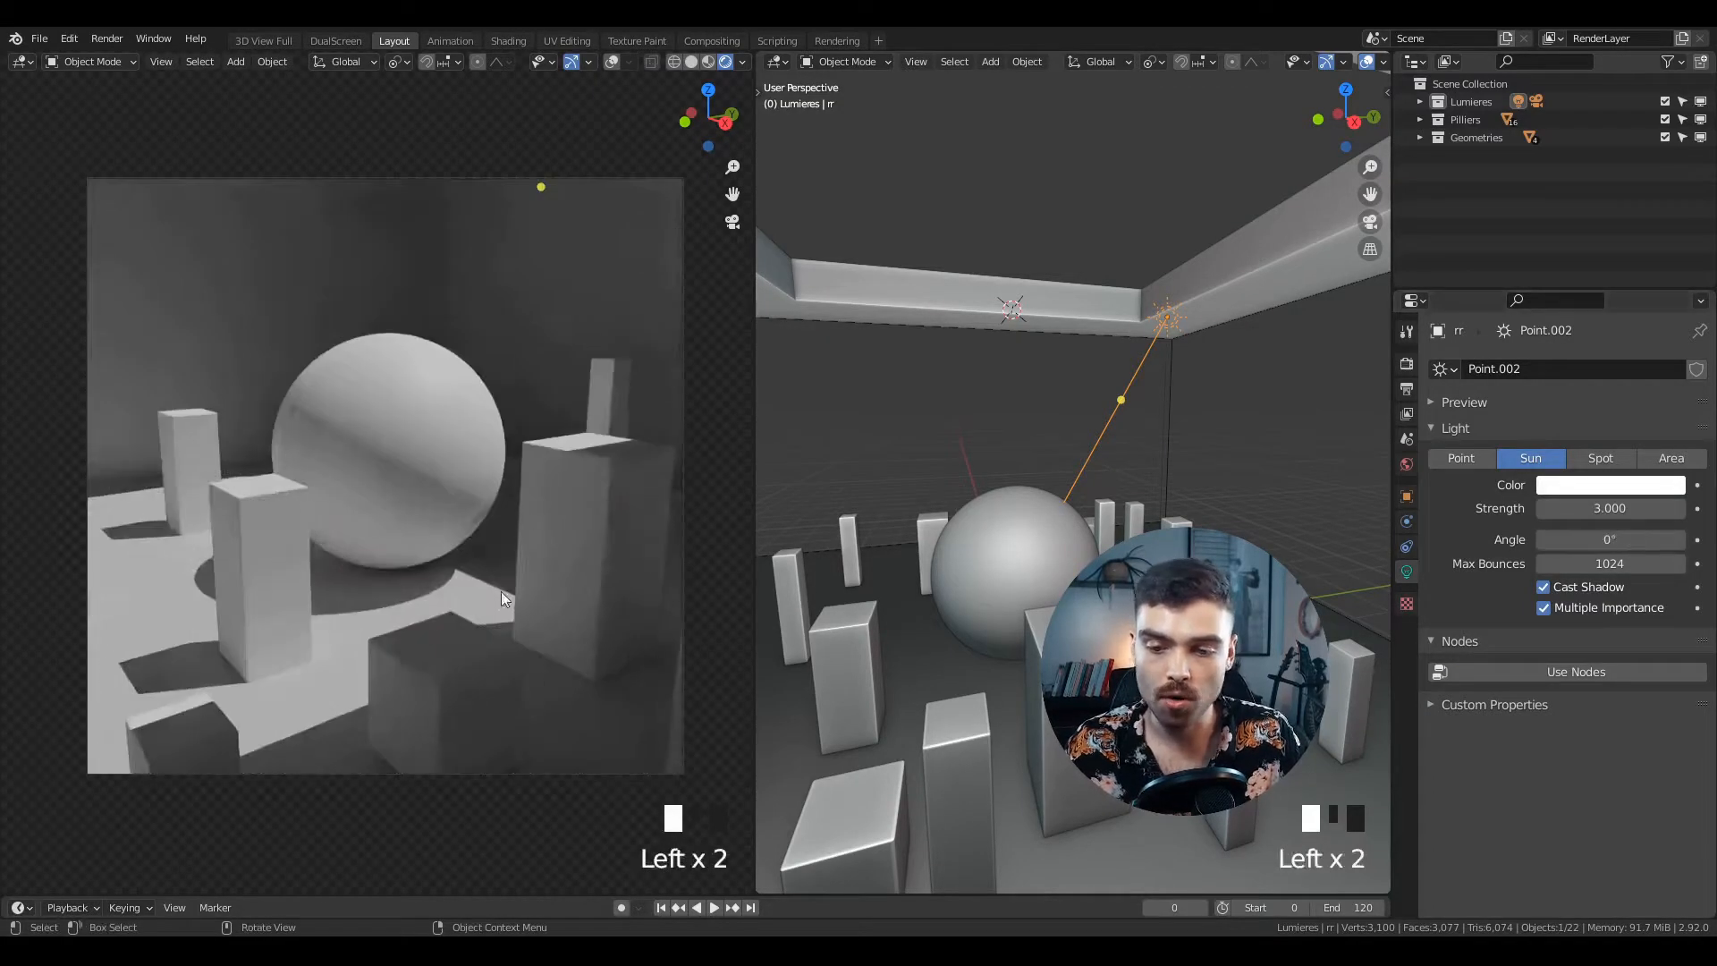
pyautogui.click(1611, 534)
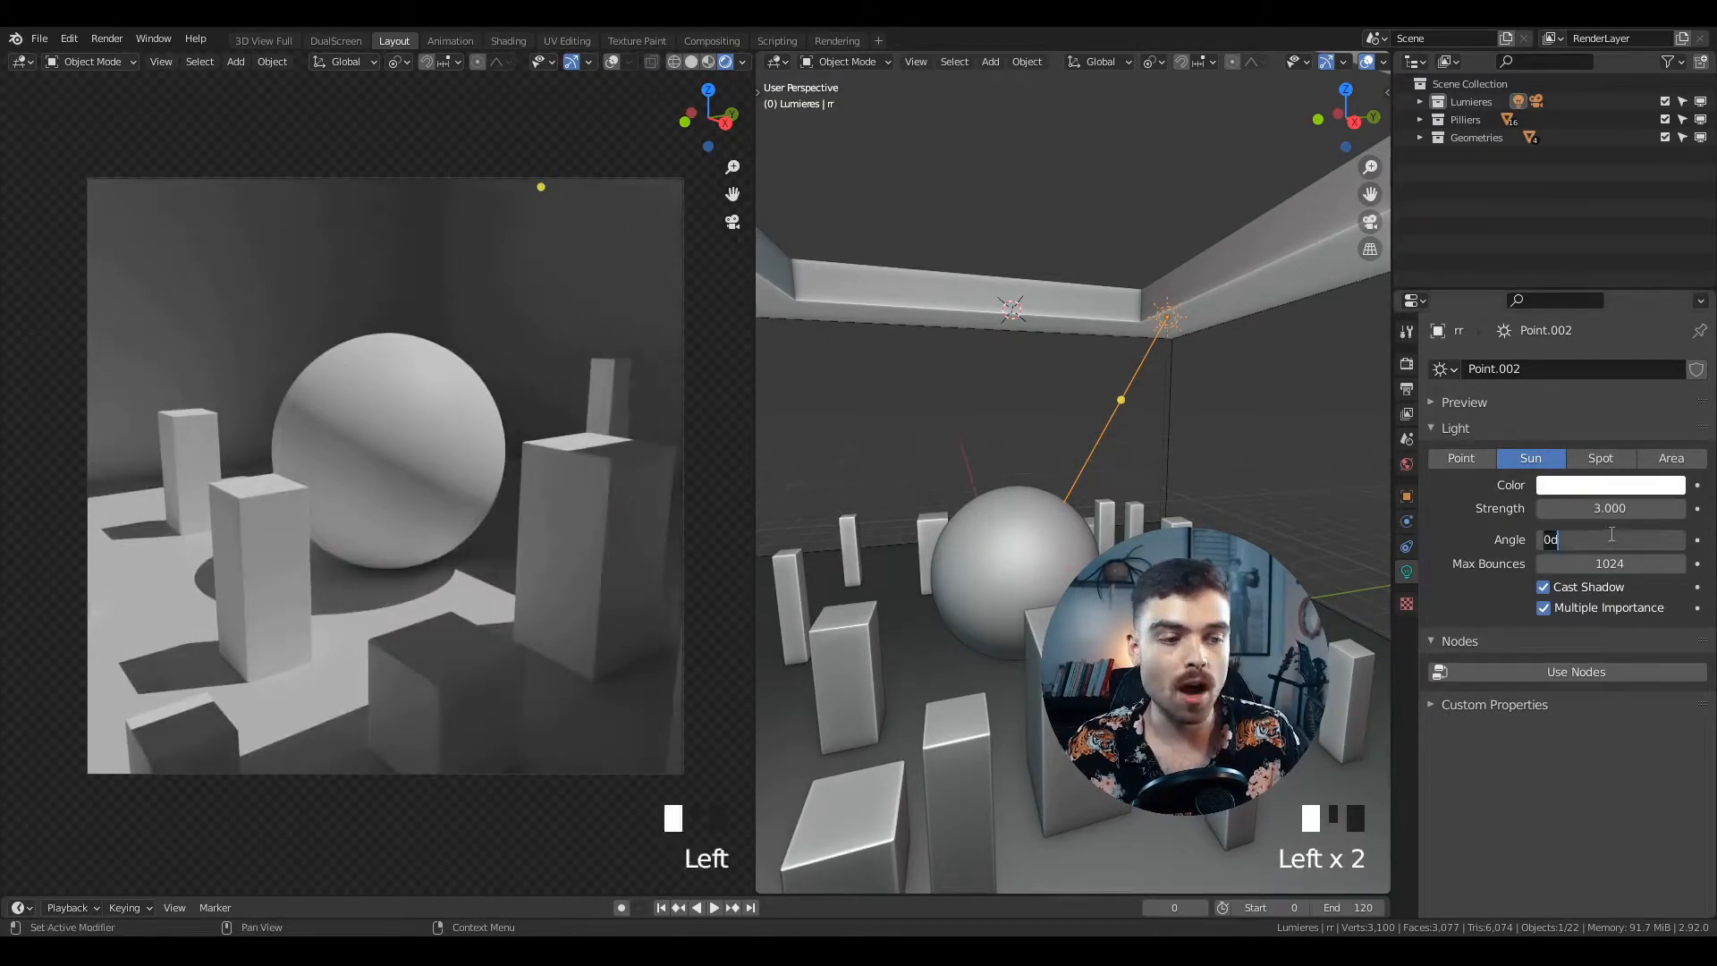
pyautogui.write('1')
pyautogui.press('Return')
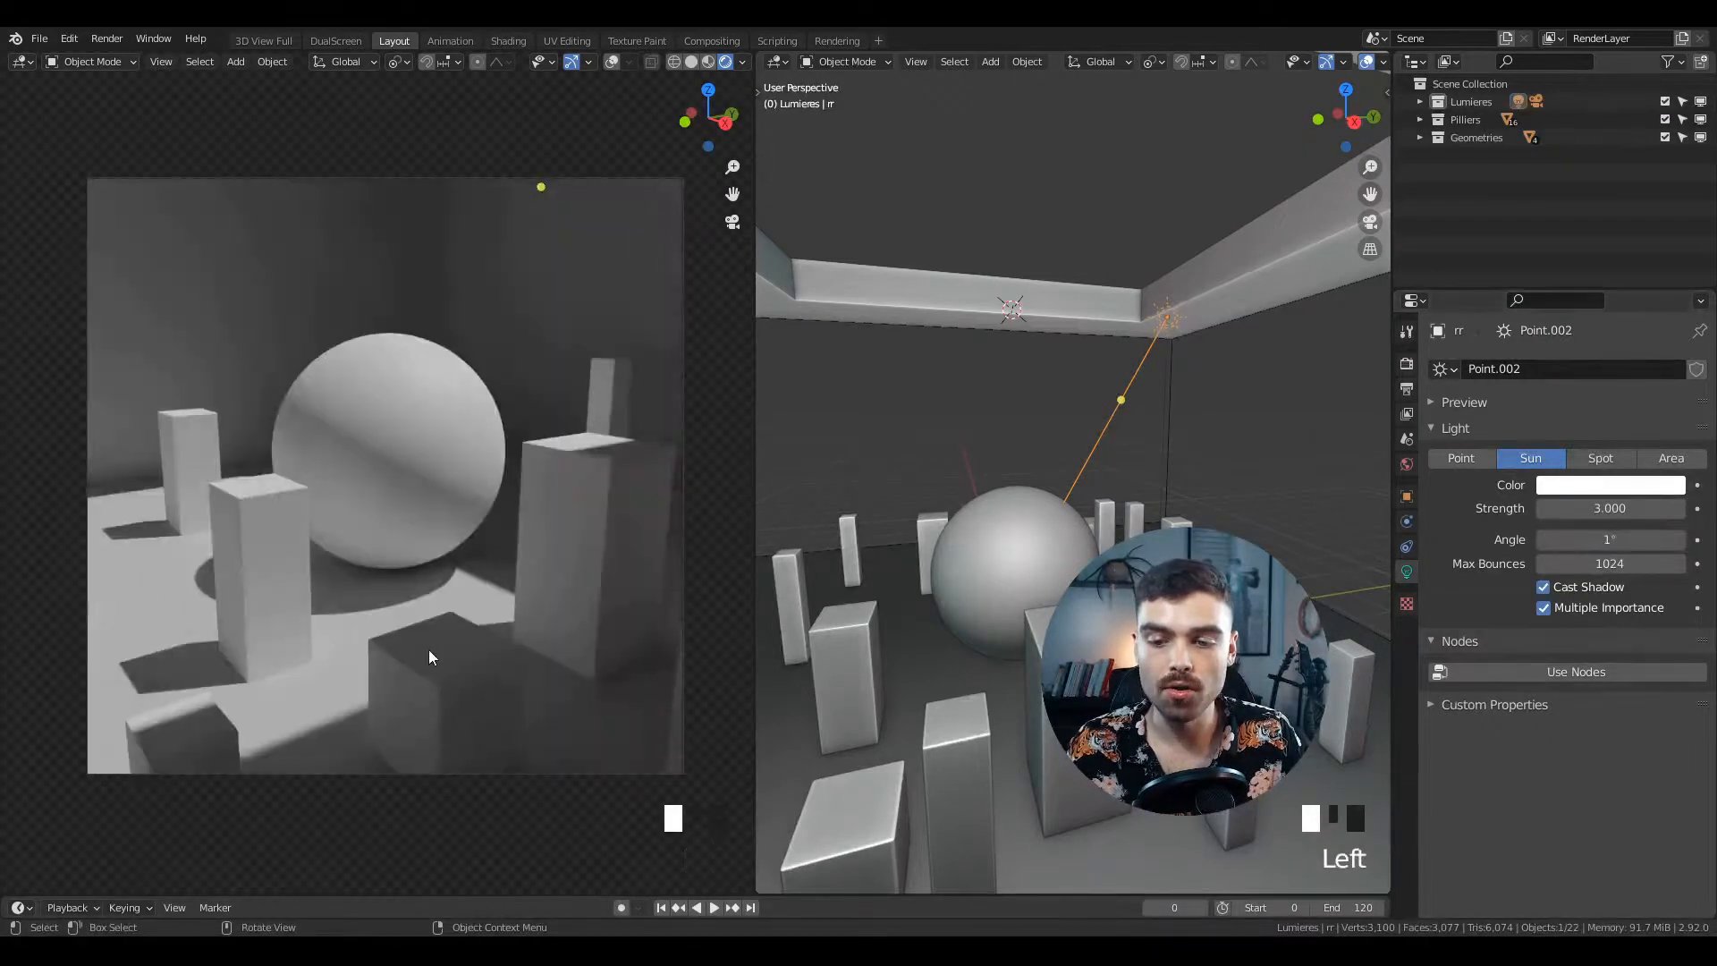
pyautogui.click(1621, 539)
pyautogui.write('5')
pyautogui.press('Return')
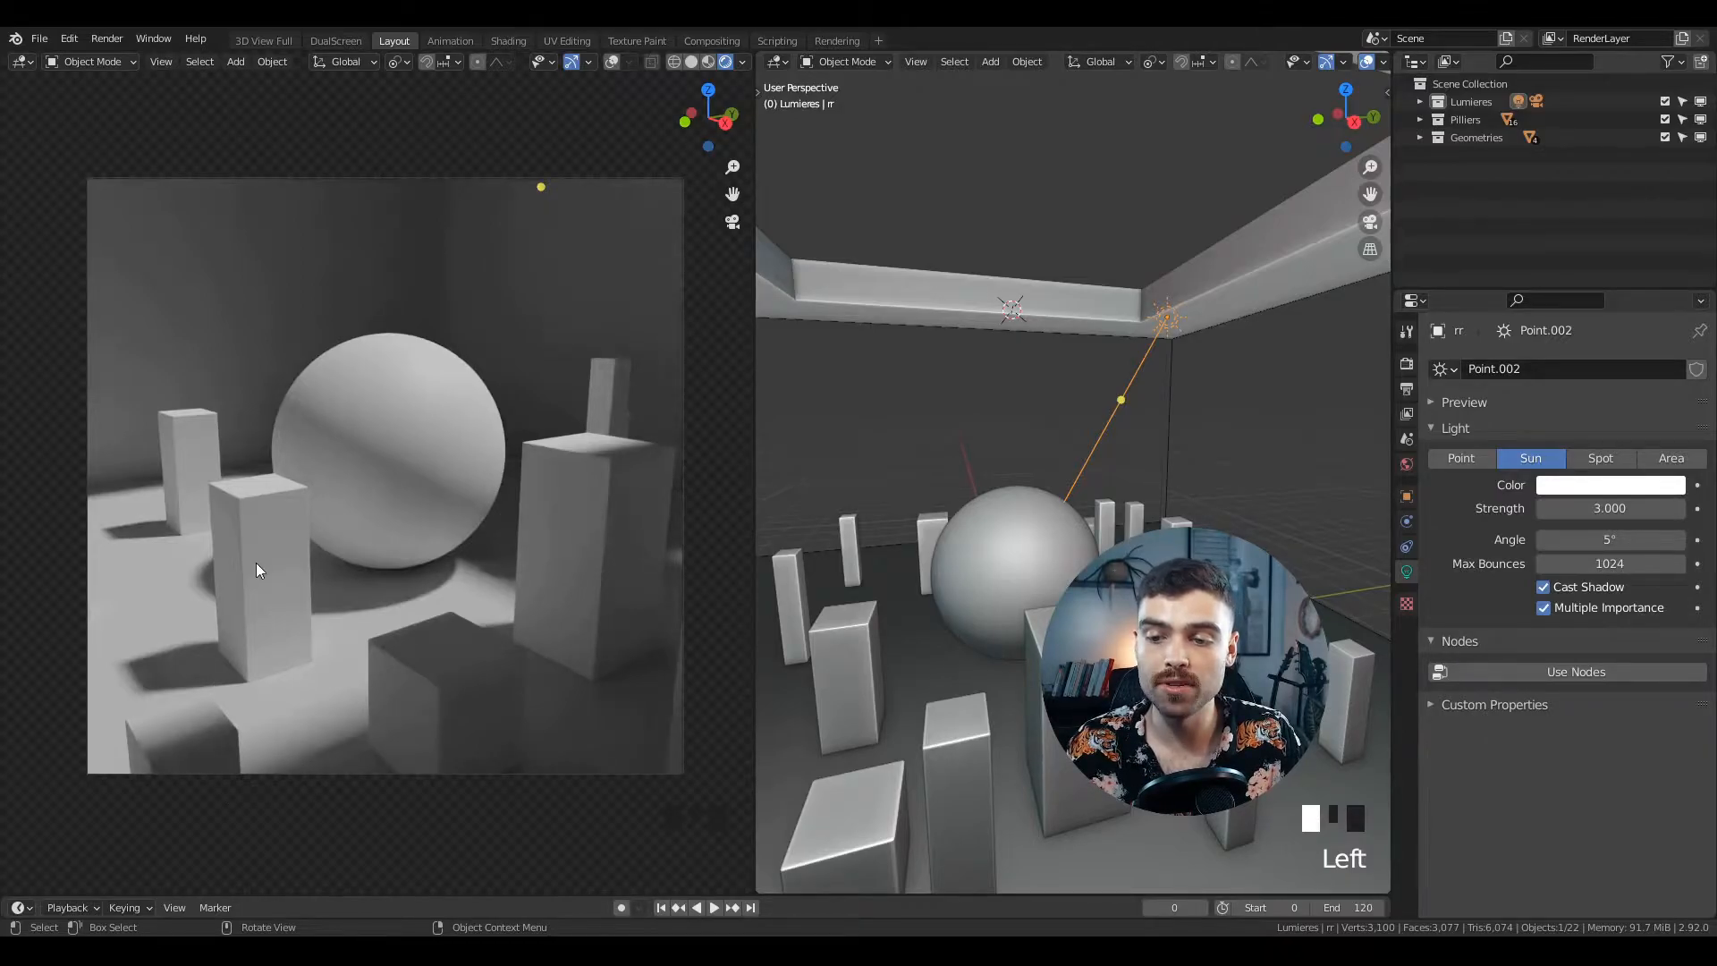
# - Move the sun light to several positions inside the room, viewing it from different sides
pyautogui.press('g')
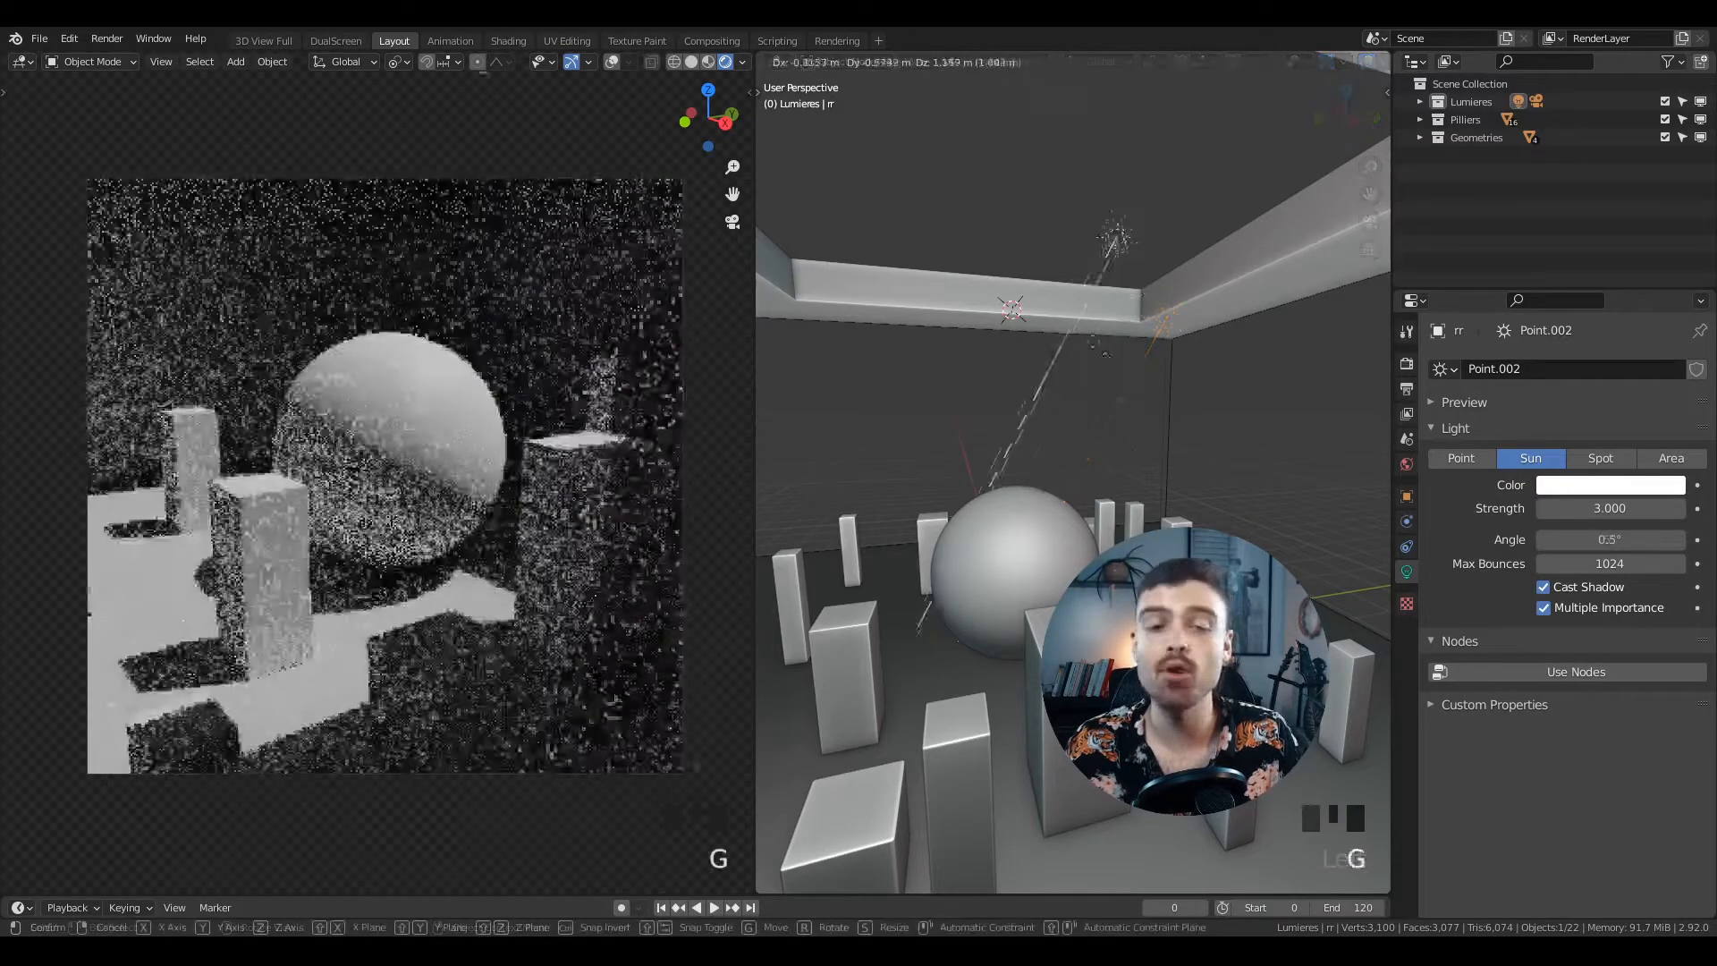
pyautogui.rightClick(1168, 413)
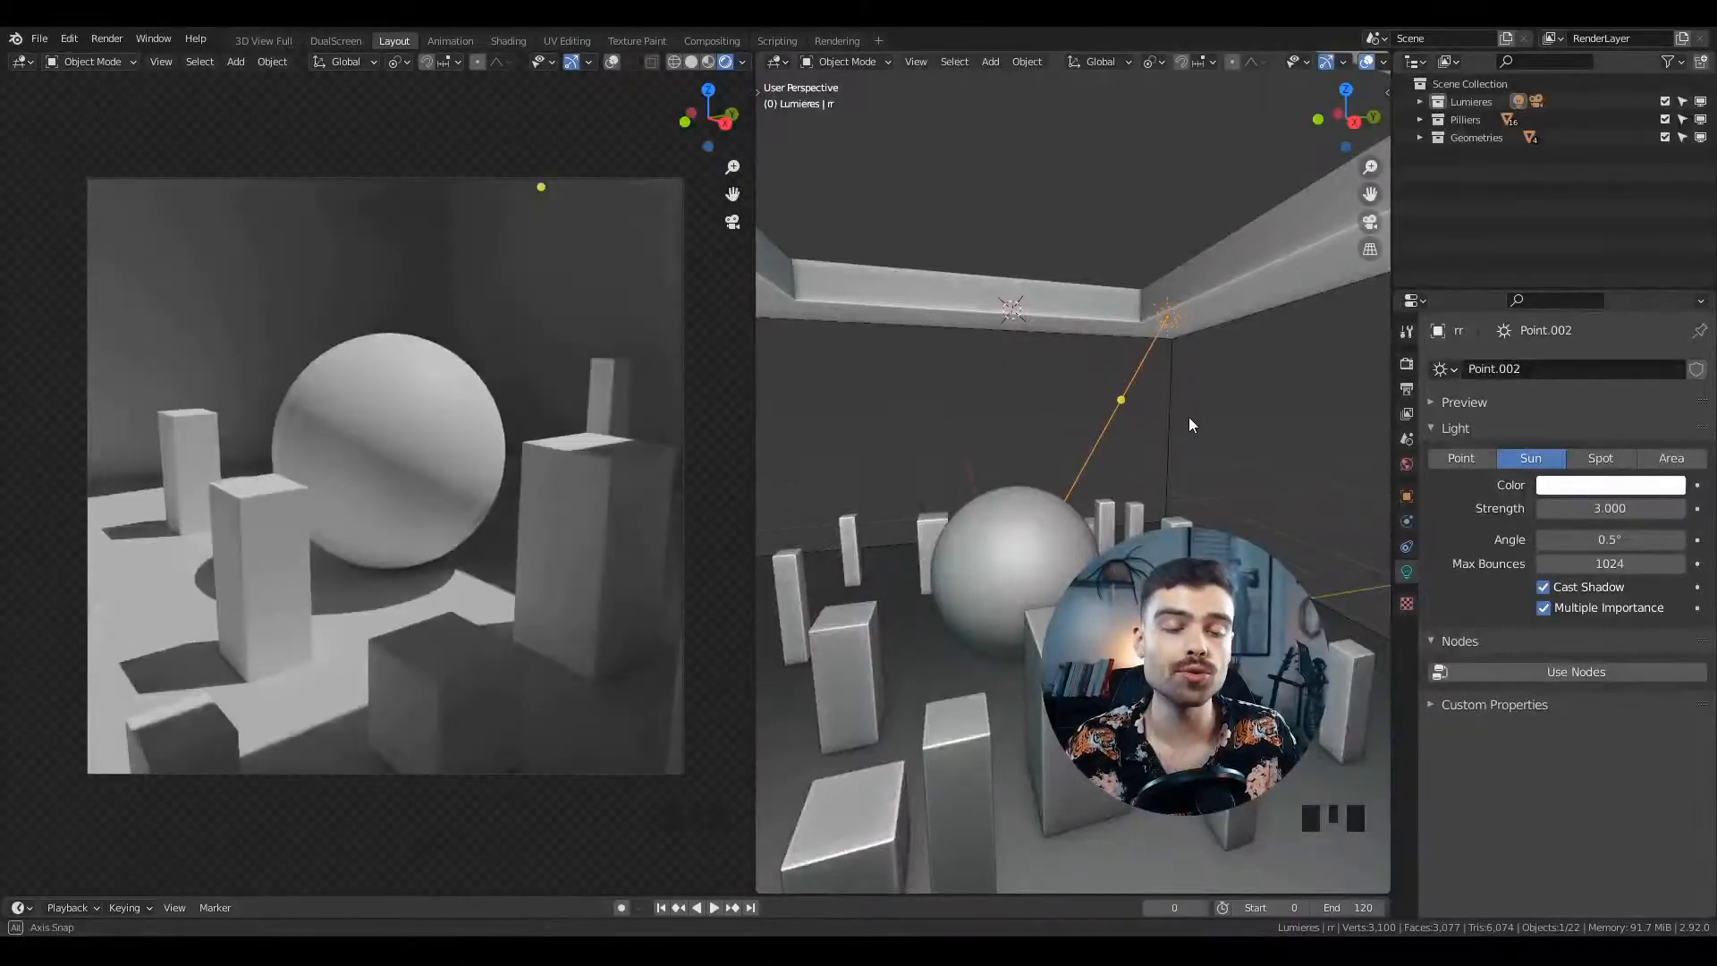
pyautogui.moveTo(1188, 417); pyautogui.dragTo(1179, 427, button='middle')
pyautogui.press('g')
pyautogui.click(1028, 428)
pyautogui.moveTo(1031, 427); pyautogui.dragTo(1099, 424, button='middle')
pyautogui.press('g')
pyautogui.click(1021, 458)
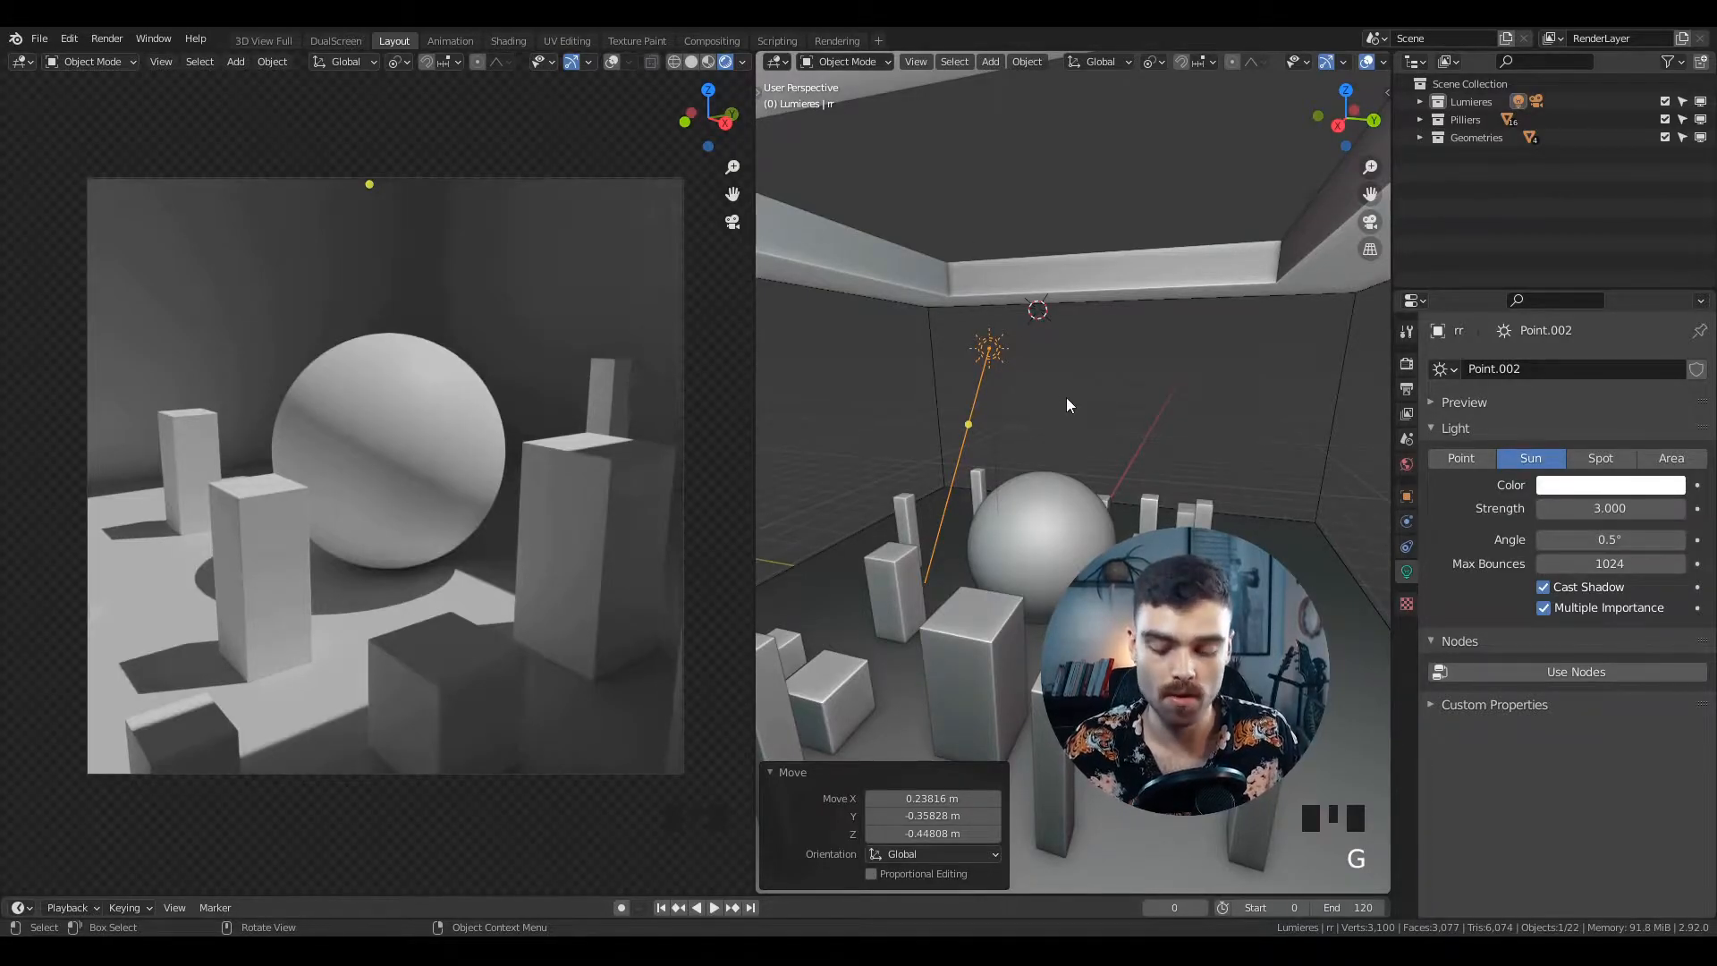
# - Rotate the sun light freely to change the direction of its rays, and shift its position slightly
pyautogui.press('r')
pyautogui.press('r')
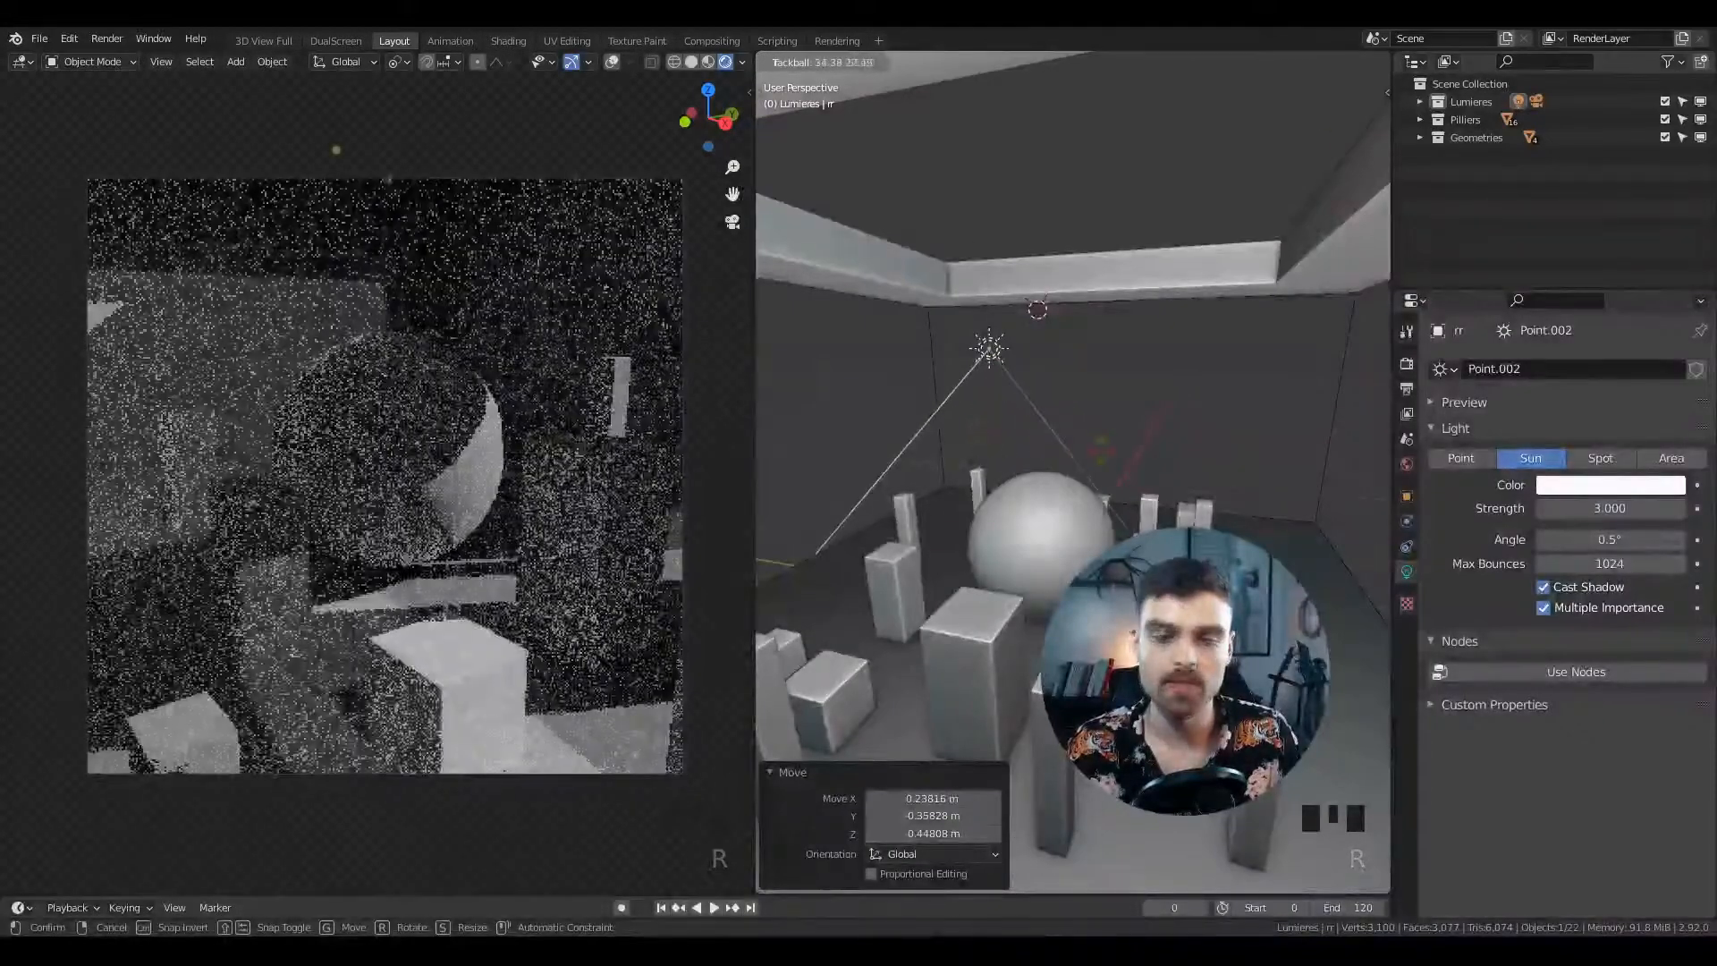
pyautogui.click(1073, 358)
pyautogui.press('g')
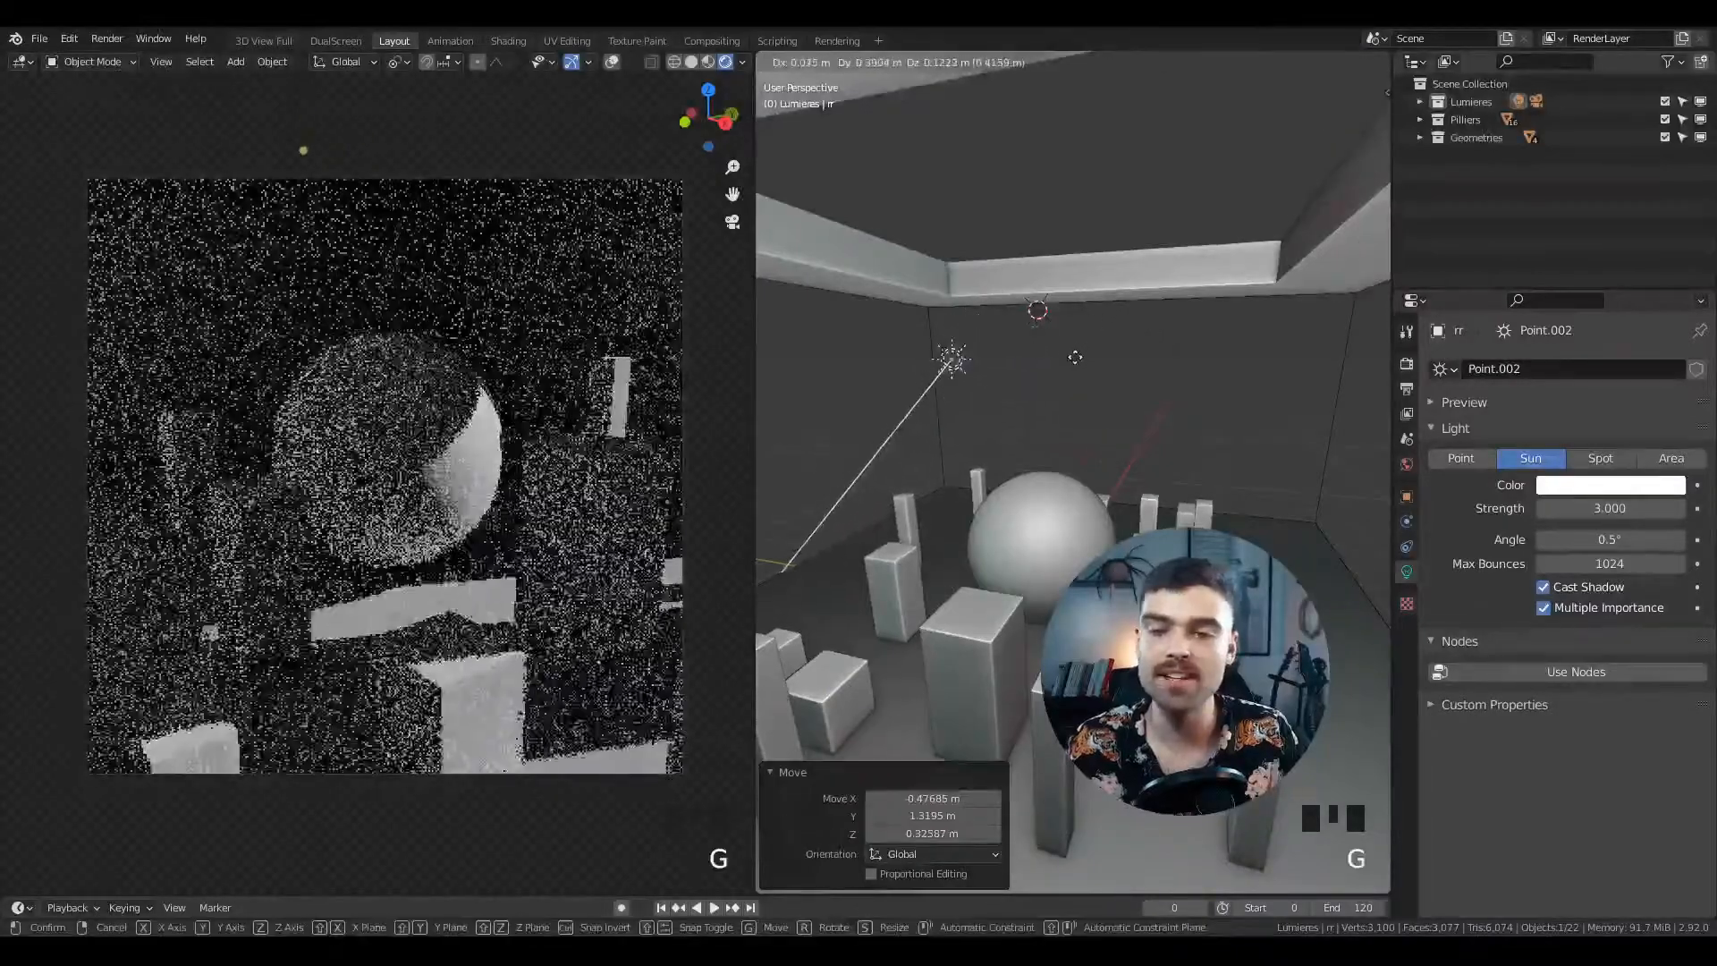
pyautogui.click(1071, 362)
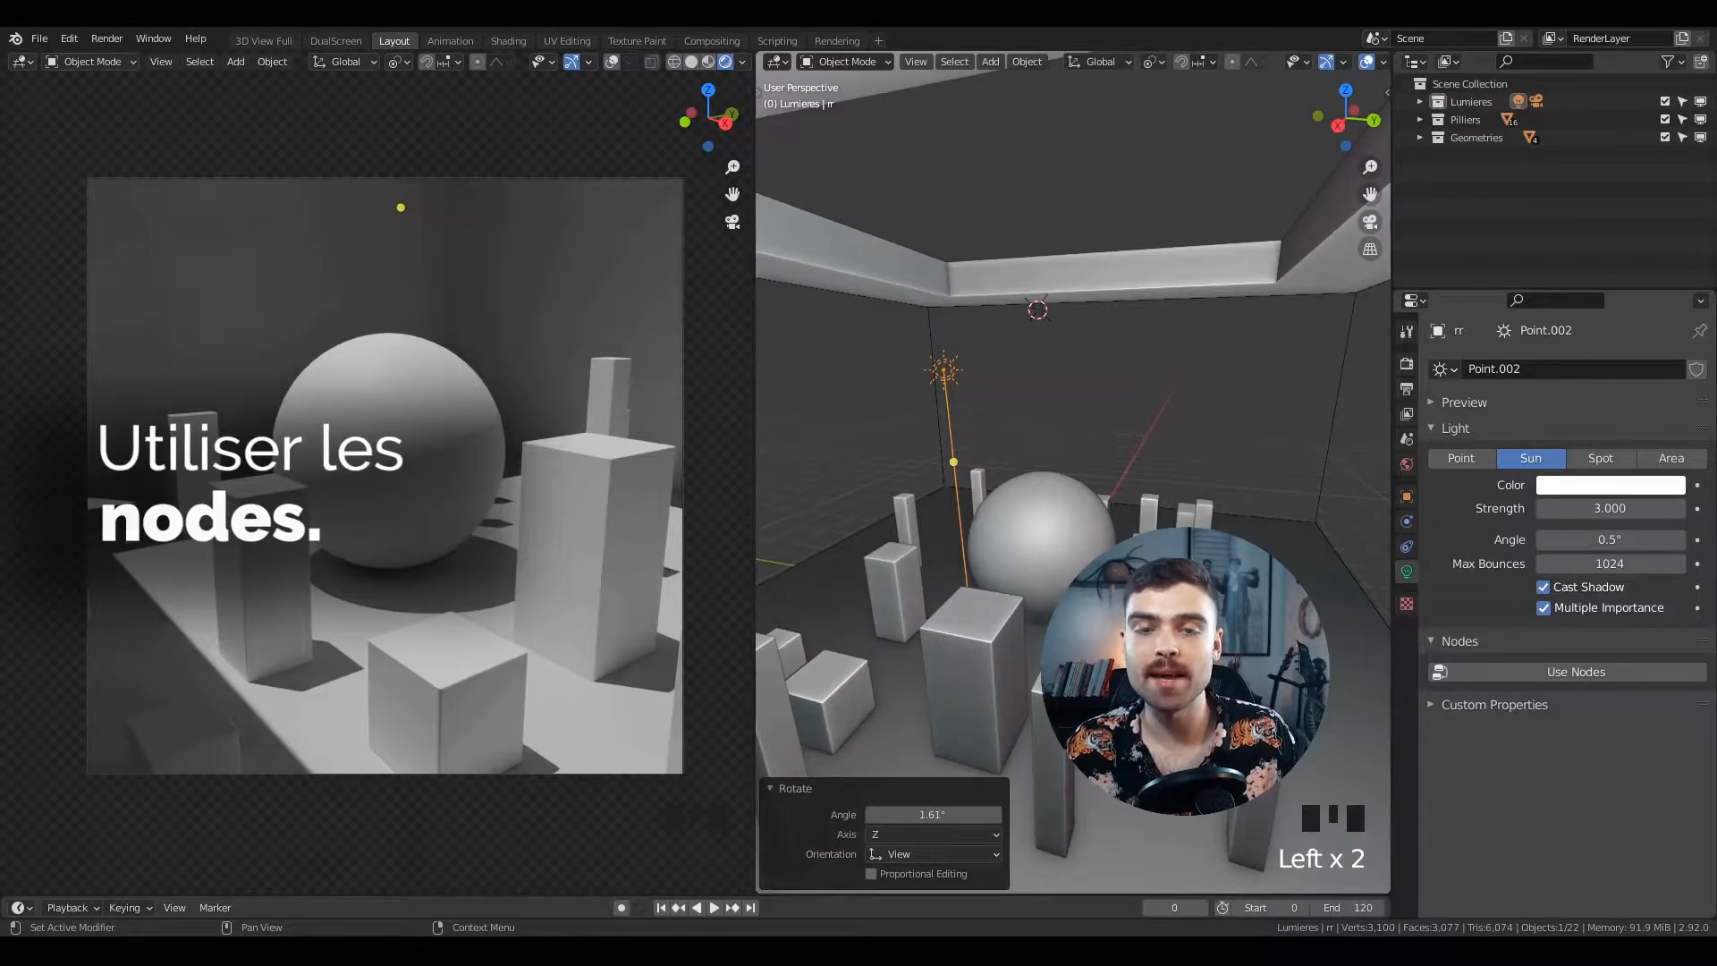
# - Switch the light from Sun to Spot and end on the Area type
pyautogui.click(1489, 458)
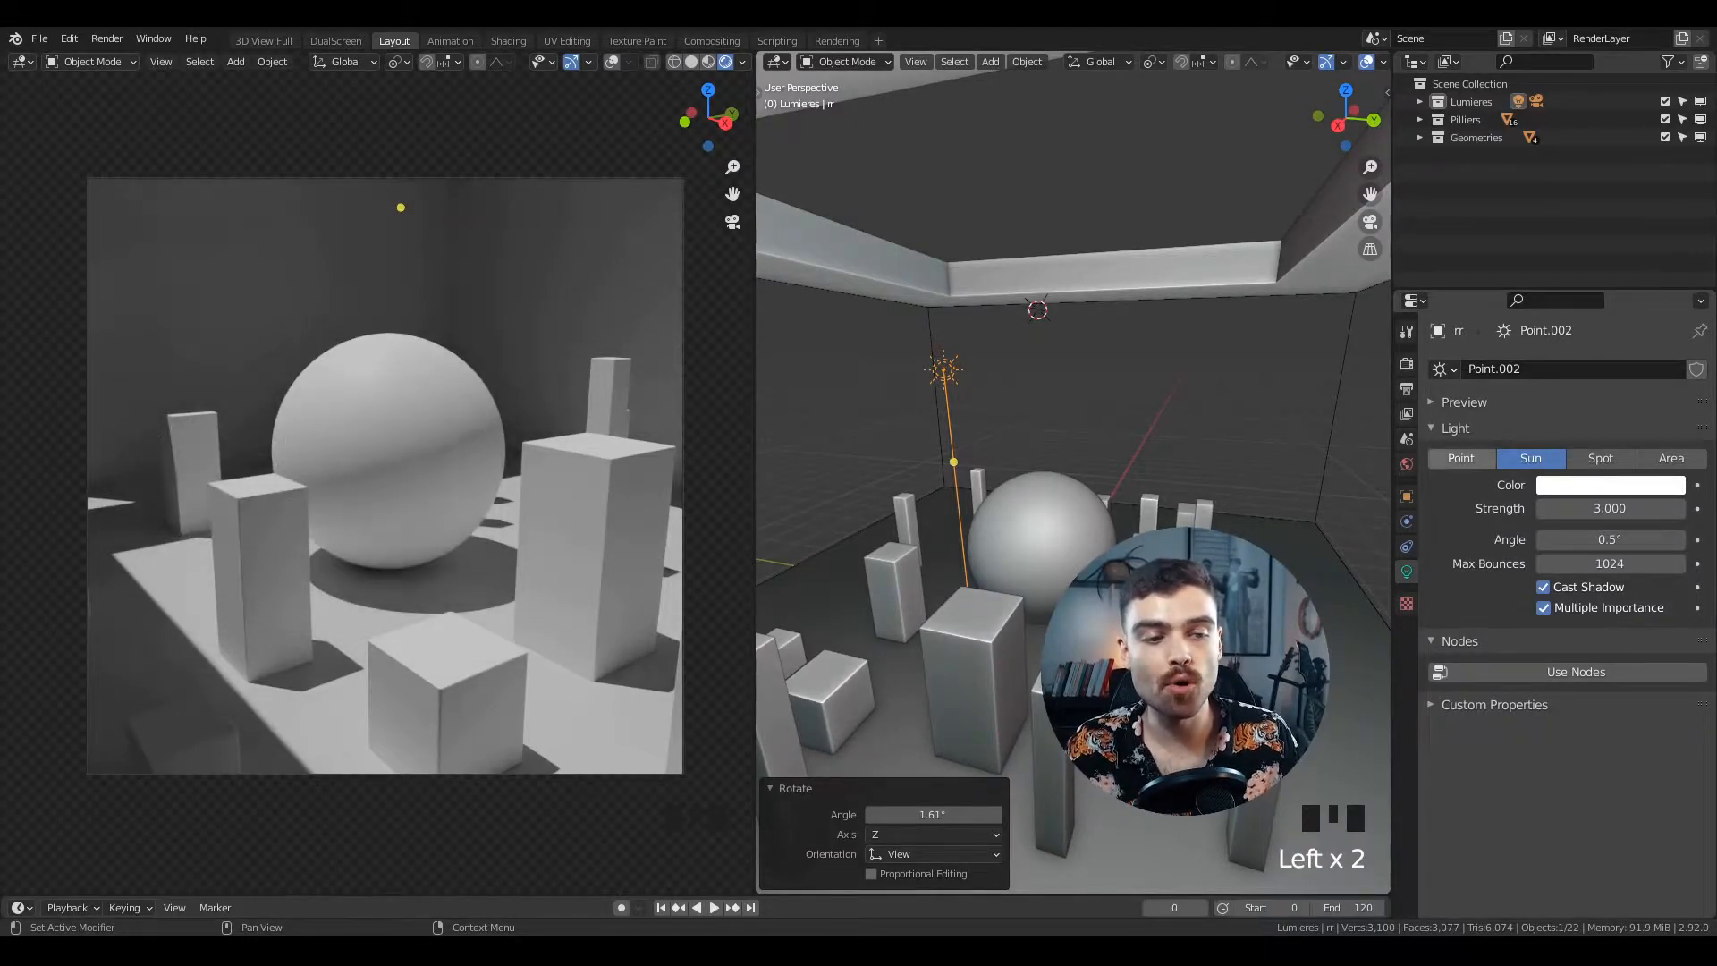
pyautogui.click(1529, 459)
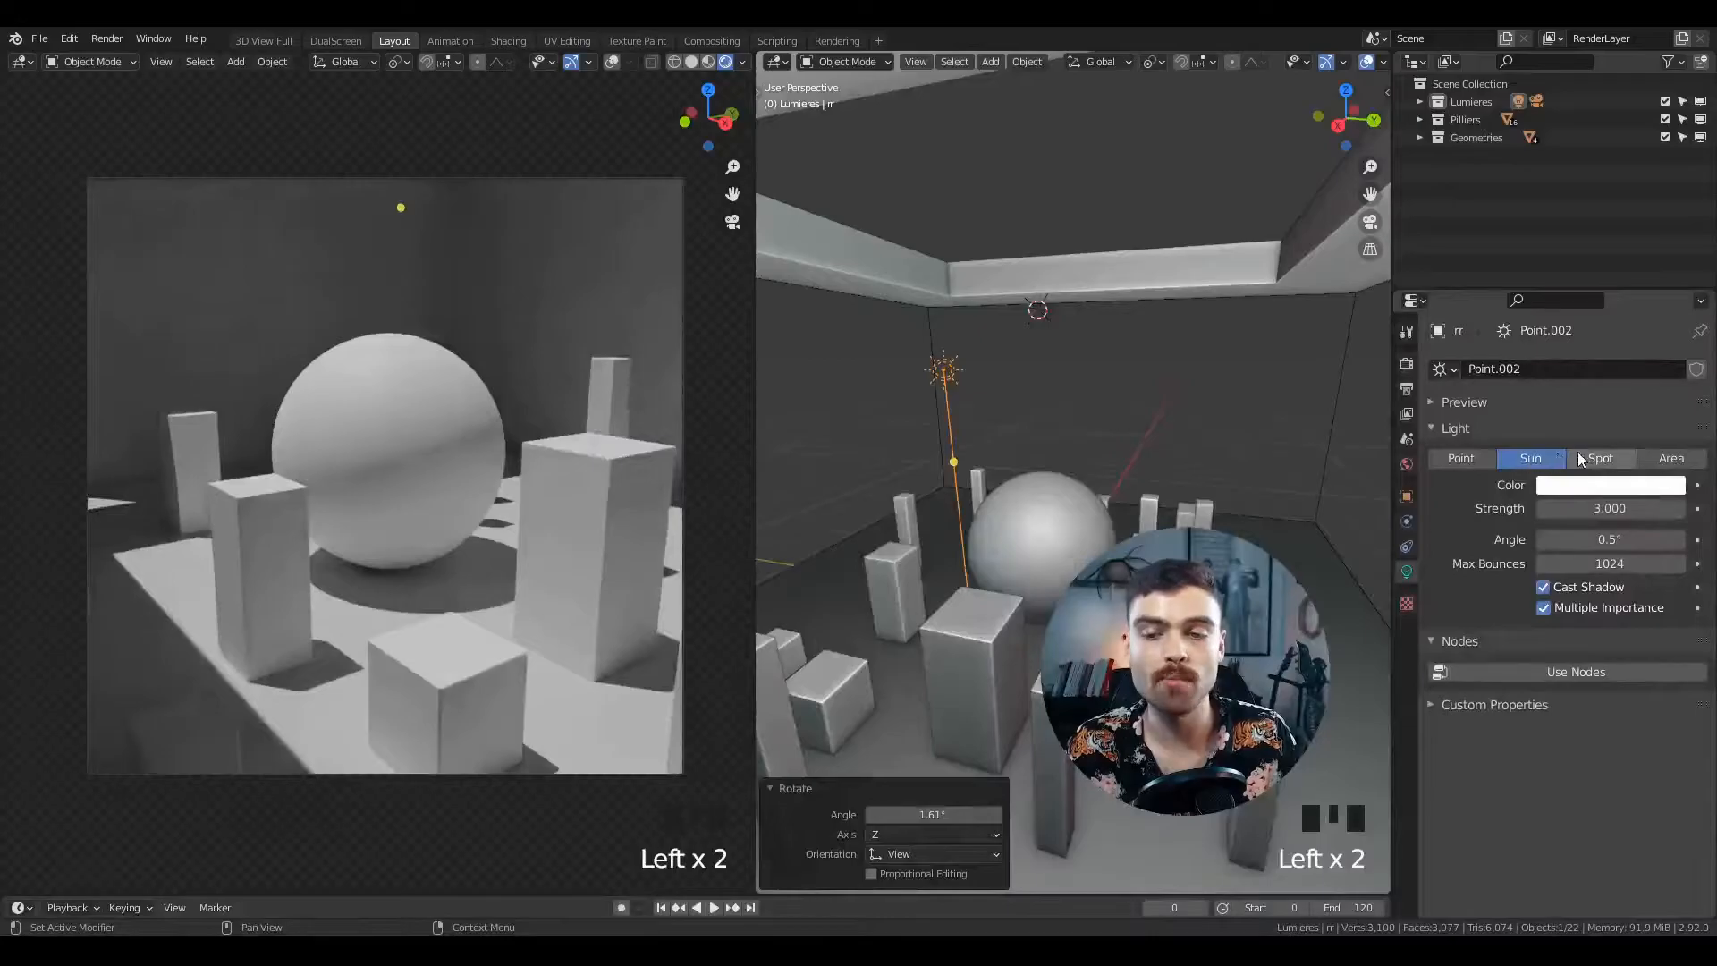
pyautogui.click(1581, 458)
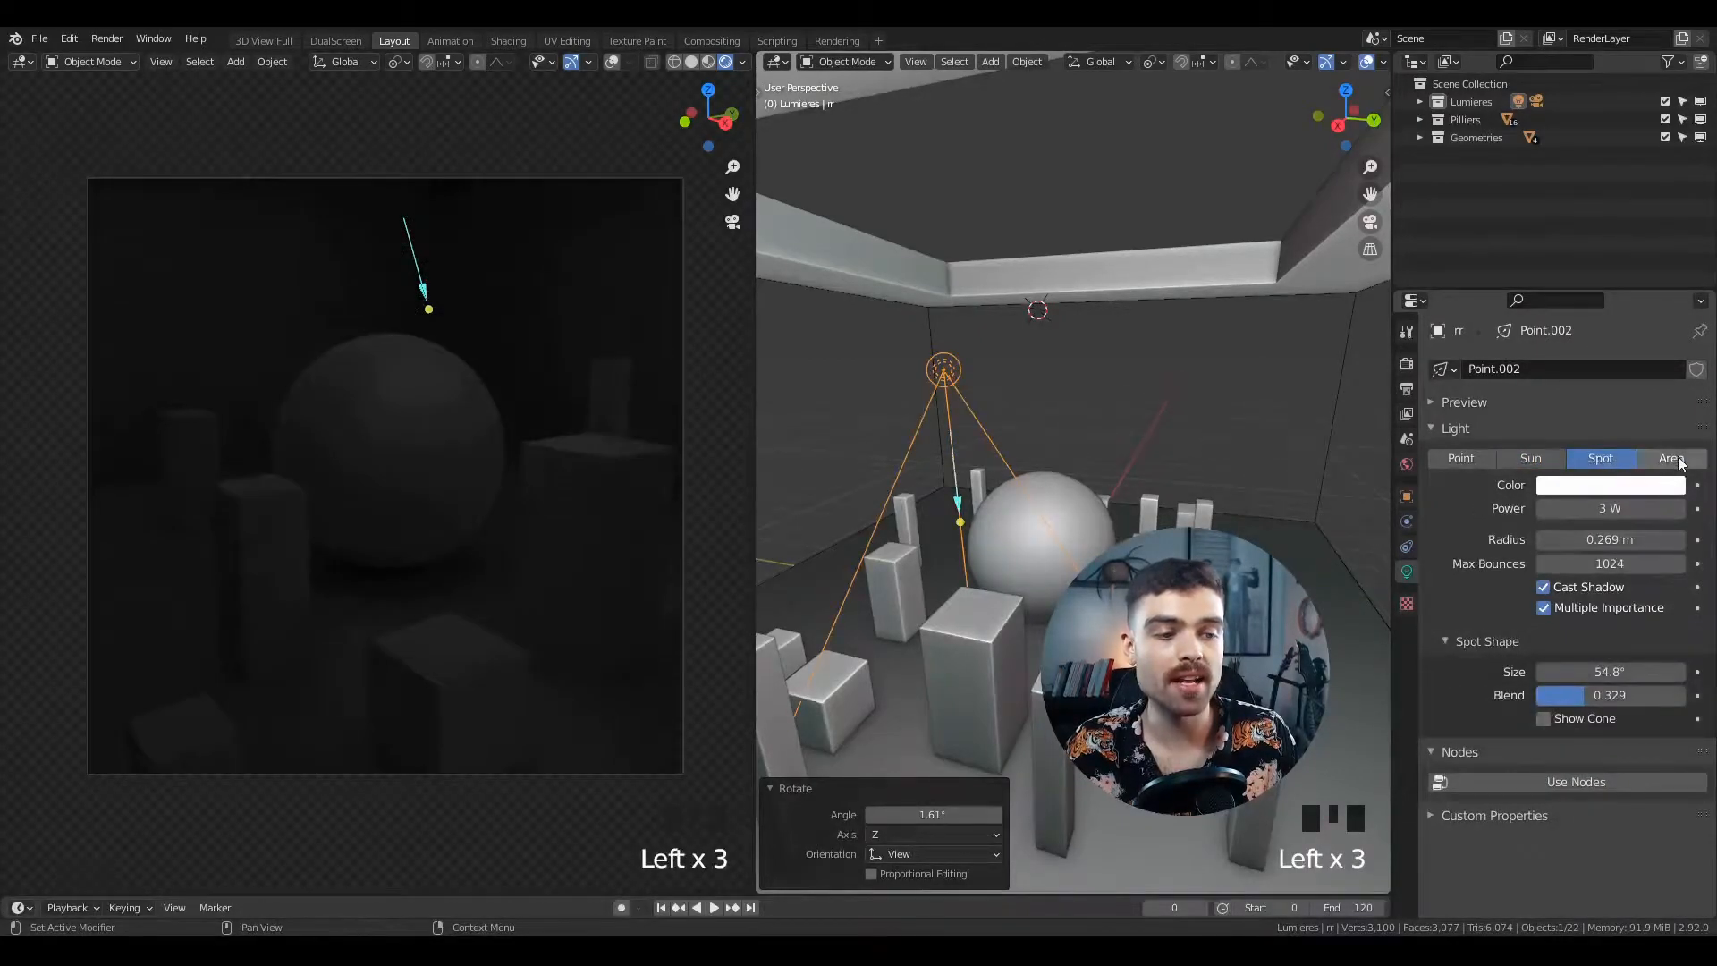
pyautogui.click(1672, 458)
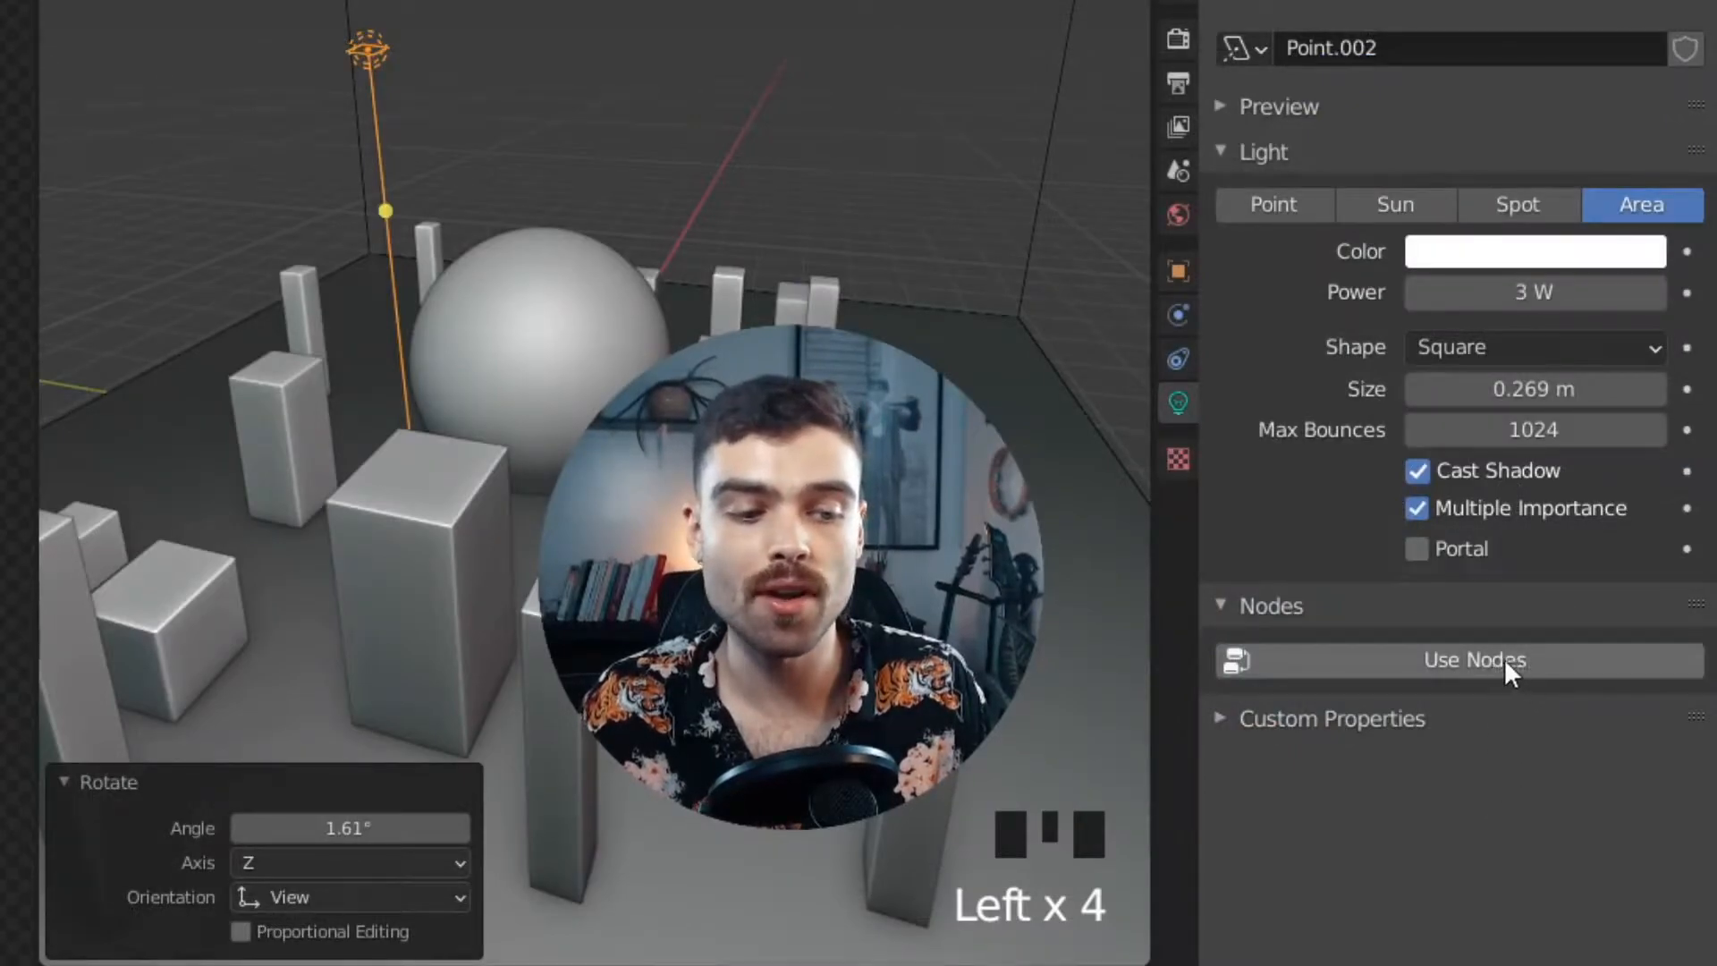
# - Enable nodes on the area light and raise its emission strength to 18.1
pyautogui.click(1504, 662)
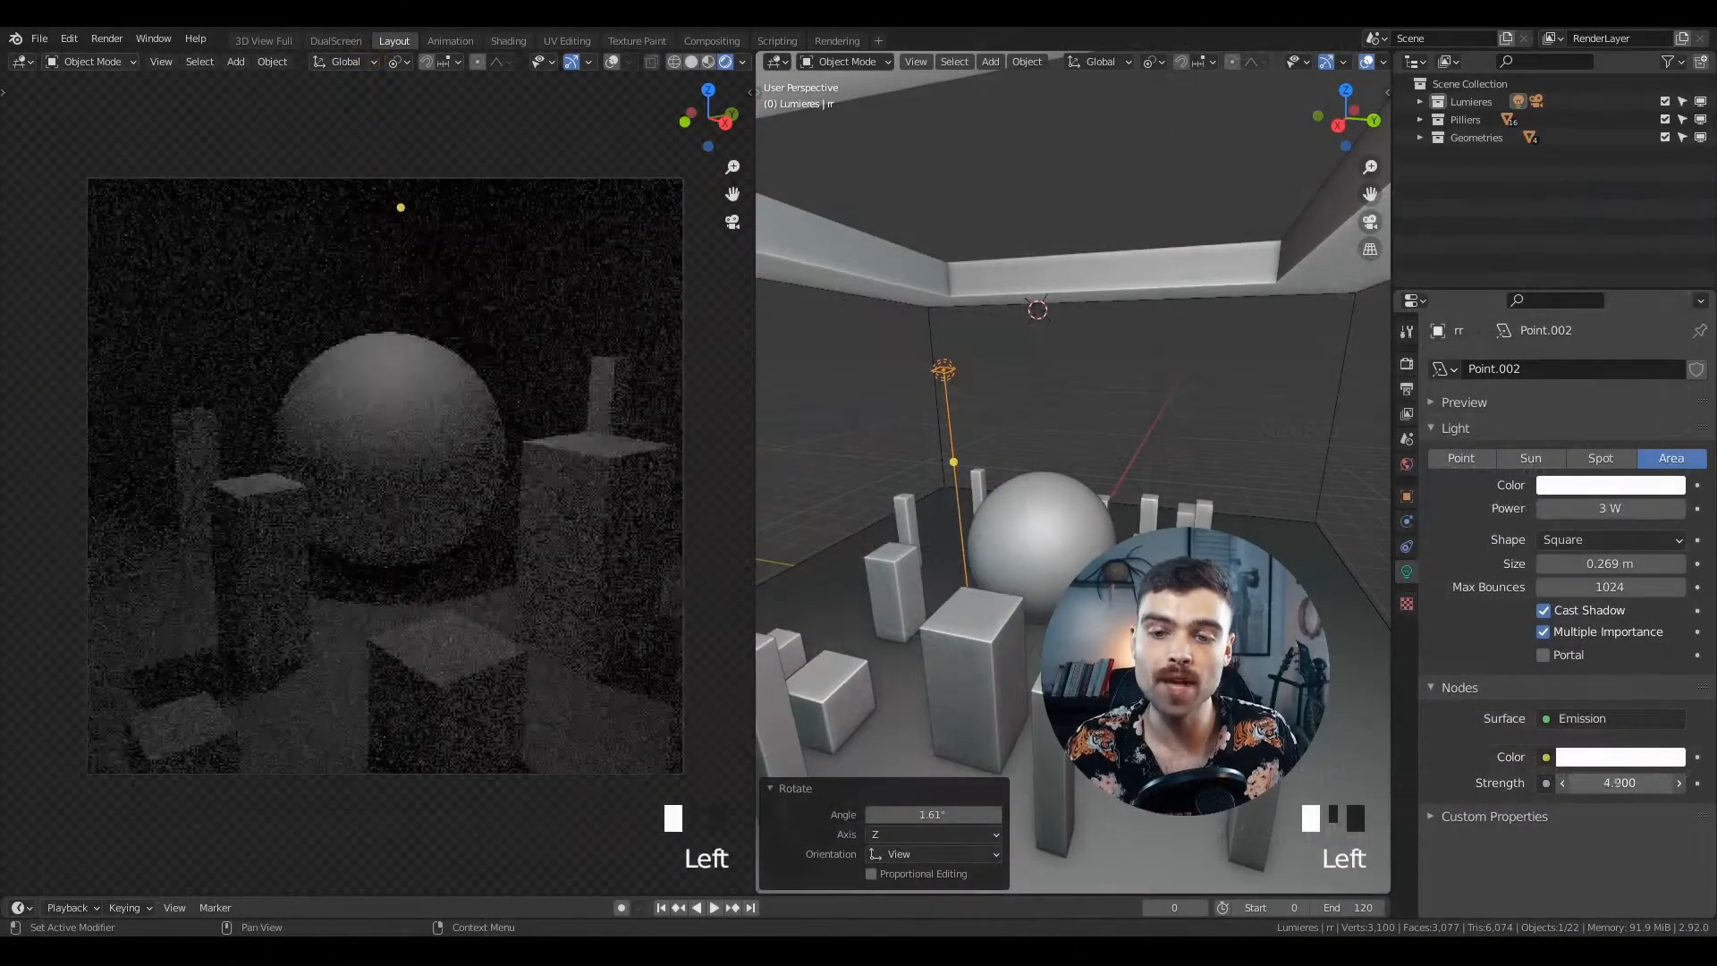
pyautogui.moveTo(1617, 783); pyautogui.dragTo(1677, 783)
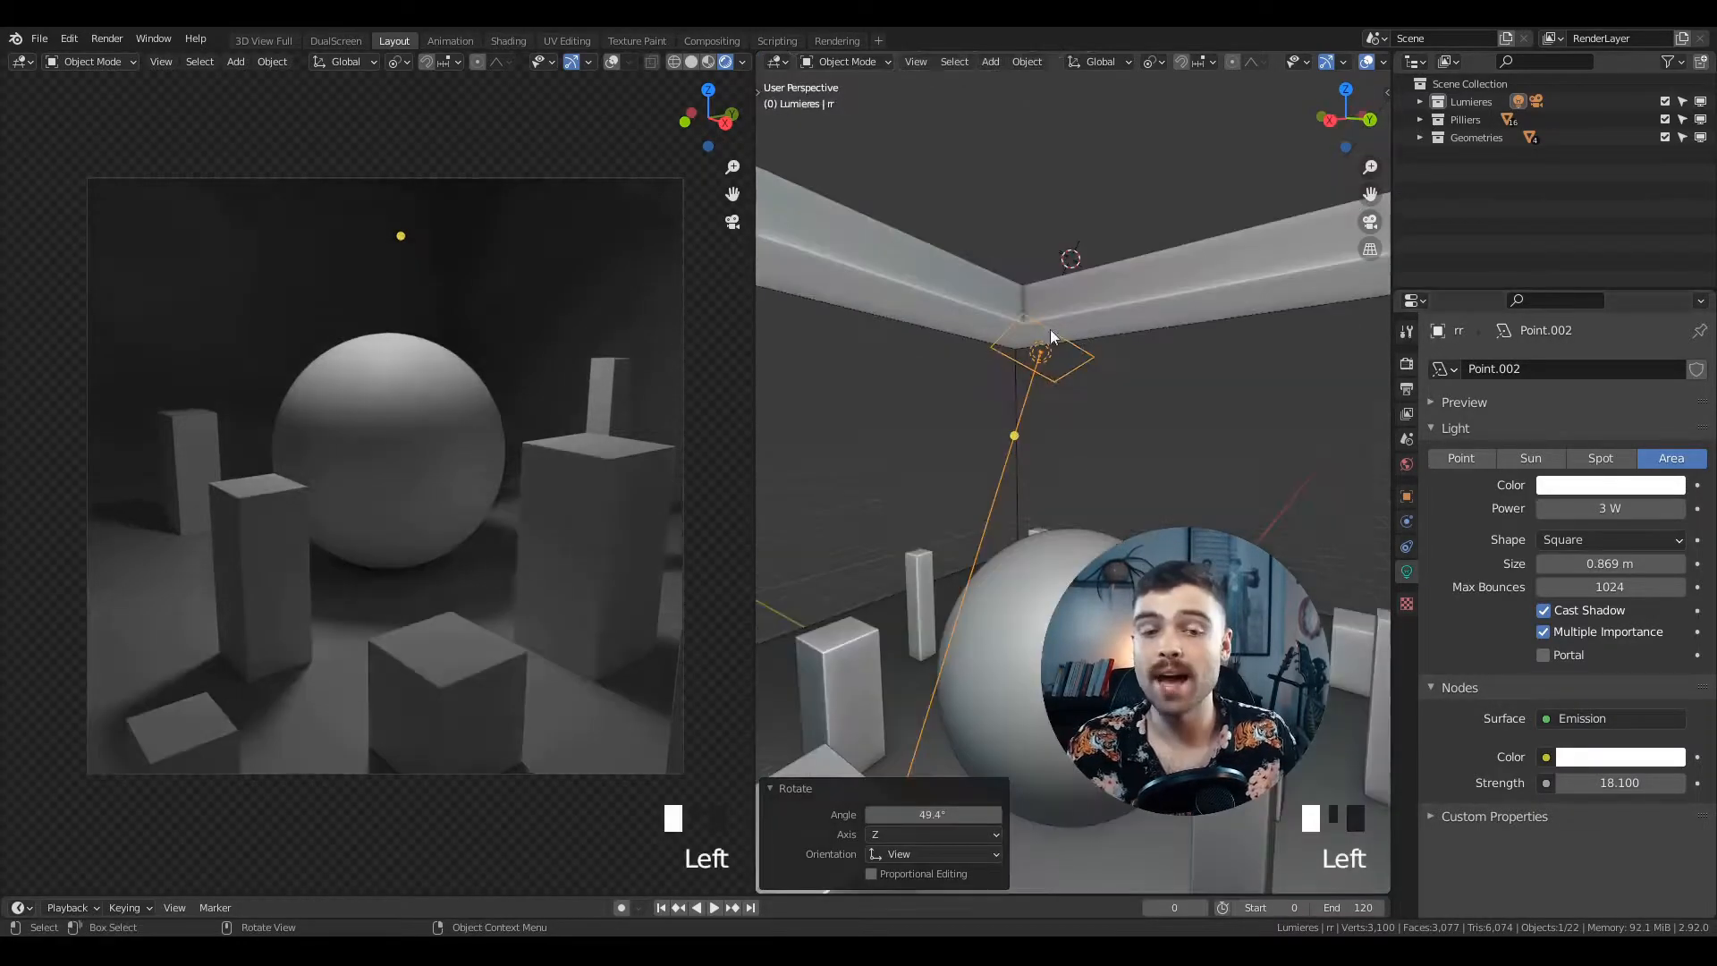
pyautogui.moveTo(1112, 386); pyautogui.dragTo(1099, 399, button='middle')
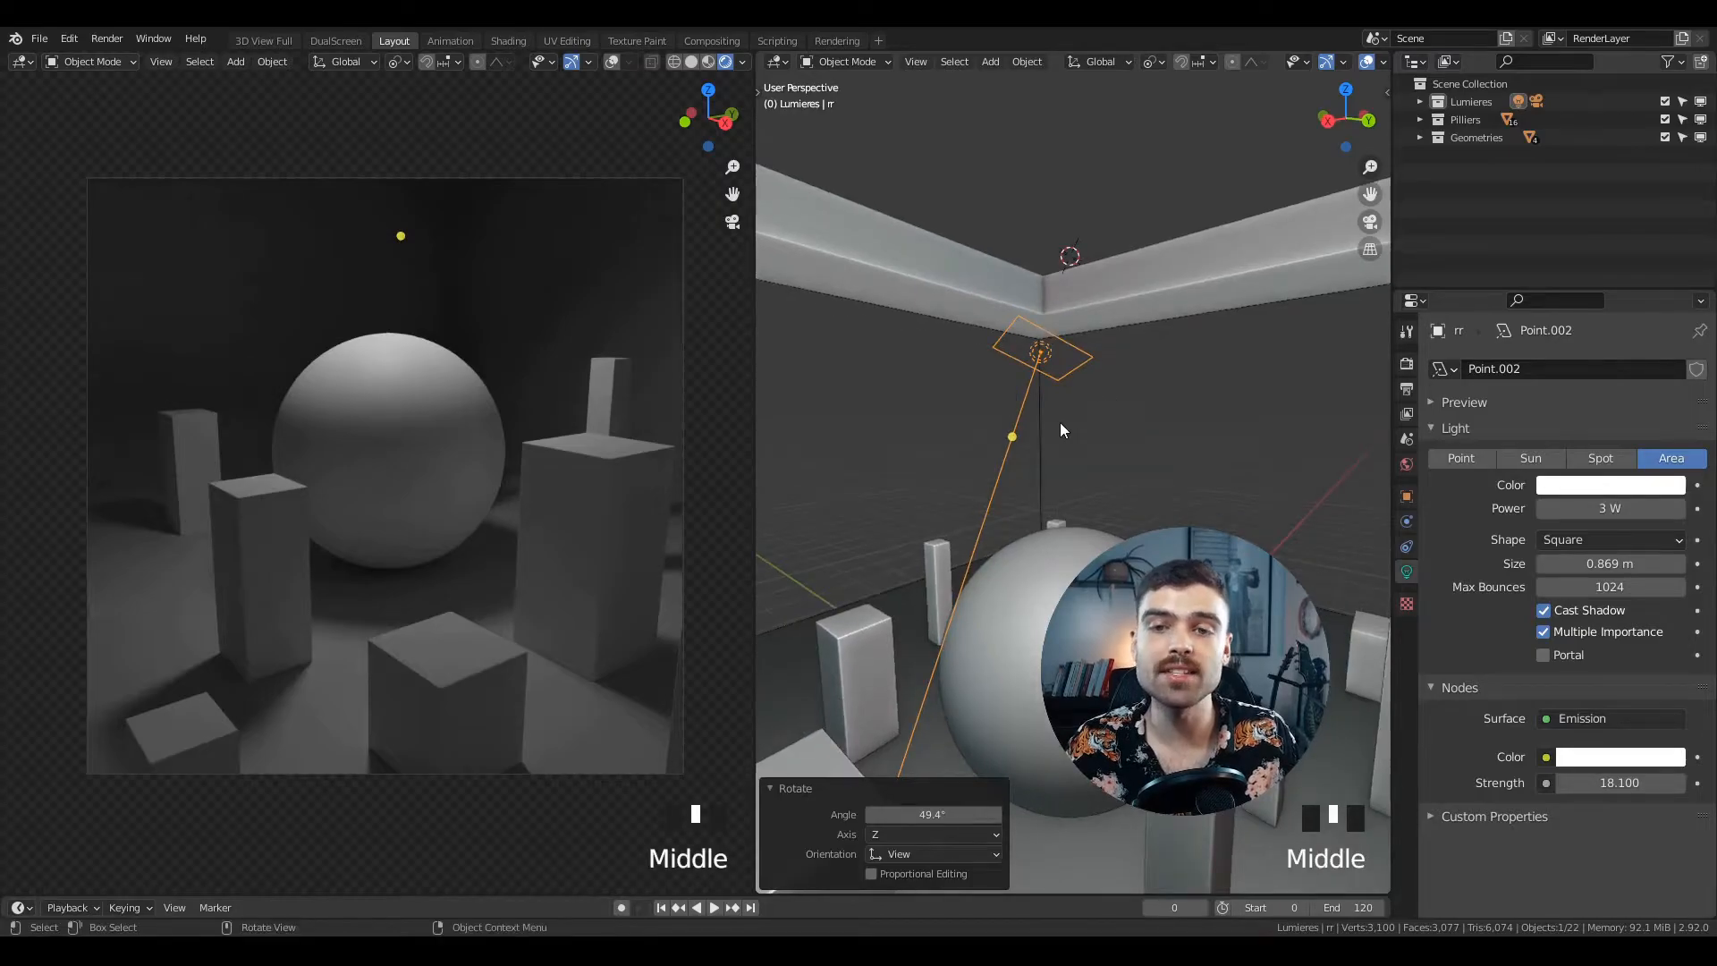
# - Display the light's node tree in the Shading workspace and set its emission strength to 18 from the light settings
pyautogui.click(521, 41)
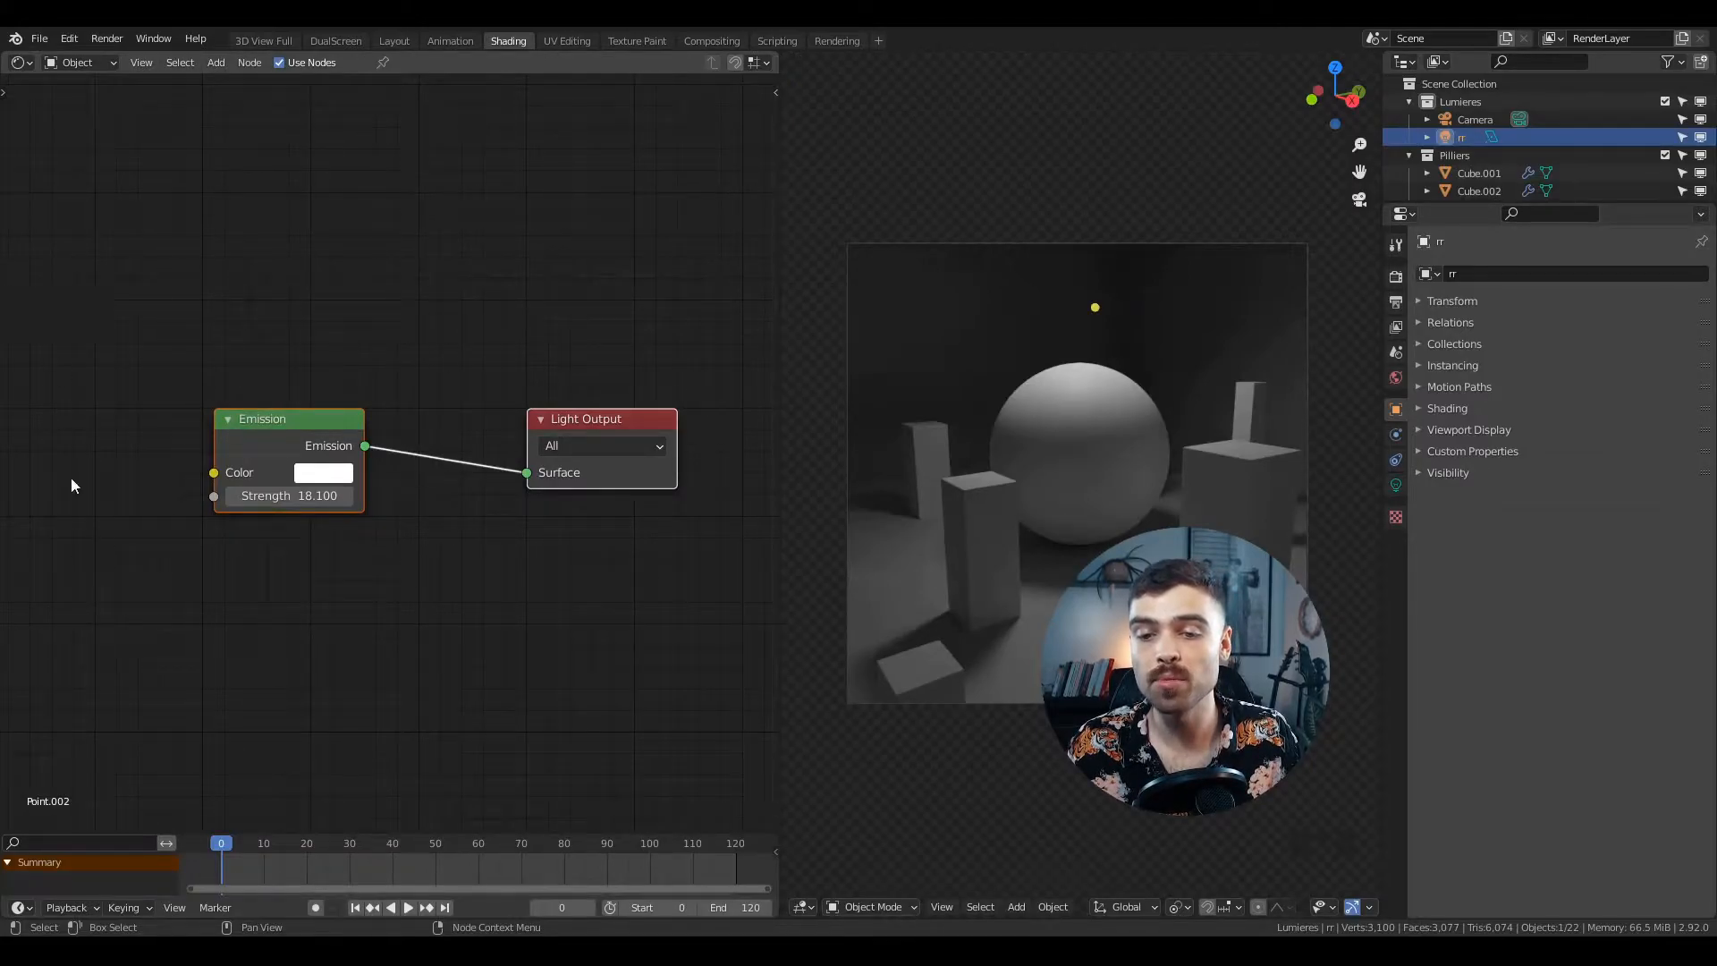
pyautogui.click(1395, 484)
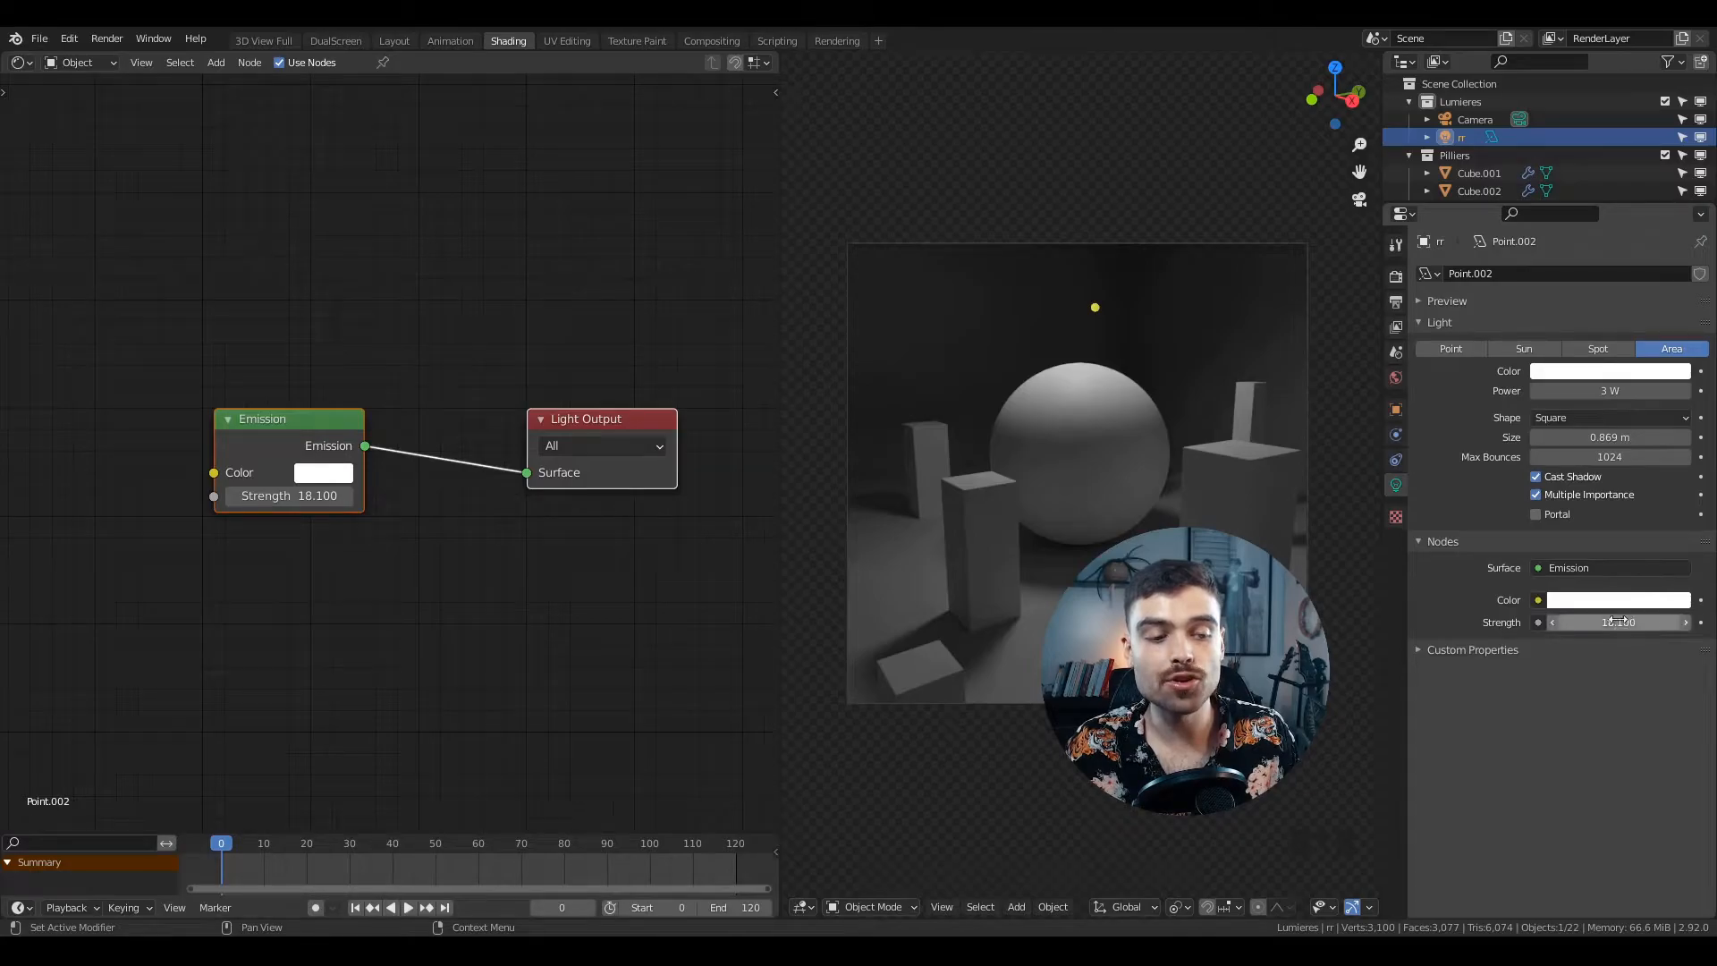
pyautogui.moveTo(1624, 623)
pyautogui.mouseDown()
pyautogui.moveTo(1540, 623)
pyautogui.moveTo(1621, 623)
pyautogui.mouseUp()
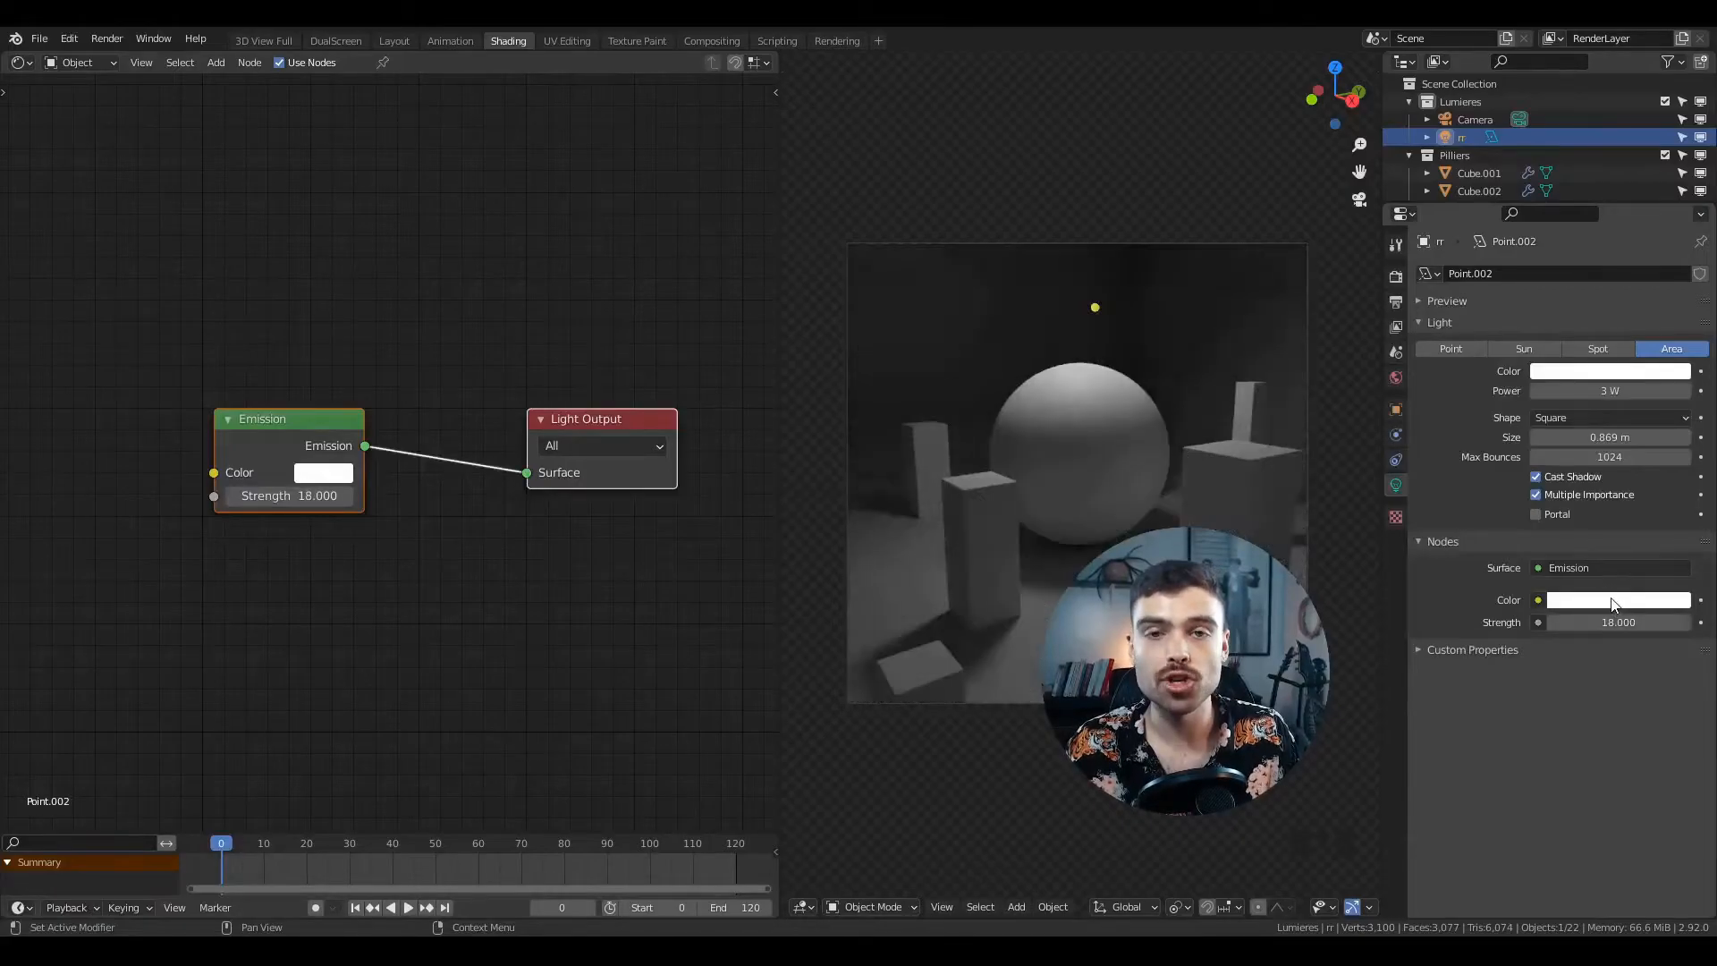
# - Try a different emission colour on the area light's Emission shader
pyautogui.click(1621, 601)
pyautogui.moveTo(1601, 424)
pyautogui.mouseDown()
pyautogui.moveTo(1620, 442)
pyautogui.moveTo(1619, 387)
pyautogui.mouseUp()
pyautogui.keyDown('ctrl'); pyautogui.moveTo(725, 417); pyautogui.dragTo(480, 371, button='middle'); pyautogui.keyUp('ctrl')
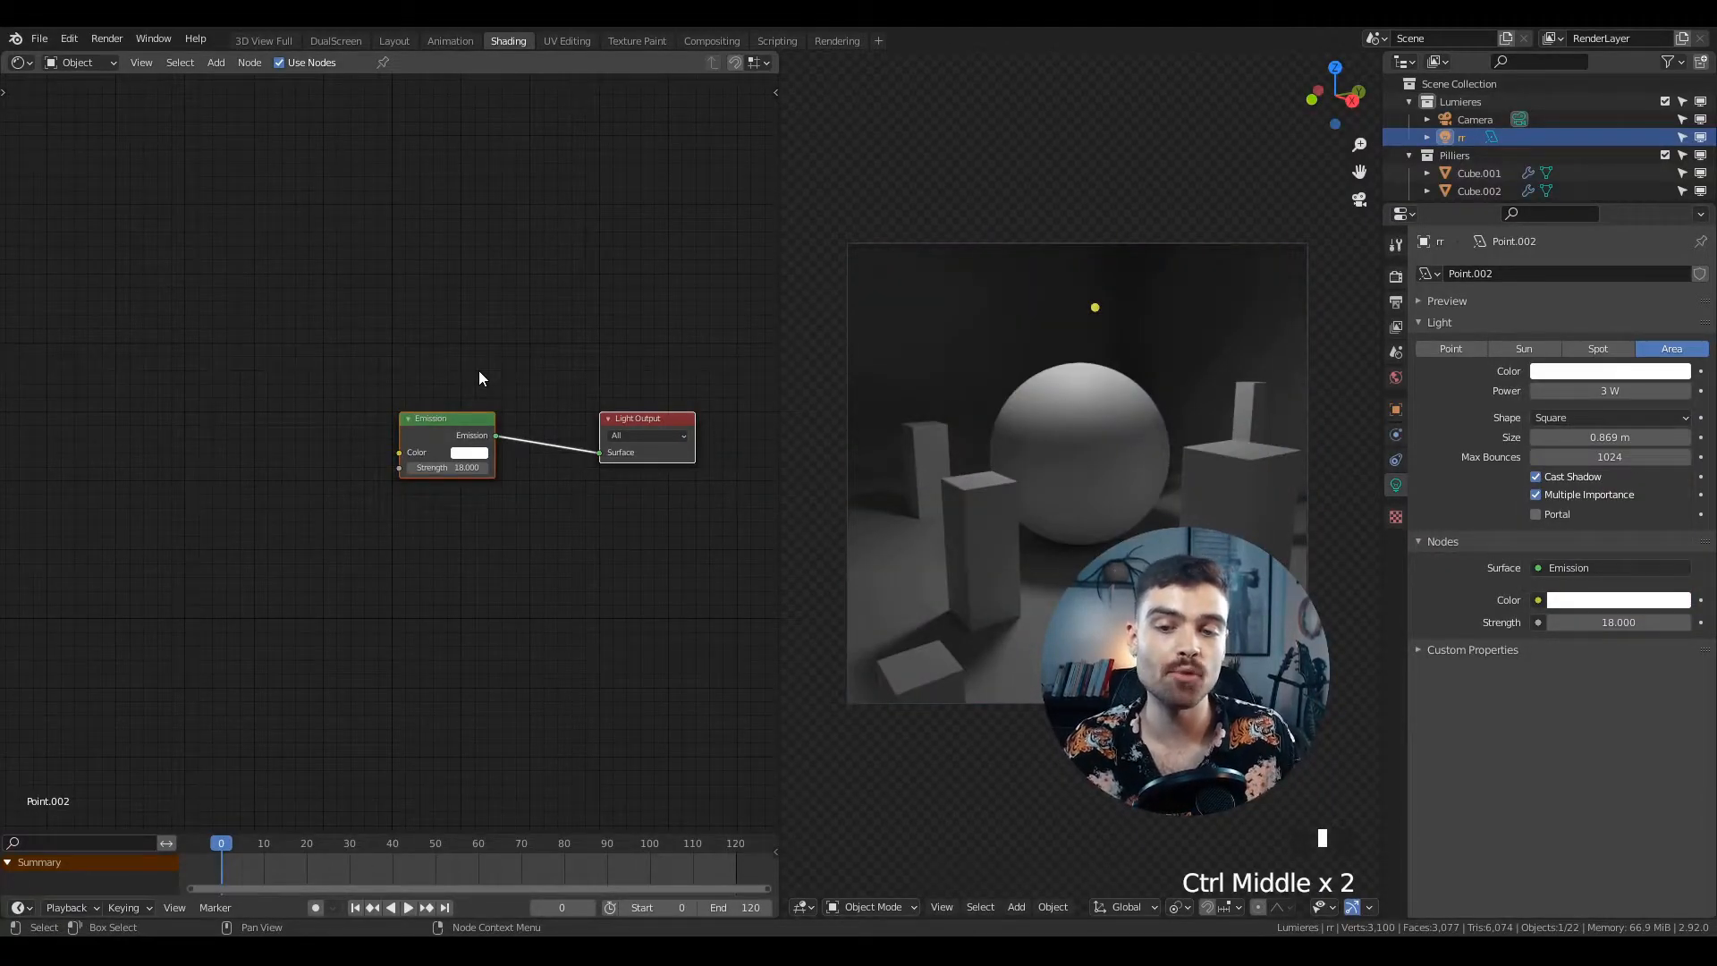
pyautogui.keyDown('ctrl'); pyautogui.moveTo(454, 394); pyautogui.dragTo(415, 369, button='middle'); pyautogui.keyUp('ctrl')
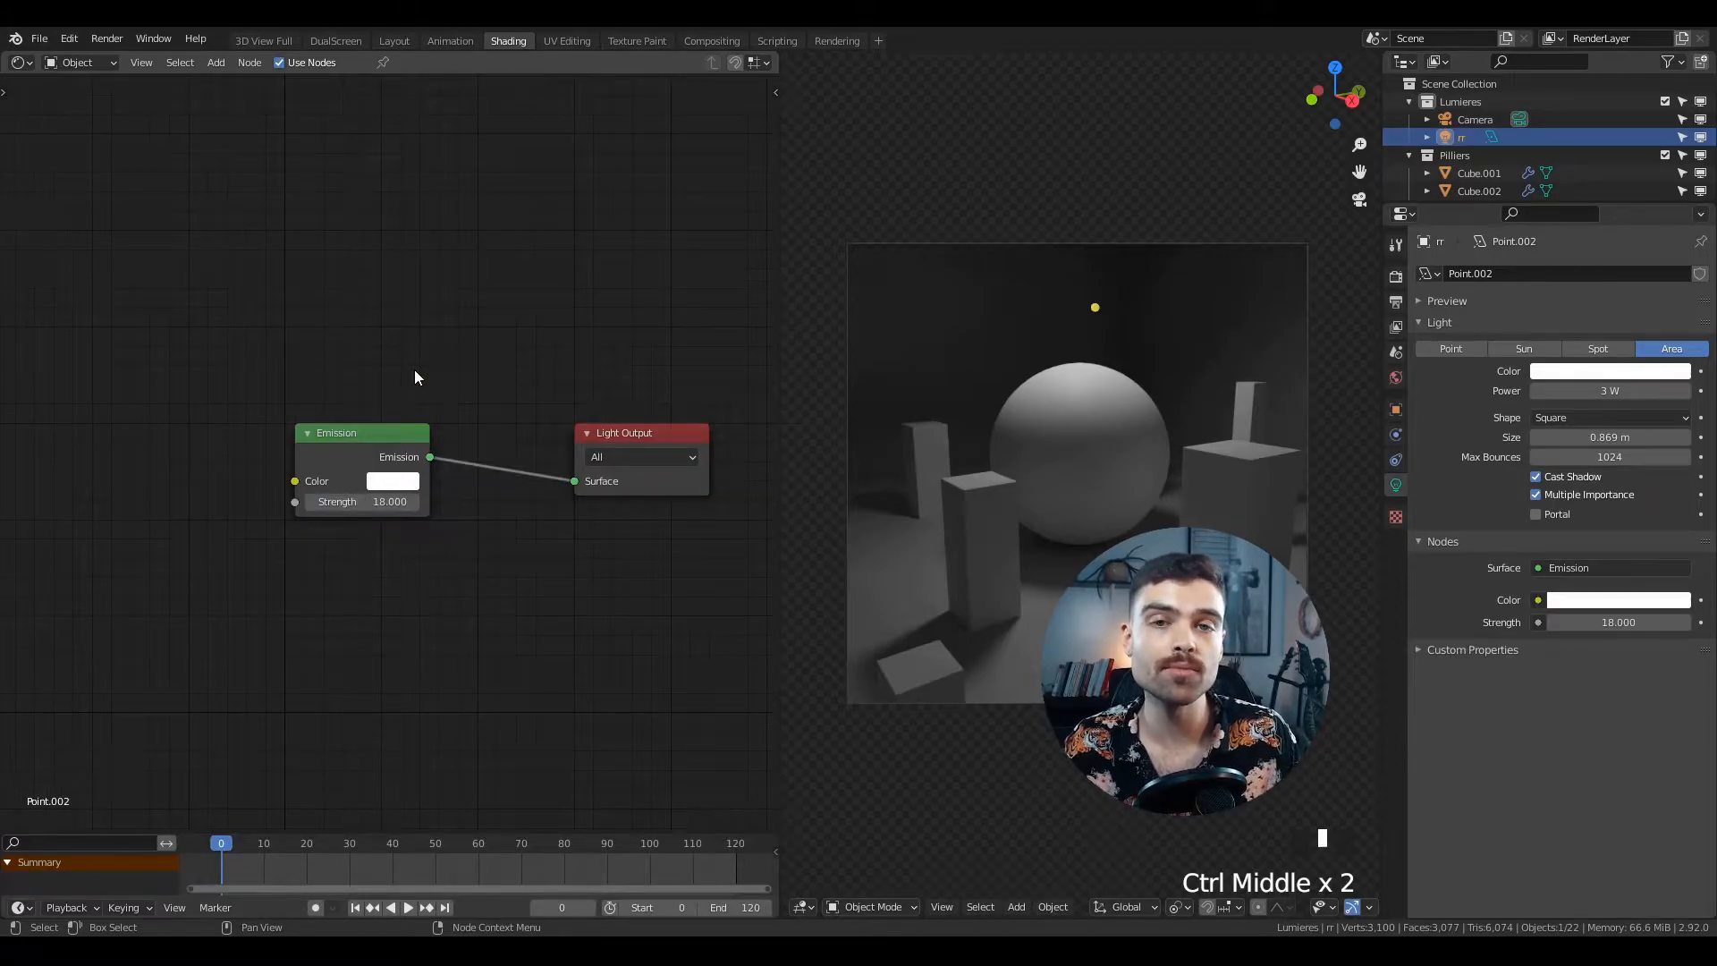
# - Change the area light to a Sun light and set its Emission node strength to 1
pyautogui.click(1529, 351)
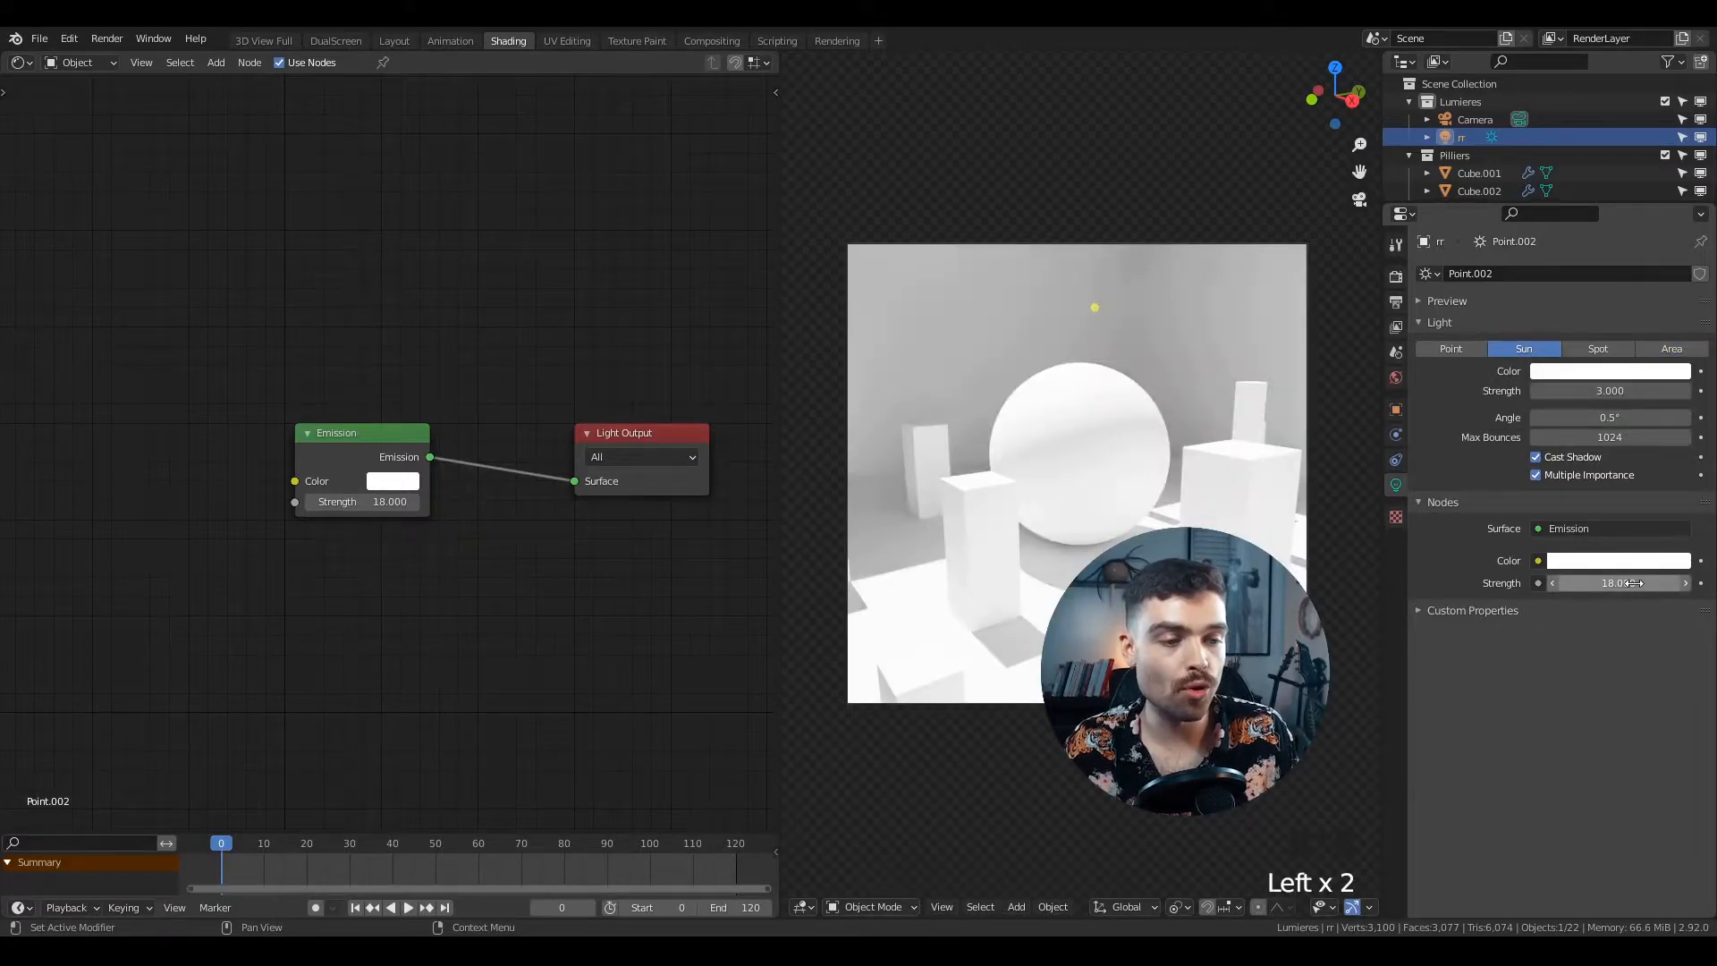
pyautogui.click(1633, 583)
pyautogui.write('1')
pyautogui.press('Return')
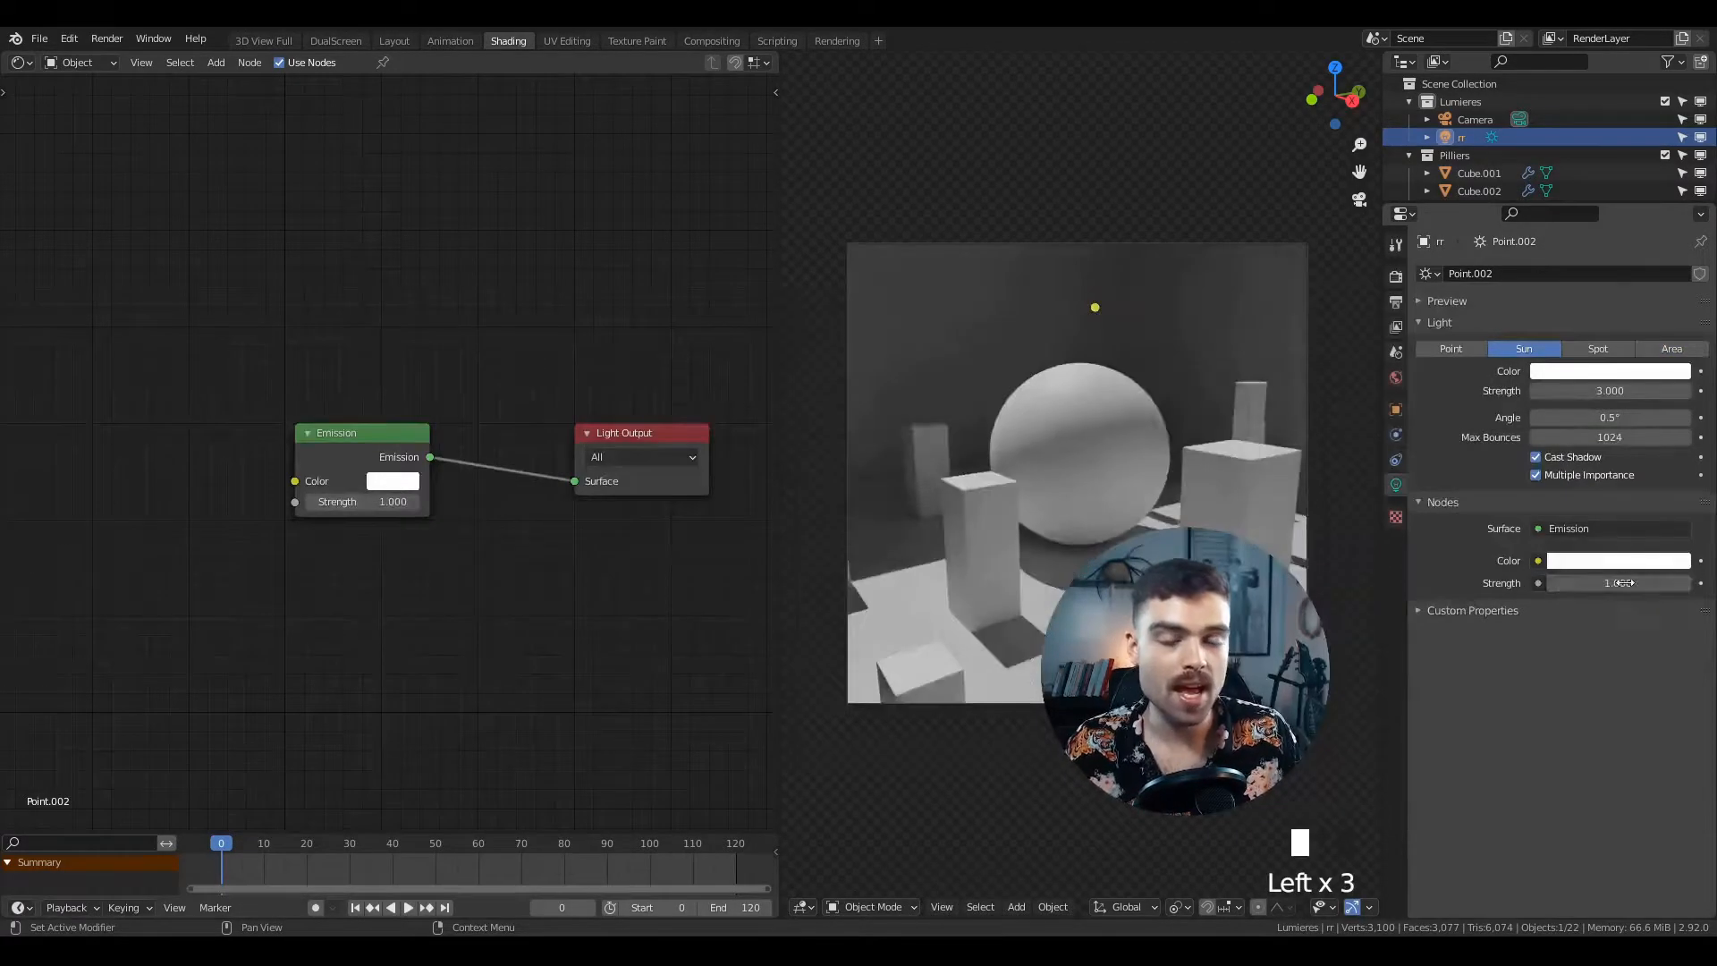
# - Add a Blackbody converter node and connect its Color output to the sun light's Emission Color
pyautogui.keyDown('shift'); pyautogui.moveTo(295, 480); pyautogui.dragTo(182, 449, button='middle'); pyautogui.keyUp('shift')
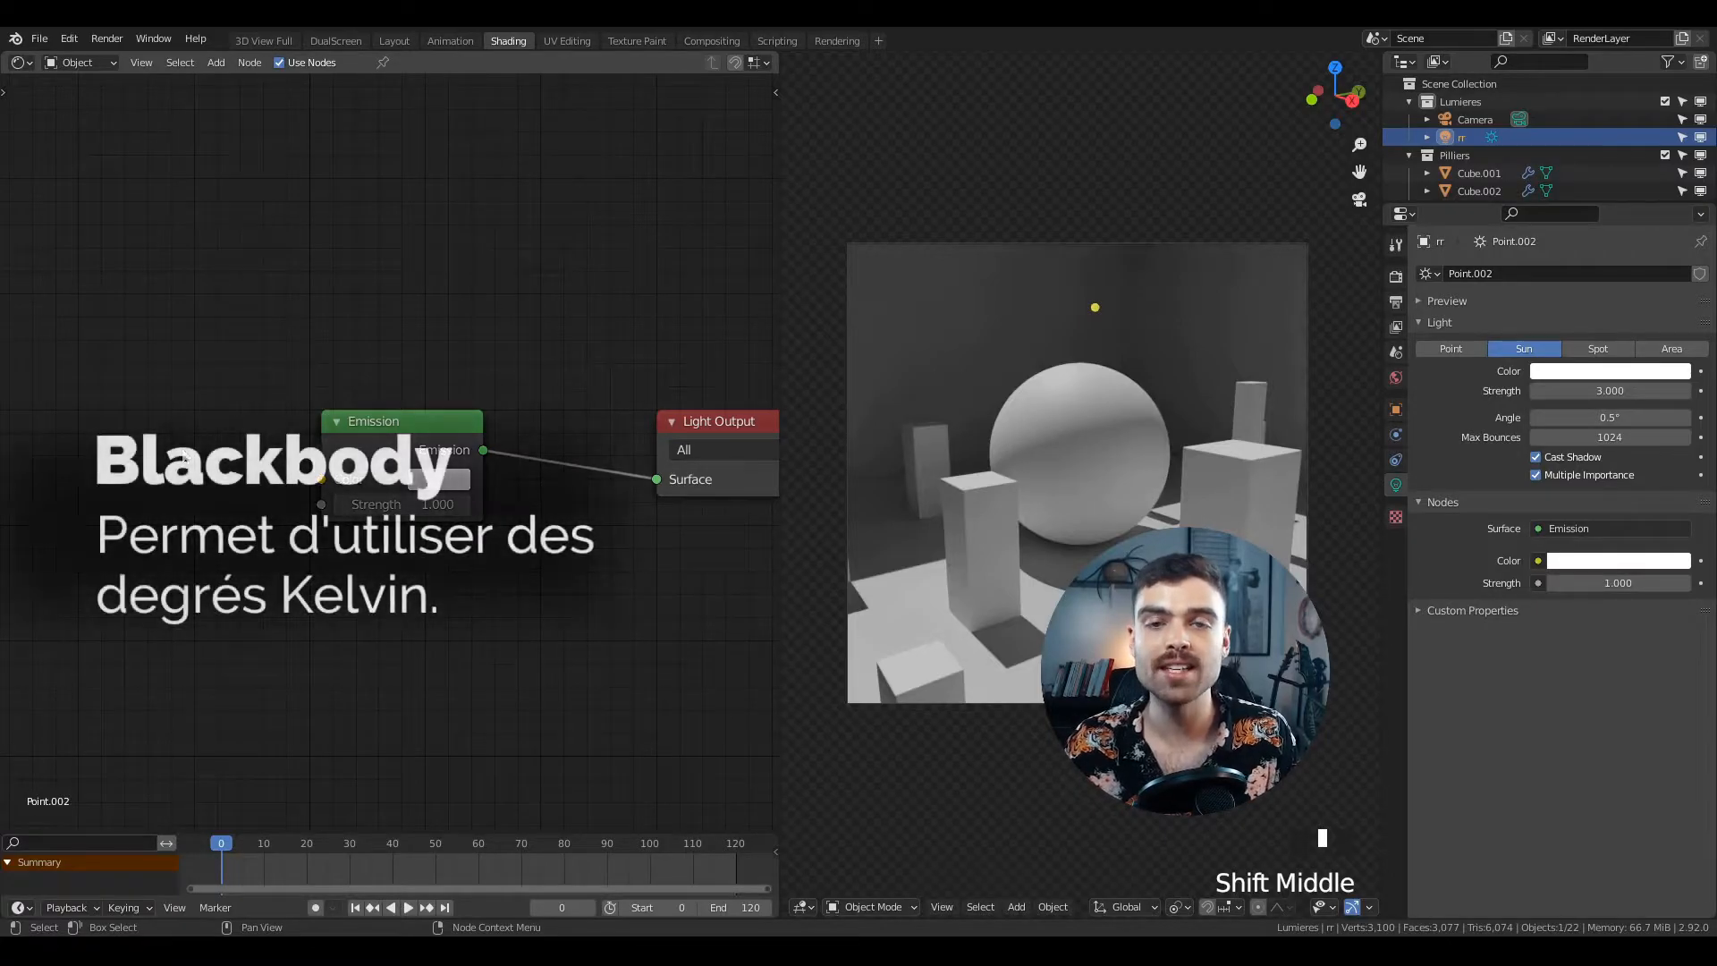
pyautogui.keyDown('shift'); pyautogui.moveTo(141, 303); pyautogui.dragTo(224, 284, button='middle'); pyautogui.keyUp('shift')
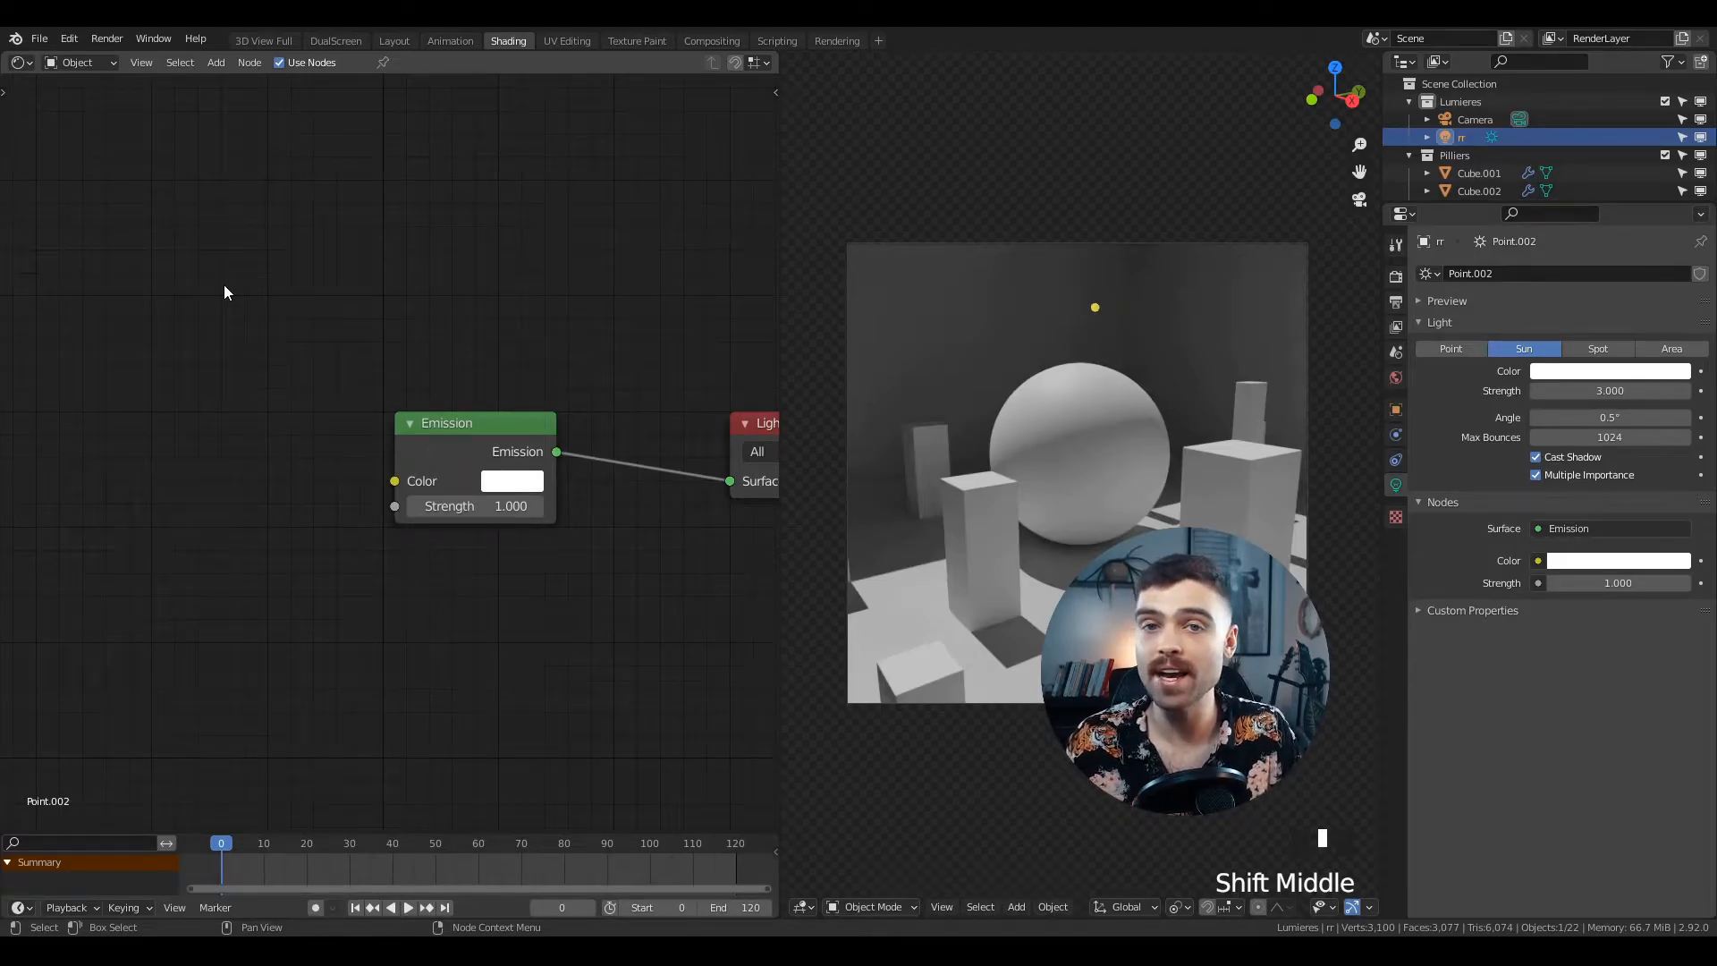
pyautogui.hotkey('shift', 'a')
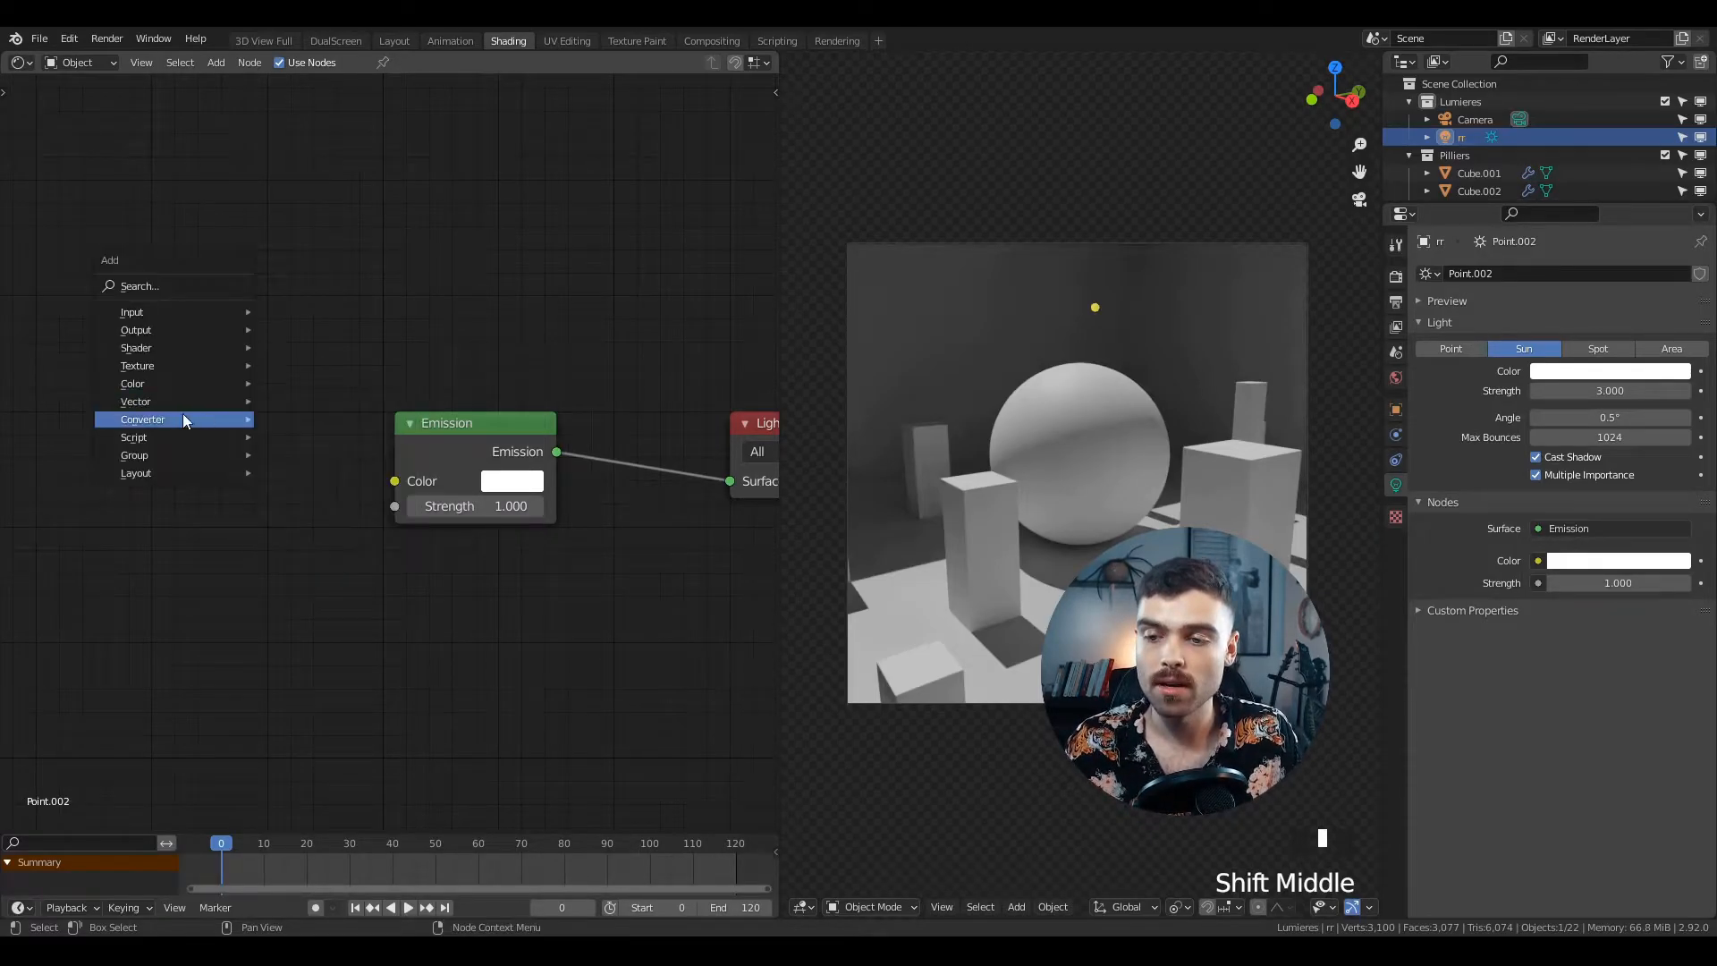
pyautogui.moveTo(184, 416)
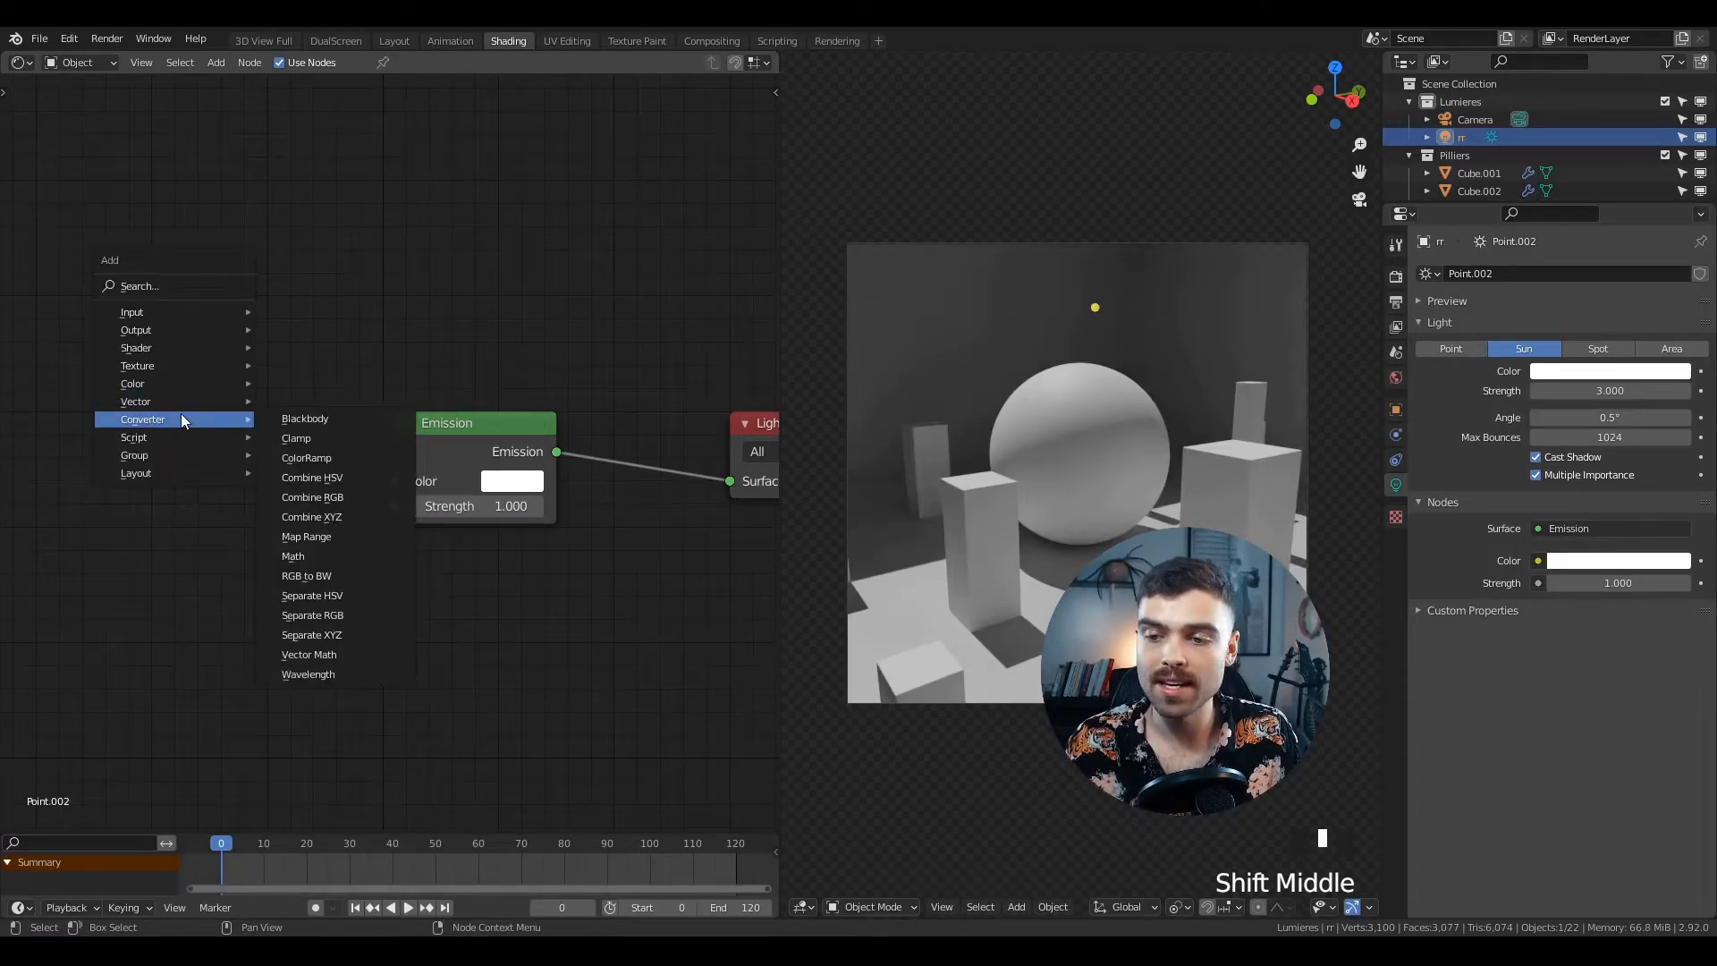
pyautogui.click(323, 418)
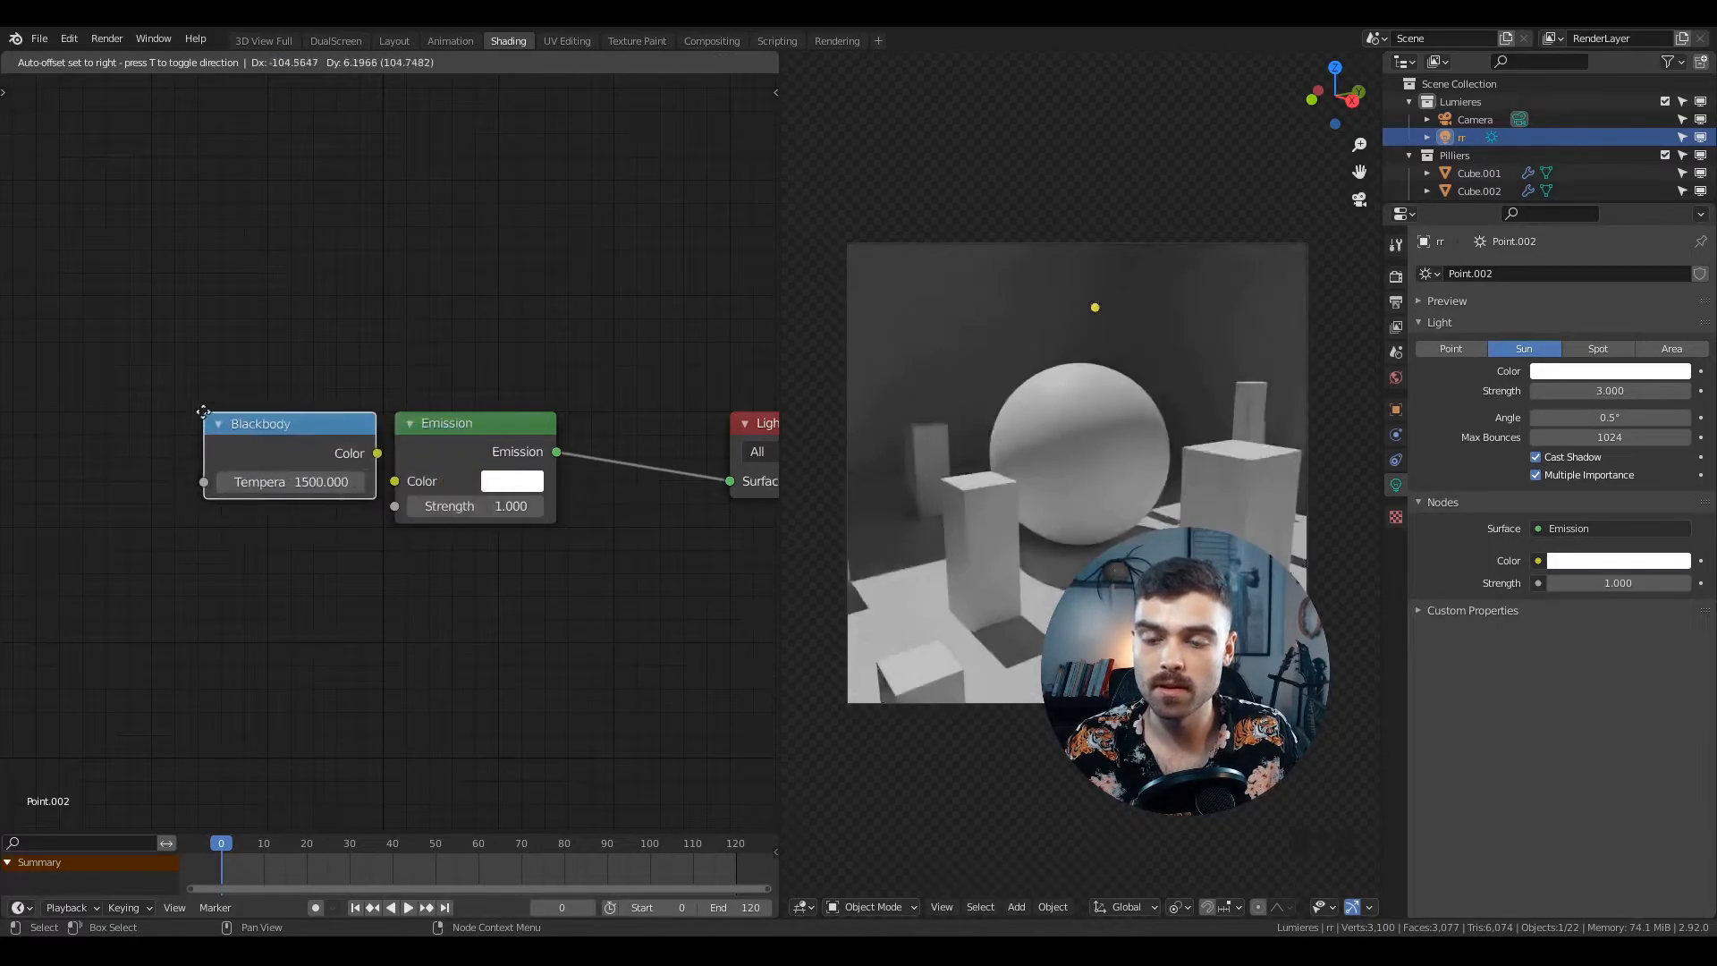
pyautogui.click(182, 431)
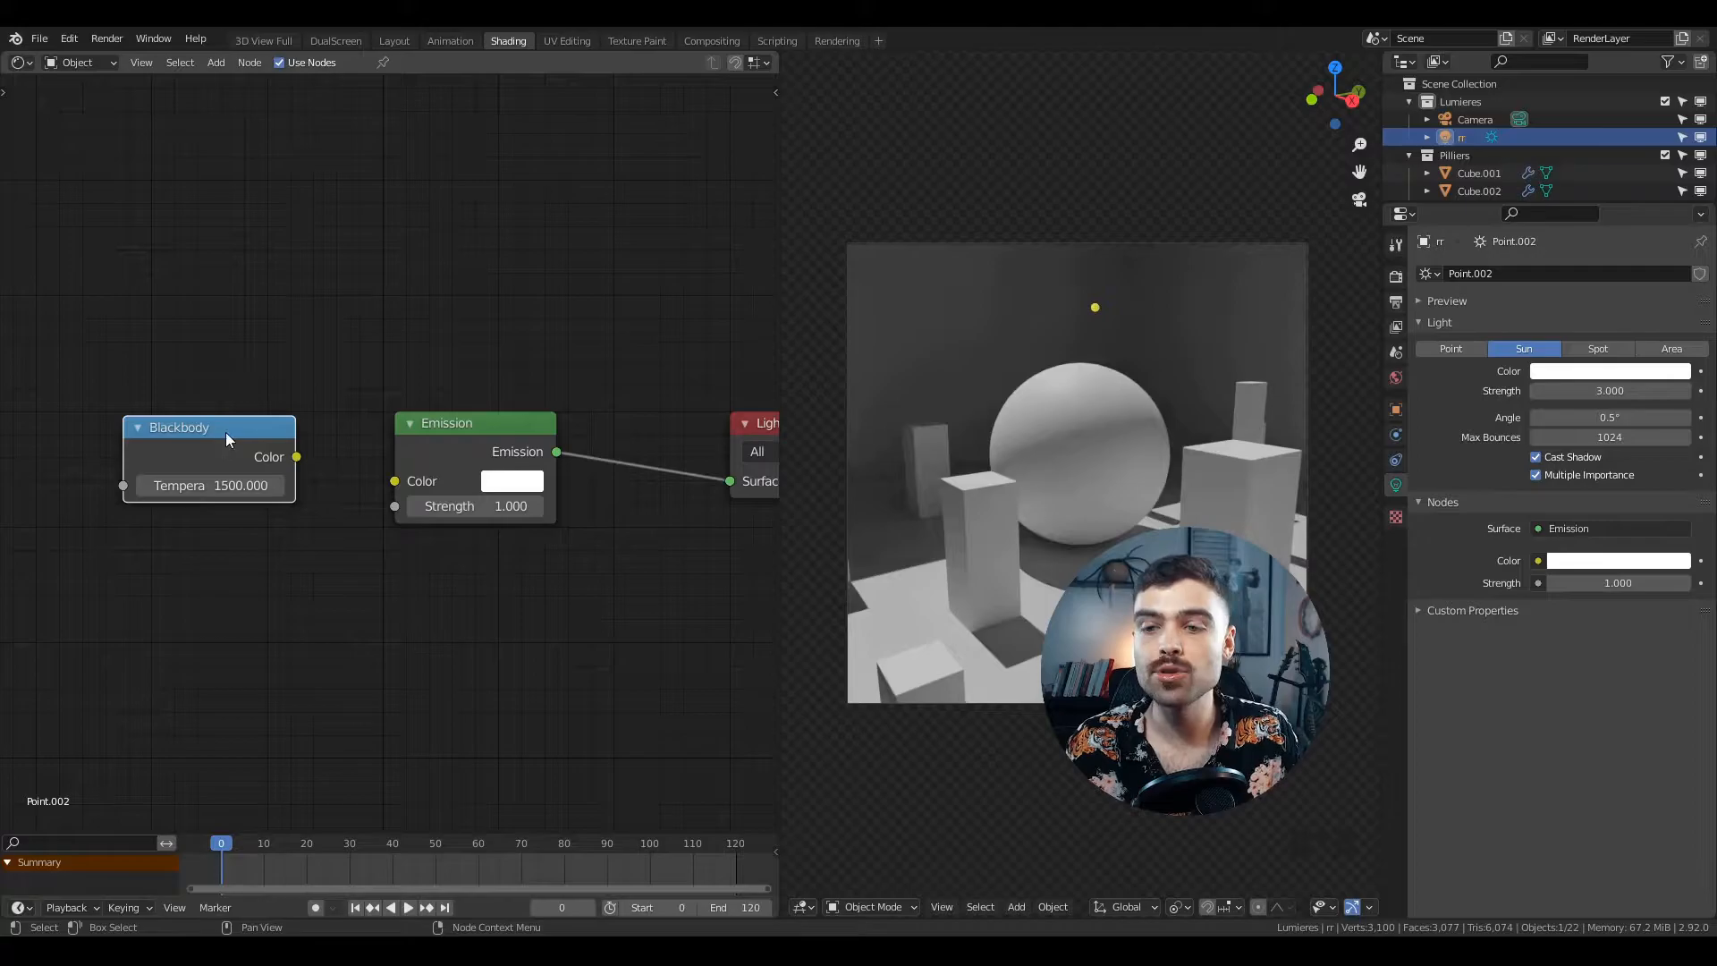
pyautogui.moveTo(297, 457); pyautogui.dragTo(396, 483)
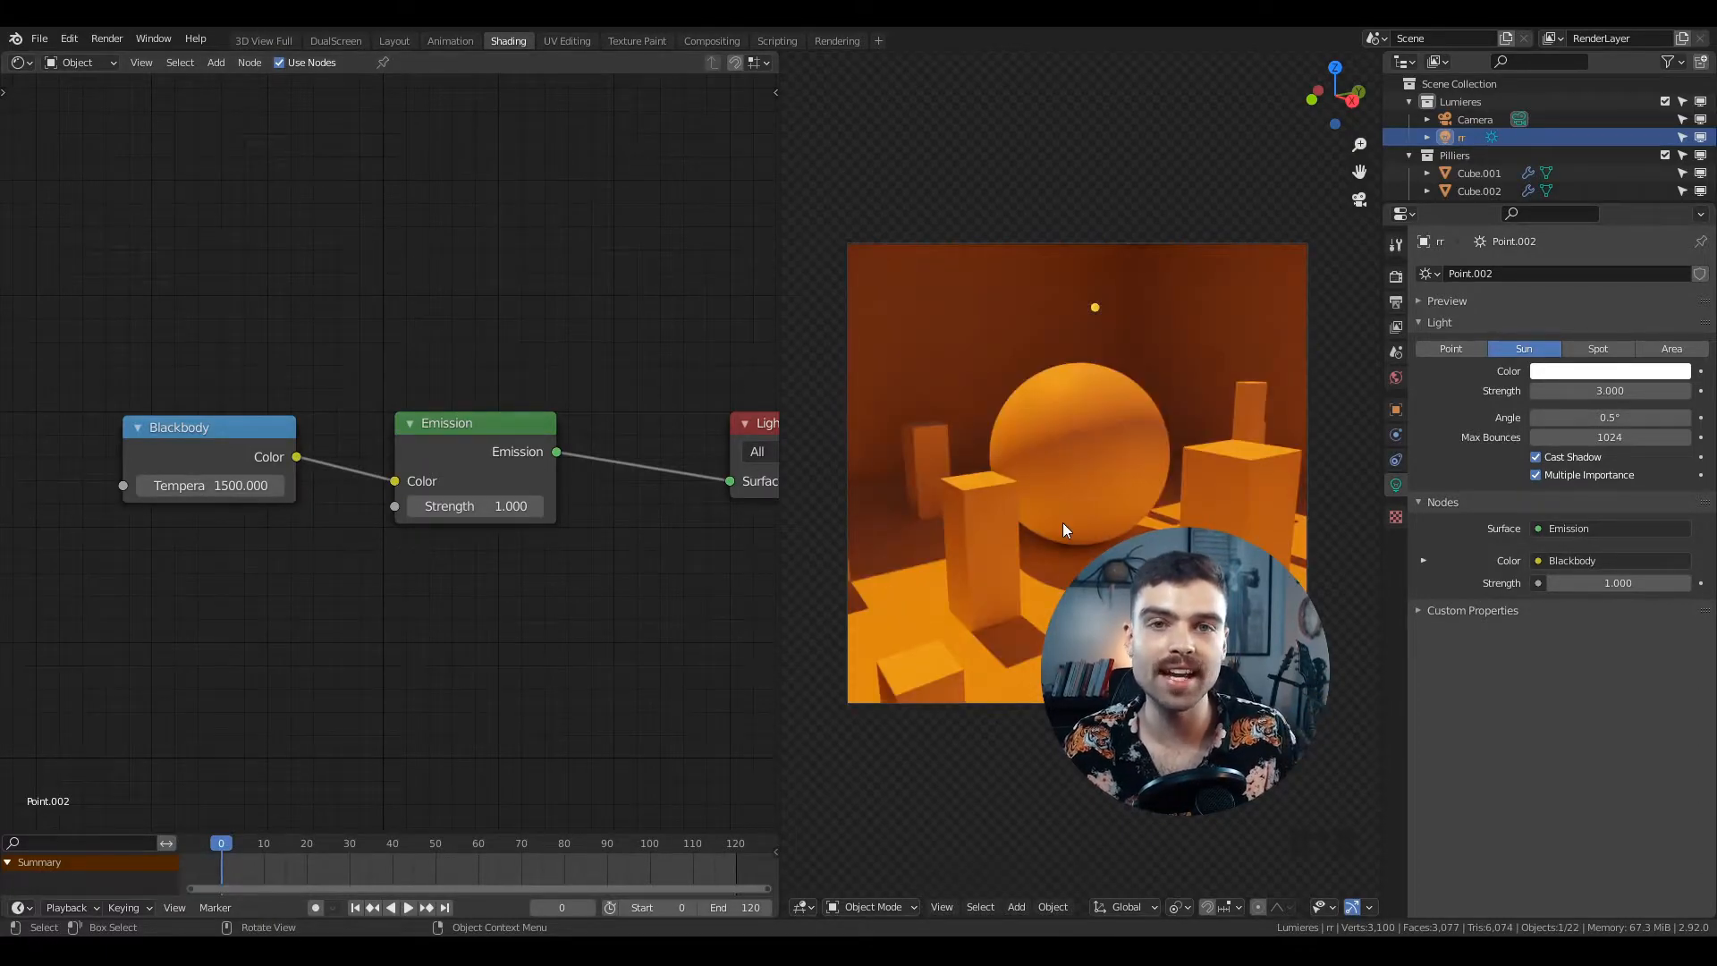
# - Set the Blackbody node's temperature to 6500
pyautogui.moveTo(288, 512); pyautogui.dragTo(310, 517, button='middle')
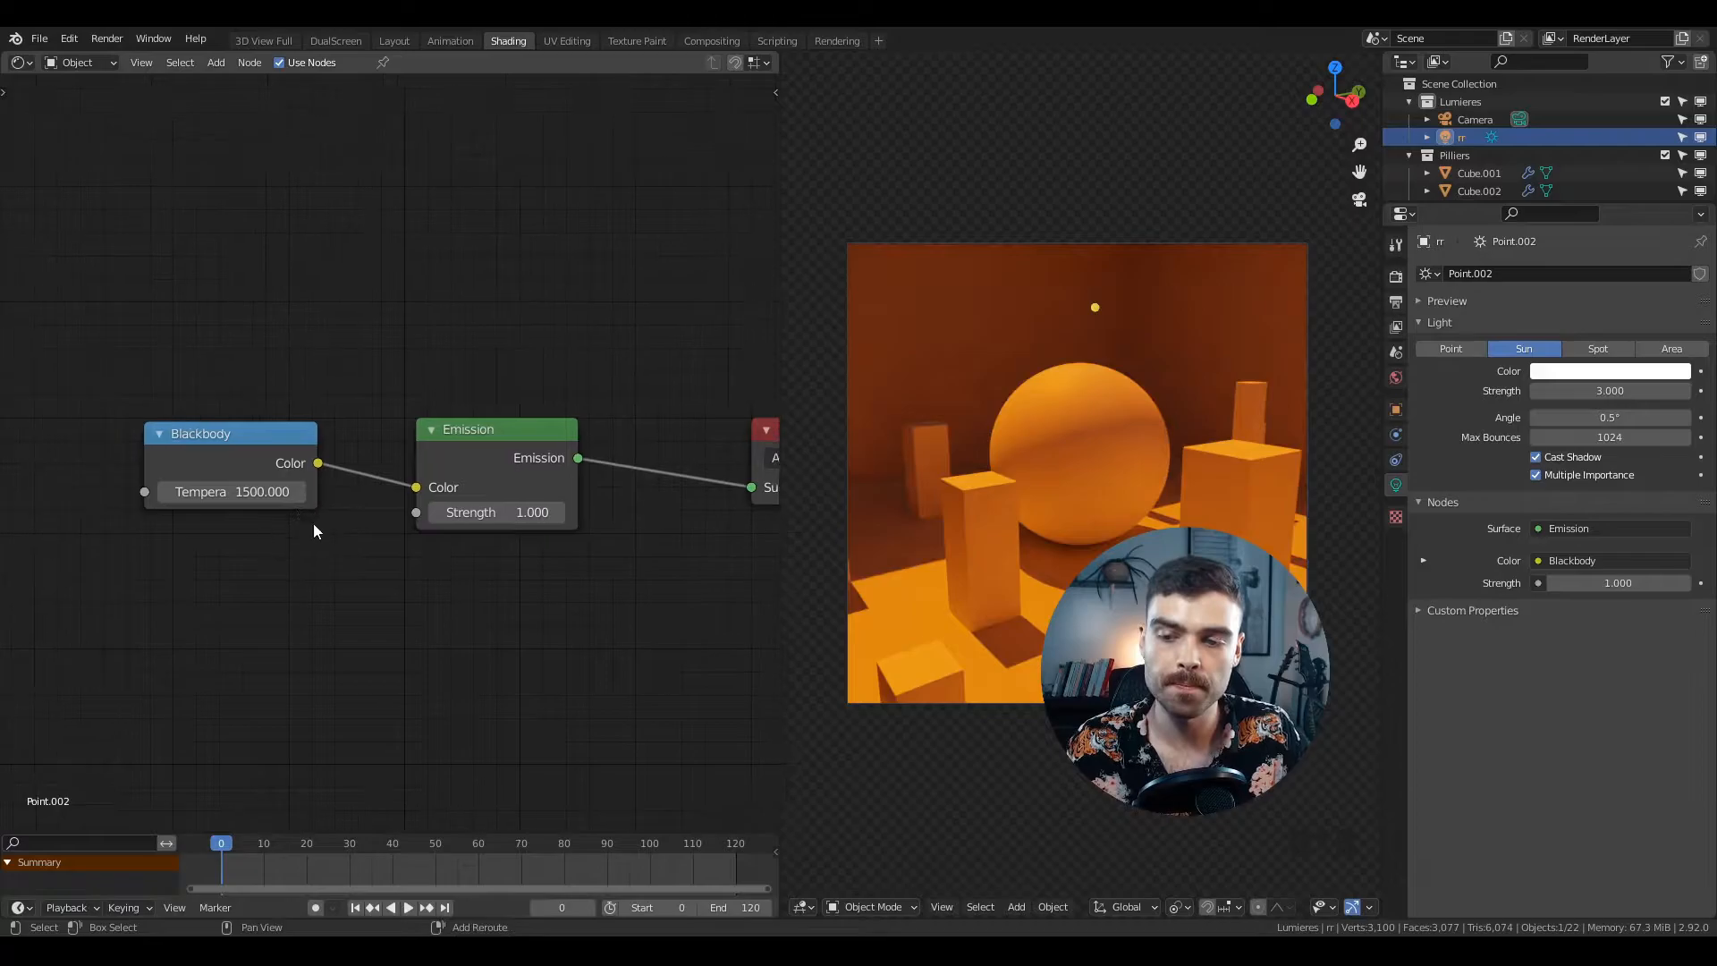
pyautogui.click(265, 491)
pyautogui.write('6500')
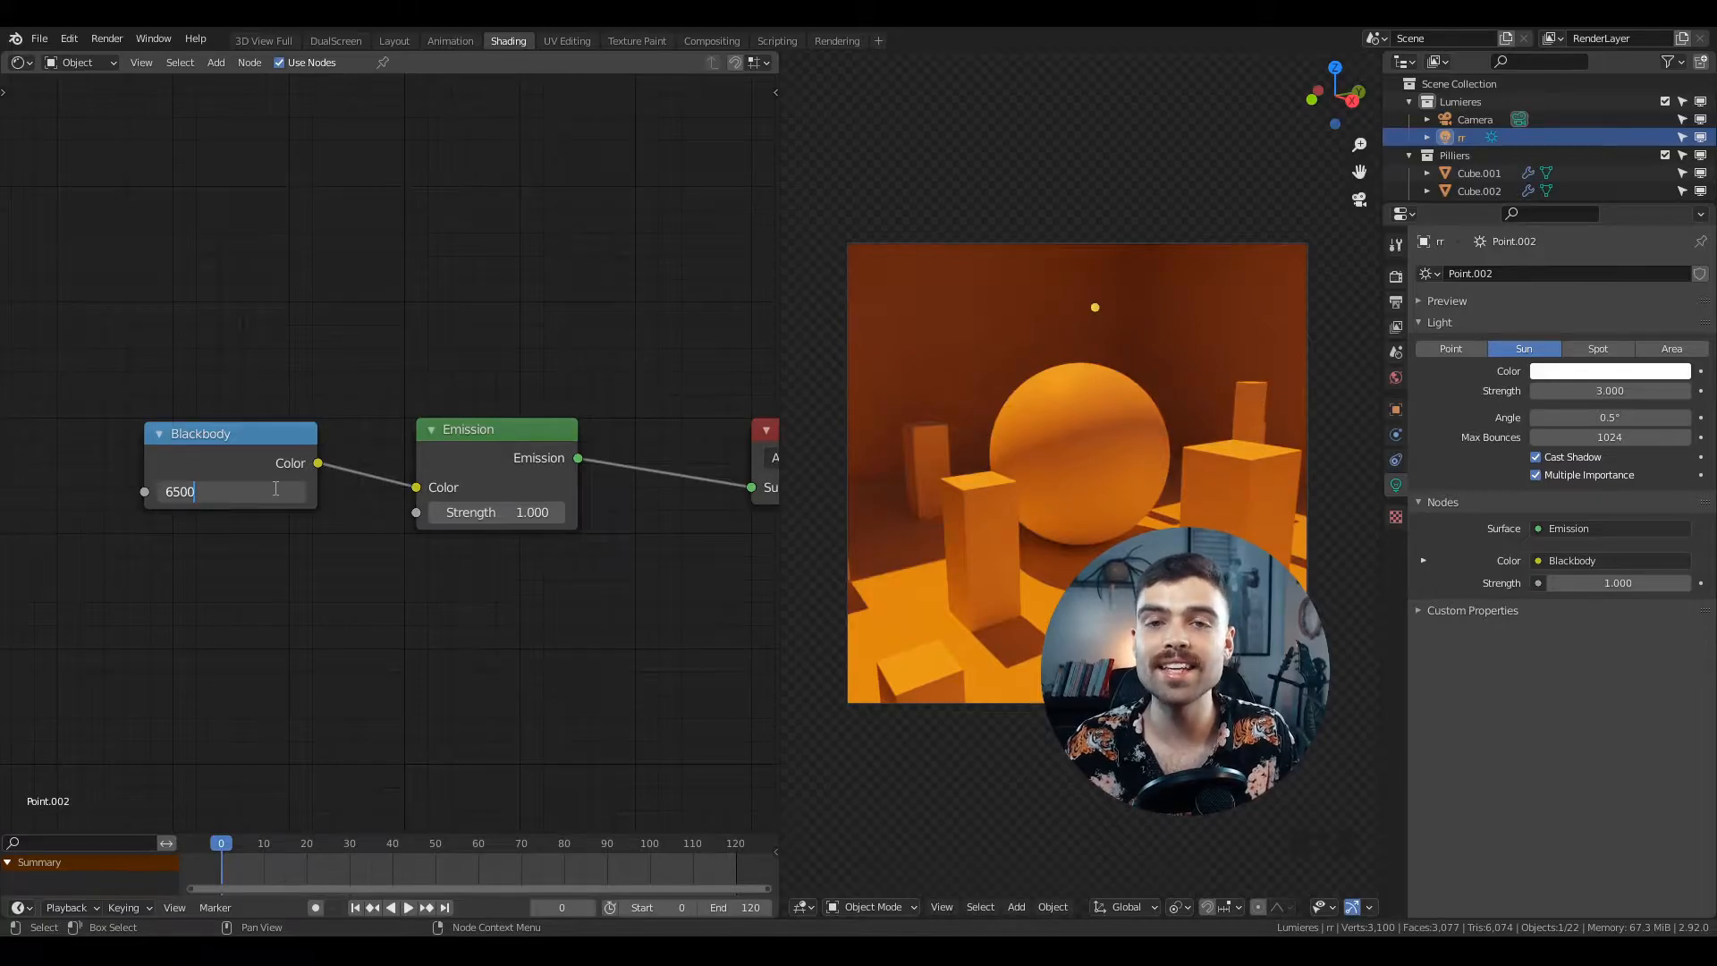
pyautogui.press('Return')
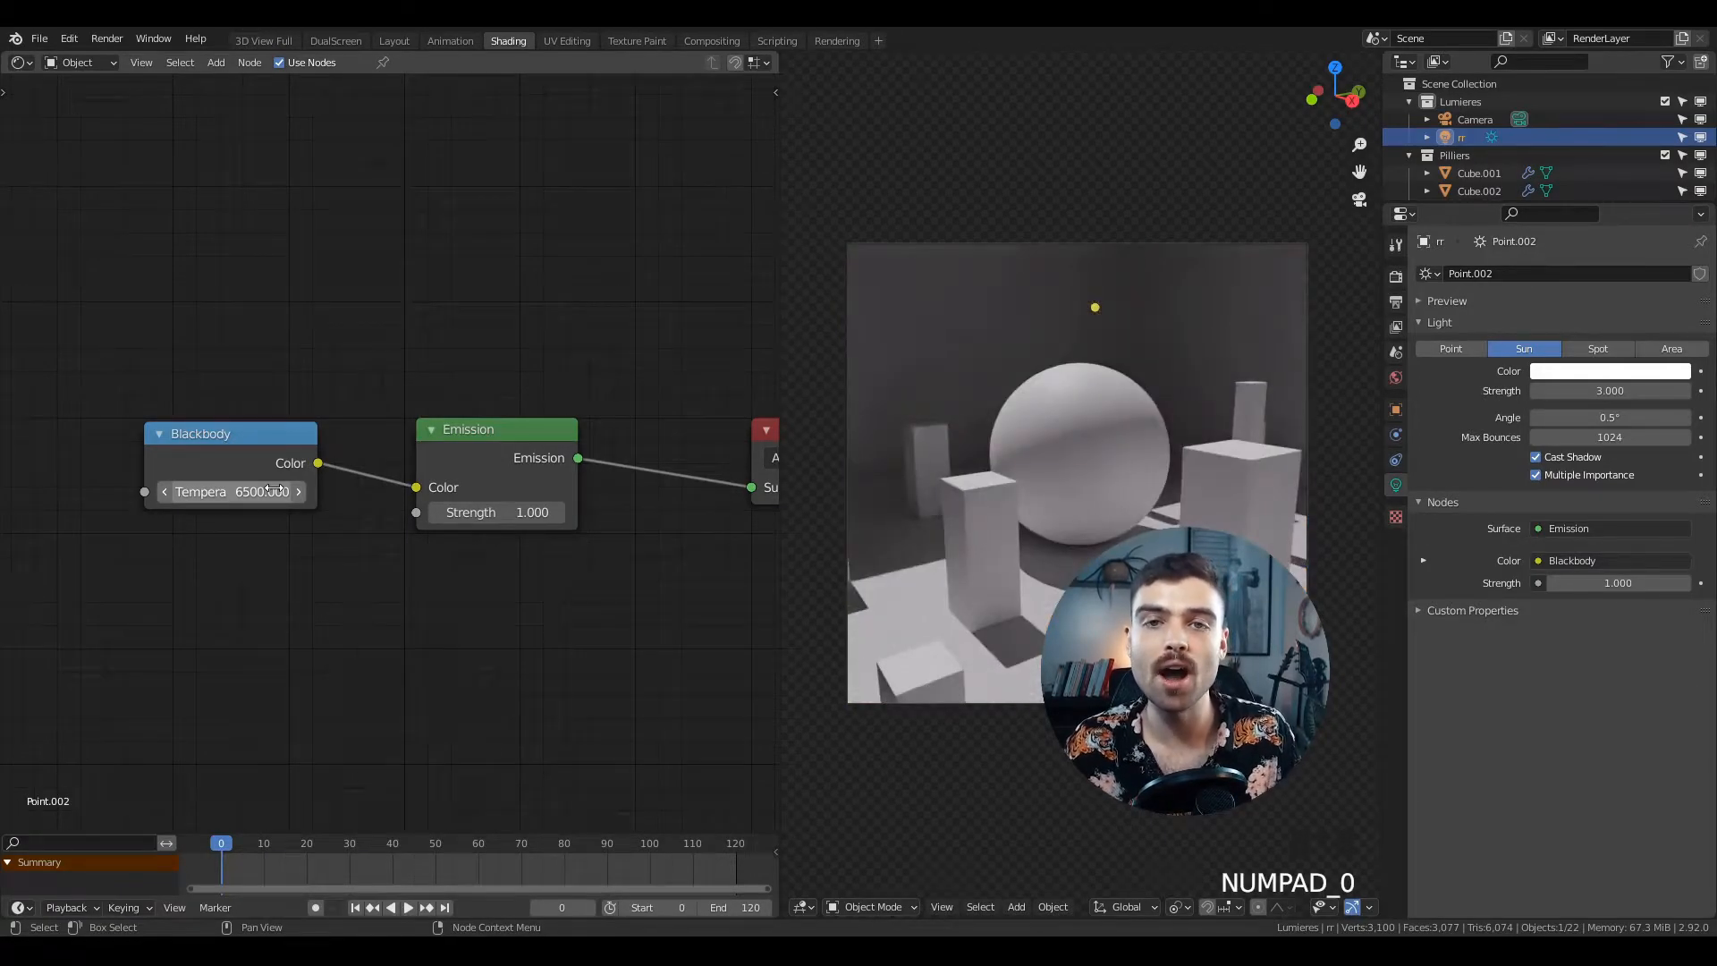
# - Set the Blackbody node's temperature to 9000
pyautogui.click(277, 489)
pyautogui.press('BackSpace')
pyautogui.write('9000')
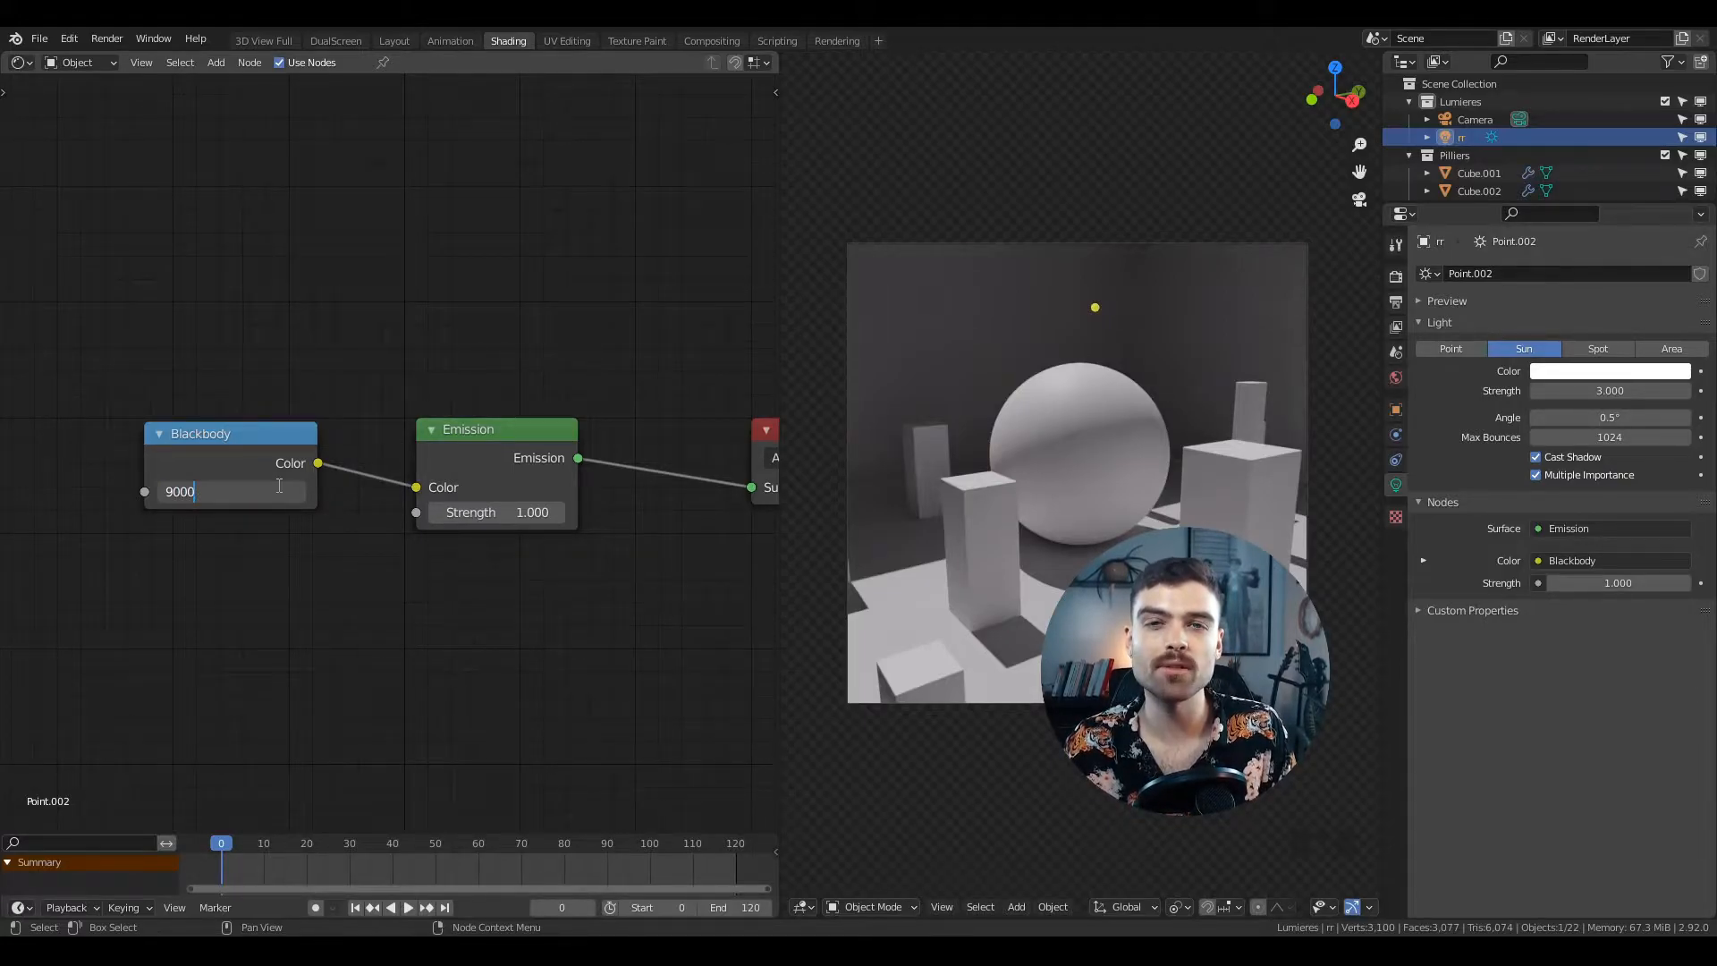
pyautogui.press('Return')
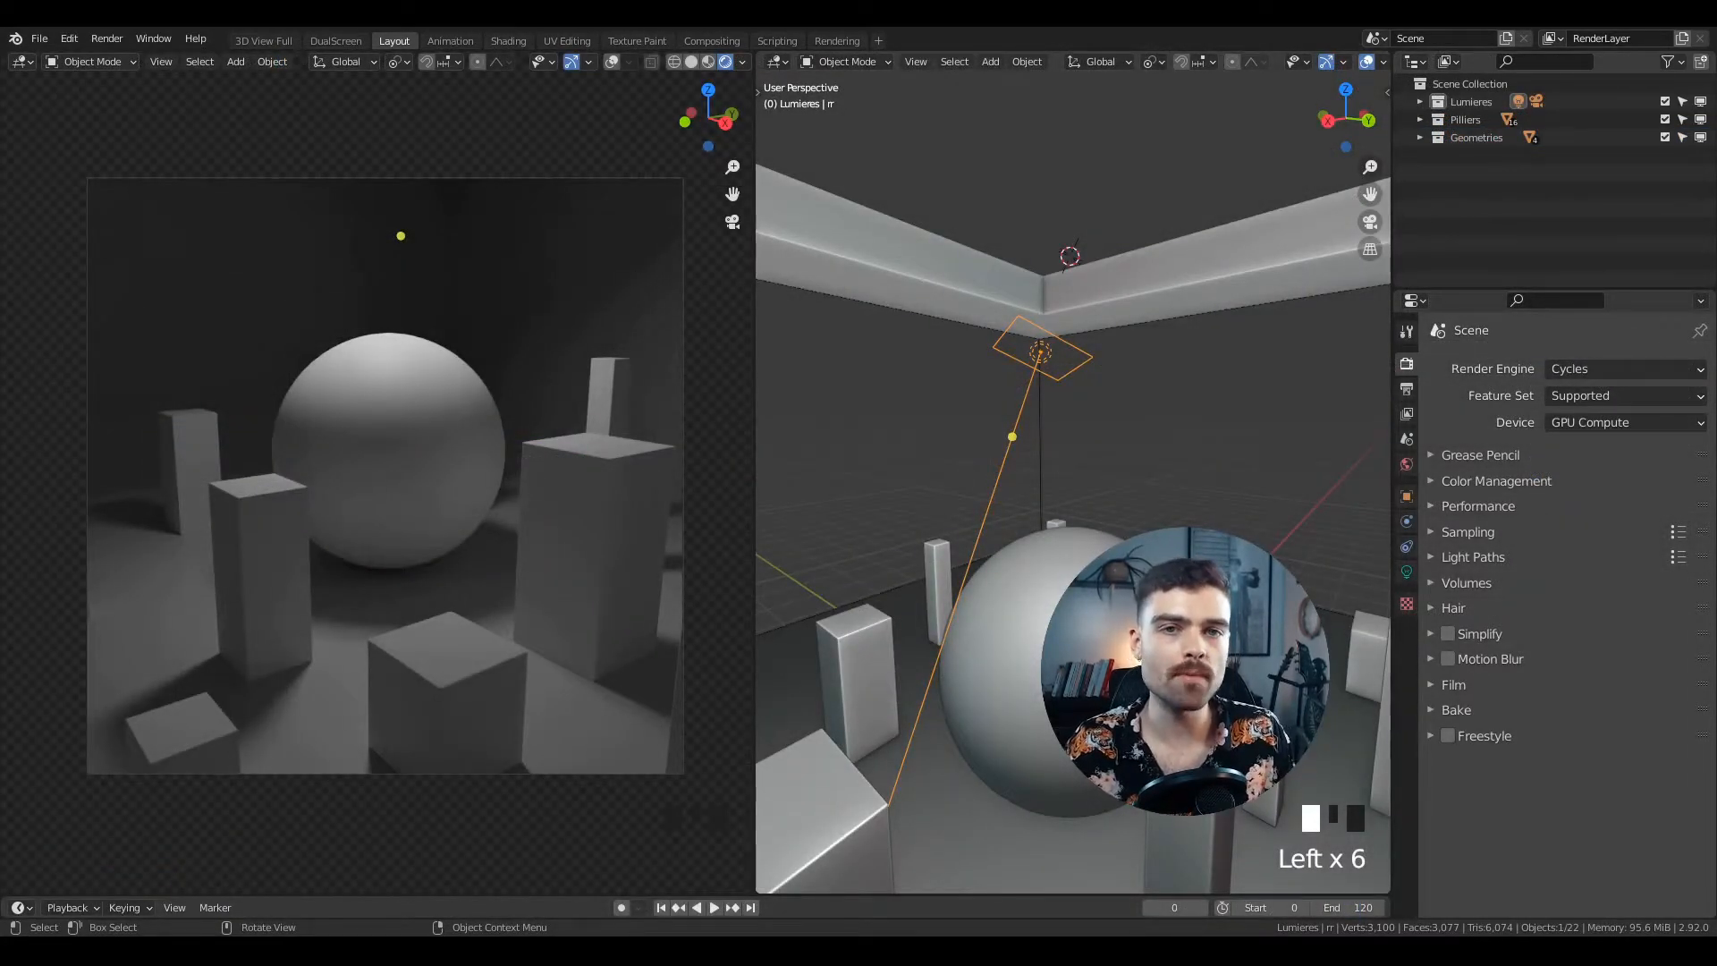
# - Switch the render engine to Eevee and expand the area light's shadow settings
pyautogui.click(1581, 369)
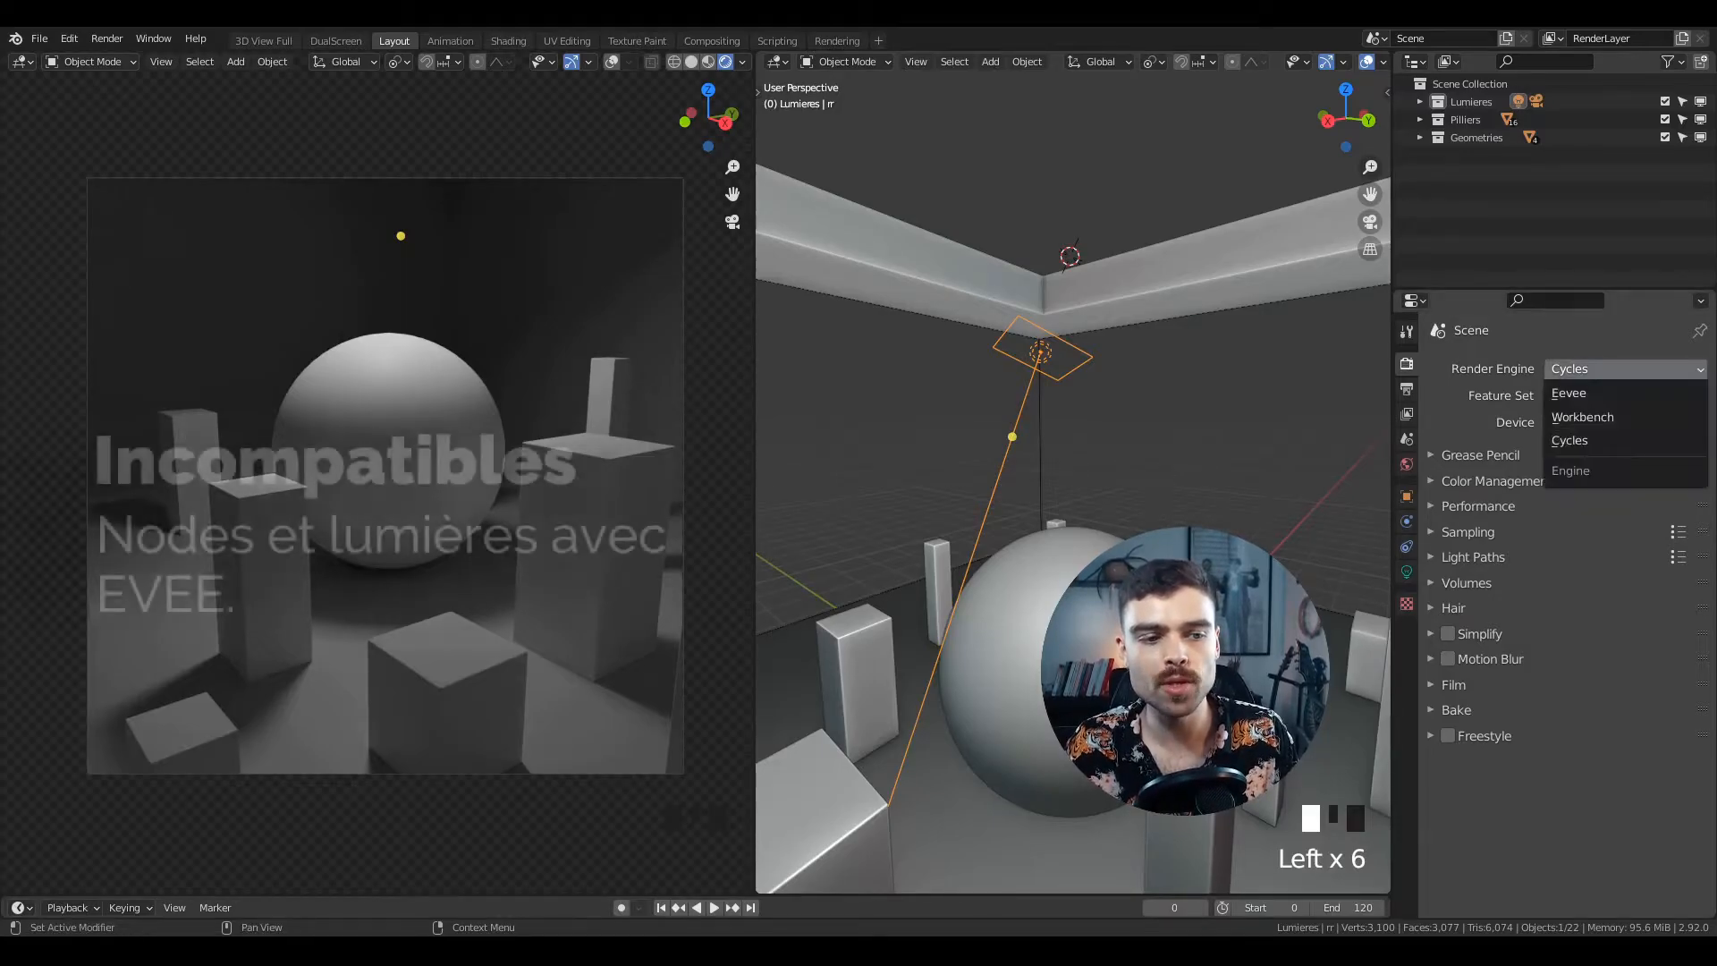
pyautogui.click(1576, 395)
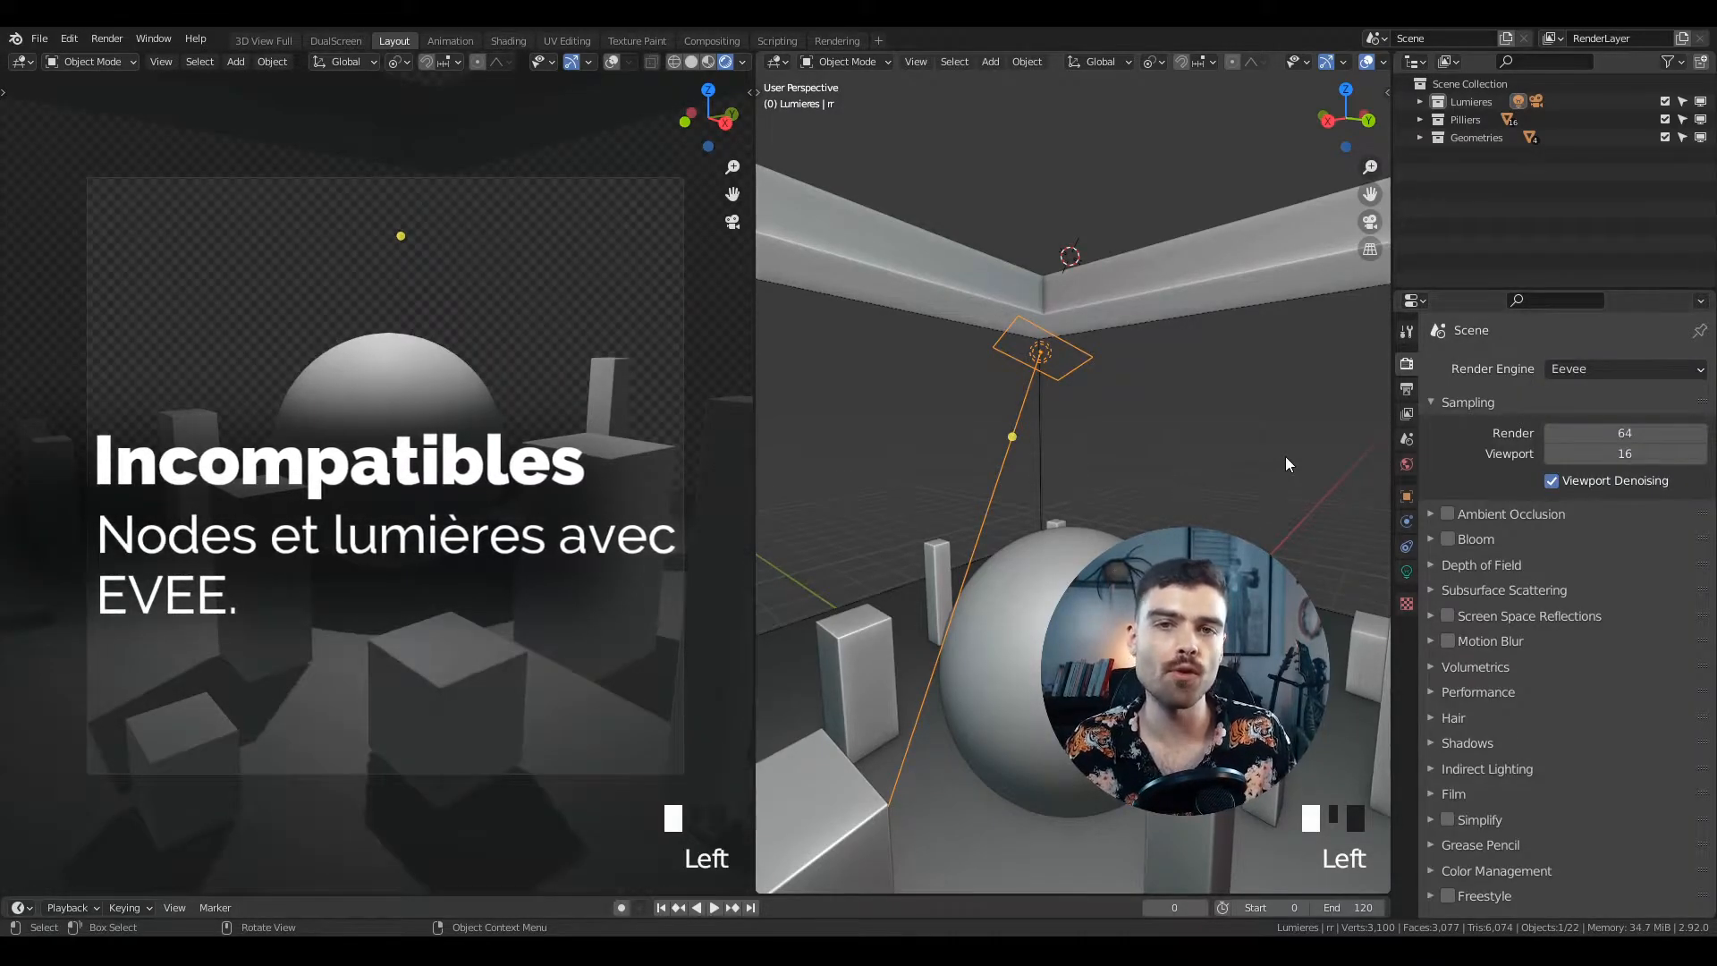
pyautogui.click(1406, 572)
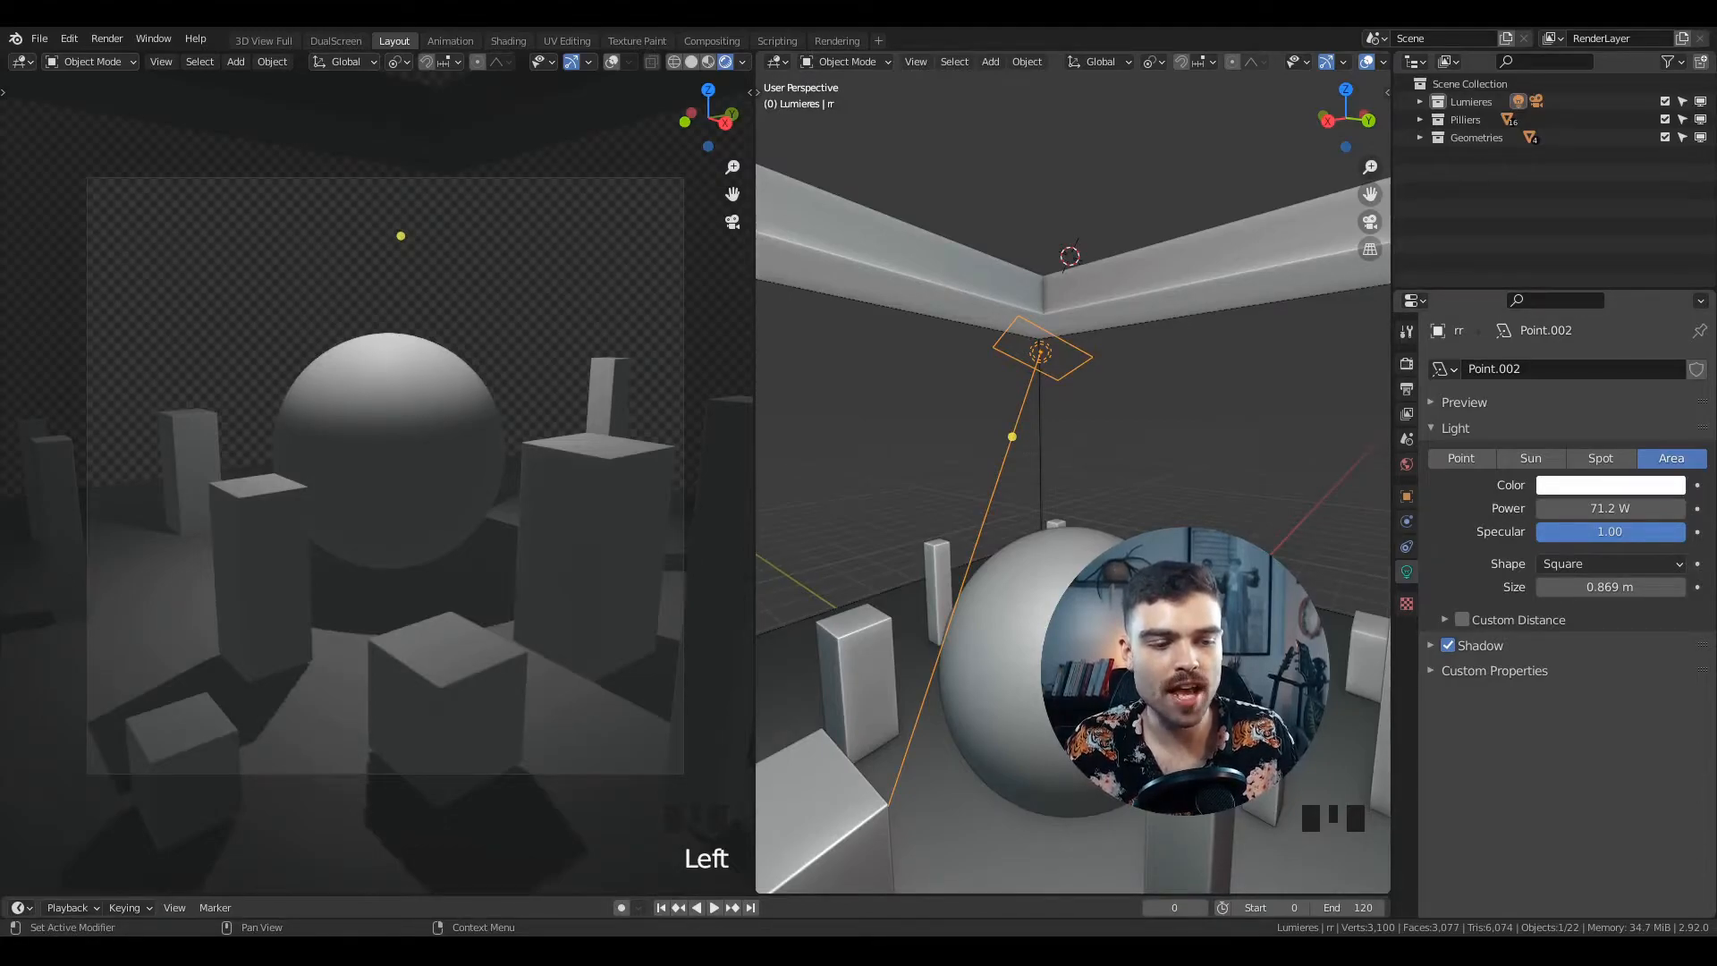
pyautogui.click(1498, 648)
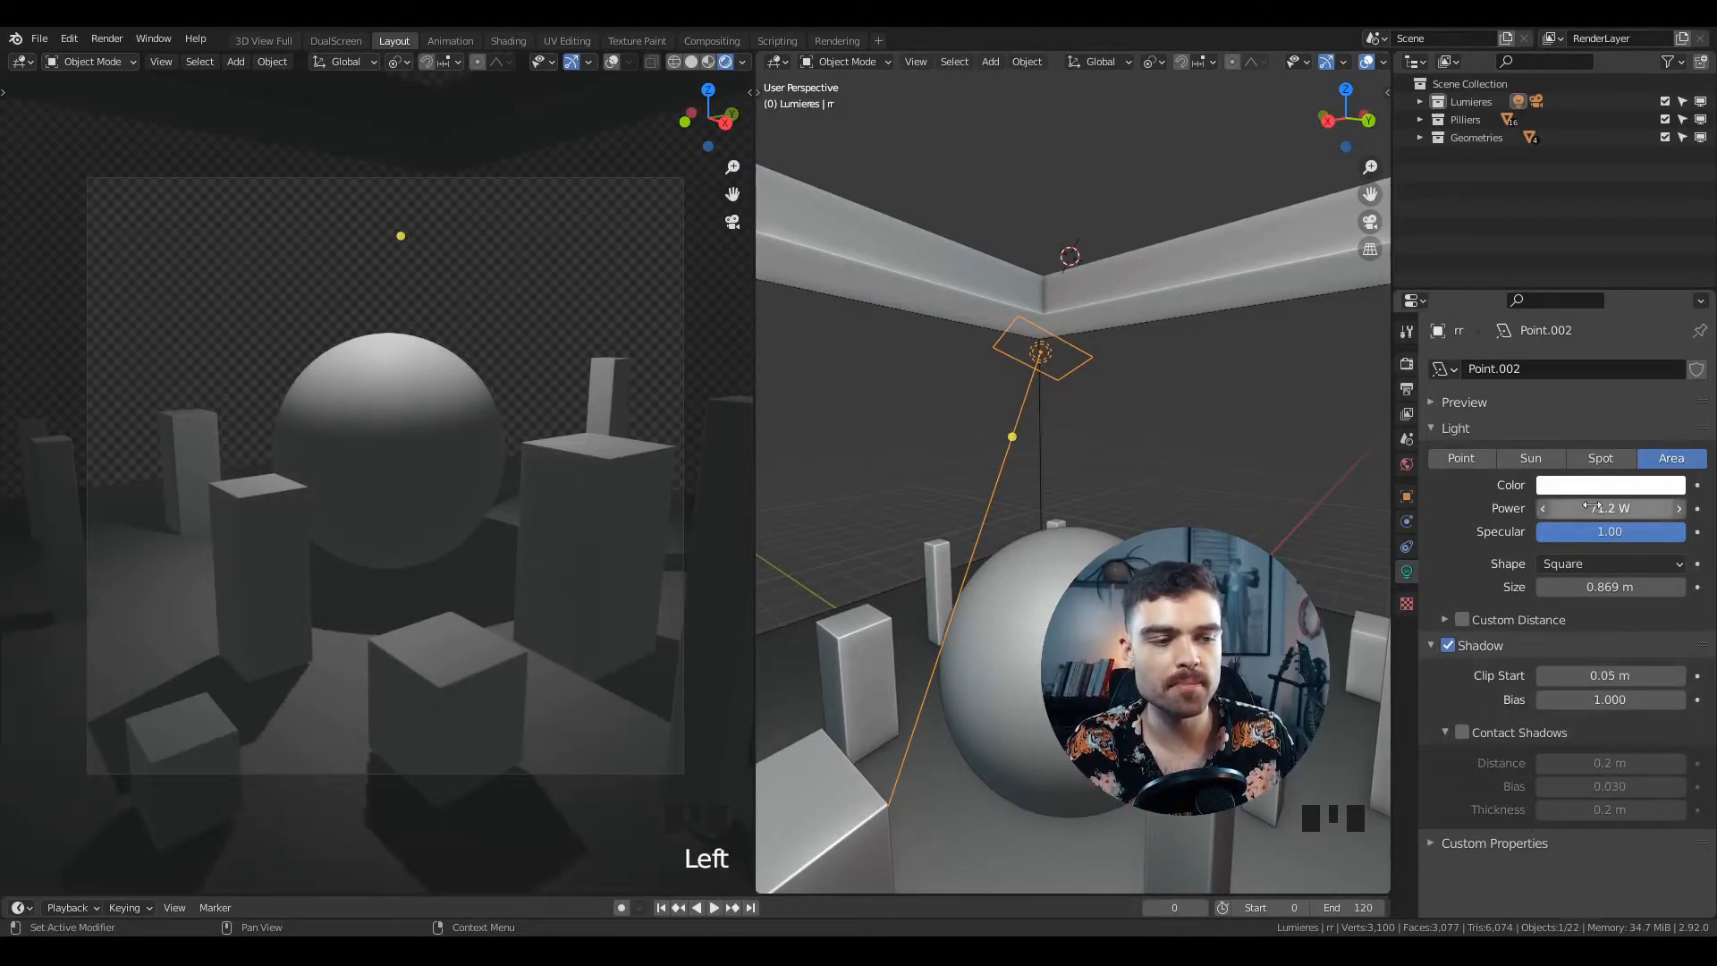
# - Try the Spot and Sun types on the light and toggle its shadow off and on
pyautogui.click(1574, 464)
pyautogui.click(1551, 464)
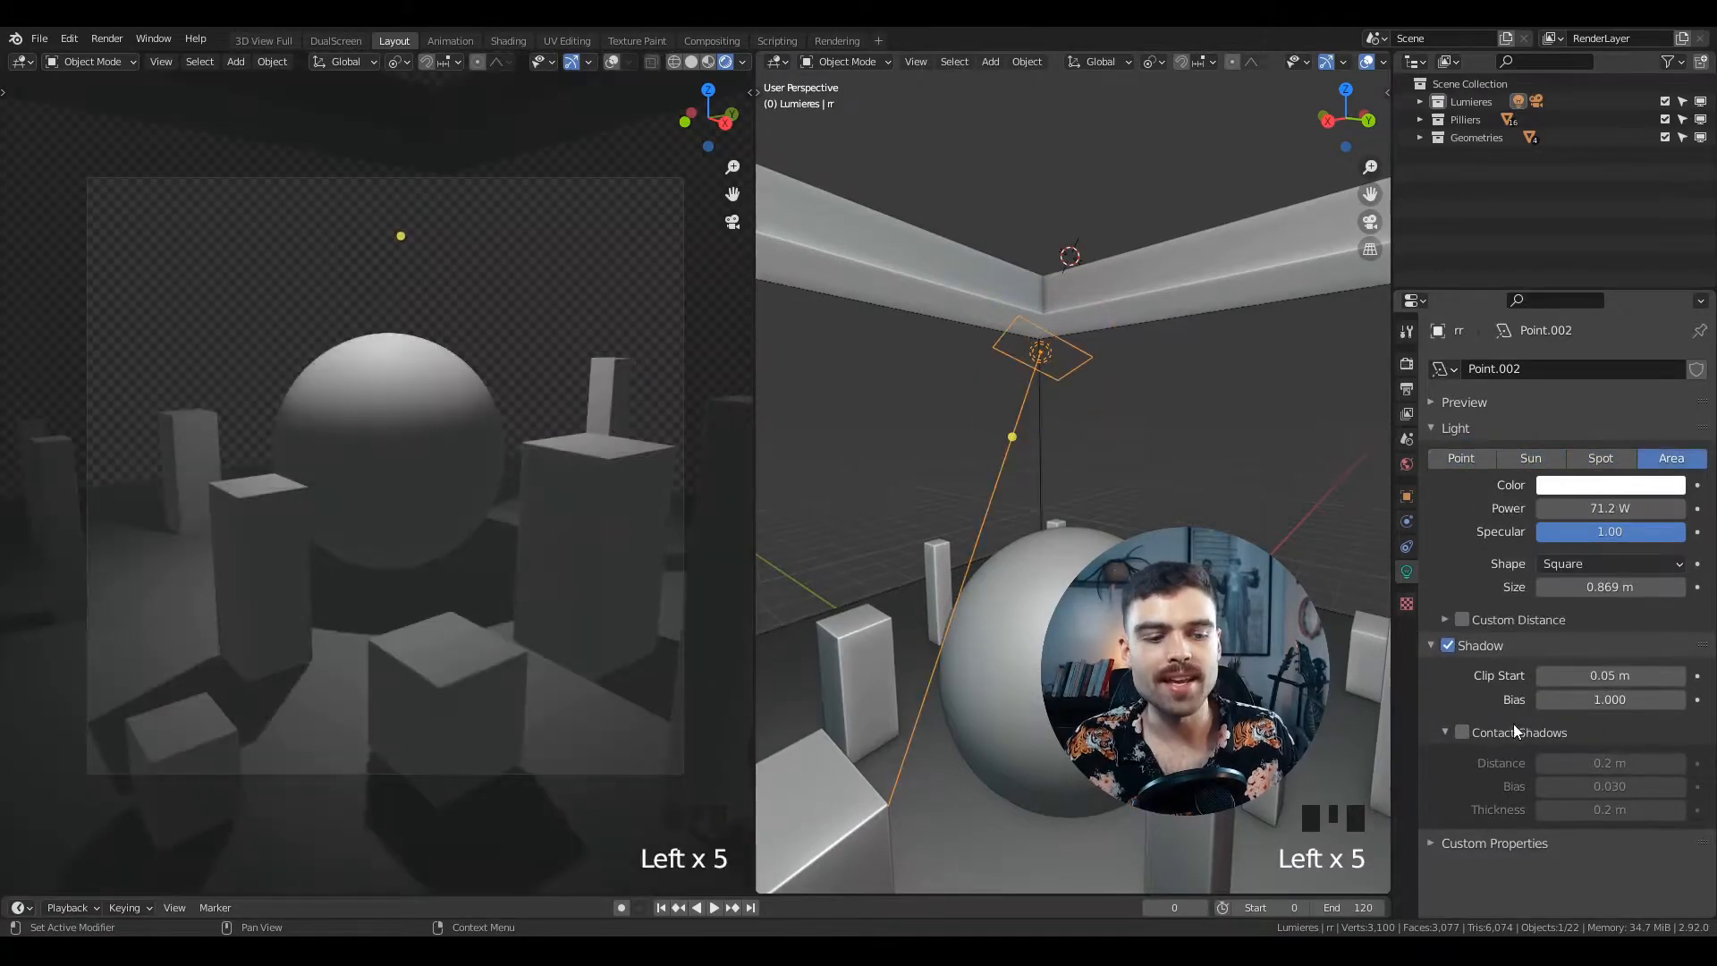
pyautogui.click(1449, 646)
pyautogui.click(1449, 646)
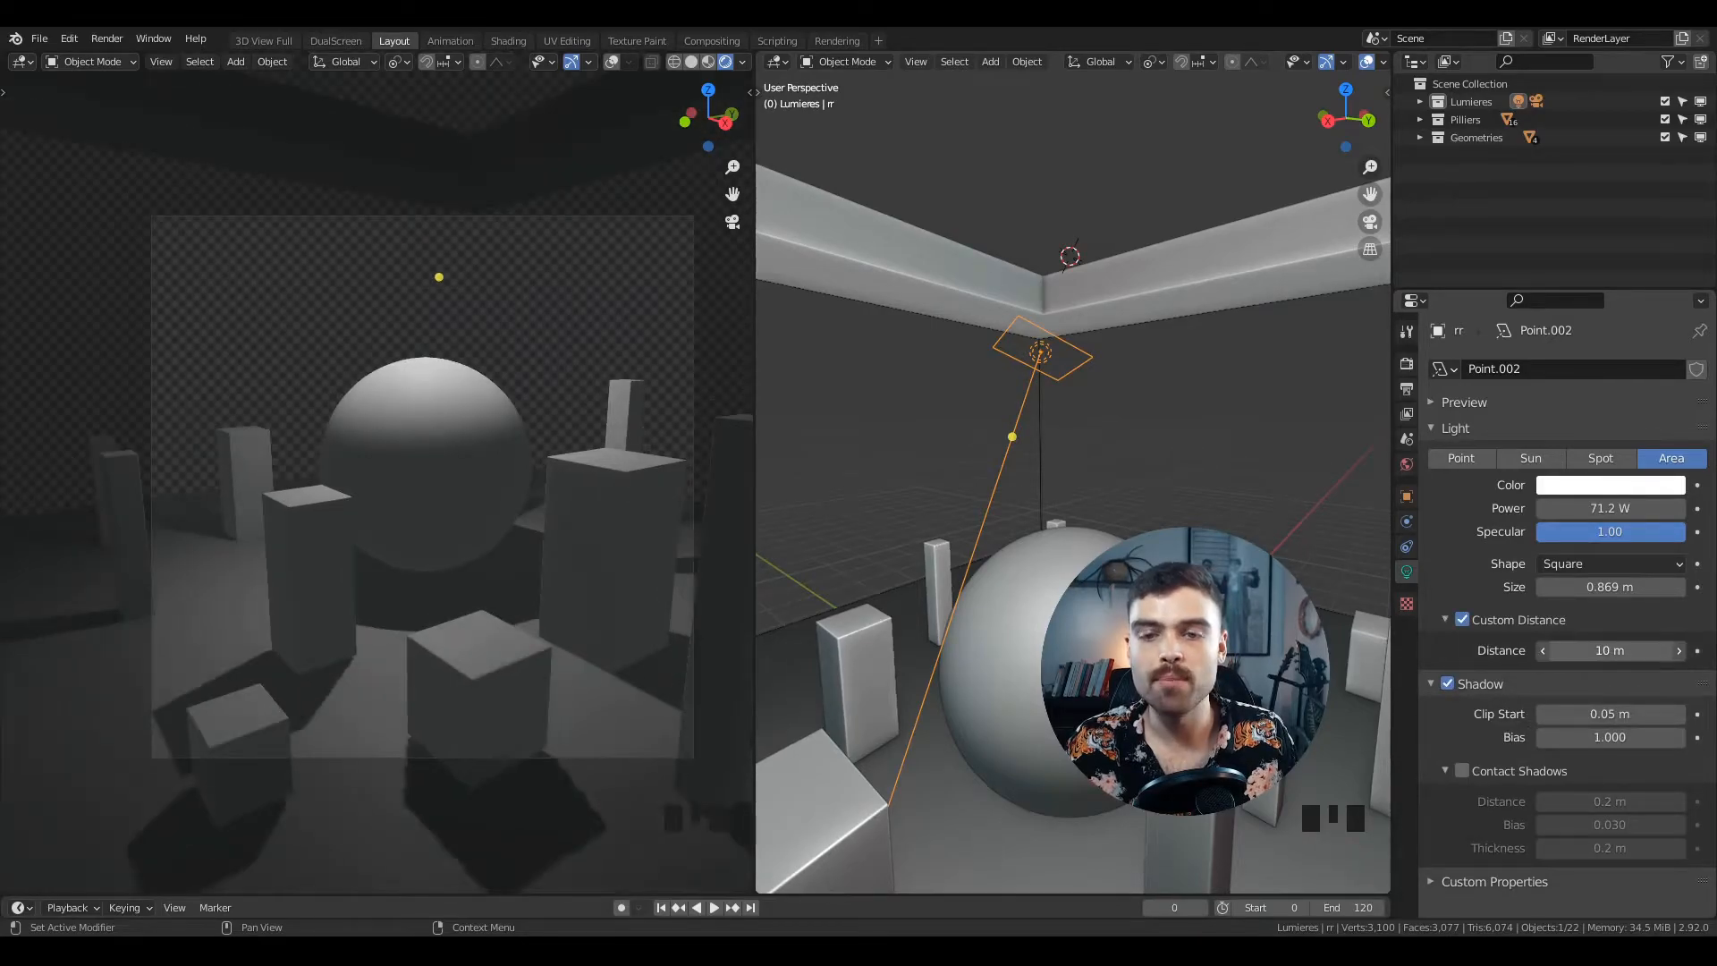
# - Limit the area light's custom distance to 8.9 m and try out its shadow clip start and contact shadows
pyautogui.moveTo(1610, 651)
pyautogui.mouseDown()
pyautogui.moveTo(1567, 651)
pyautogui.moveTo(1601, 652)
pyautogui.mouseUp()
pyautogui.keyDown('ctrl'); pyautogui.moveTo(304, 644); pyautogui.dragTo(415, 646, button='middle'); pyautogui.keyUp('ctrl')
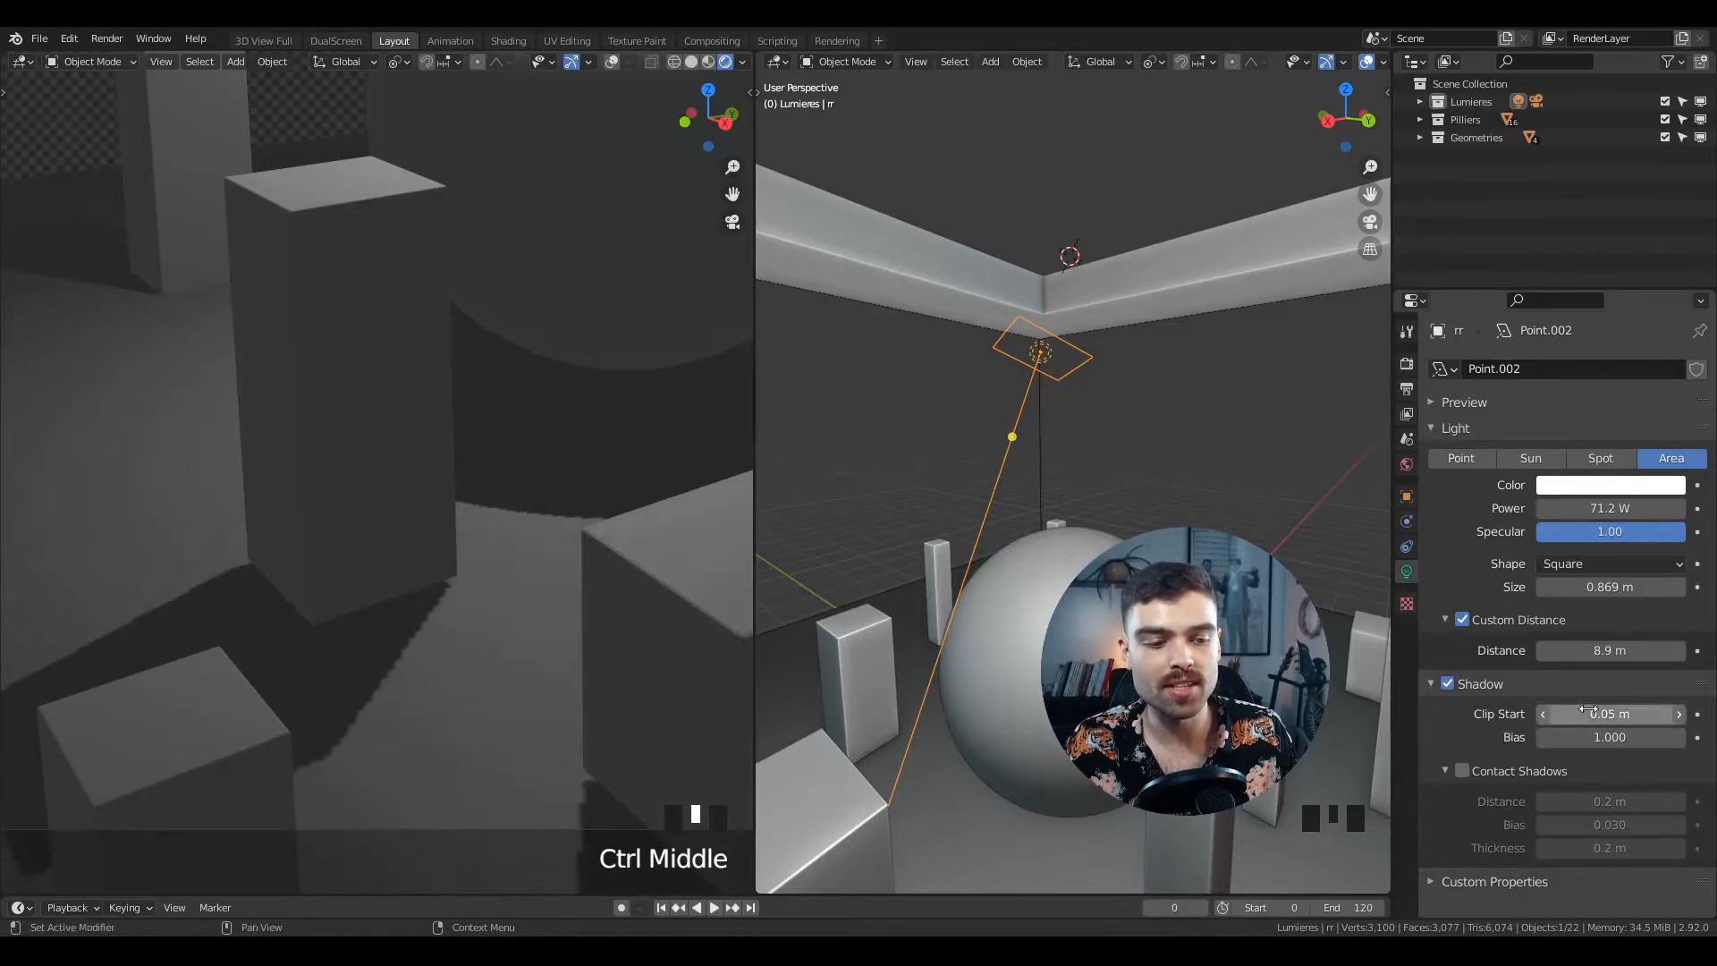
pyautogui.moveTo(1599, 712)
pyautogui.keyDown('shift'); pyautogui.mouseDown()
pyautogui.moveTo(1574, 712)
pyautogui.moveTo(1599, 713)
pyautogui.mouseUp(); pyautogui.keyUp('shift')
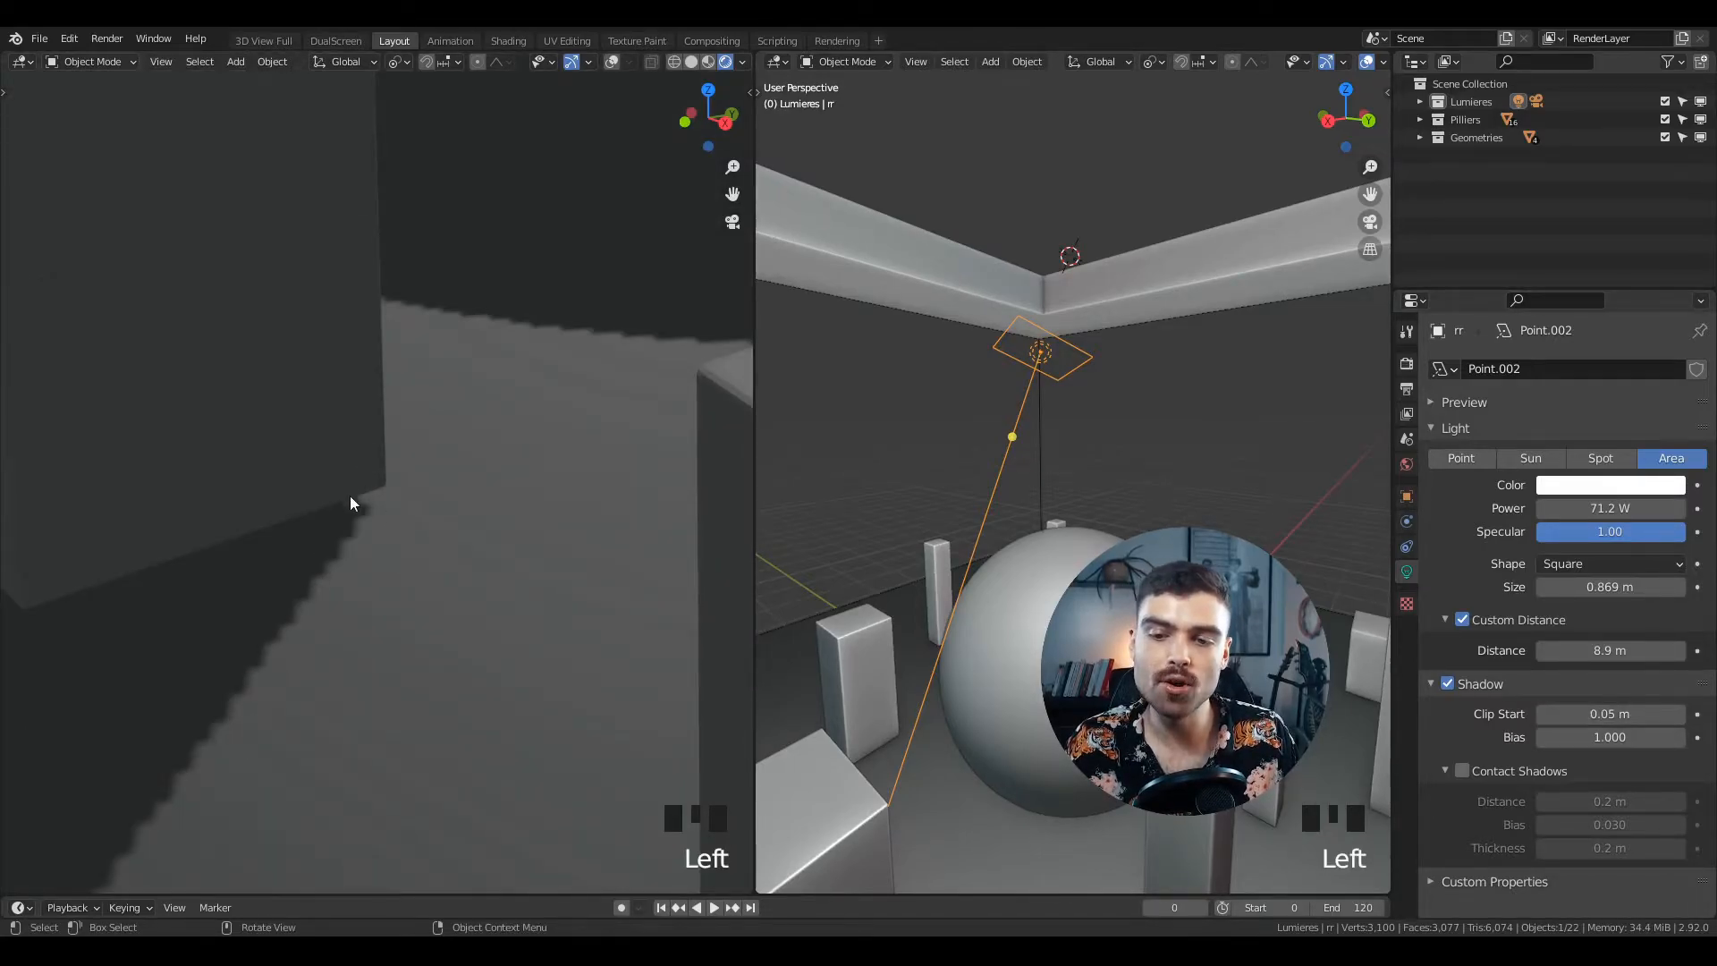
pyautogui.click(1464, 772)
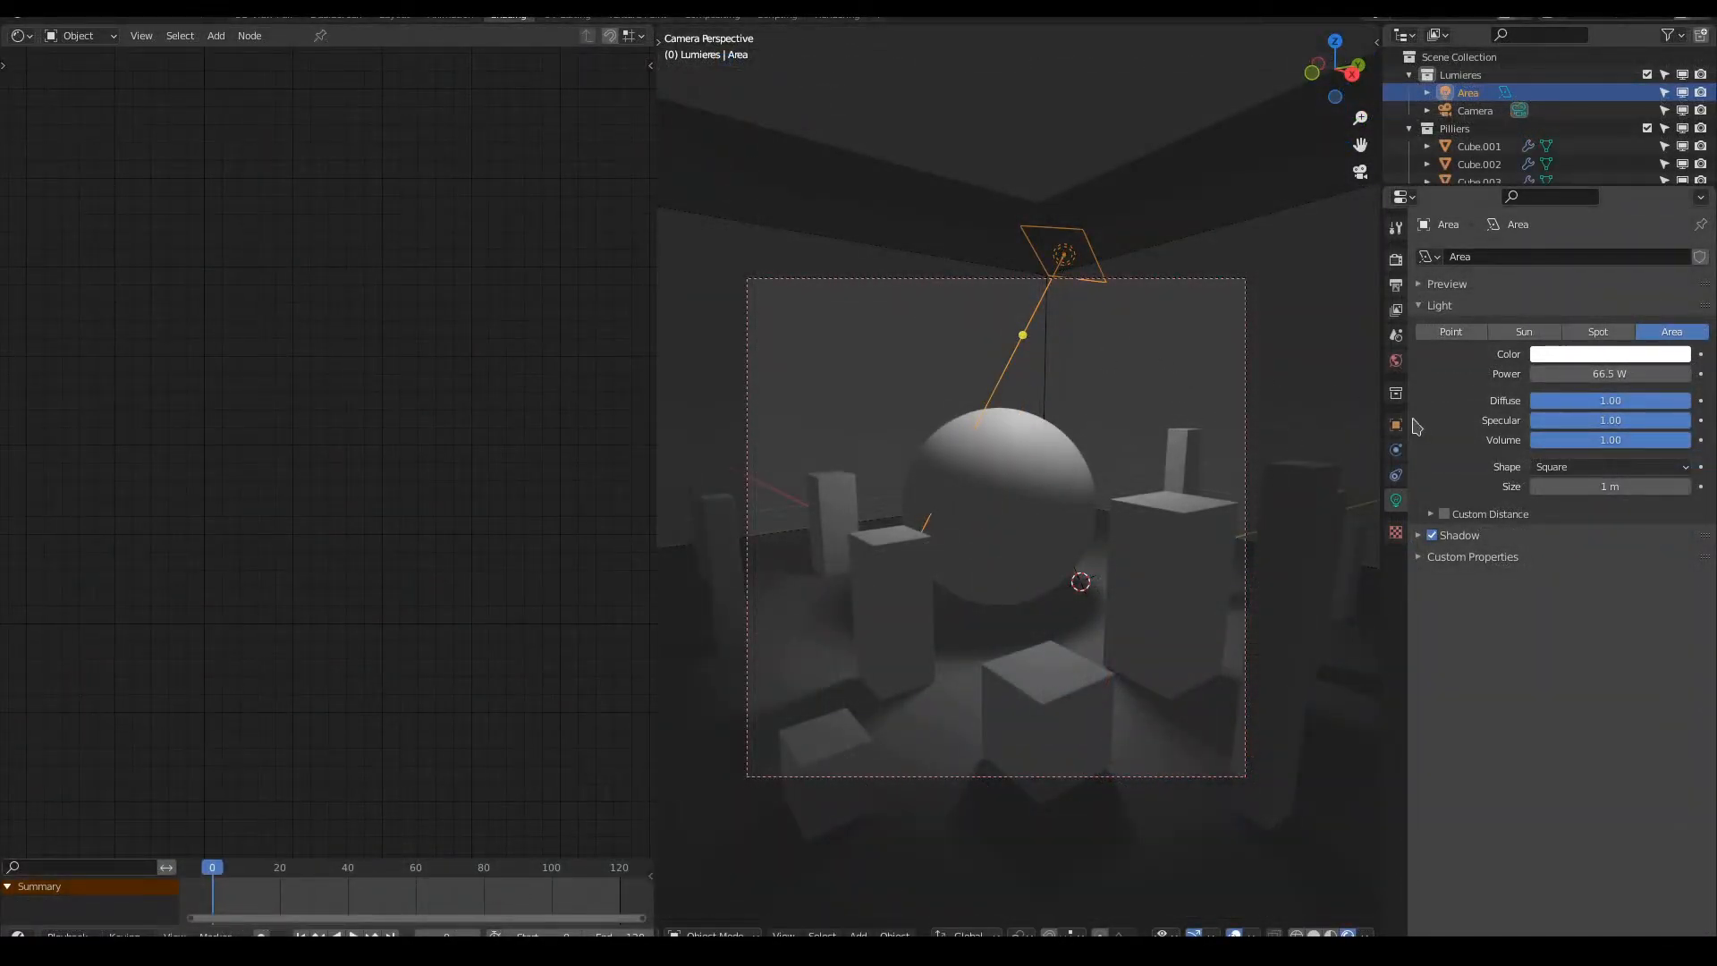
# - Try the area light's Diffuse at 0.00 and preview the shading by moving the light without keeping the move
pyautogui.press('g')
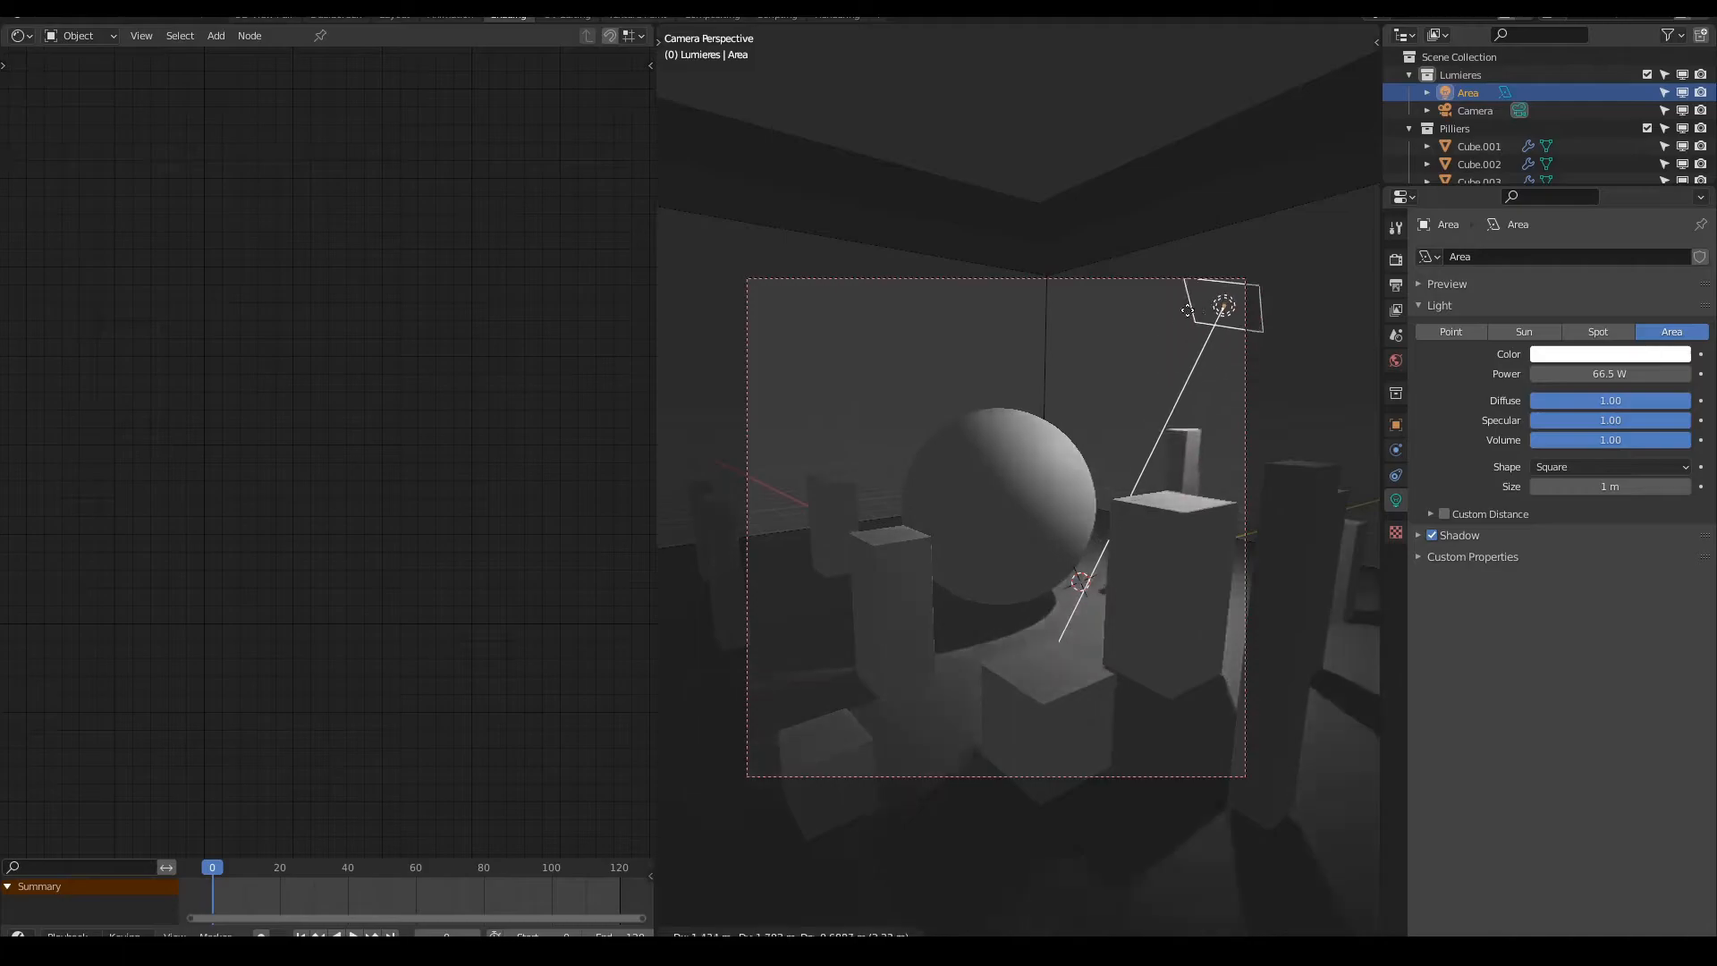
pyautogui.rightClick(1123, 272)
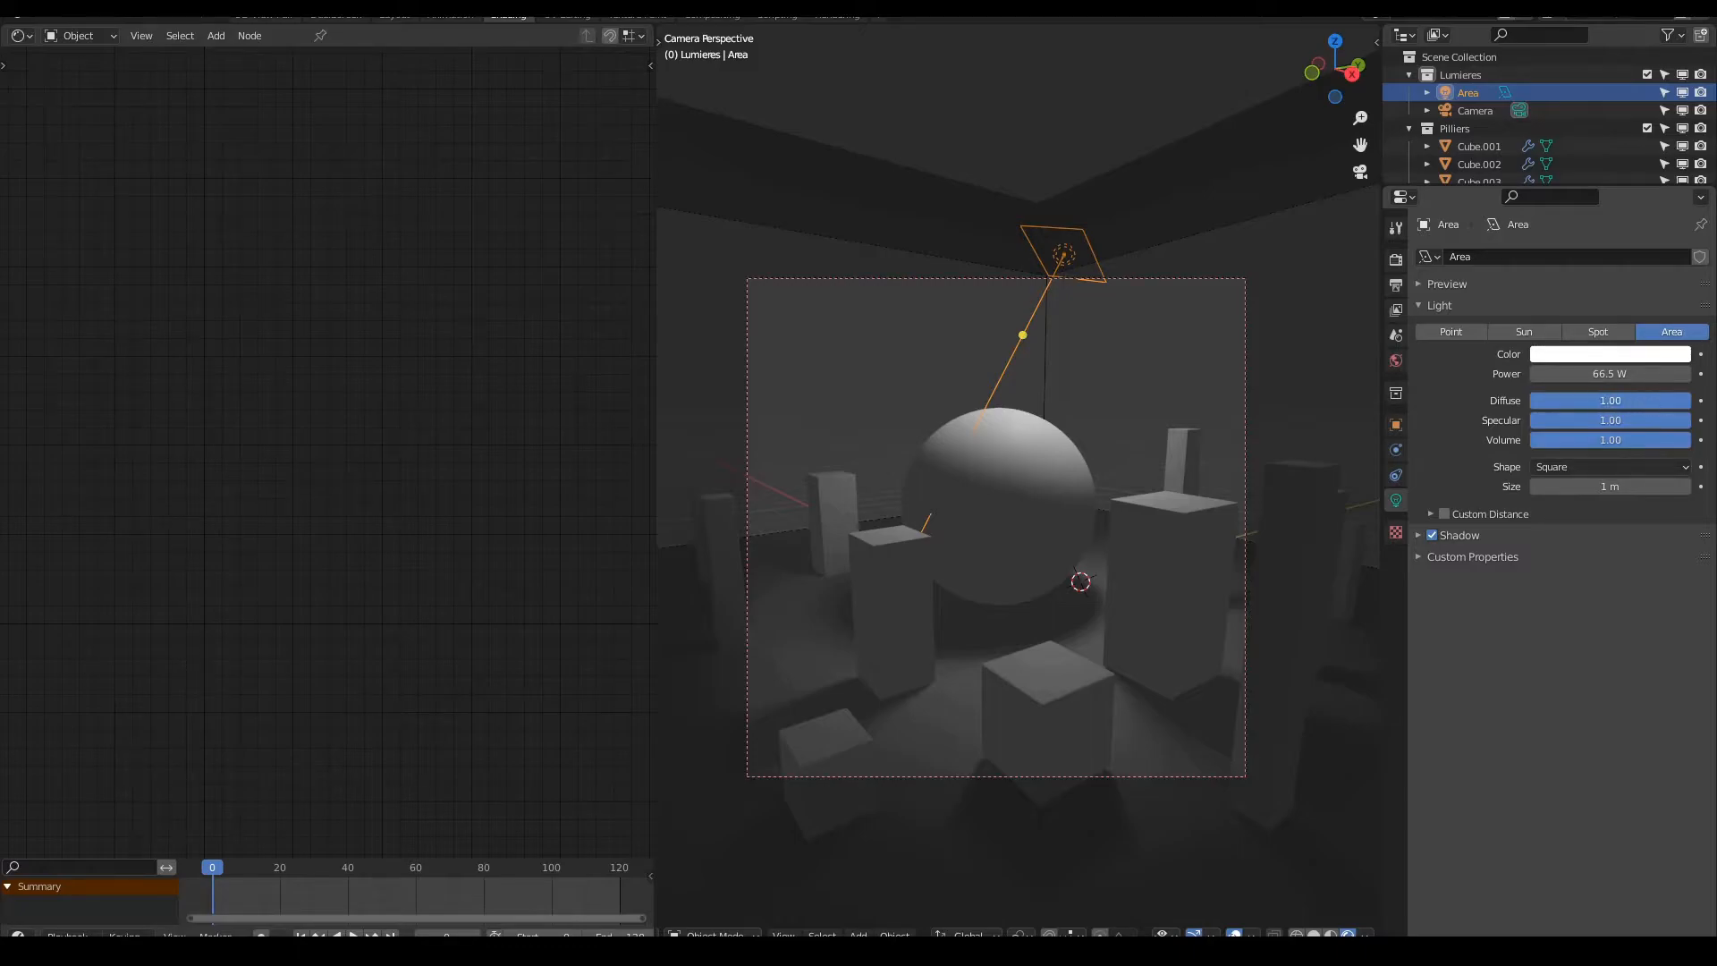
pyautogui.moveTo(1648, 401); pyautogui.dragTo(1530, 400)
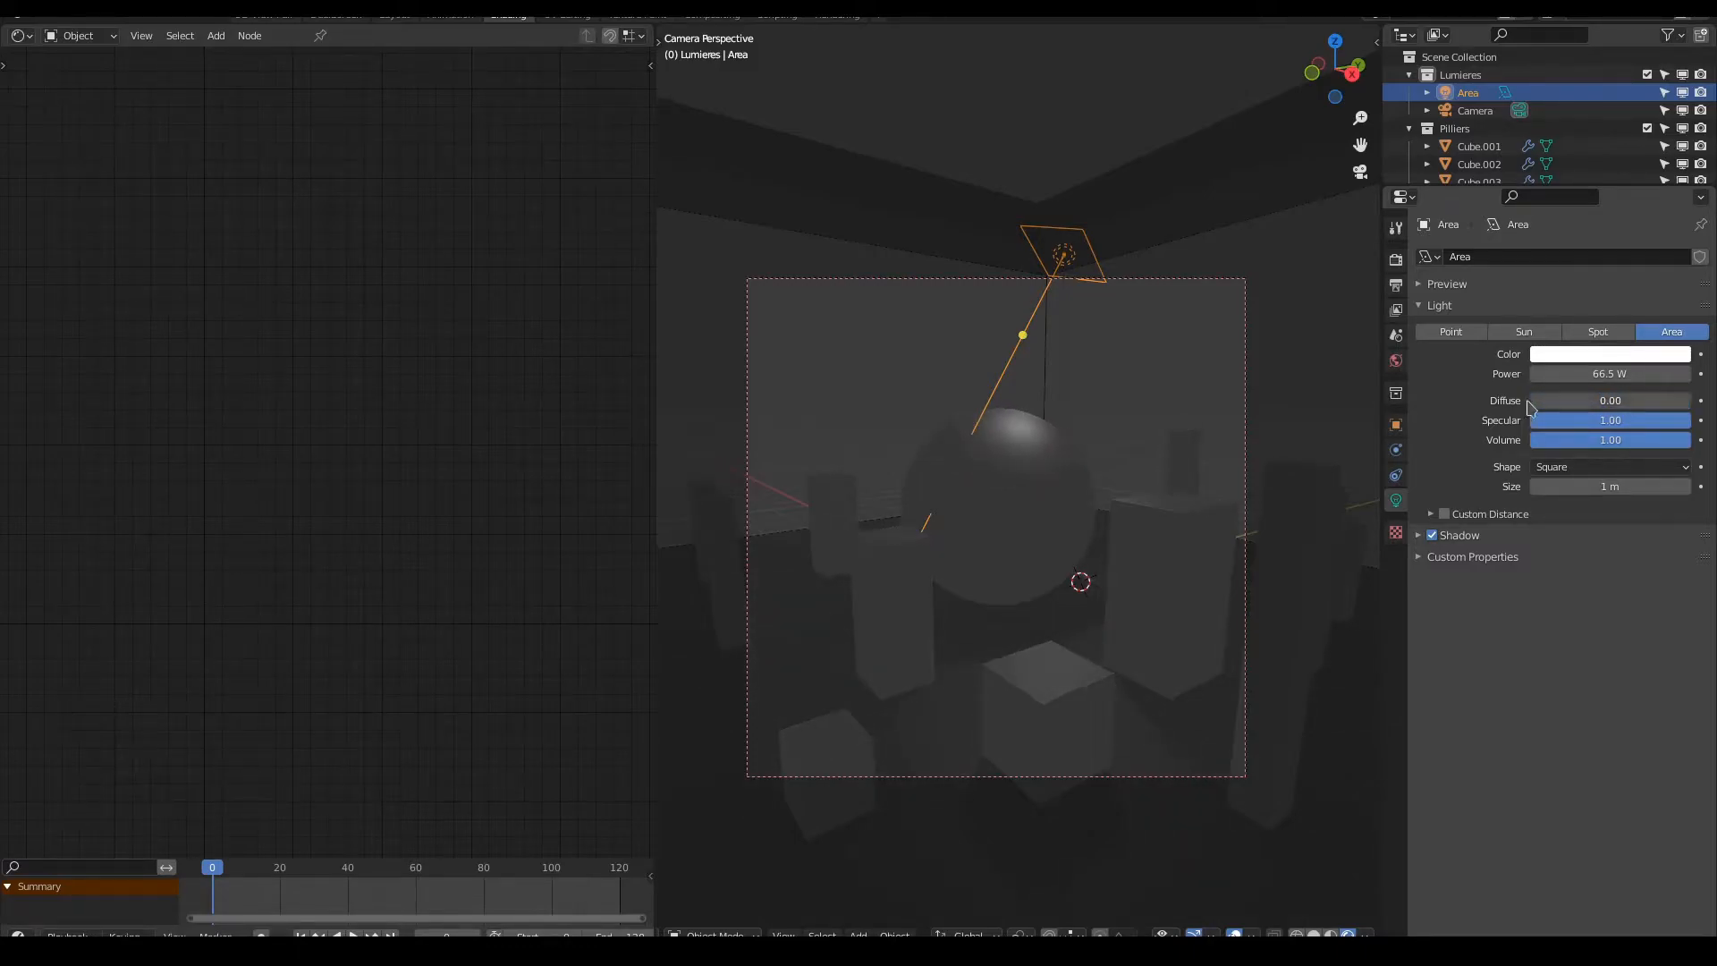
pyautogui.press('g')
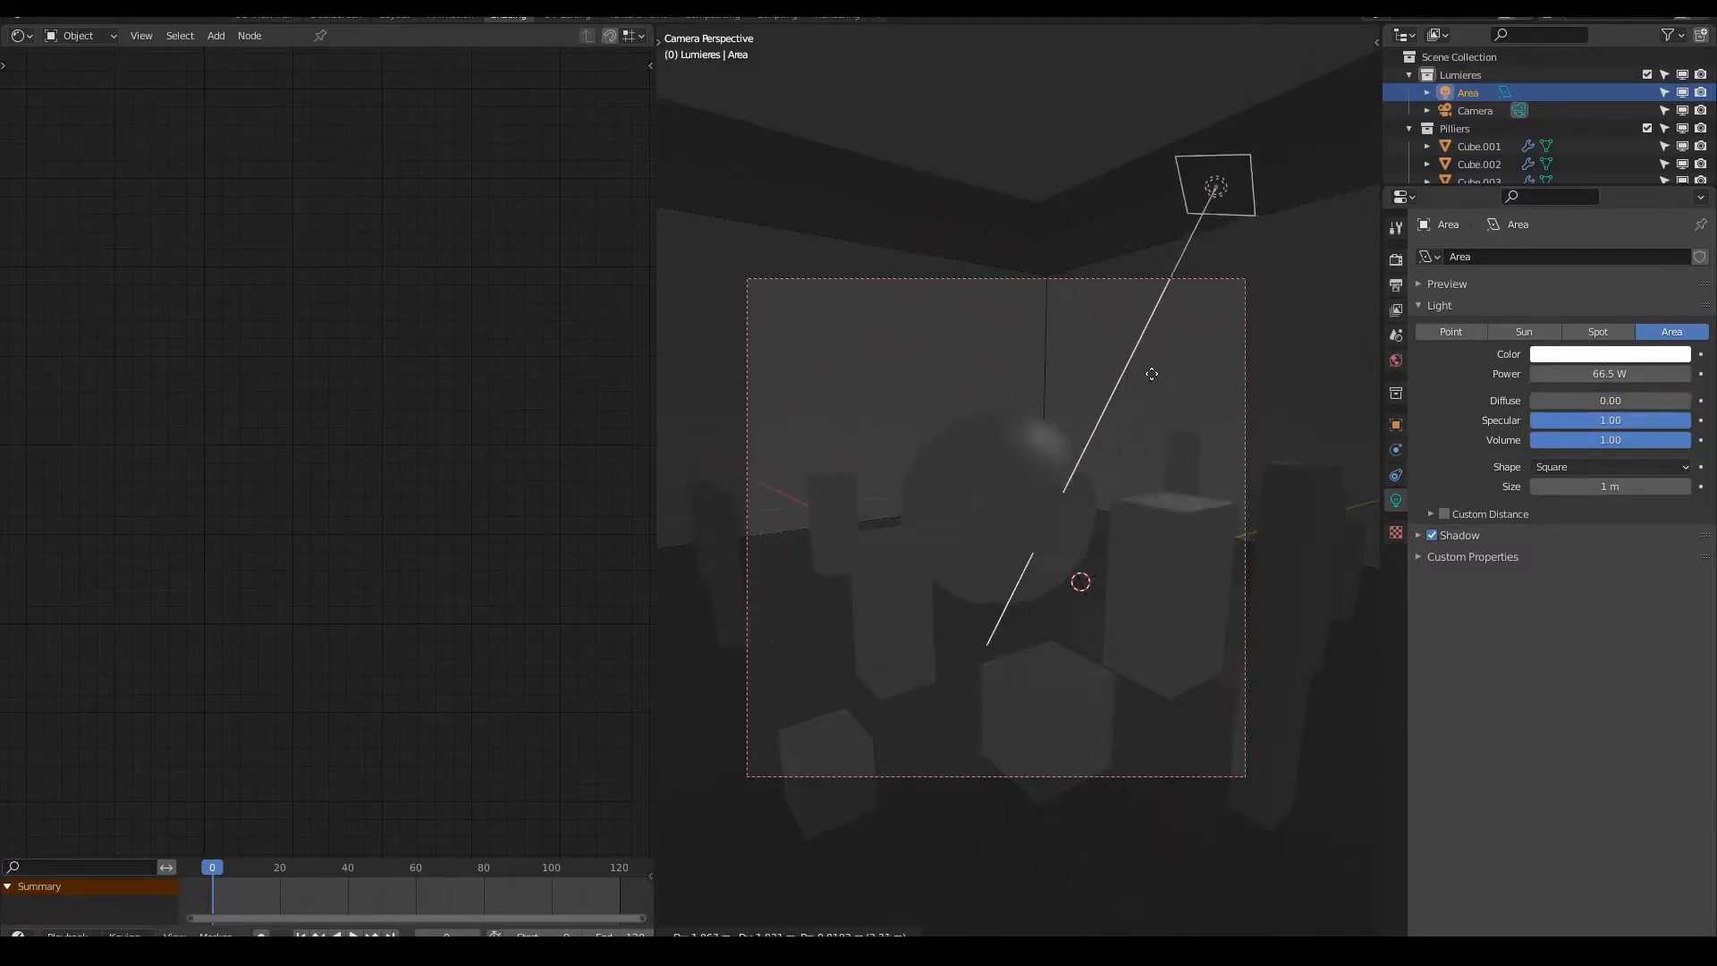
pyautogui.press('Escape')
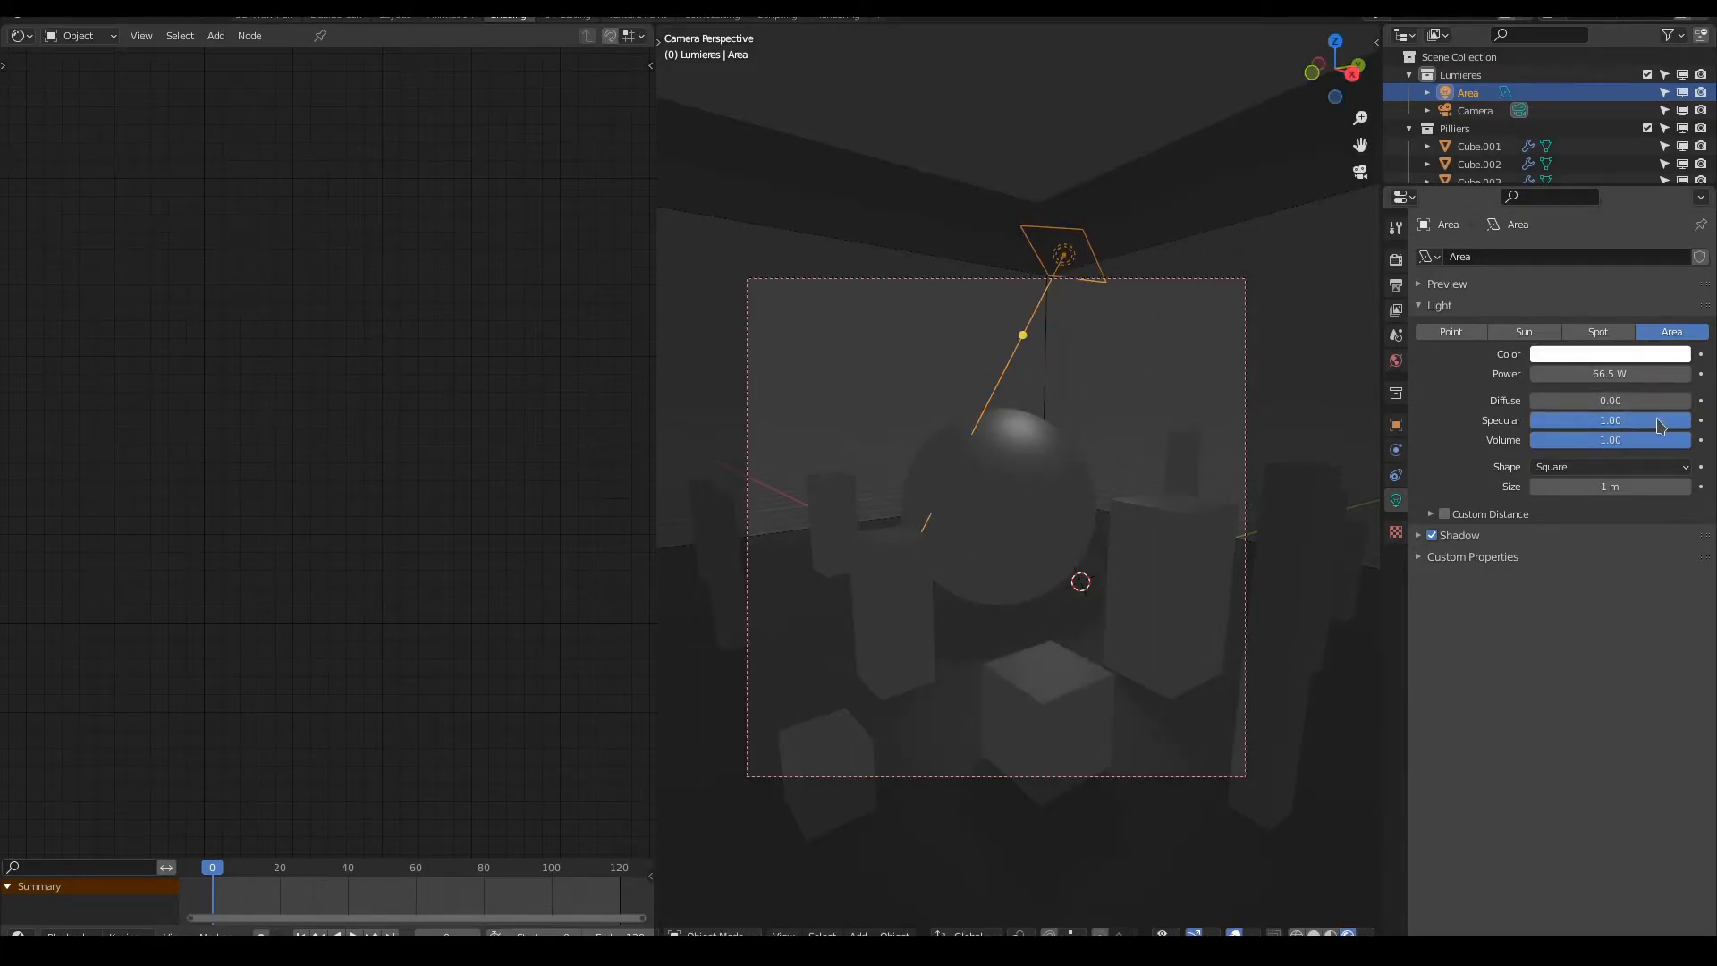
# - Try a lower Specular value on the area light and move the light toward the tall pillar behind the sphere
pyautogui.moveTo(1688, 420); pyautogui.dragTo(1600, 420)
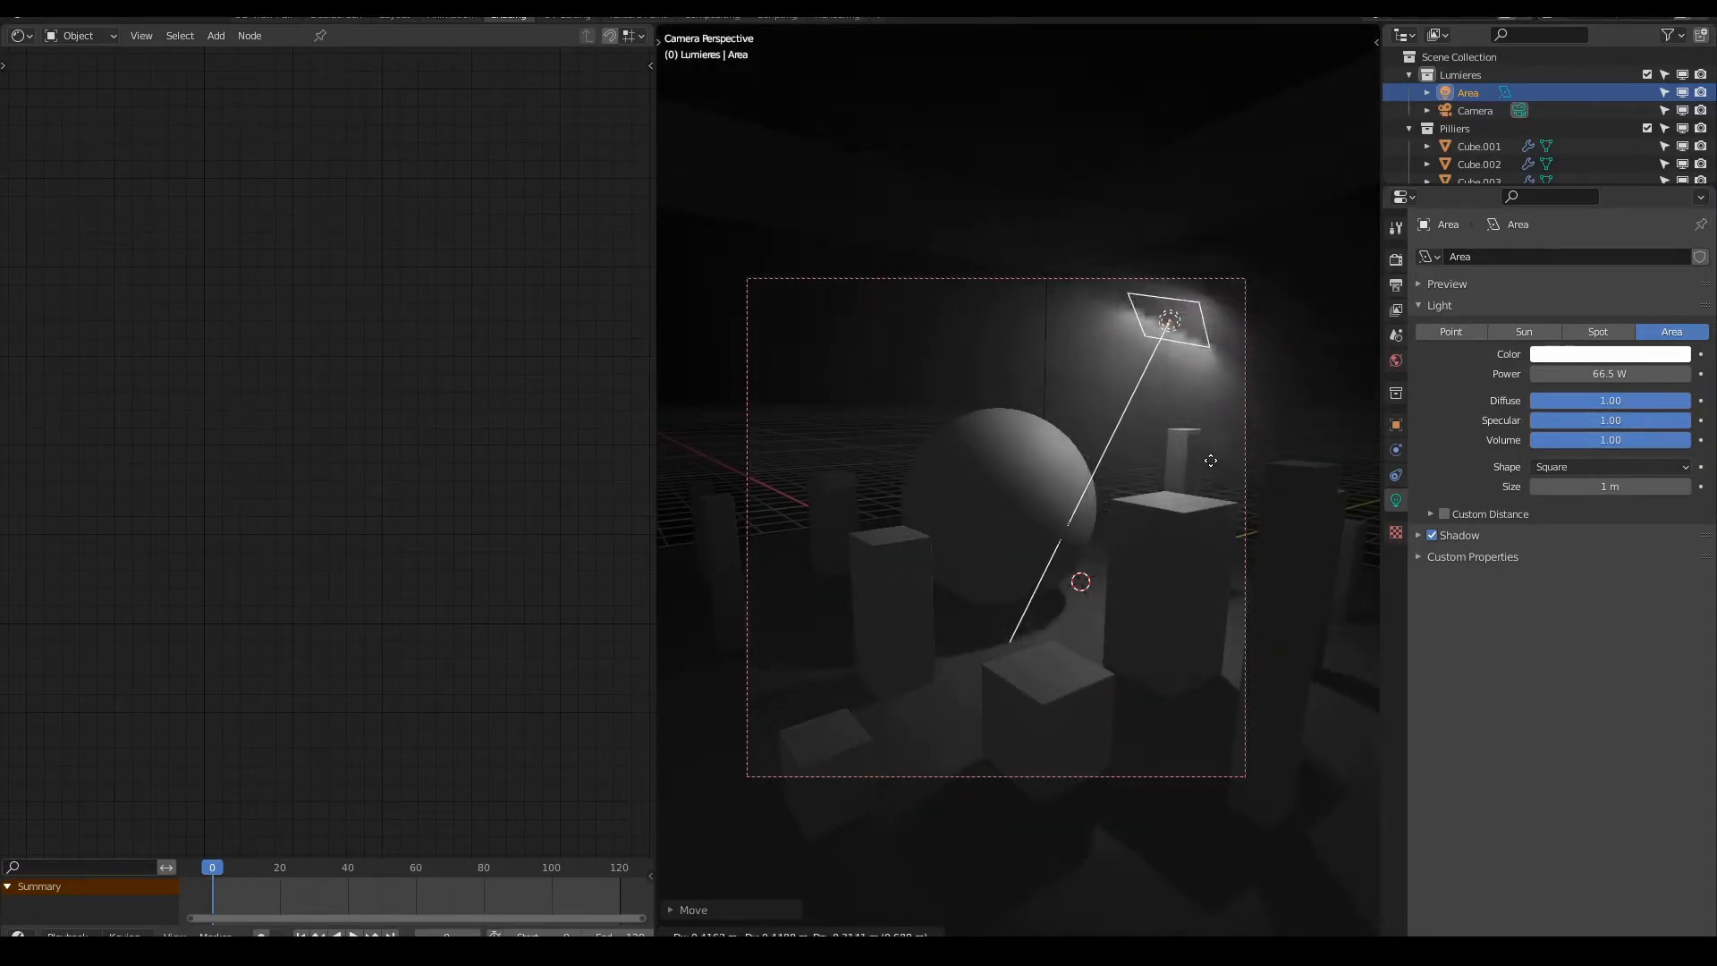
pyautogui.click(1257, 449)
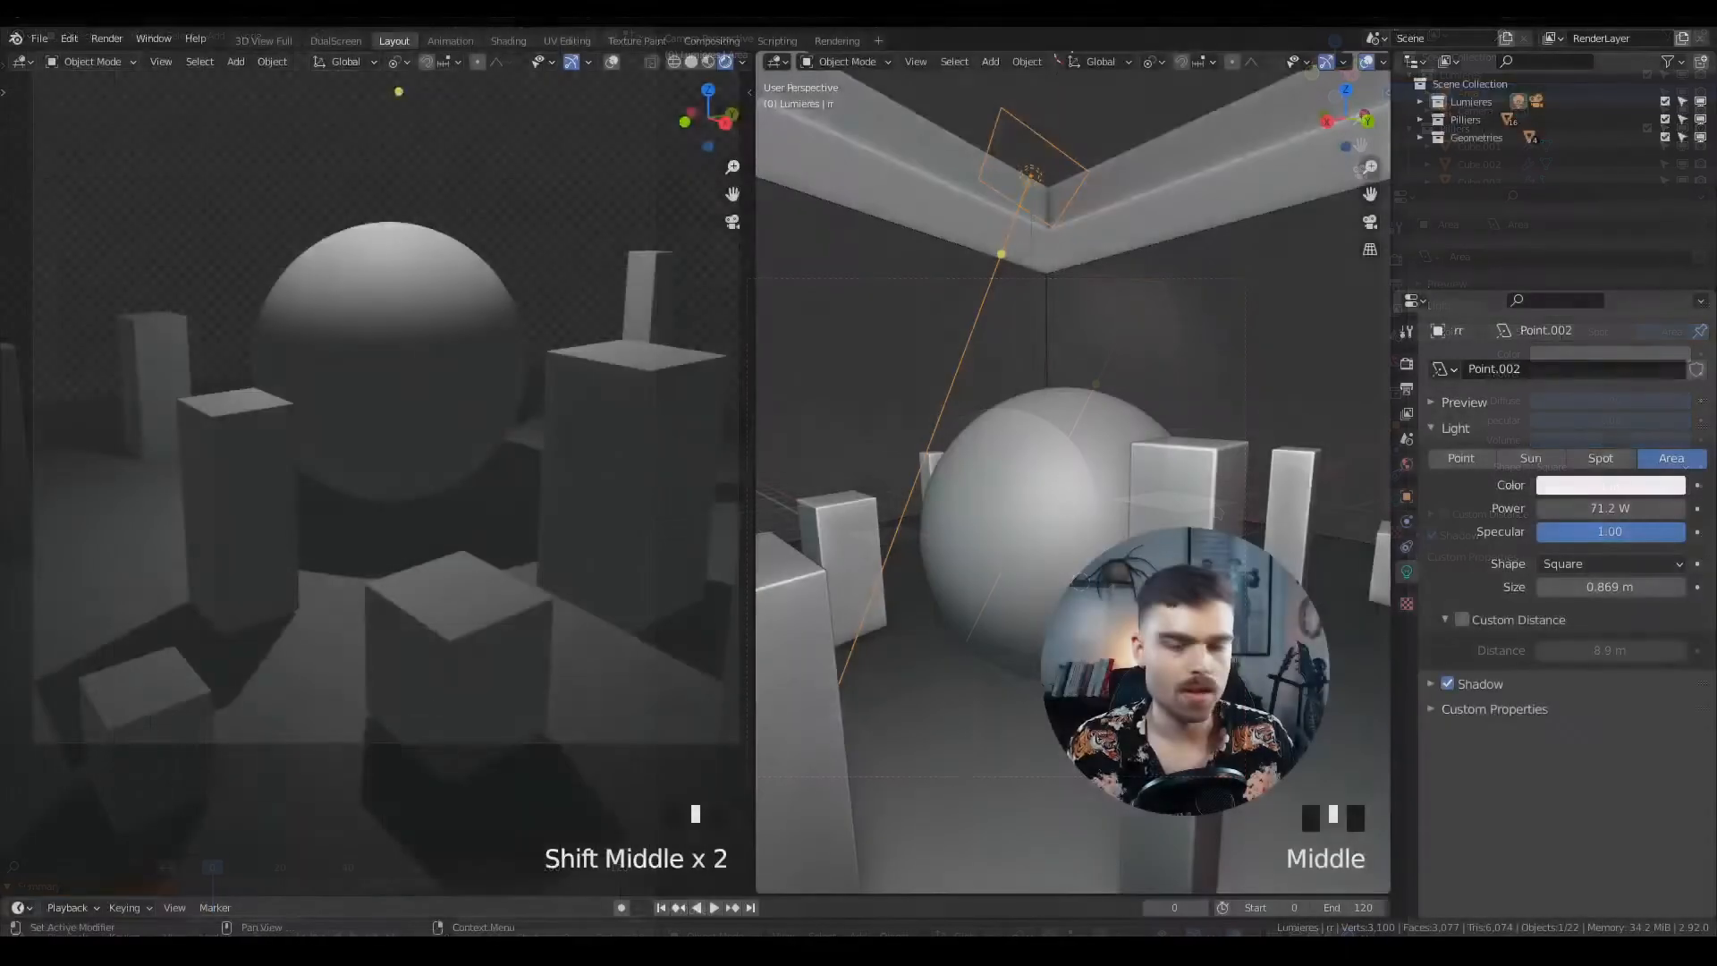
# - Enable Soft Shadows in Eevee's render shadow settings for the camera view of the scene
pyautogui.press('Home')
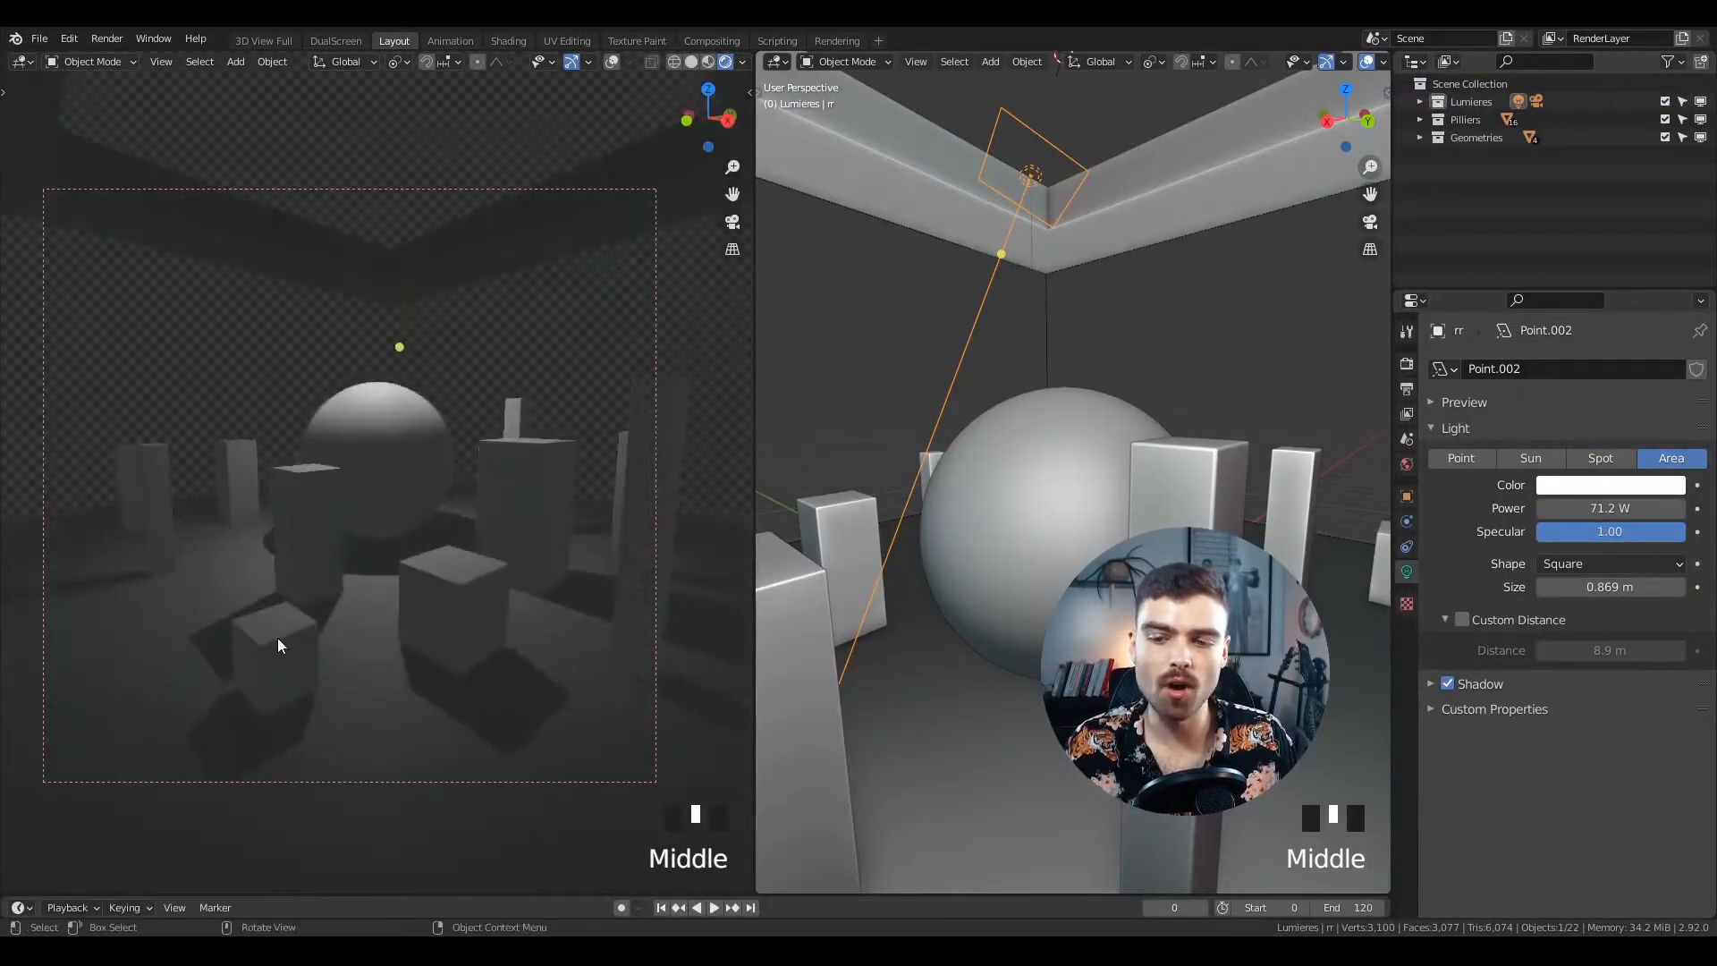
pyautogui.press('KP_0')
pyautogui.moveTo(308, 624)
pyautogui.keyDown('ctrl'); pyautogui.mouseDown(button='middle')
pyautogui.moveTo(288, 631)
pyautogui.moveTo(281, 604)
pyautogui.mouseUp(button='middle'); pyautogui.keyUp('ctrl')
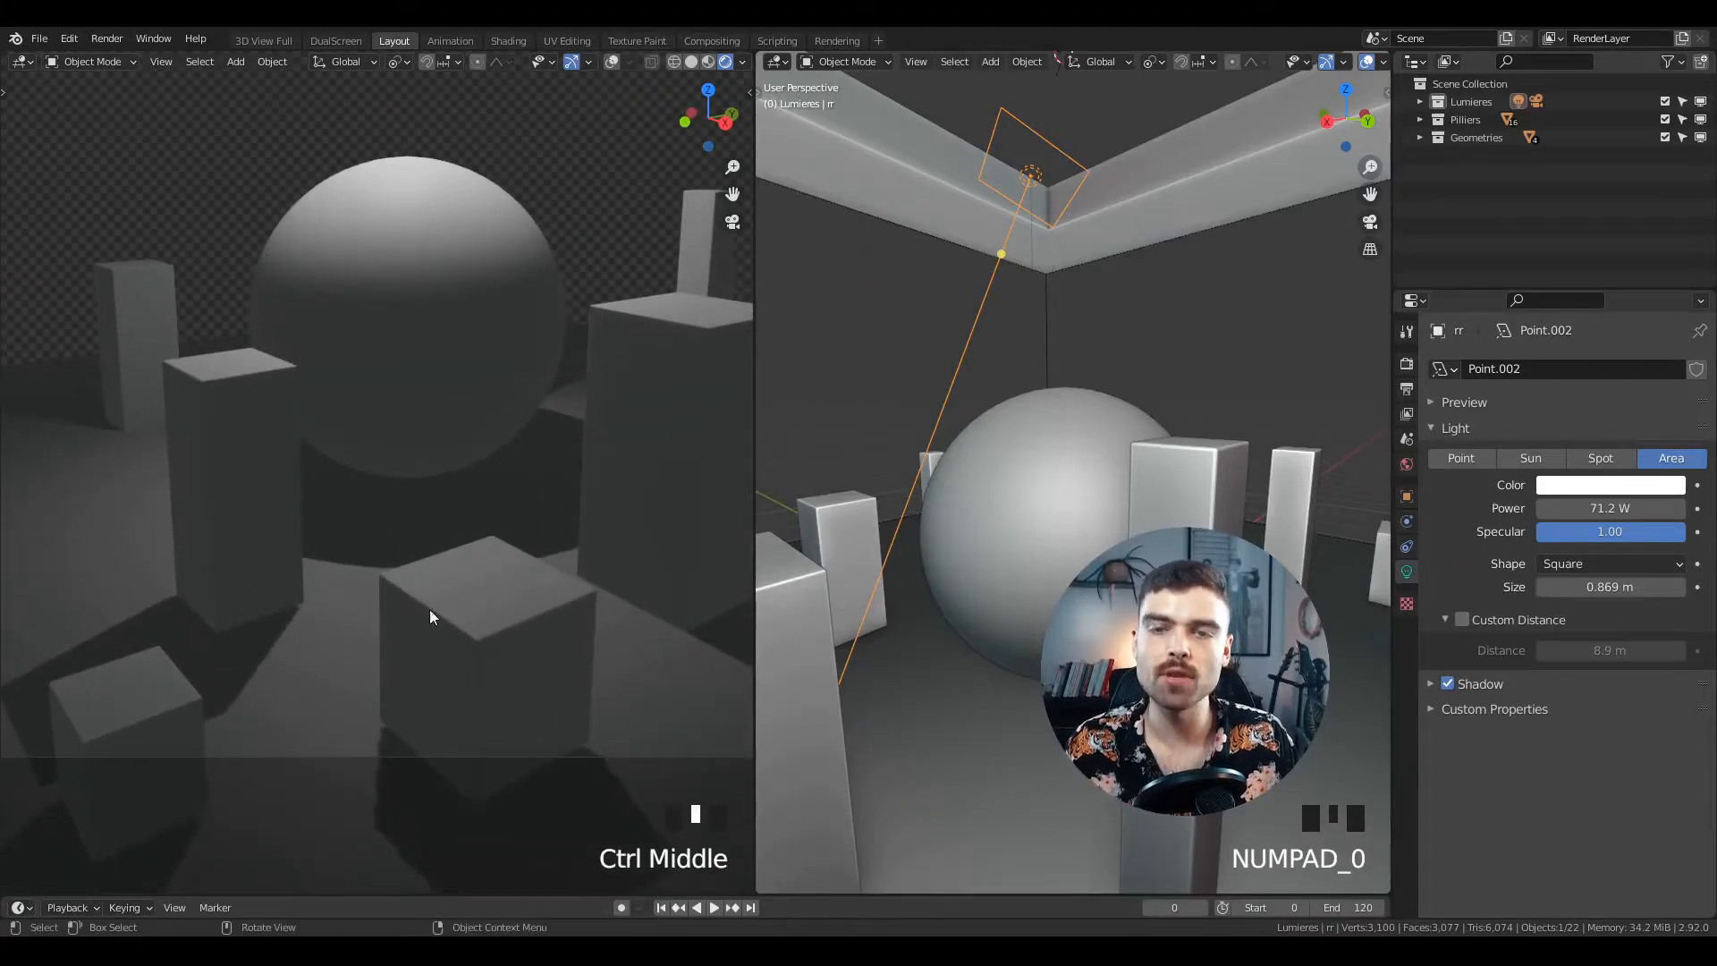
pyautogui.click(1407, 364)
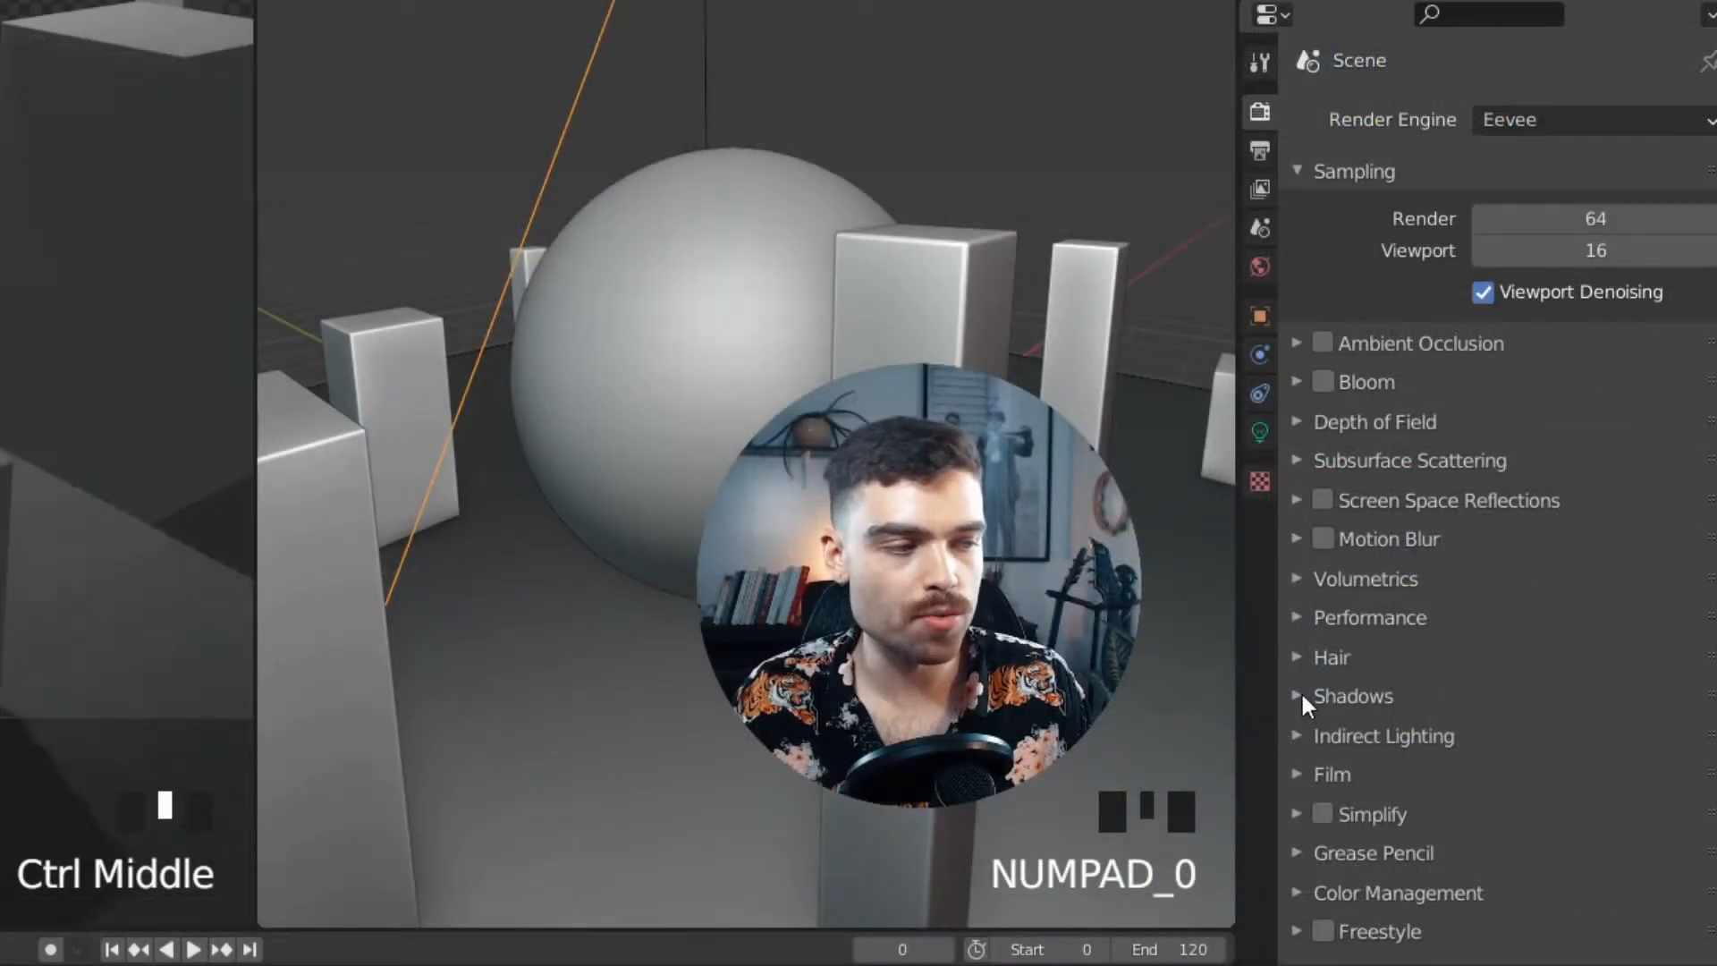
pyautogui.click(1432, 743)
pyautogui.scroll(-5, 1440, 725)
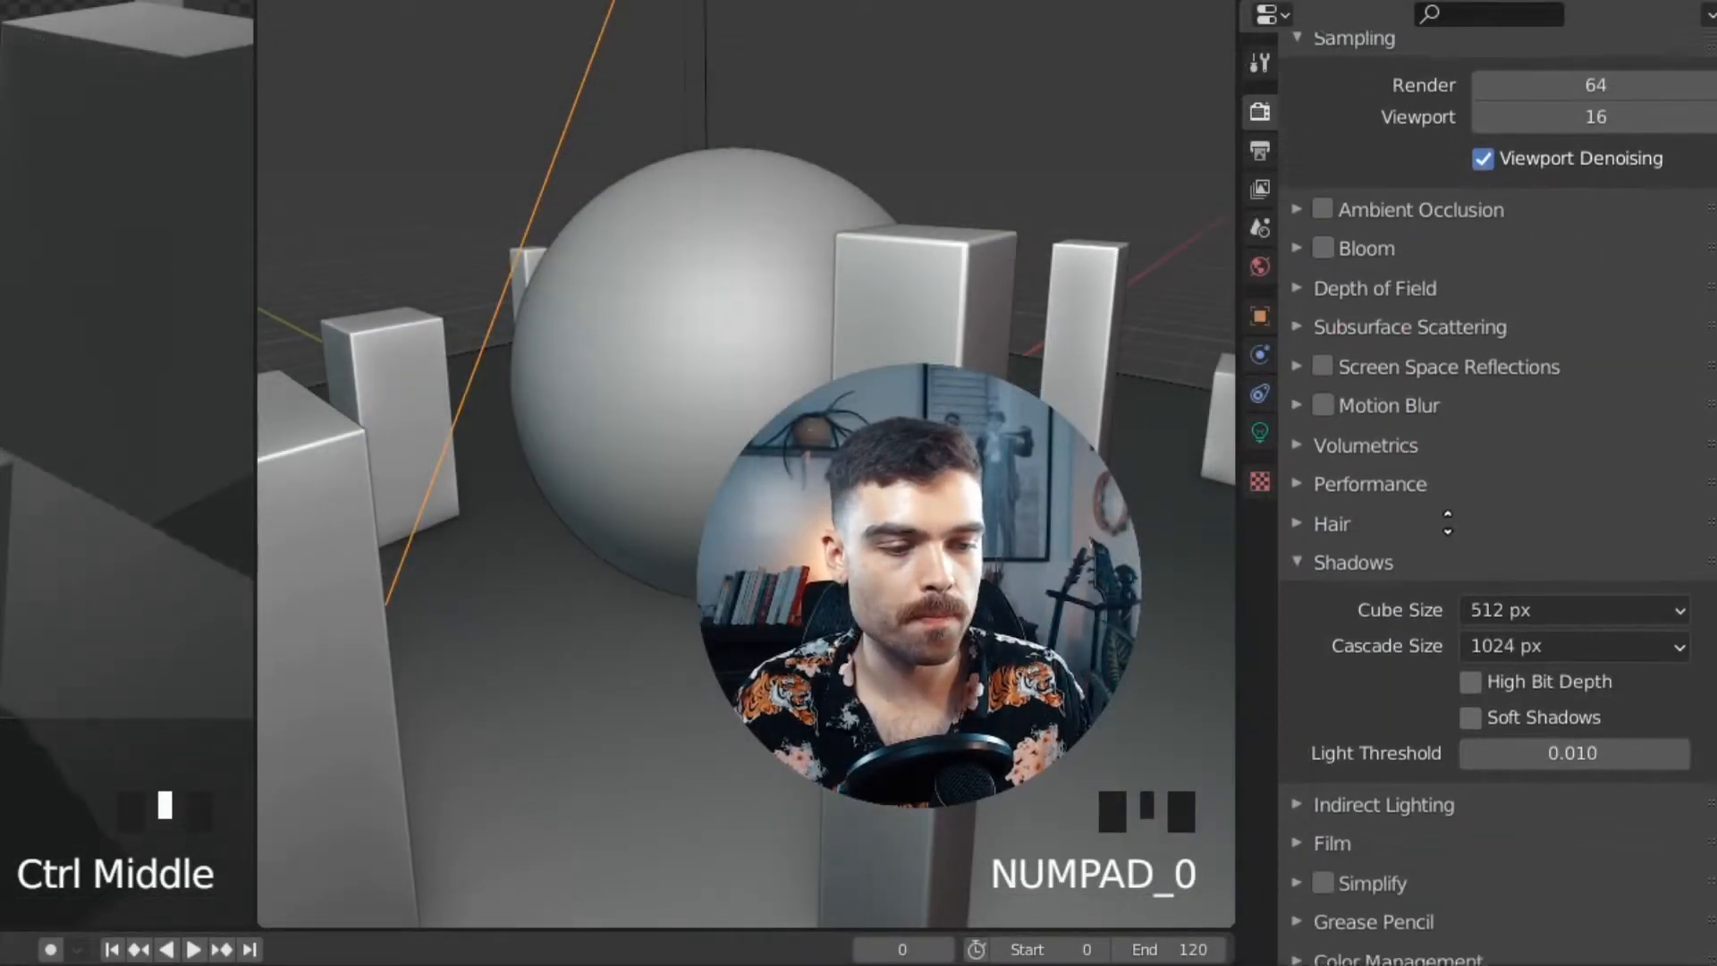
pyautogui.click(1471, 664)
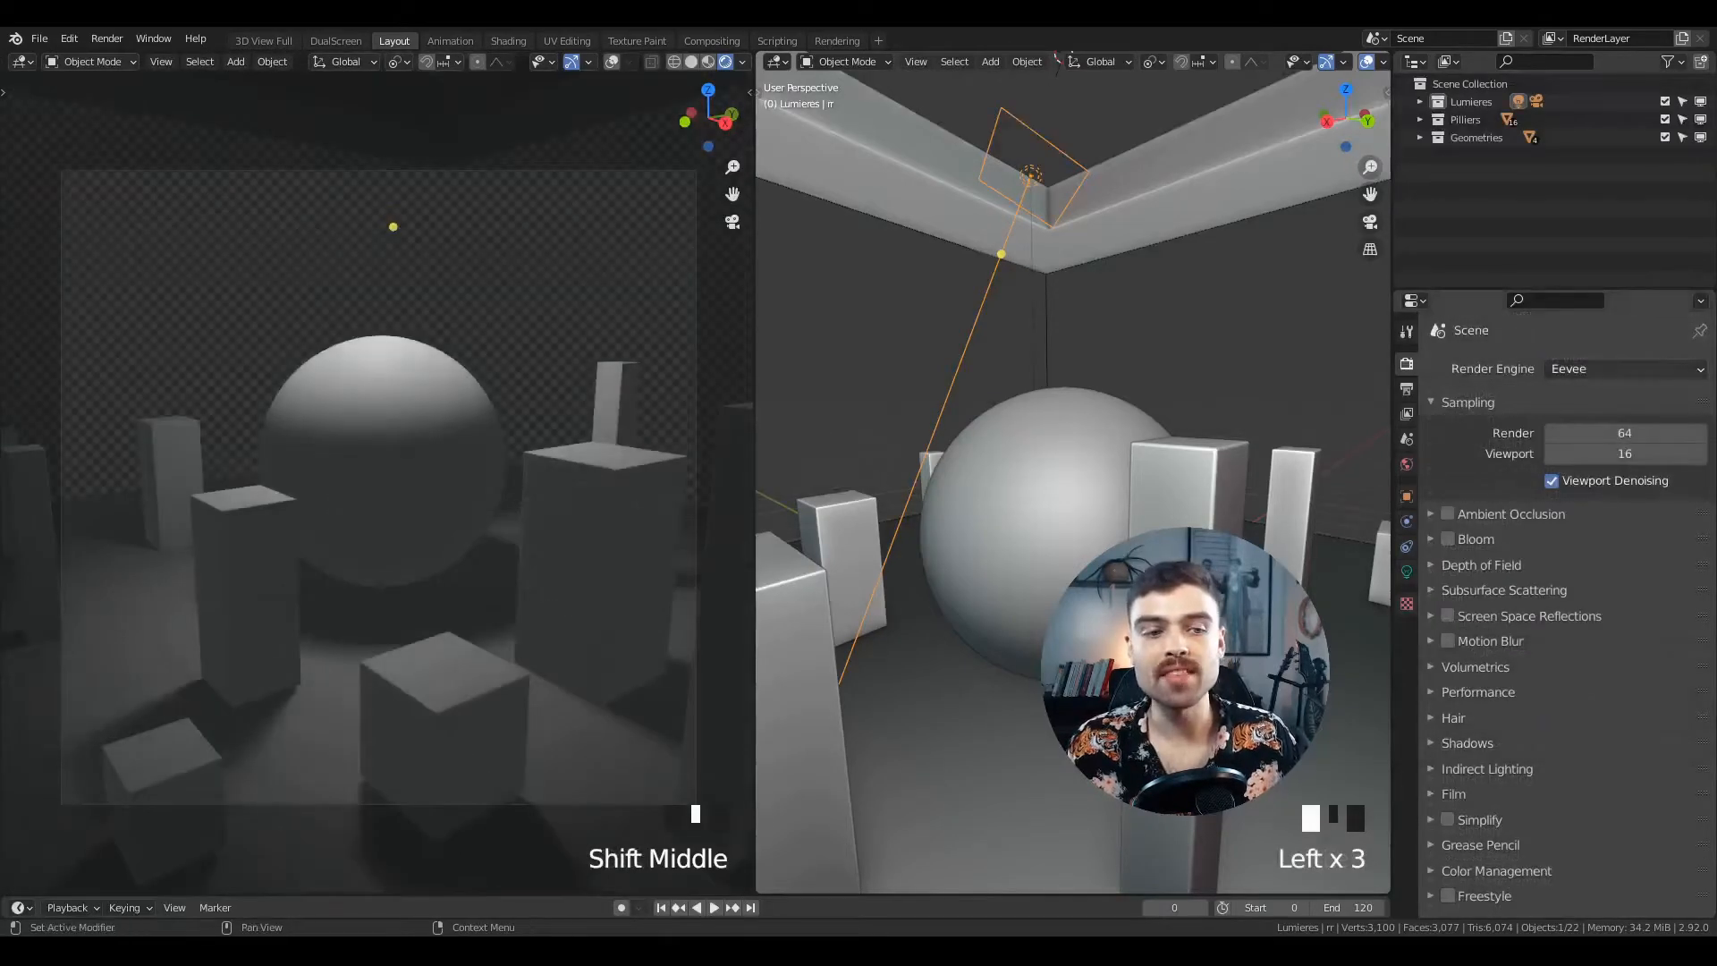
# - Switch the render engine back to Cycles
pyautogui.click(1583, 368)
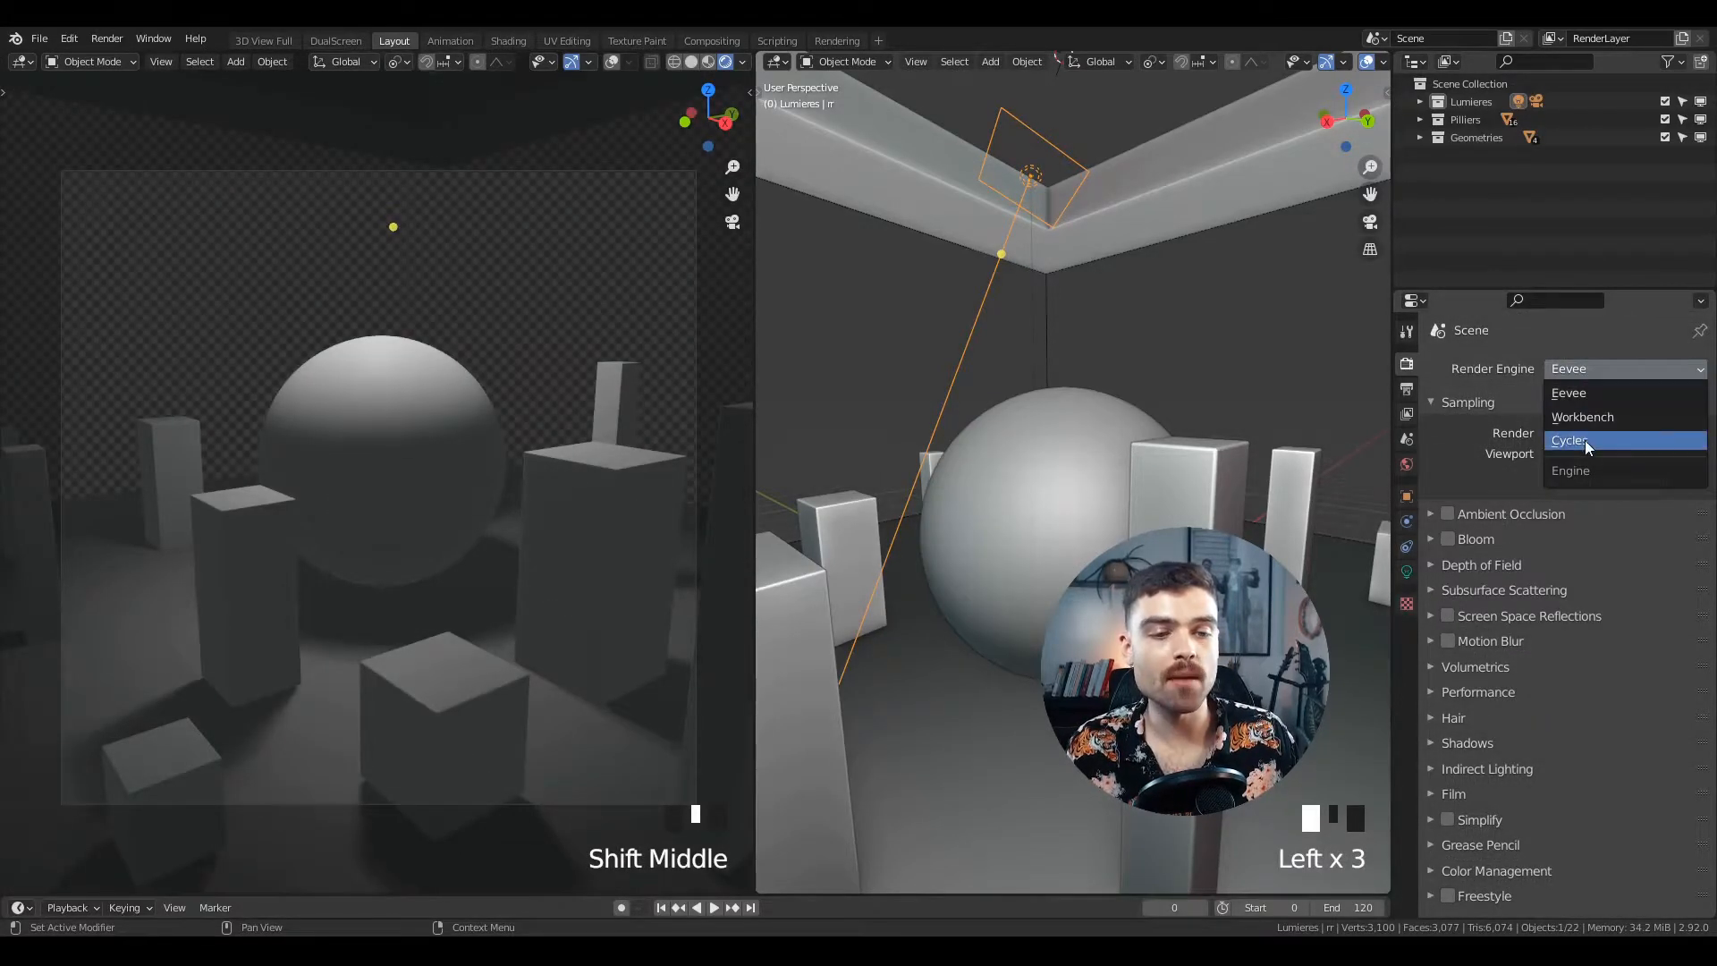
pyautogui.click(1584, 440)
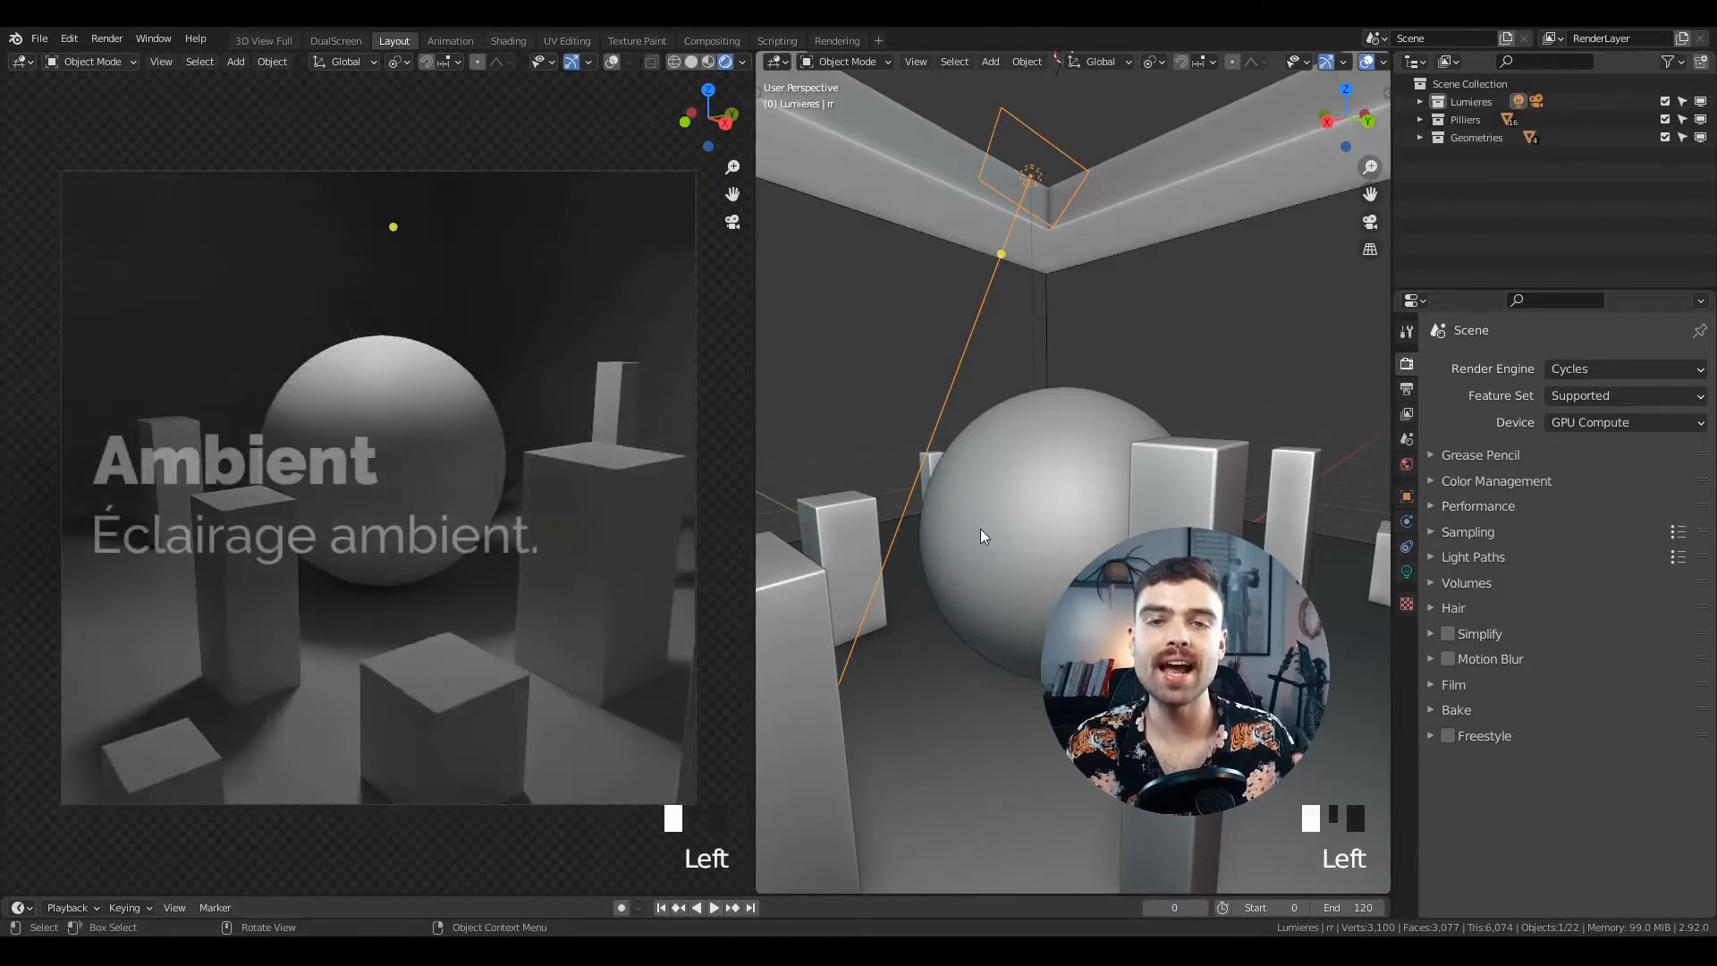
# - Delete the area light above the scene
pyautogui.keyDown('ctrl'); pyautogui.moveTo(980, 529); pyautogui.dragTo(1069, 501, button='middle'); pyautogui.keyUp('ctrl')
pyautogui.press('x')
pyautogui.click(1112, 304)
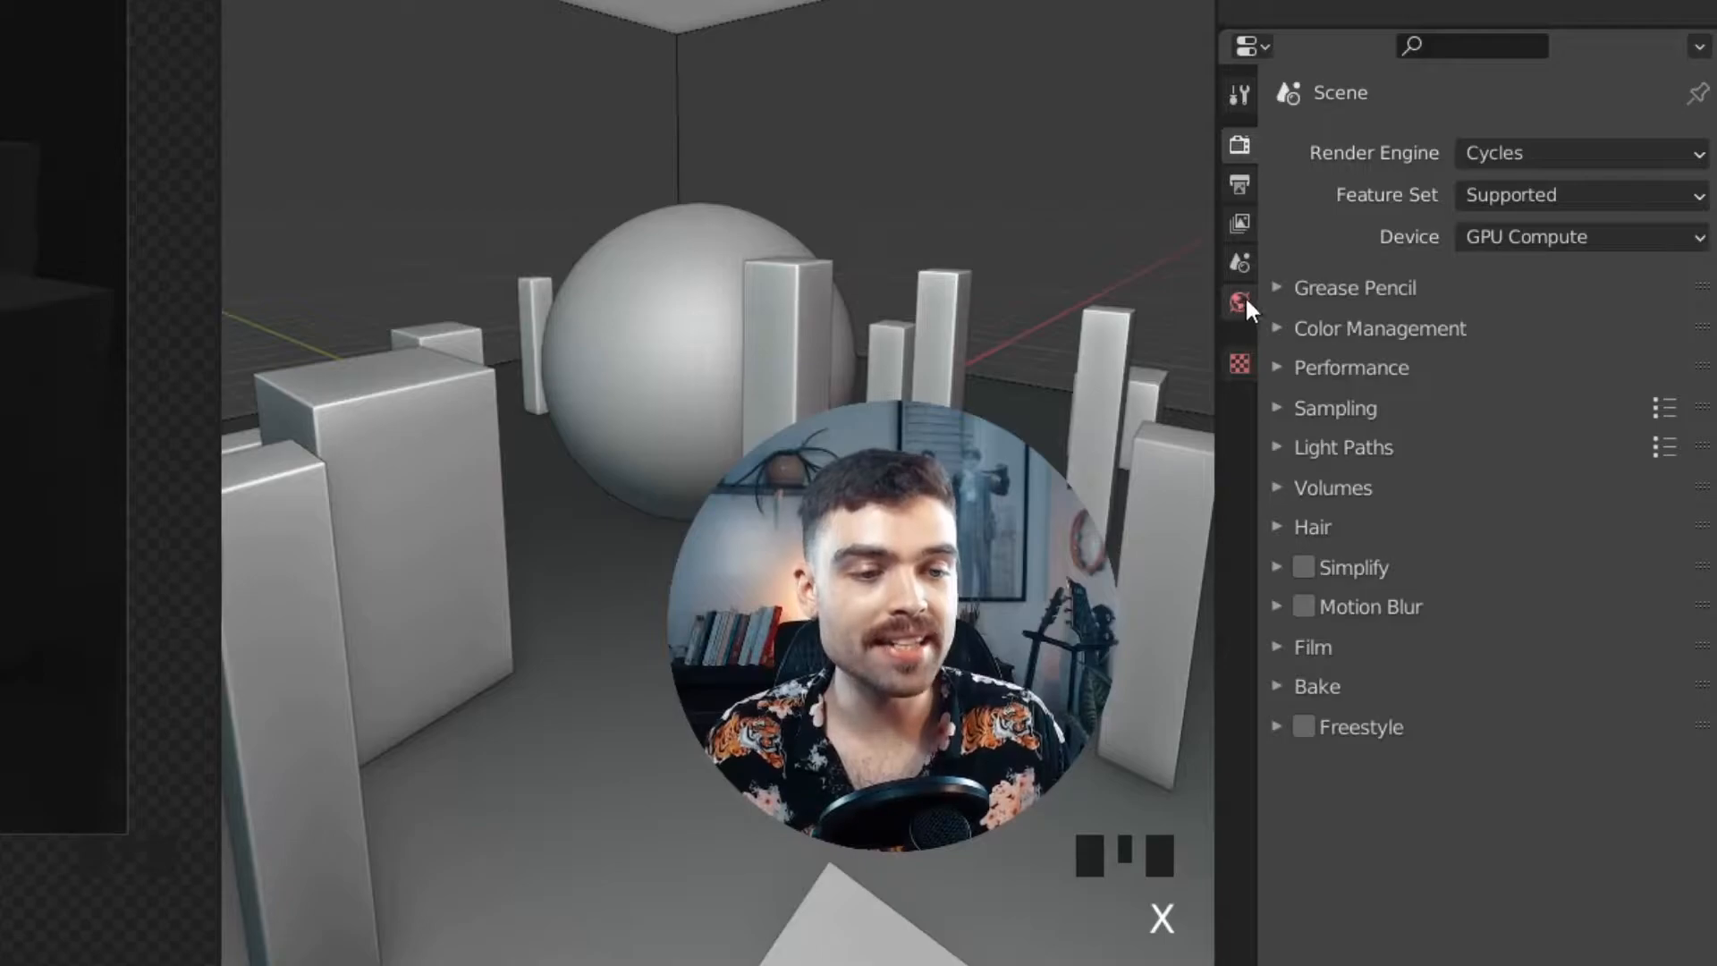
# - Try the world background's Strength at 0 and at 10 to compare the ambient lighting
pyautogui.click(1238, 301)
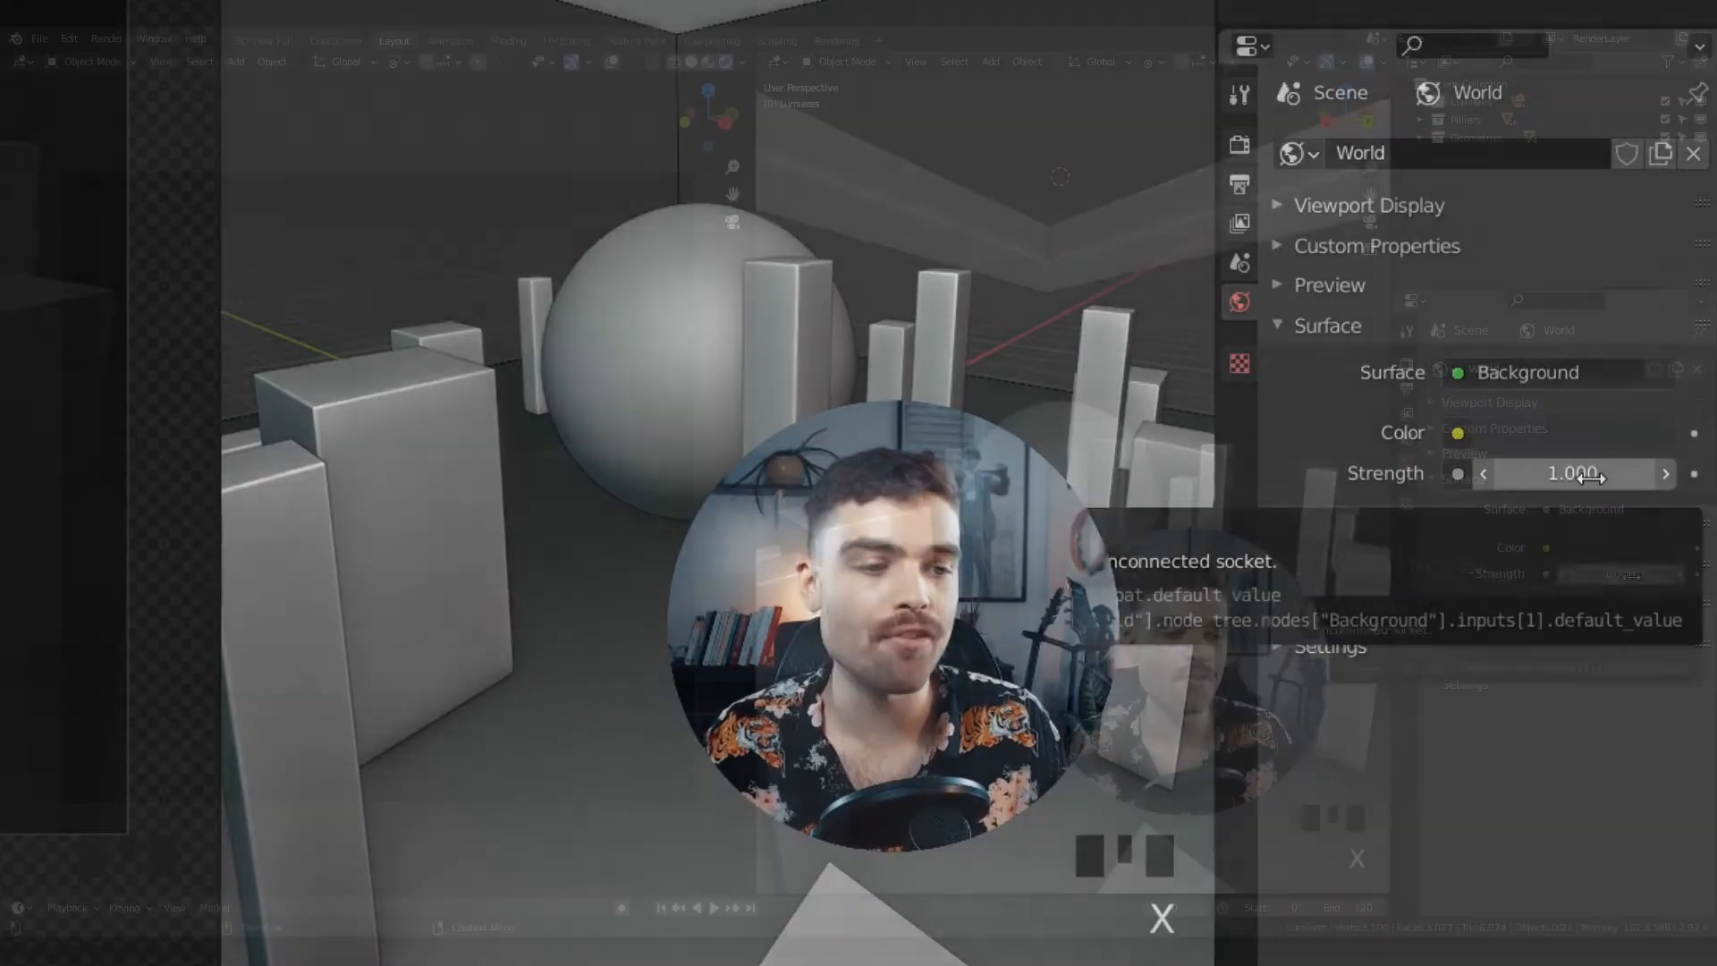
pyautogui.click(1591, 474)
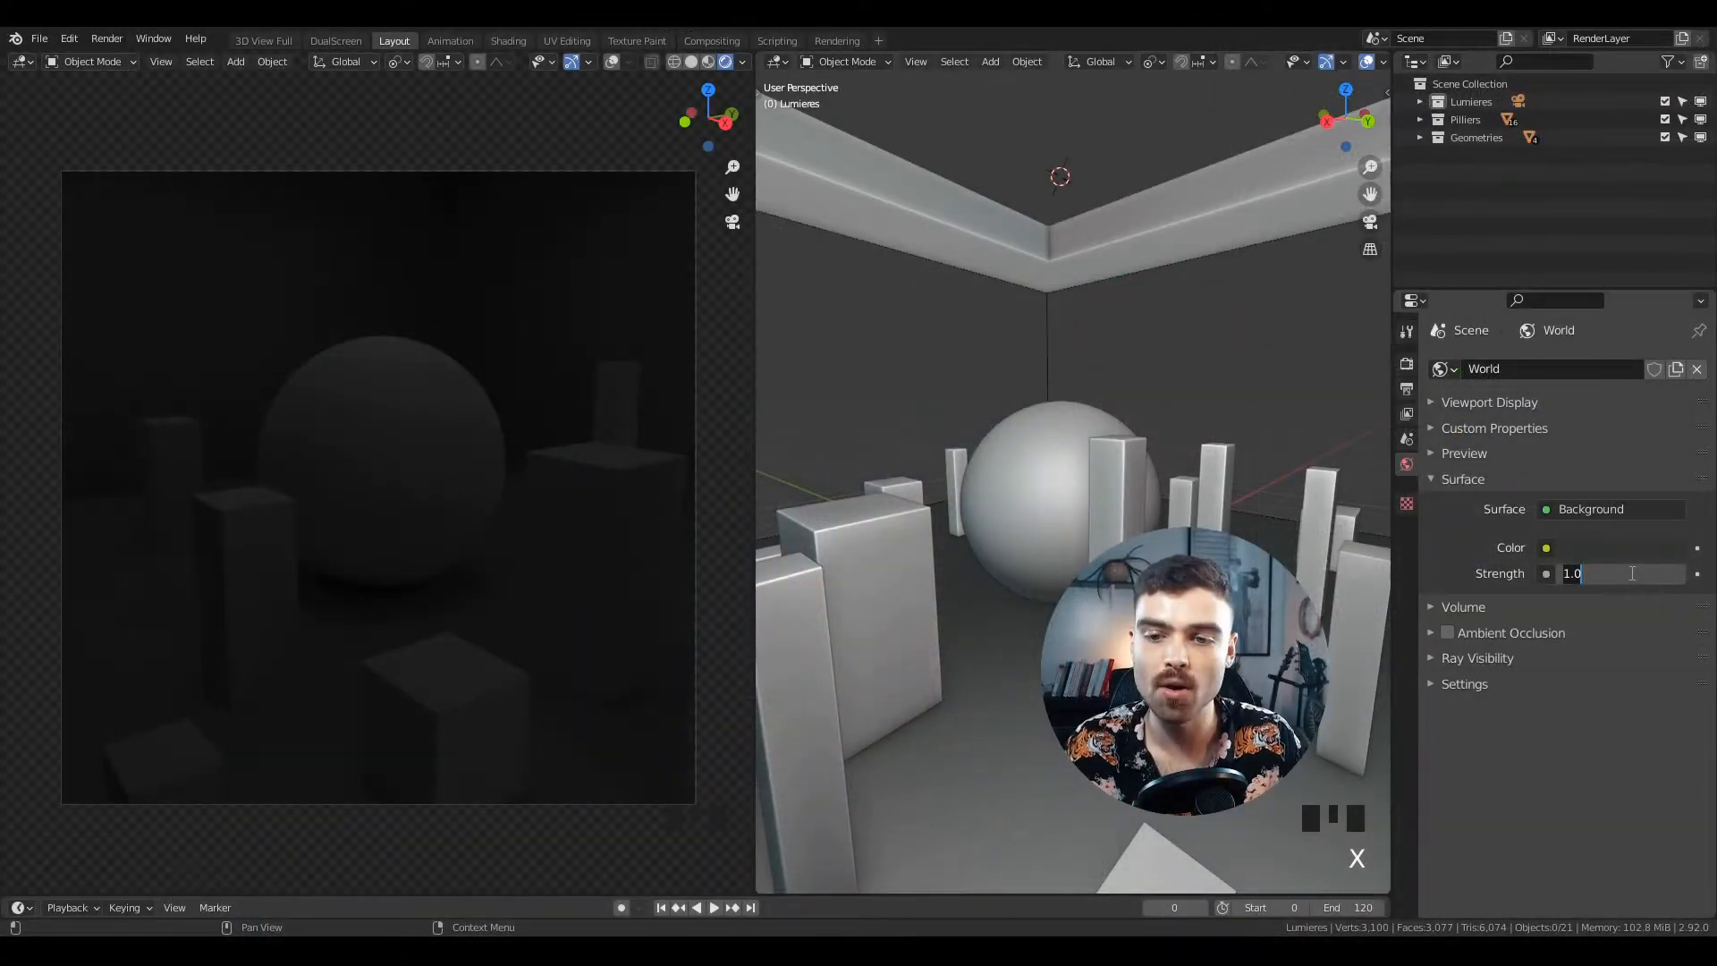
pyautogui.write('0')
pyautogui.press('Return')
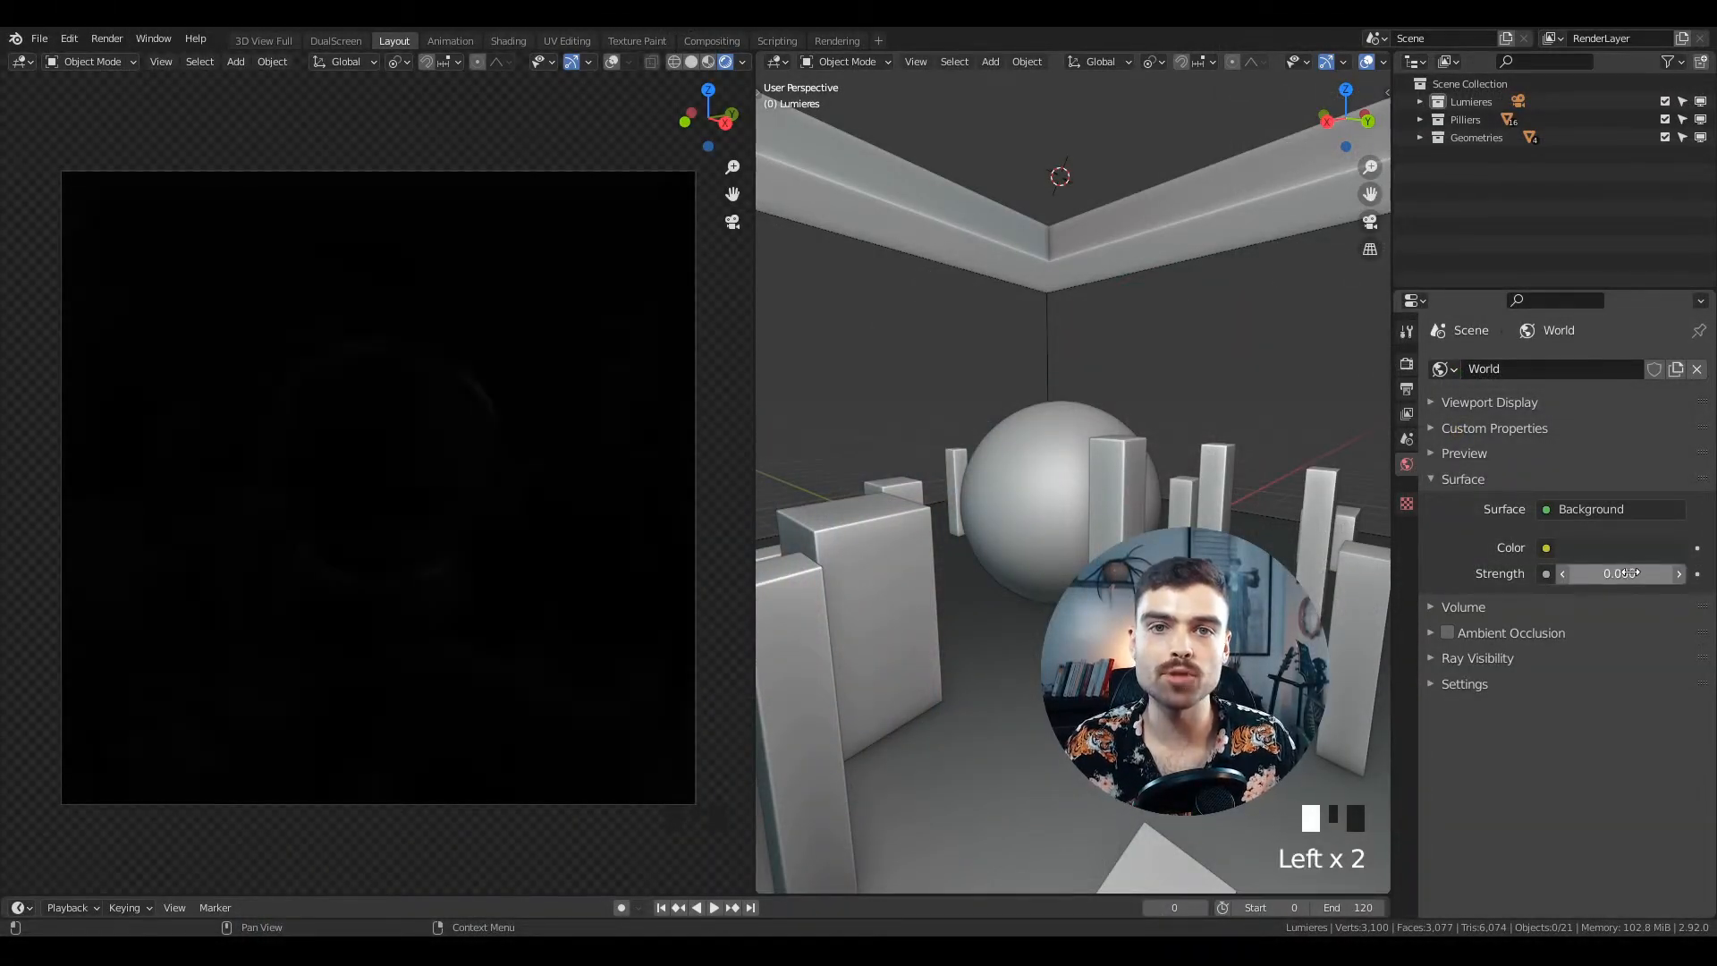
pyautogui.click(1630, 577)
pyautogui.write('10')
pyautogui.press('Return')
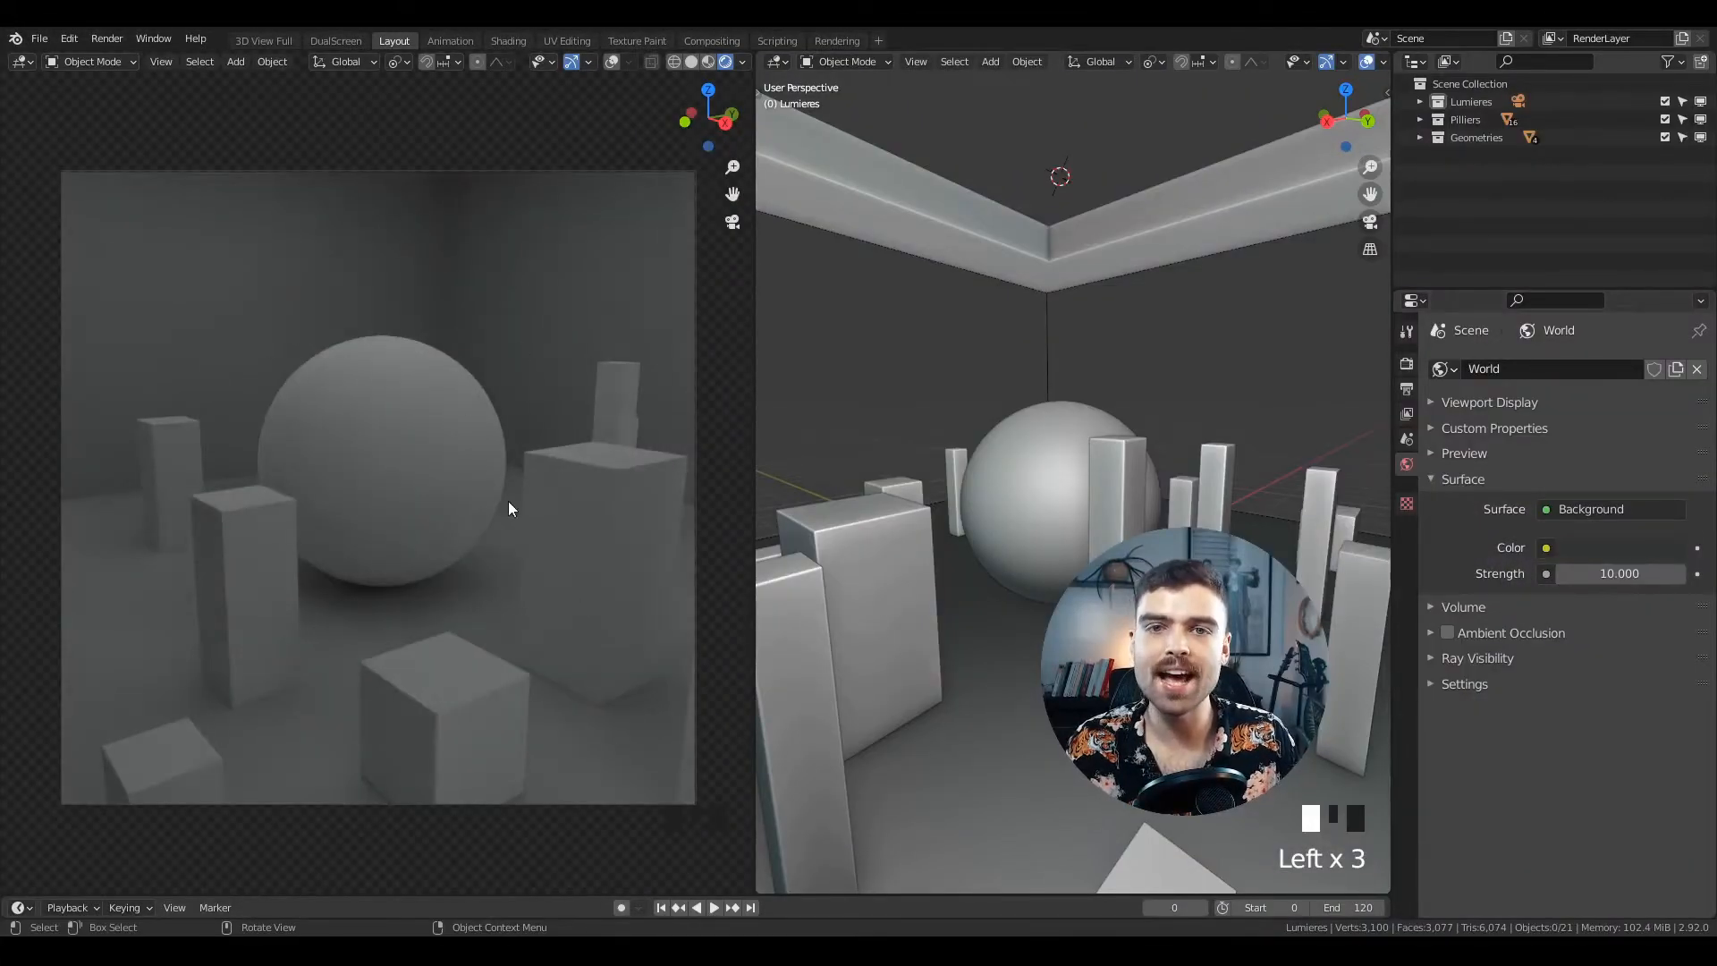
# - Try a brighter world background colour with a value of about 0.584, and tint it light blue
pyautogui.click(1618, 548)
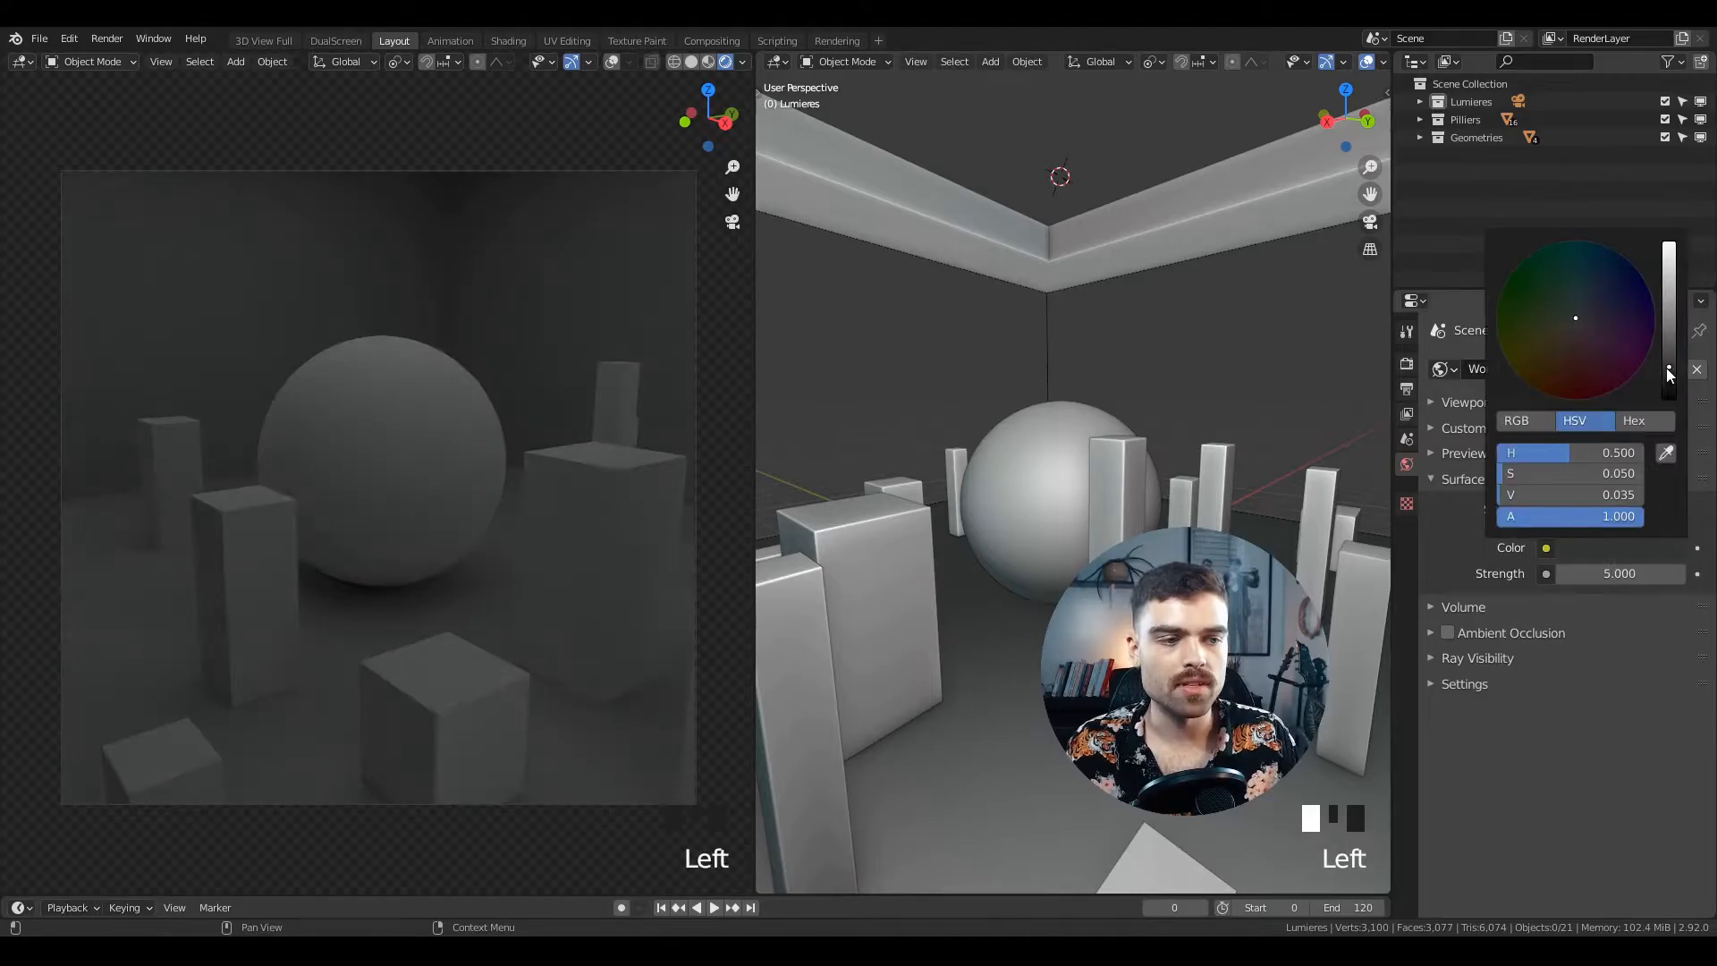
pyautogui.moveTo(1666, 368); pyautogui.dragTo(1669, 275)
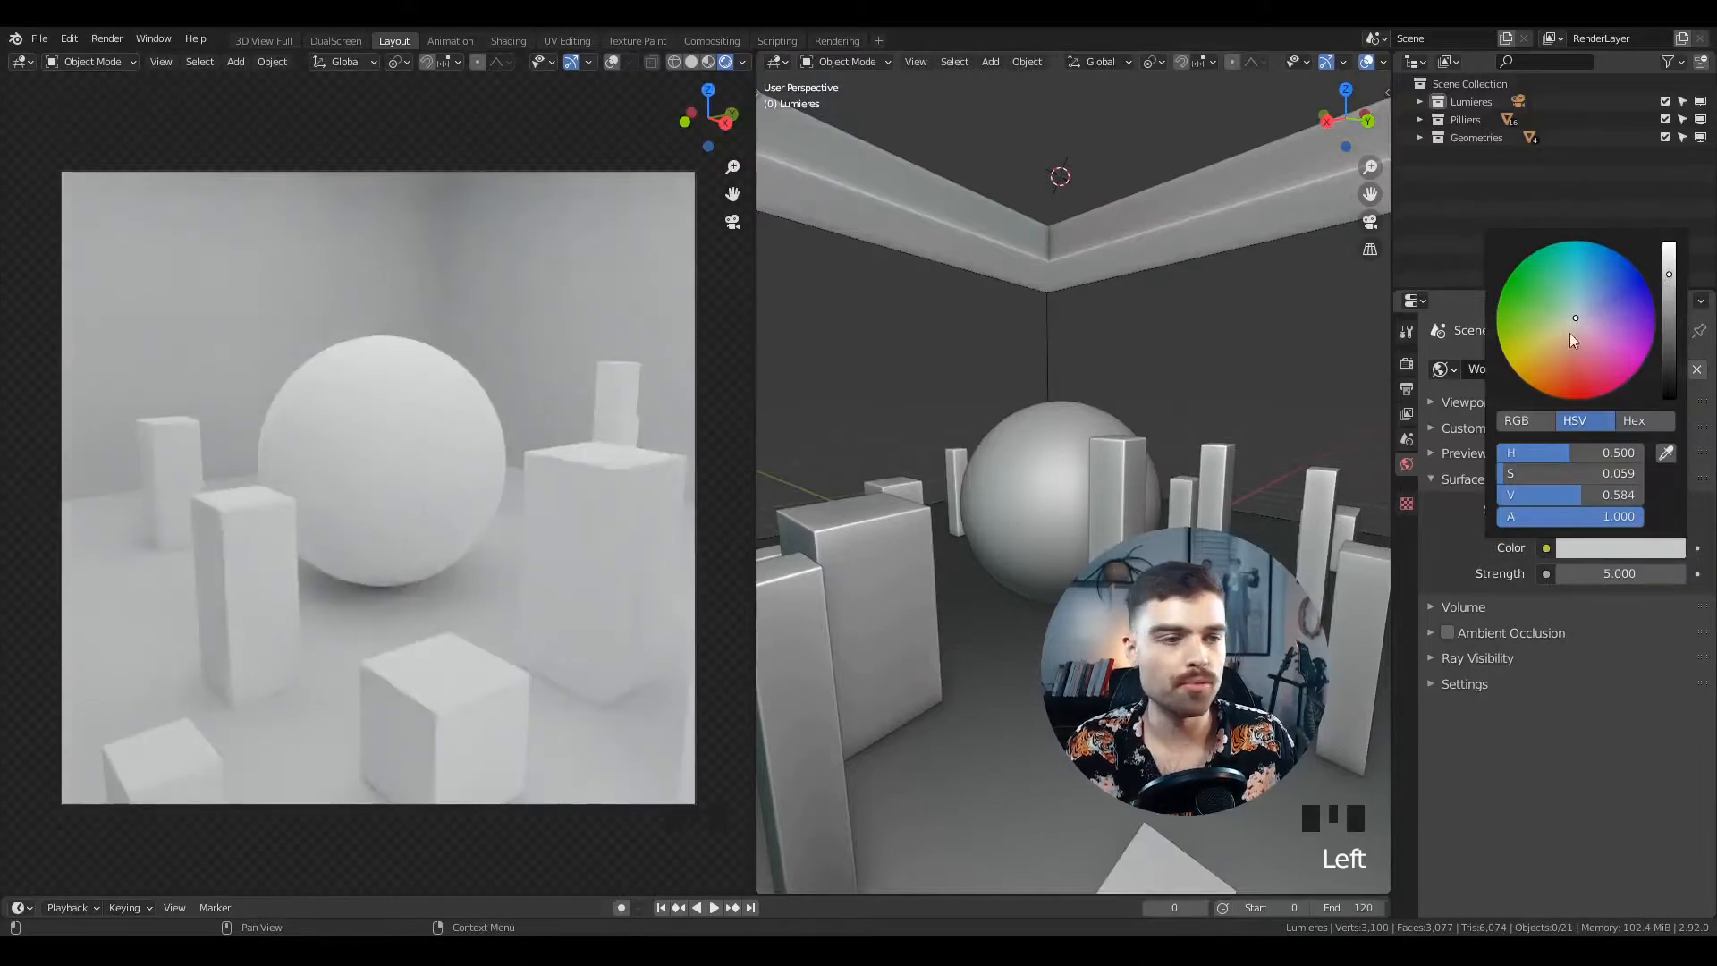
pyautogui.click(1580, 338)
pyautogui.moveTo(1581, 337); pyautogui.dragTo(1590, 272)
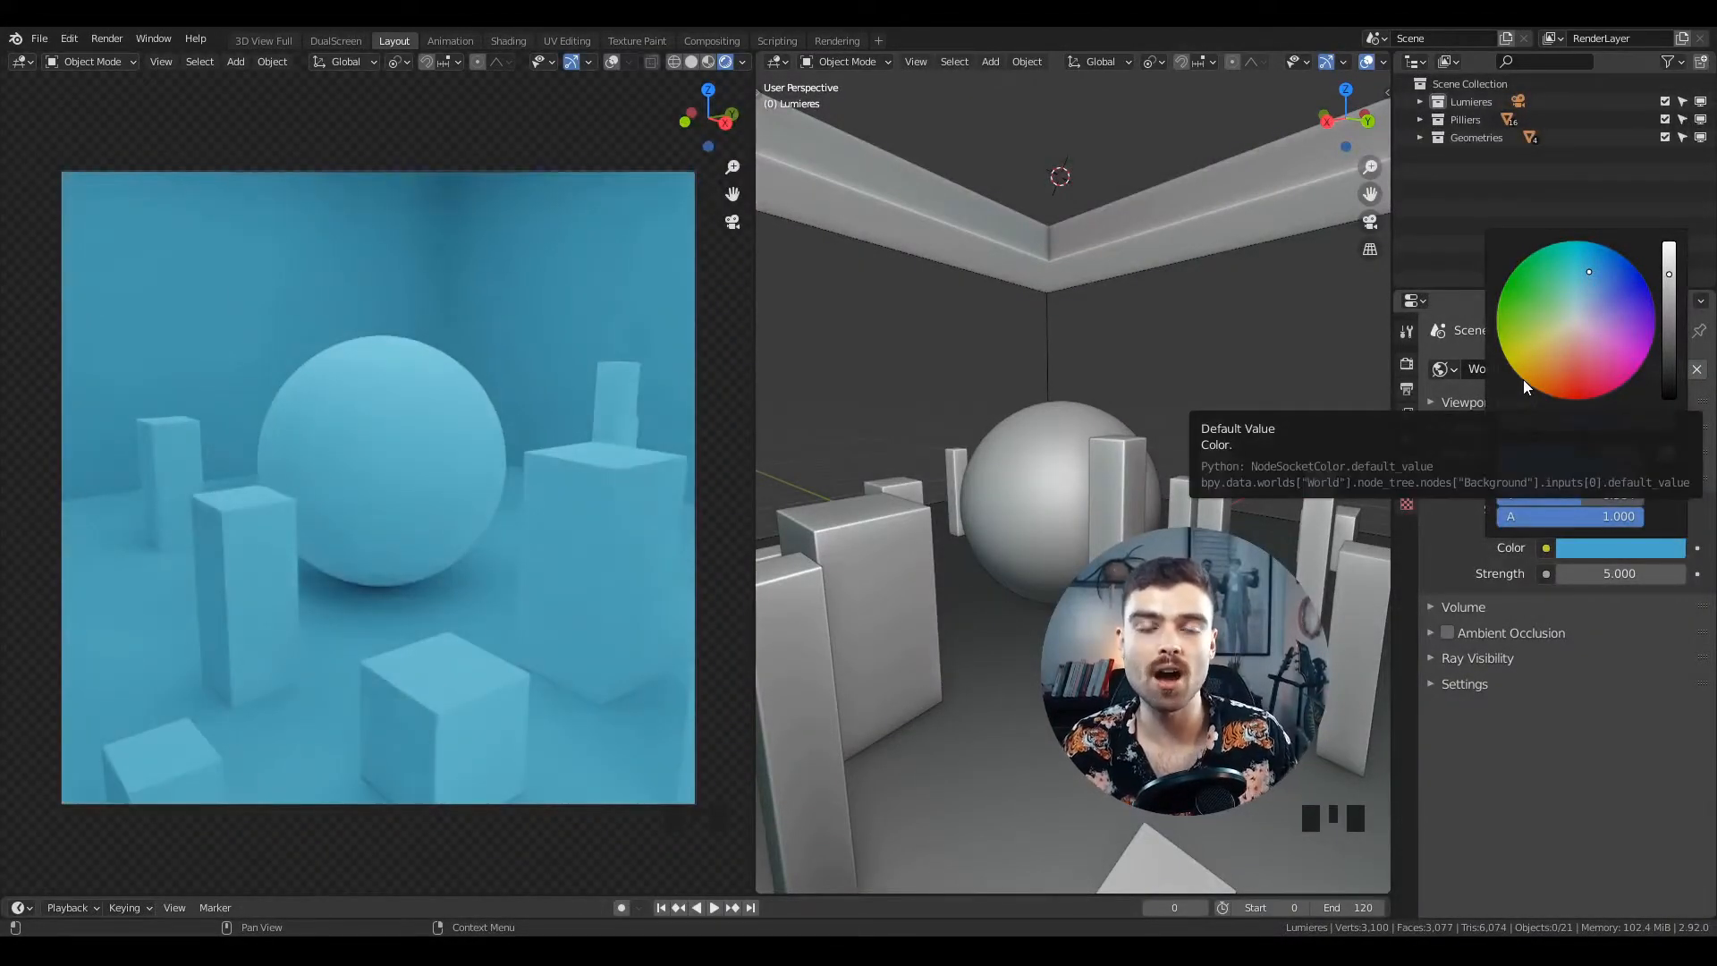
# - Add a Sun light at the 3D cursor above the sphere
pyautogui.hotkey('shift', 'a')
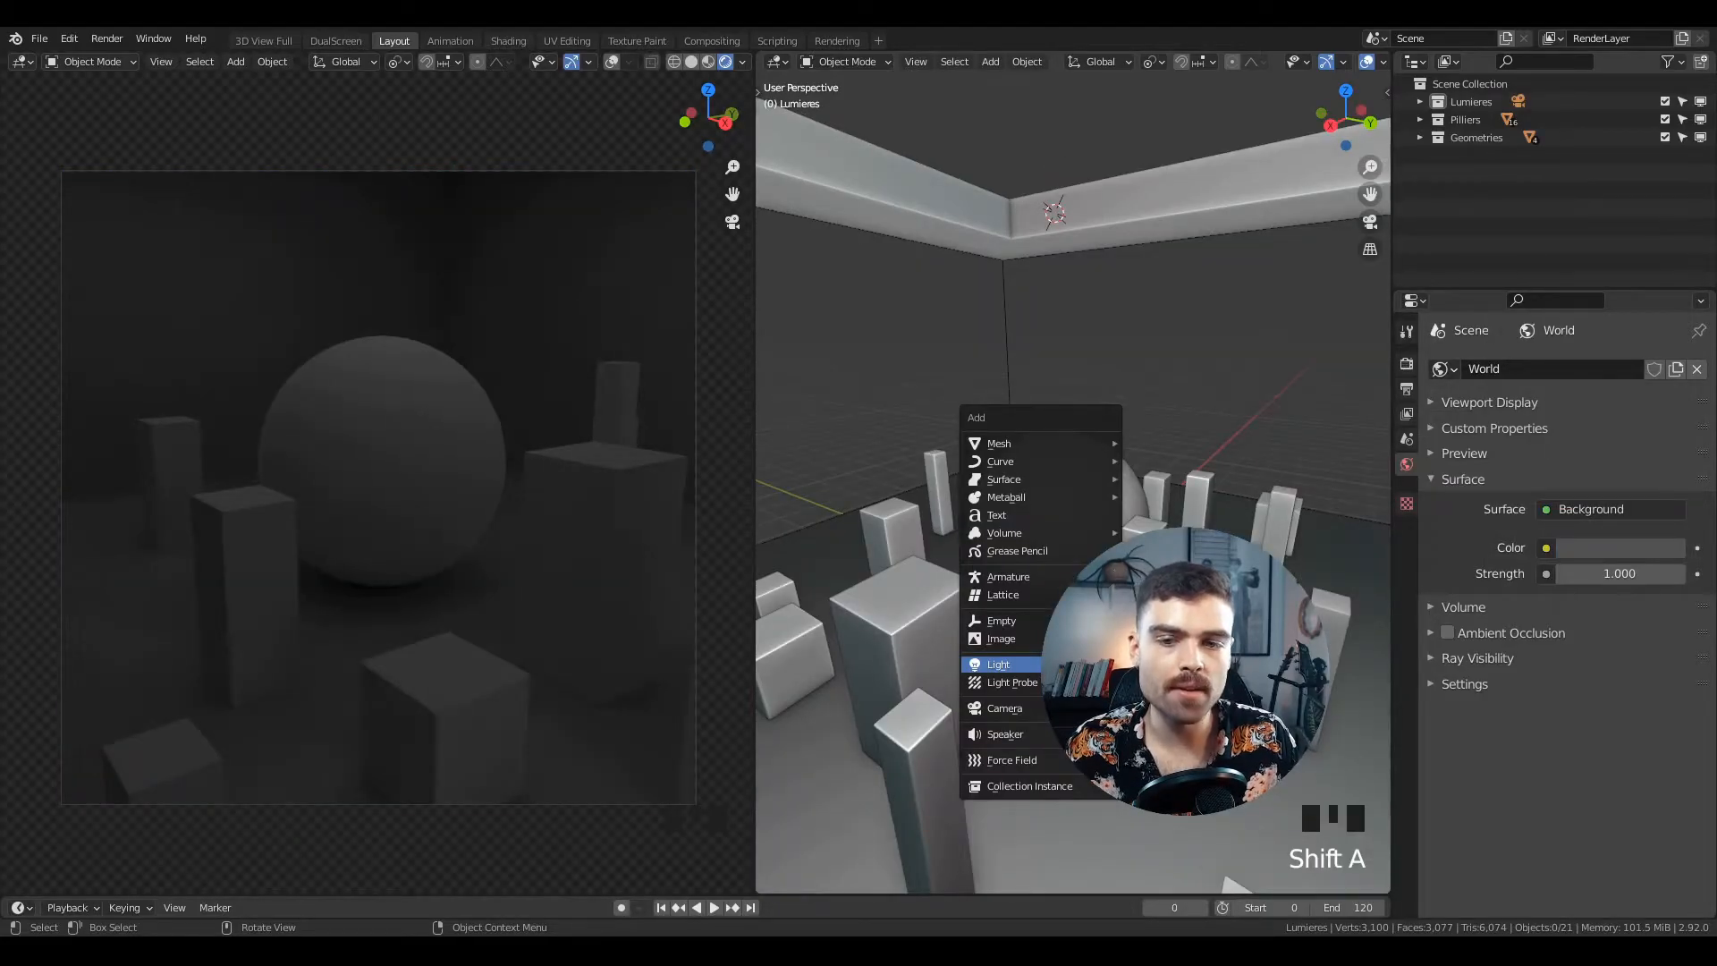
pyautogui.click(1156, 683)
pyautogui.moveTo(1174, 442); pyautogui.dragTo(1139, 474, button='middle')
# - Rotate the Sun light freely in two trackball turns, the last by about 4.58° and 120°, to aim it at the sphere and pillars
pyautogui.press('r')
pyautogui.press('r')
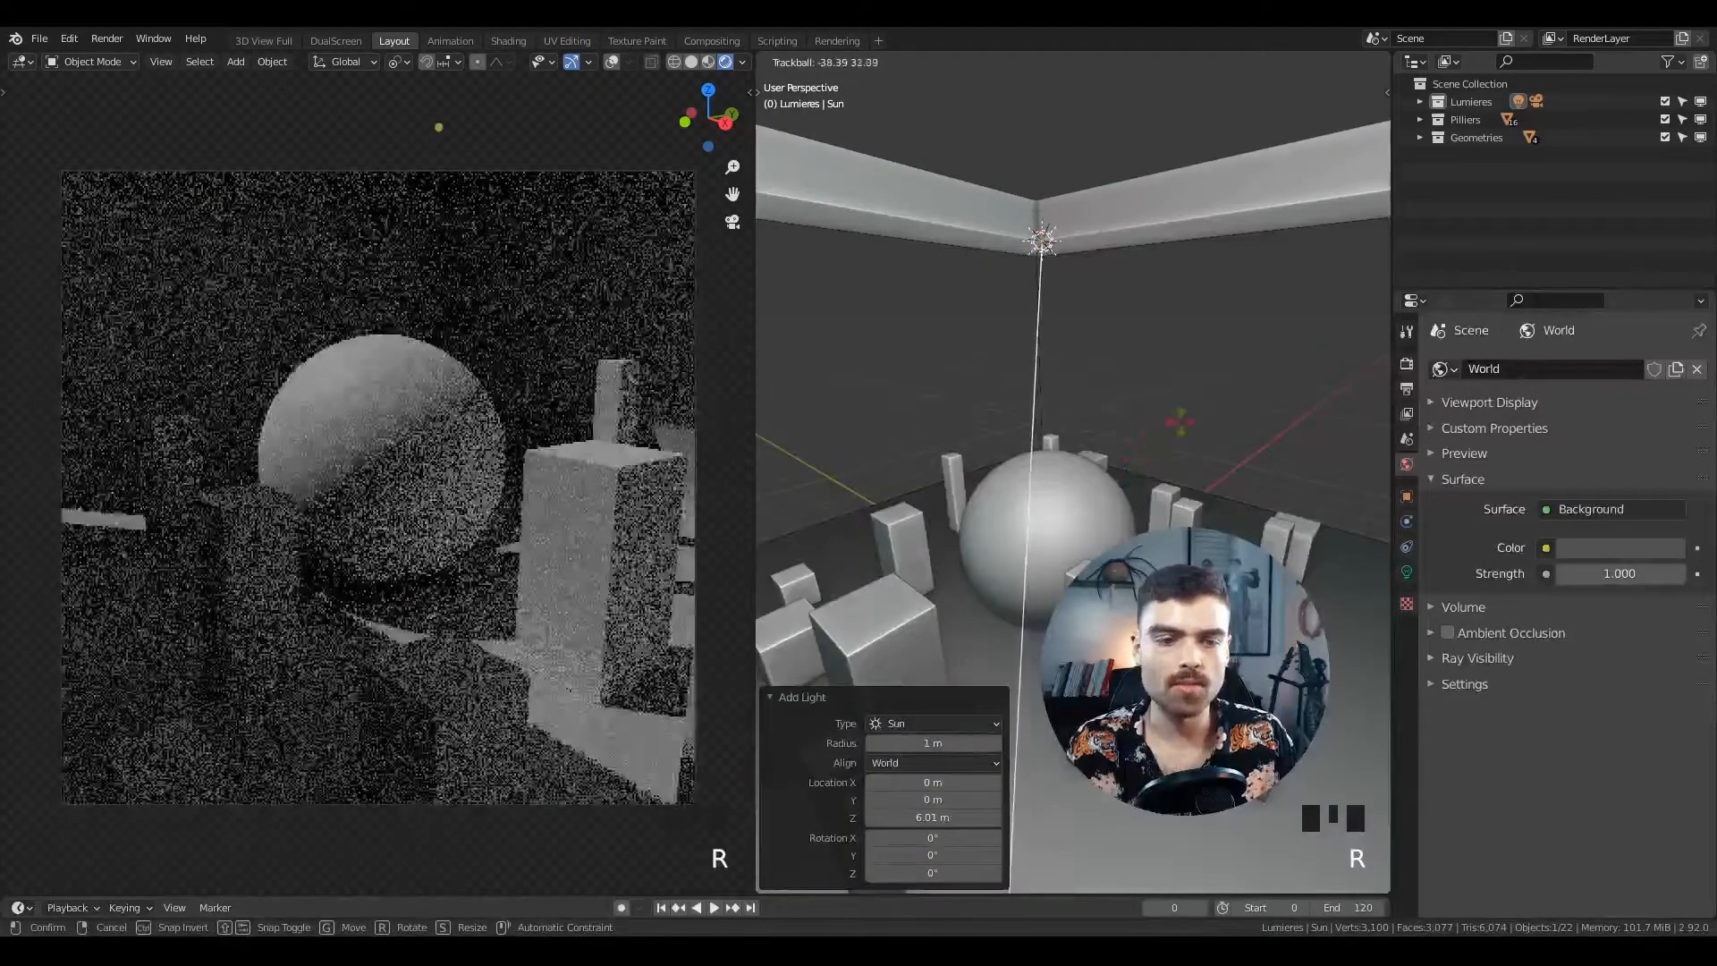
pyautogui.click(1184, 430)
pyautogui.press('r')
pyautogui.press('r')
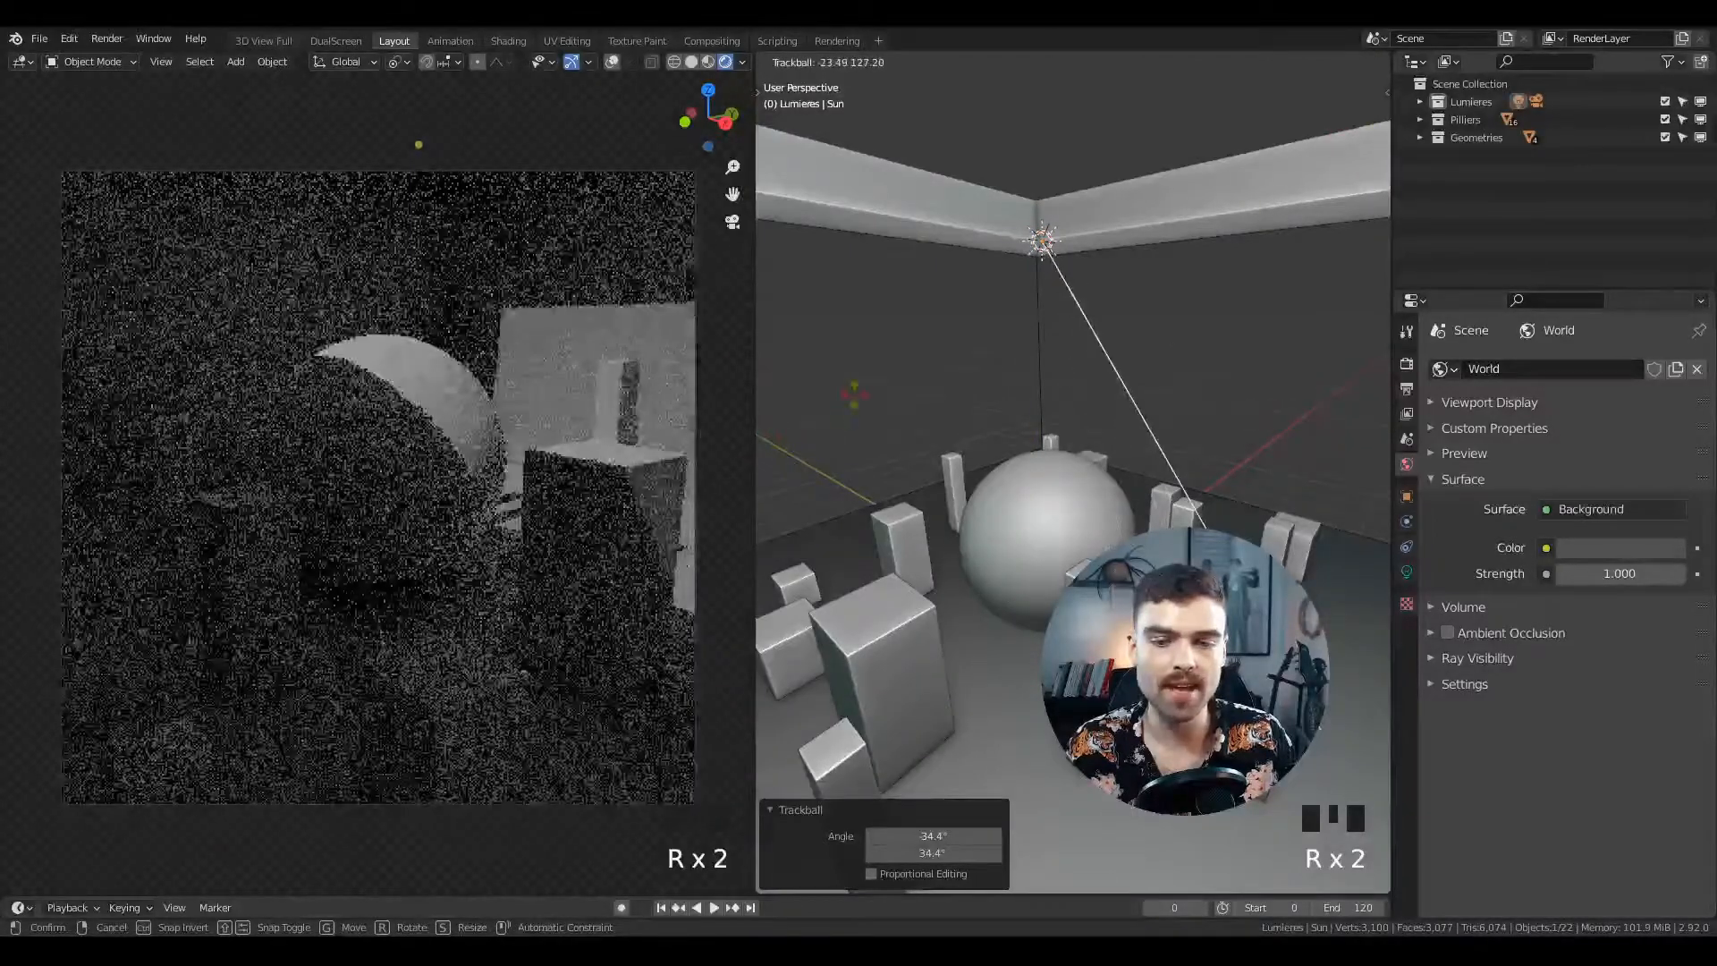
pyautogui.click(1371, 437)
# - Enable nodes on the Sun light and feed its Emission colour with a Blackbody node
pyautogui.click(1407, 572)
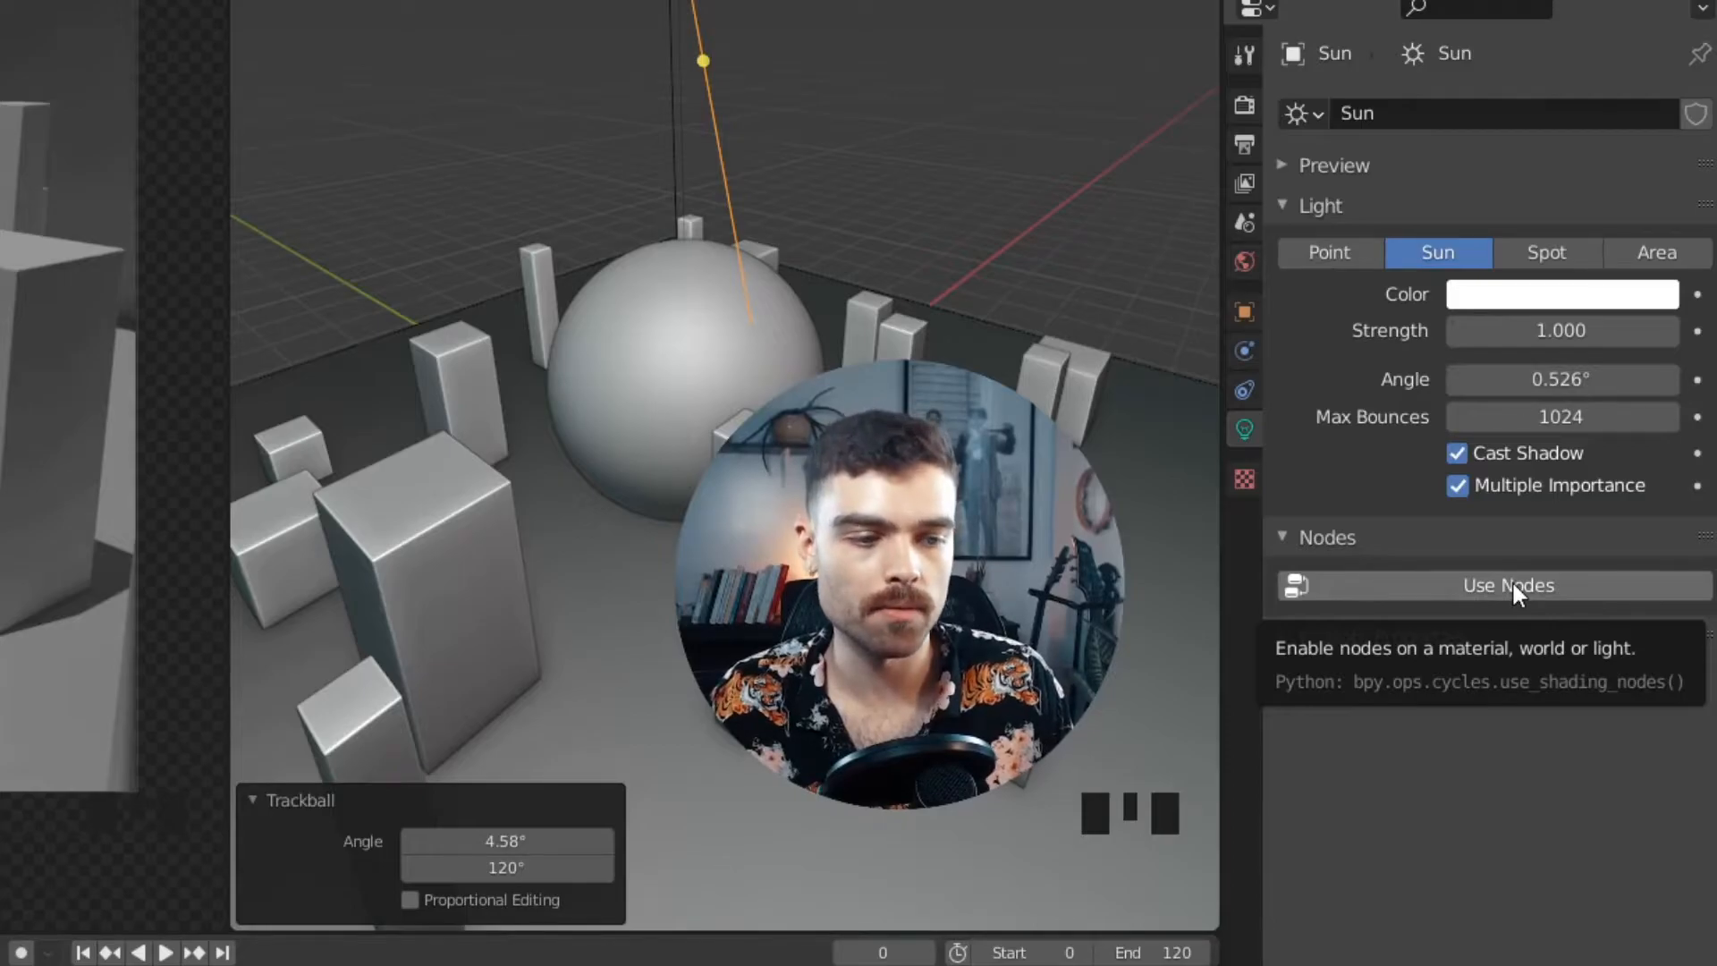
pyautogui.click(1514, 584)
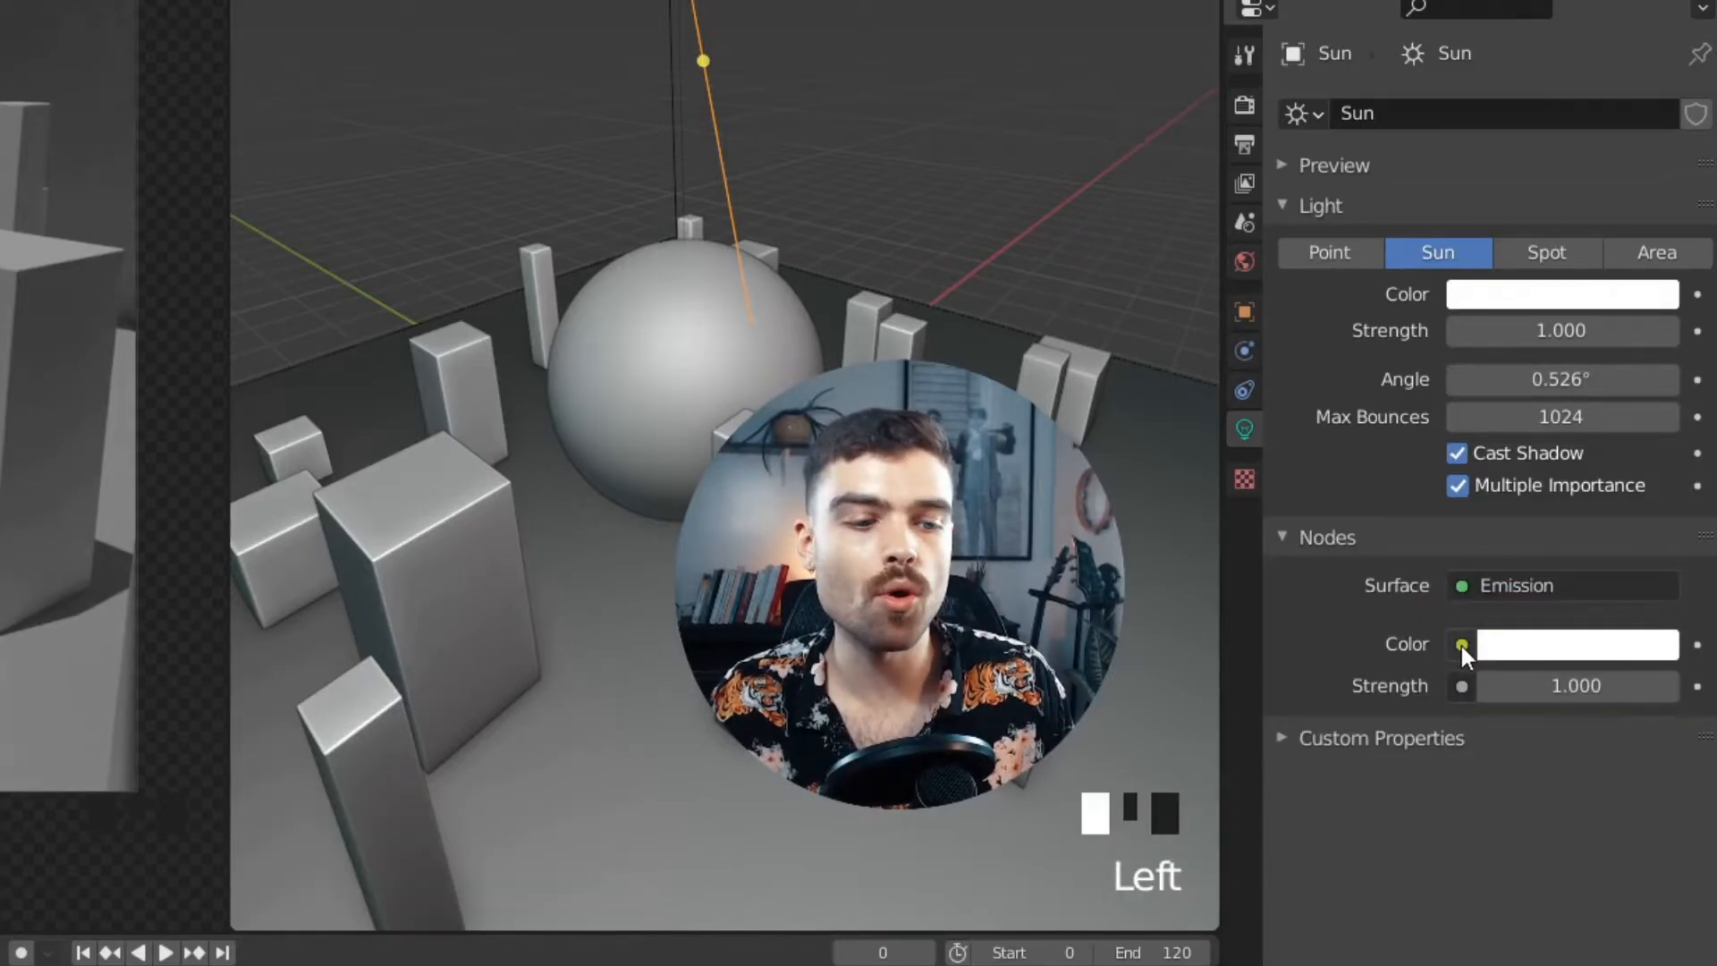
pyautogui.click(1460, 644)
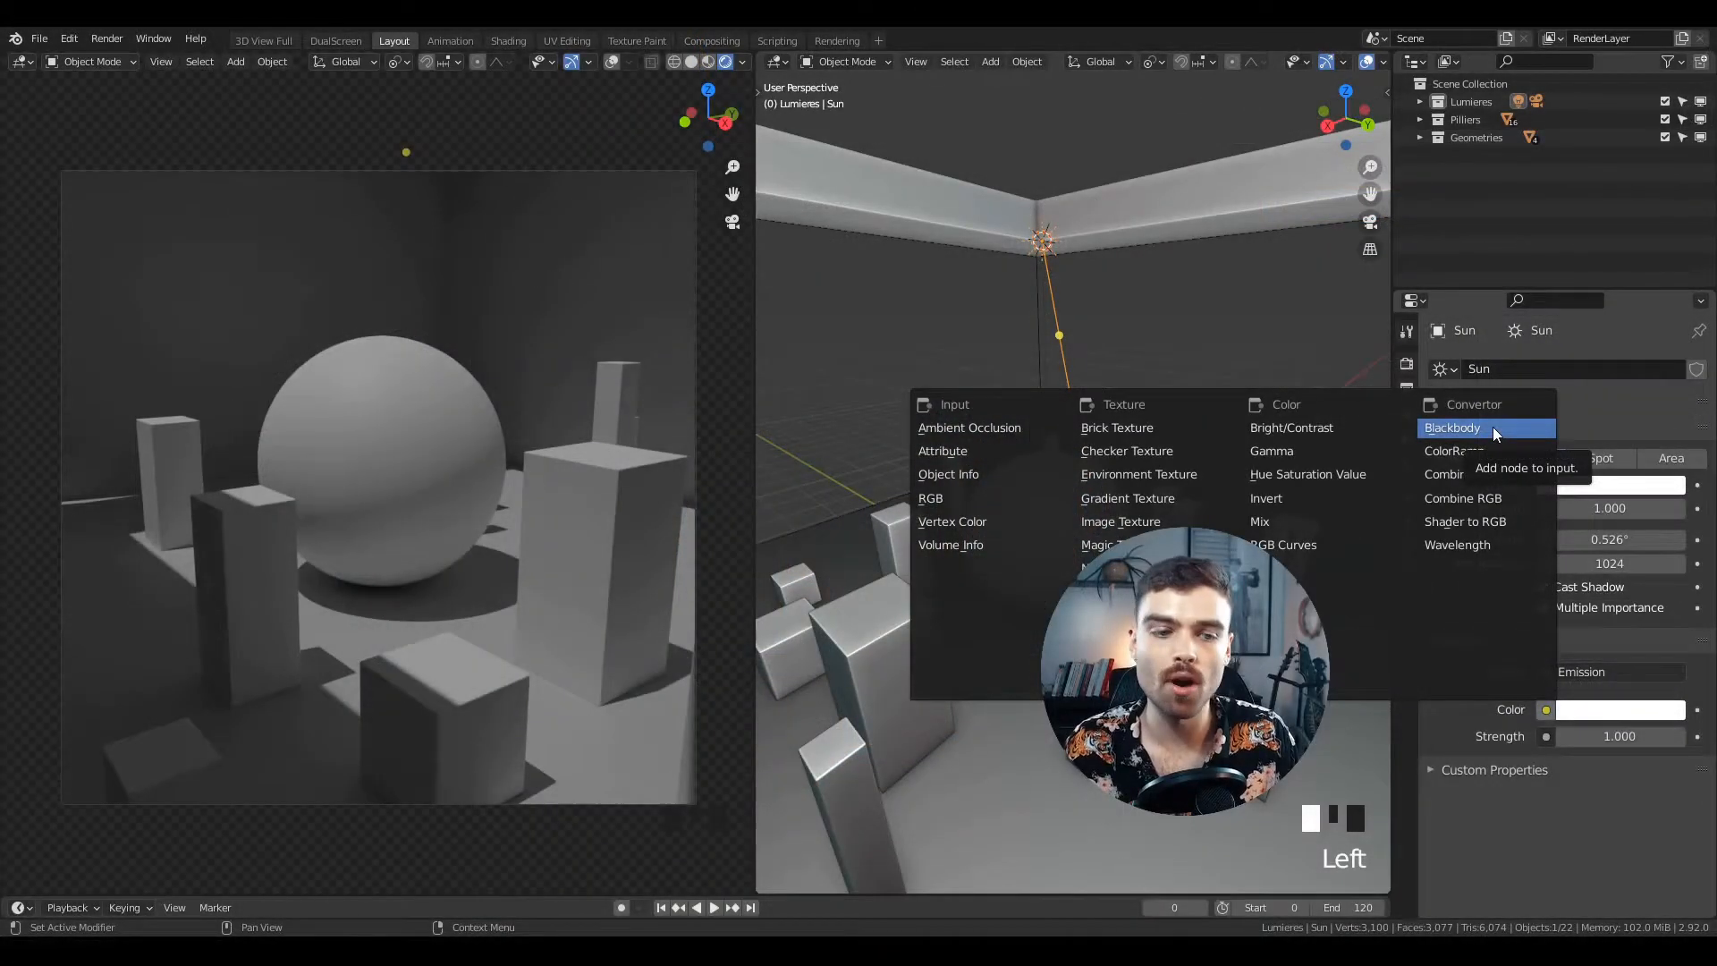
pyautogui.click(1379, 204)
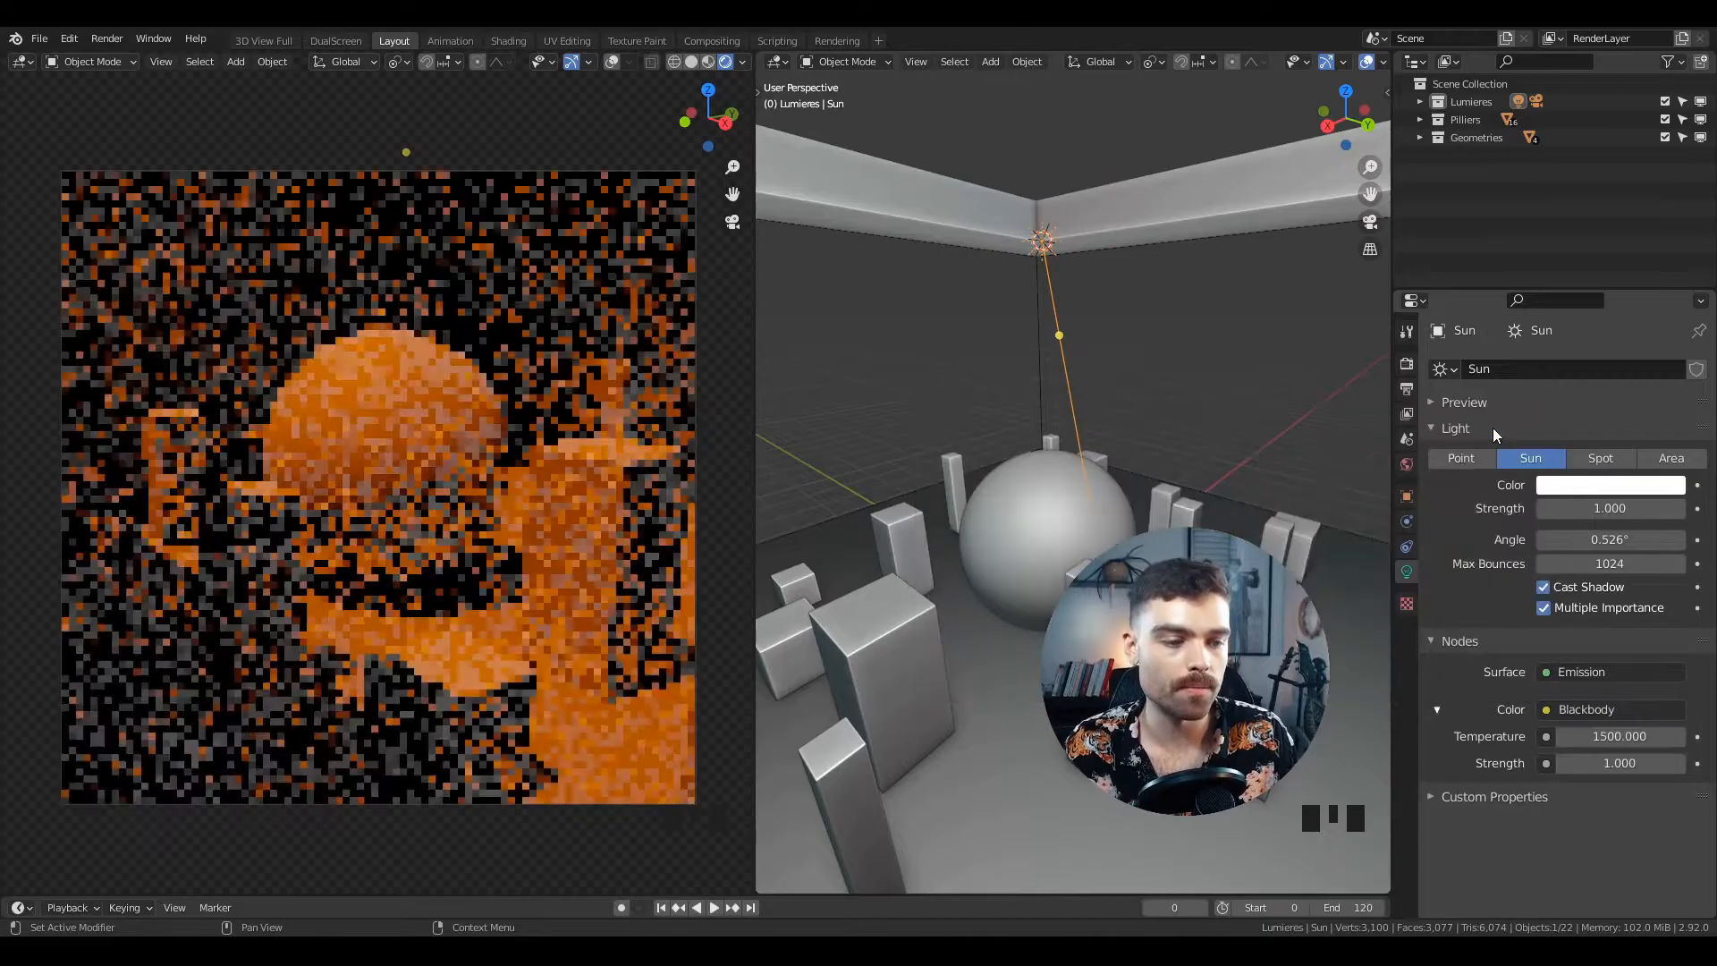
# - Switch to the Shading workspace and move the Blackbody node to the left of the Emission node
pyautogui.click(516, 38)
pyautogui.keyDown('shift'); pyautogui.moveTo(211, 428); pyautogui.dragTo(241, 433, button='middle'); pyautogui.keyUp('shift')
pyautogui.click(232, 439)
pyautogui.press('g')
pyautogui.click(199, 431)
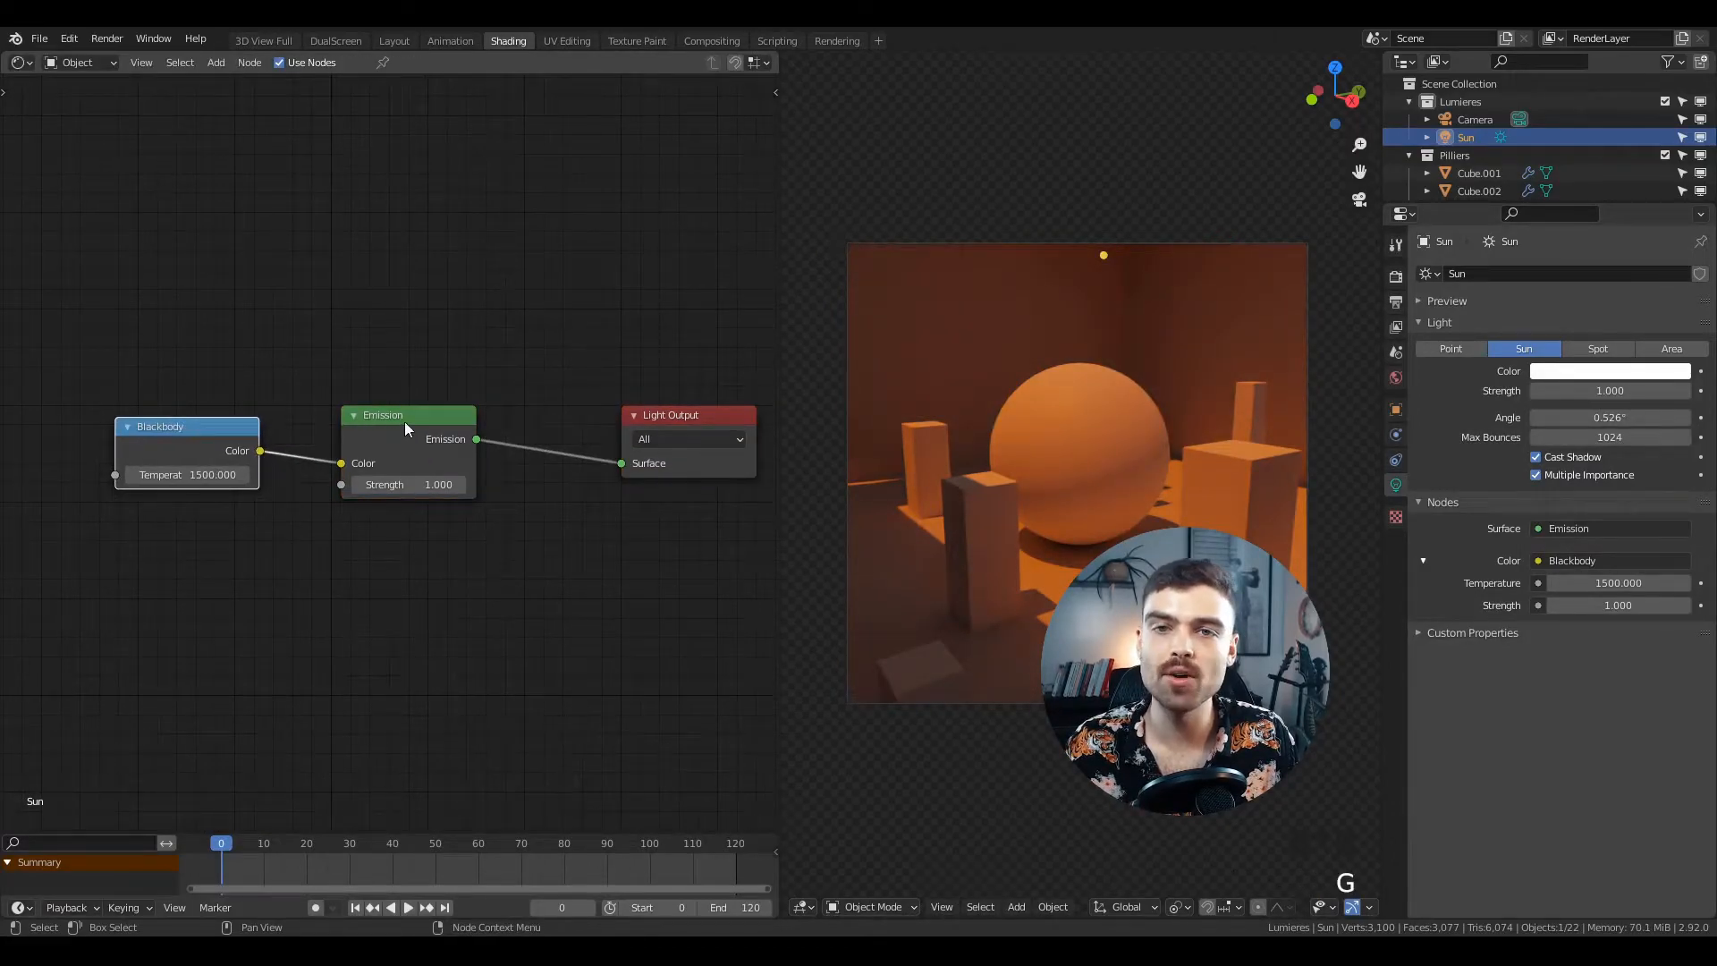
# - Set the Blackbody node's Temperature to 4500
pyautogui.moveTo(213, 475); pyautogui.dragTo(214, 475)
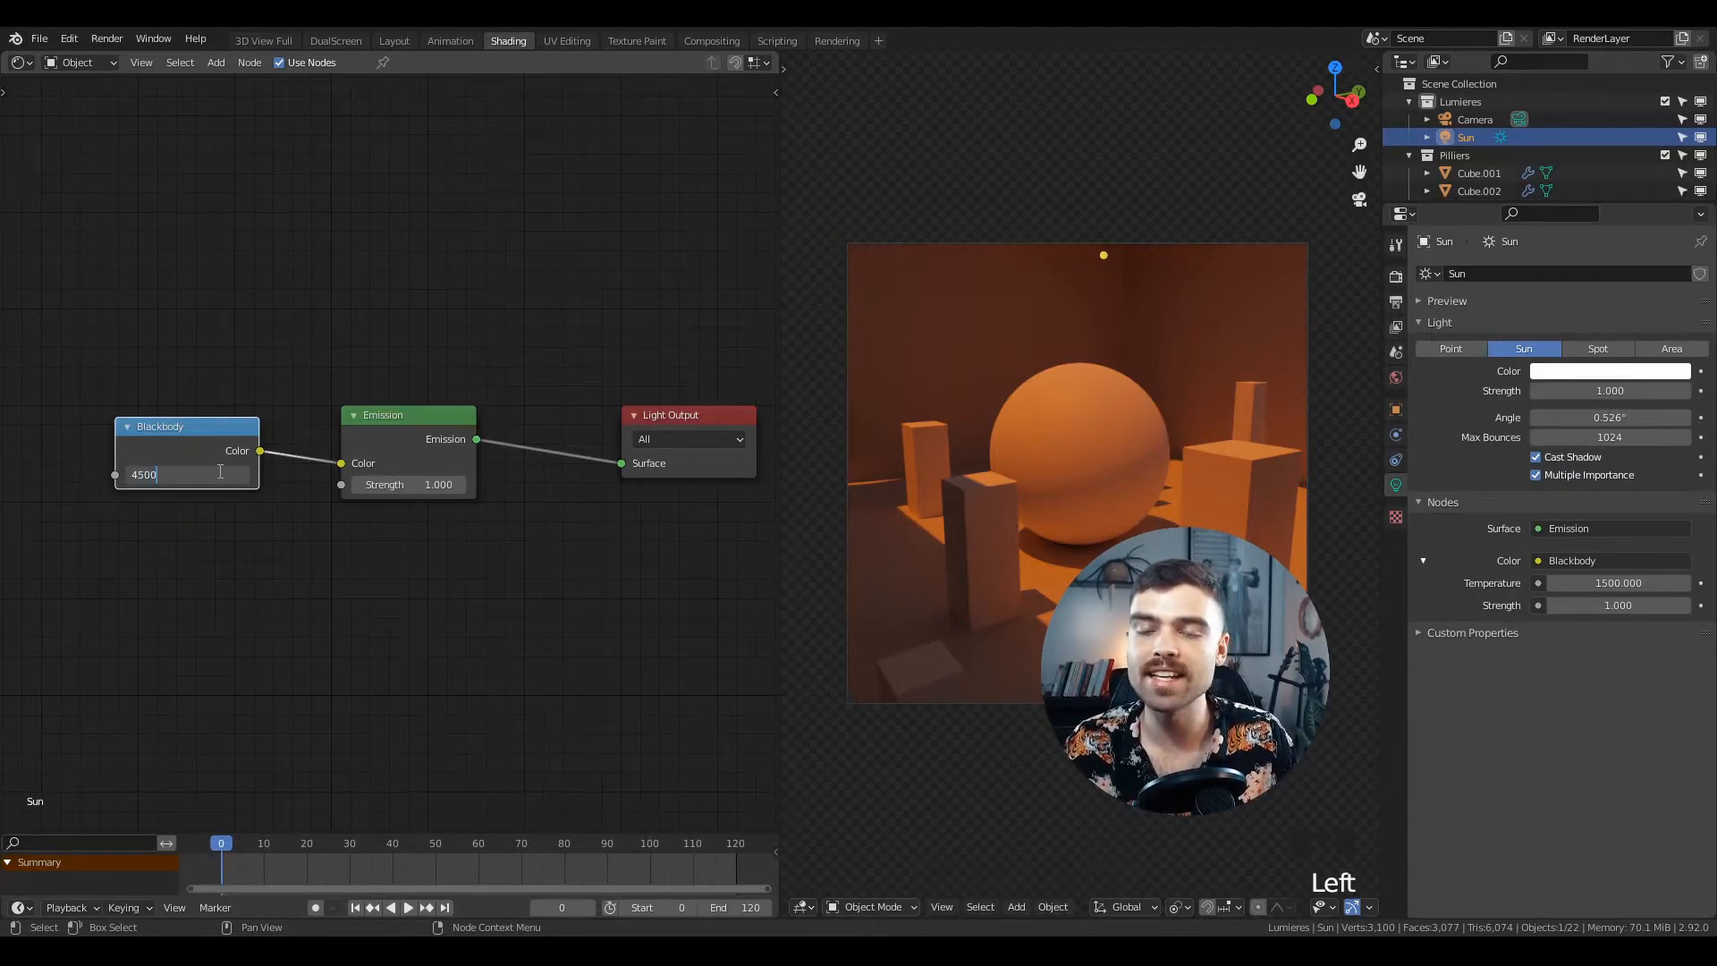
pyautogui.write('4500')
pyautogui.press('Return')
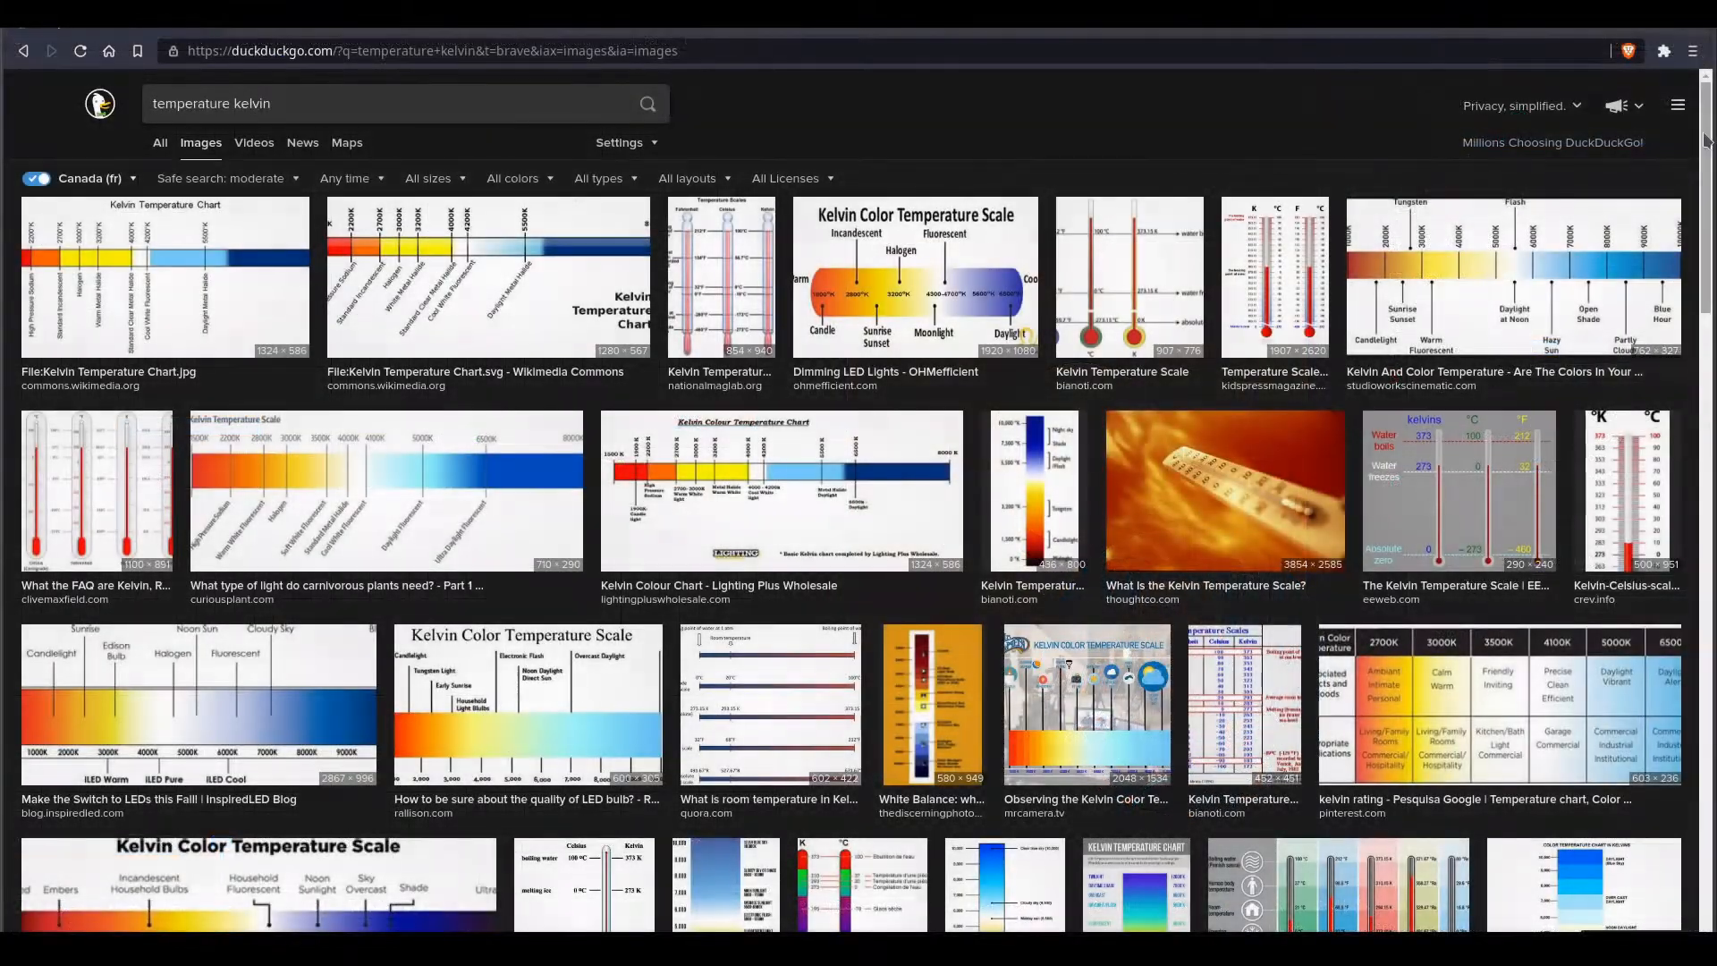
# - Look through the Kelvin colour temperature charts in the web browser's image results for "temperature kelvin"
pyautogui.scroll(-2, 1710, 152)
pyautogui.scroll(-7, 1711, 152)
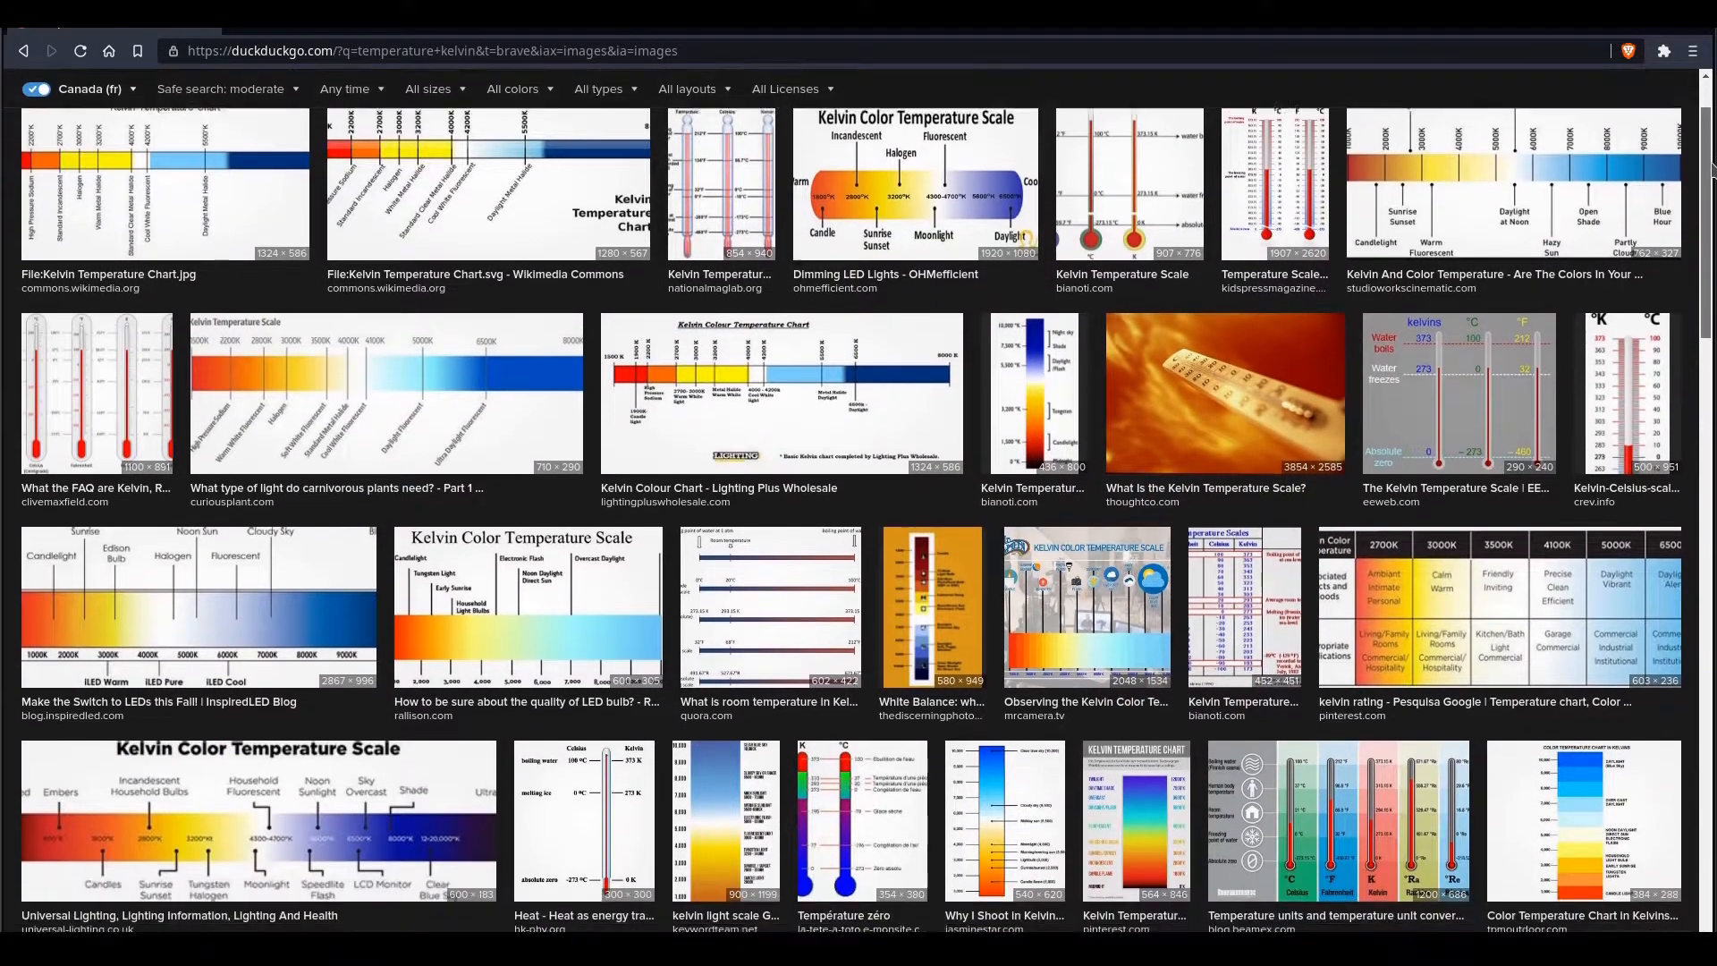
pyautogui.scroll(-3, 1711, 152)
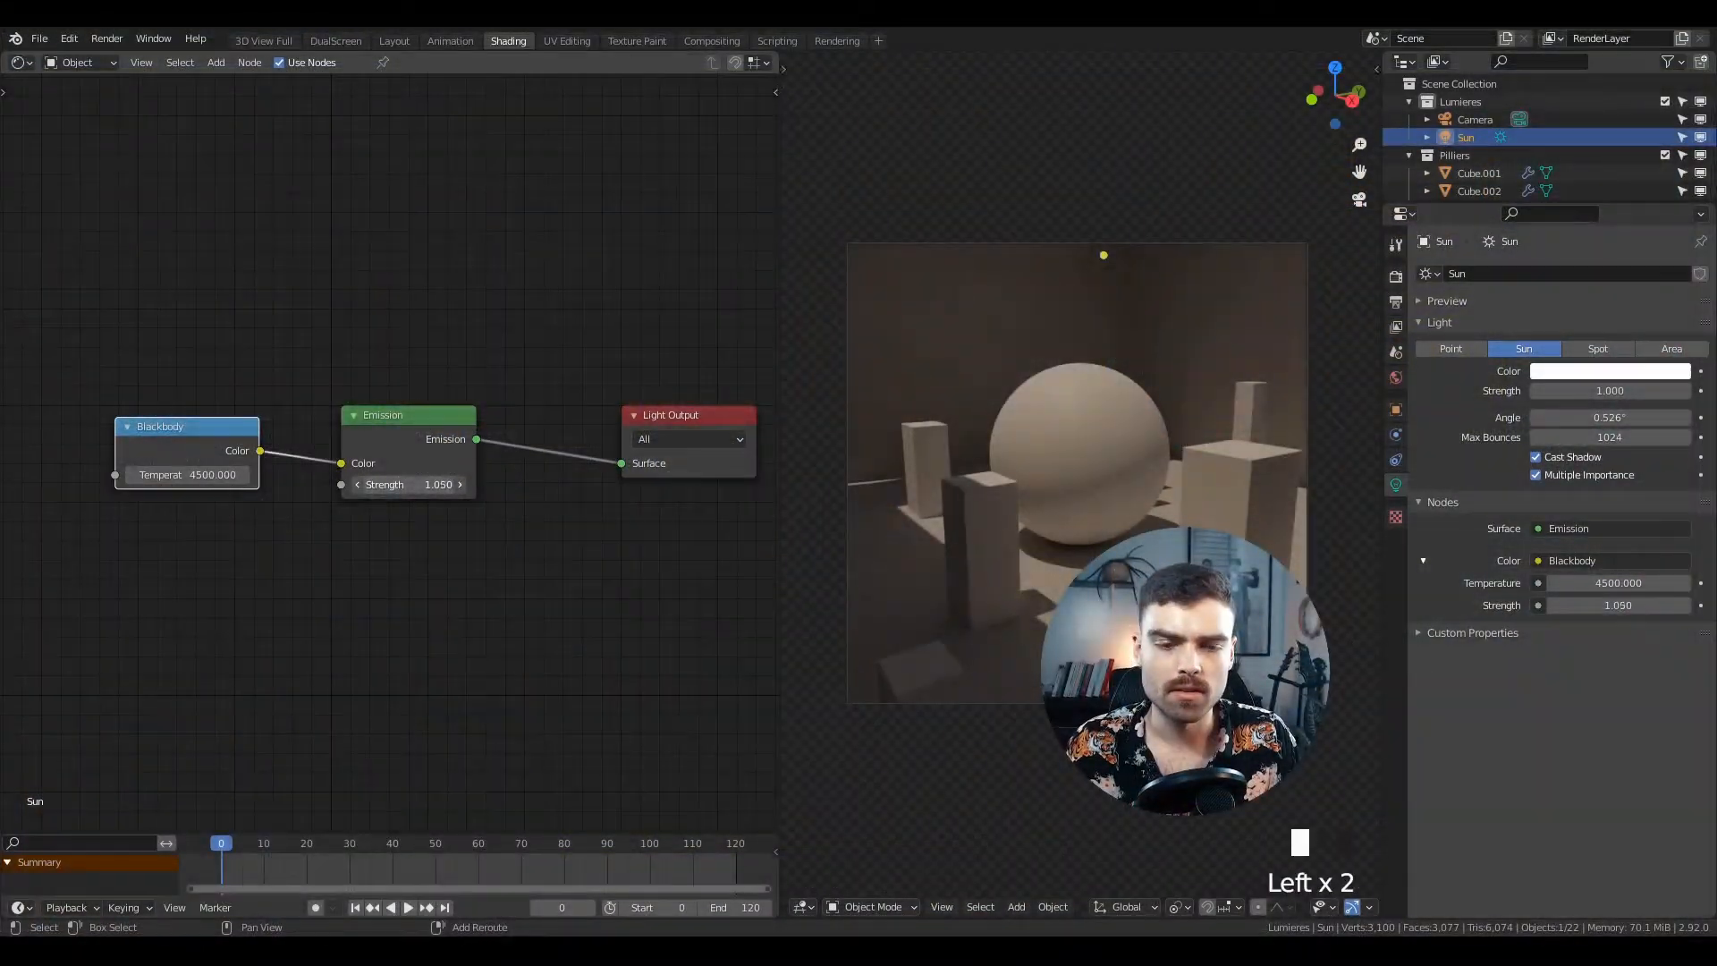
# - Back in Blender, raise the Sun's Emission node Strength to 1.310
pyautogui.moveTo(409, 485); pyautogui.dragTo(432, 484)
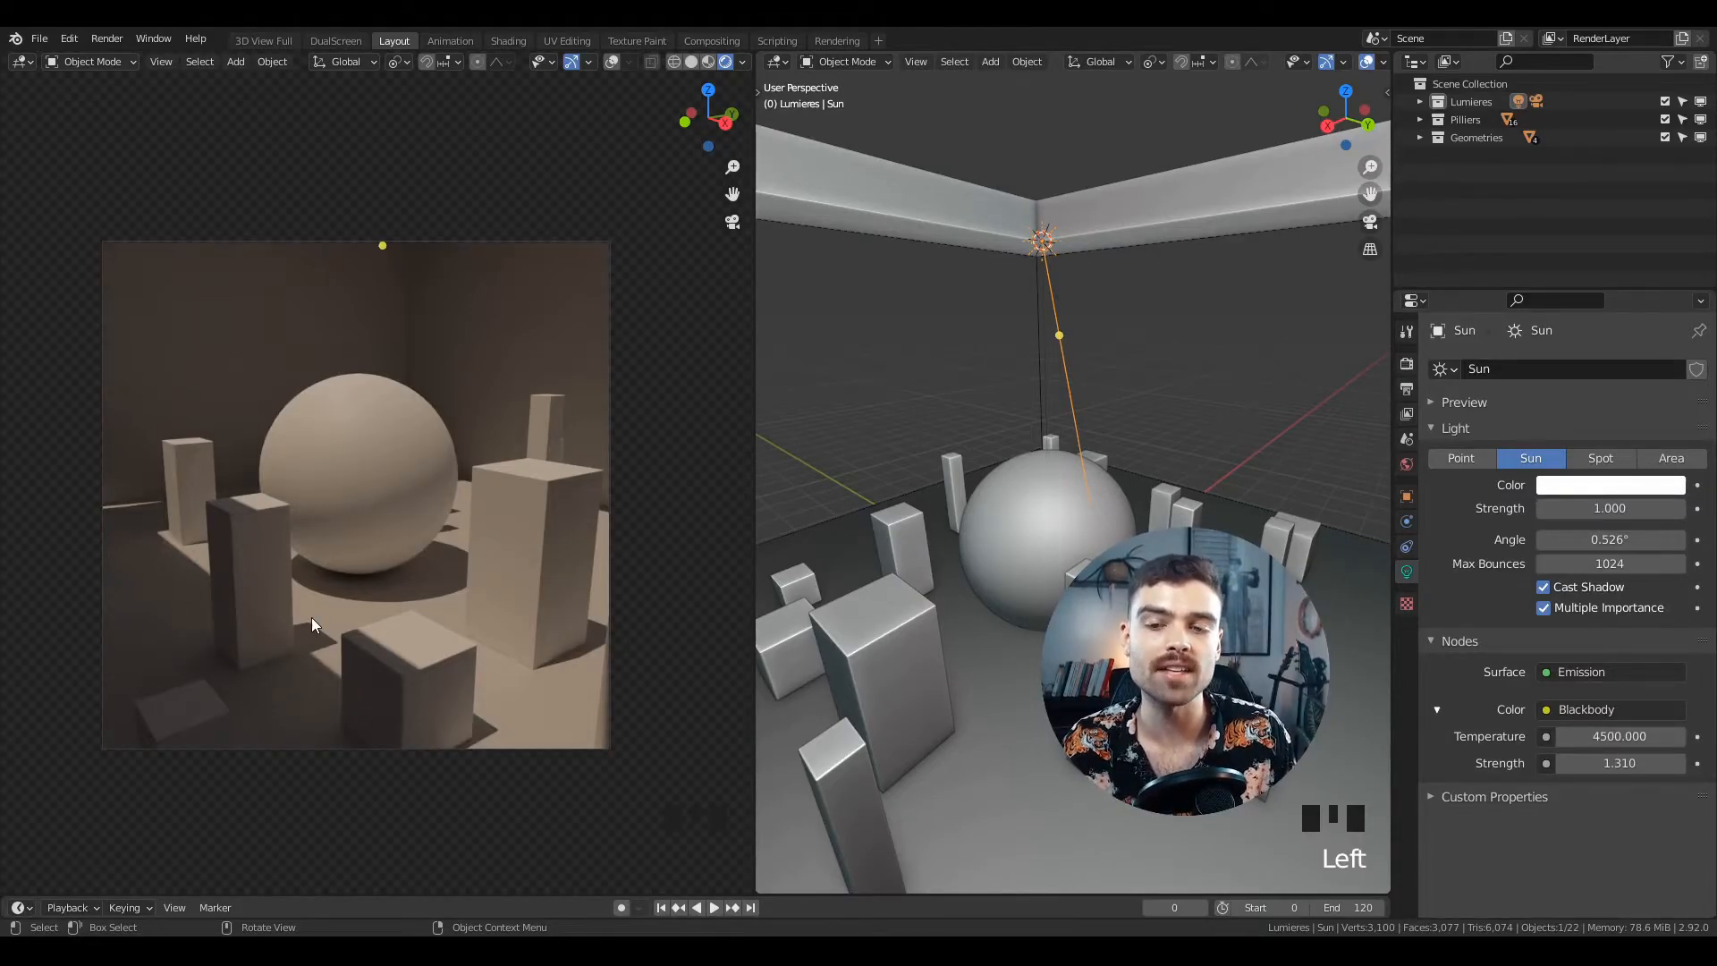
# - Give the world background a bright light blue colour and set its Strength to 0.580
pyautogui.click(1407, 464)
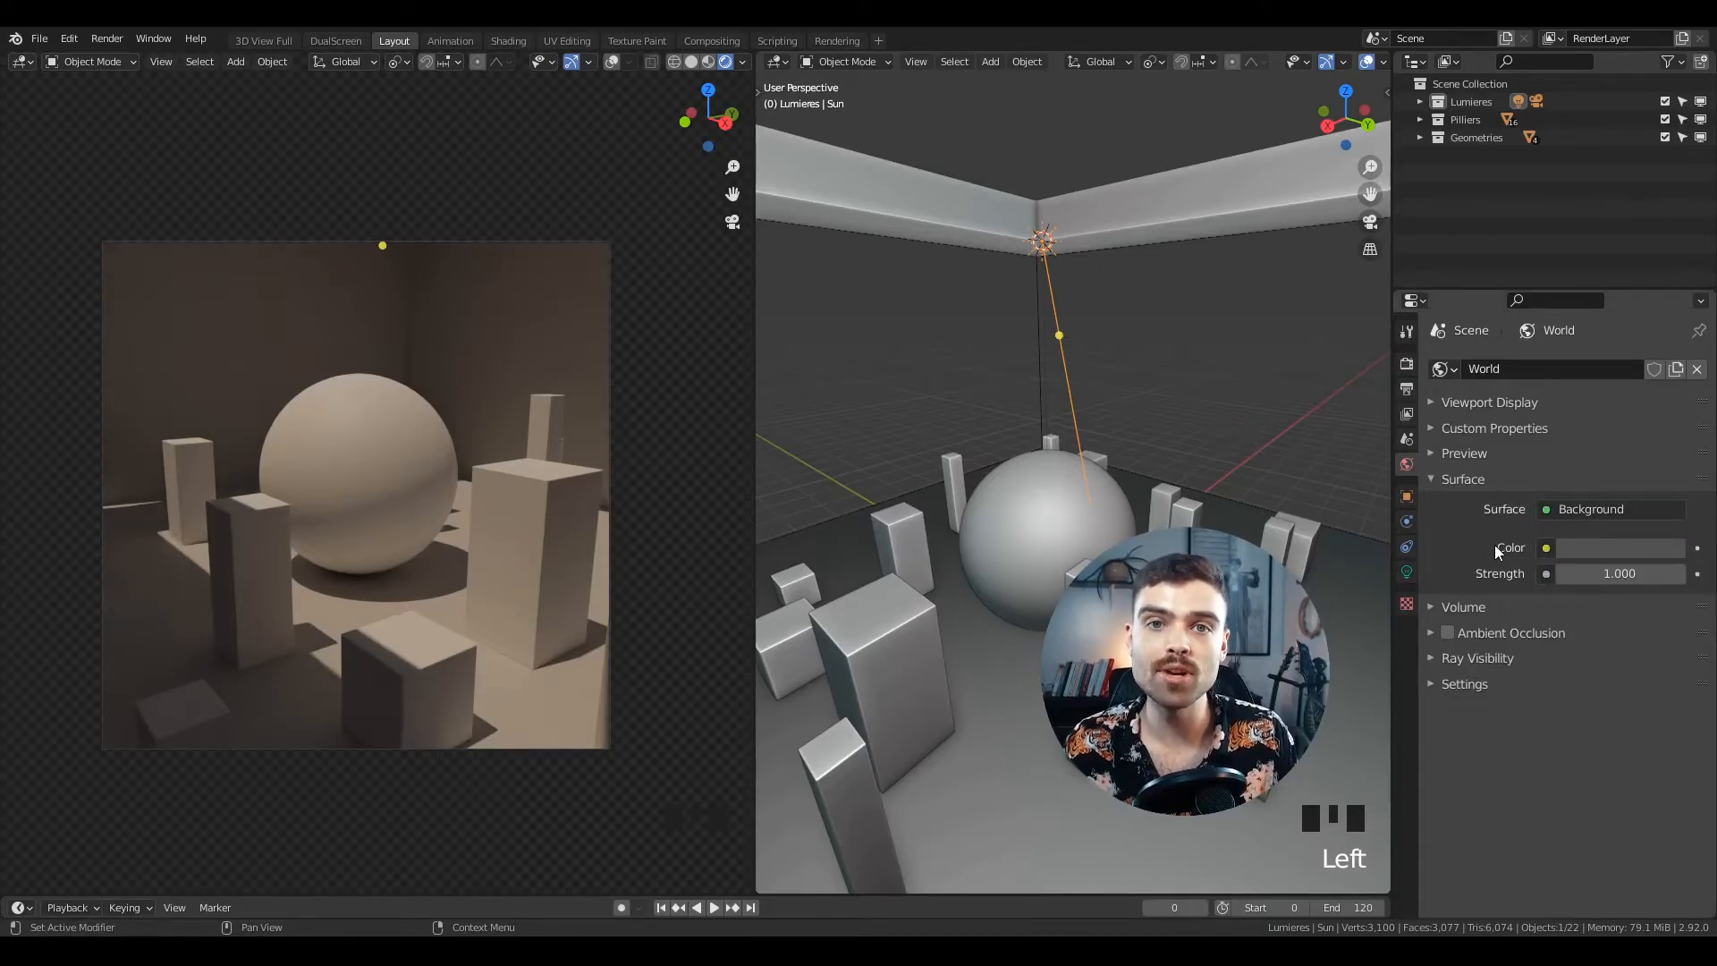
pyautogui.click(1610, 546)
pyautogui.moveTo(1577, 318); pyautogui.dragTo(1580, 294)
pyautogui.moveTo(1665, 347); pyautogui.dragTo(1668, 260)
pyautogui.moveTo(1584, 296); pyautogui.dragTo(1591, 298)
pyautogui.moveTo(1617, 573)
pyautogui.mouseDown()
pyautogui.moveTo(1527, 573)
pyautogui.moveTo(1576, 573)
pyautogui.mouseUp()
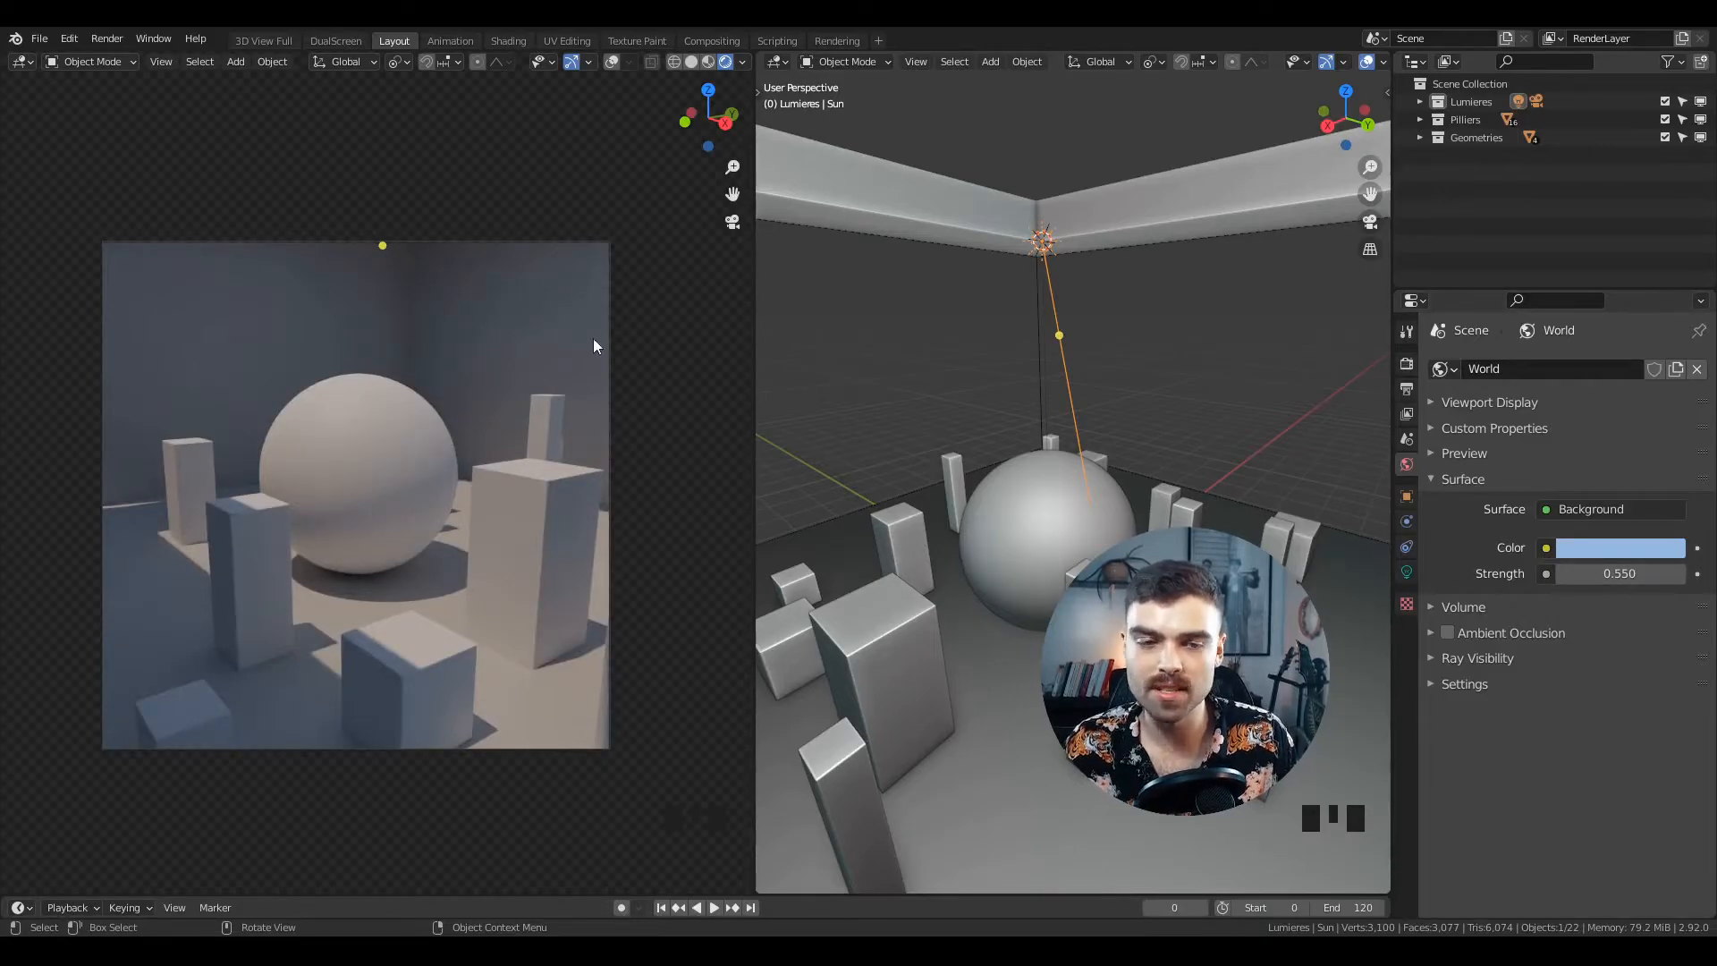
pyautogui.moveTo(1600, 573)
pyautogui.mouseDown()
pyautogui.moveTo(1576, 574)
pyautogui.moveTo(1604, 573)
pyautogui.mouseUp()
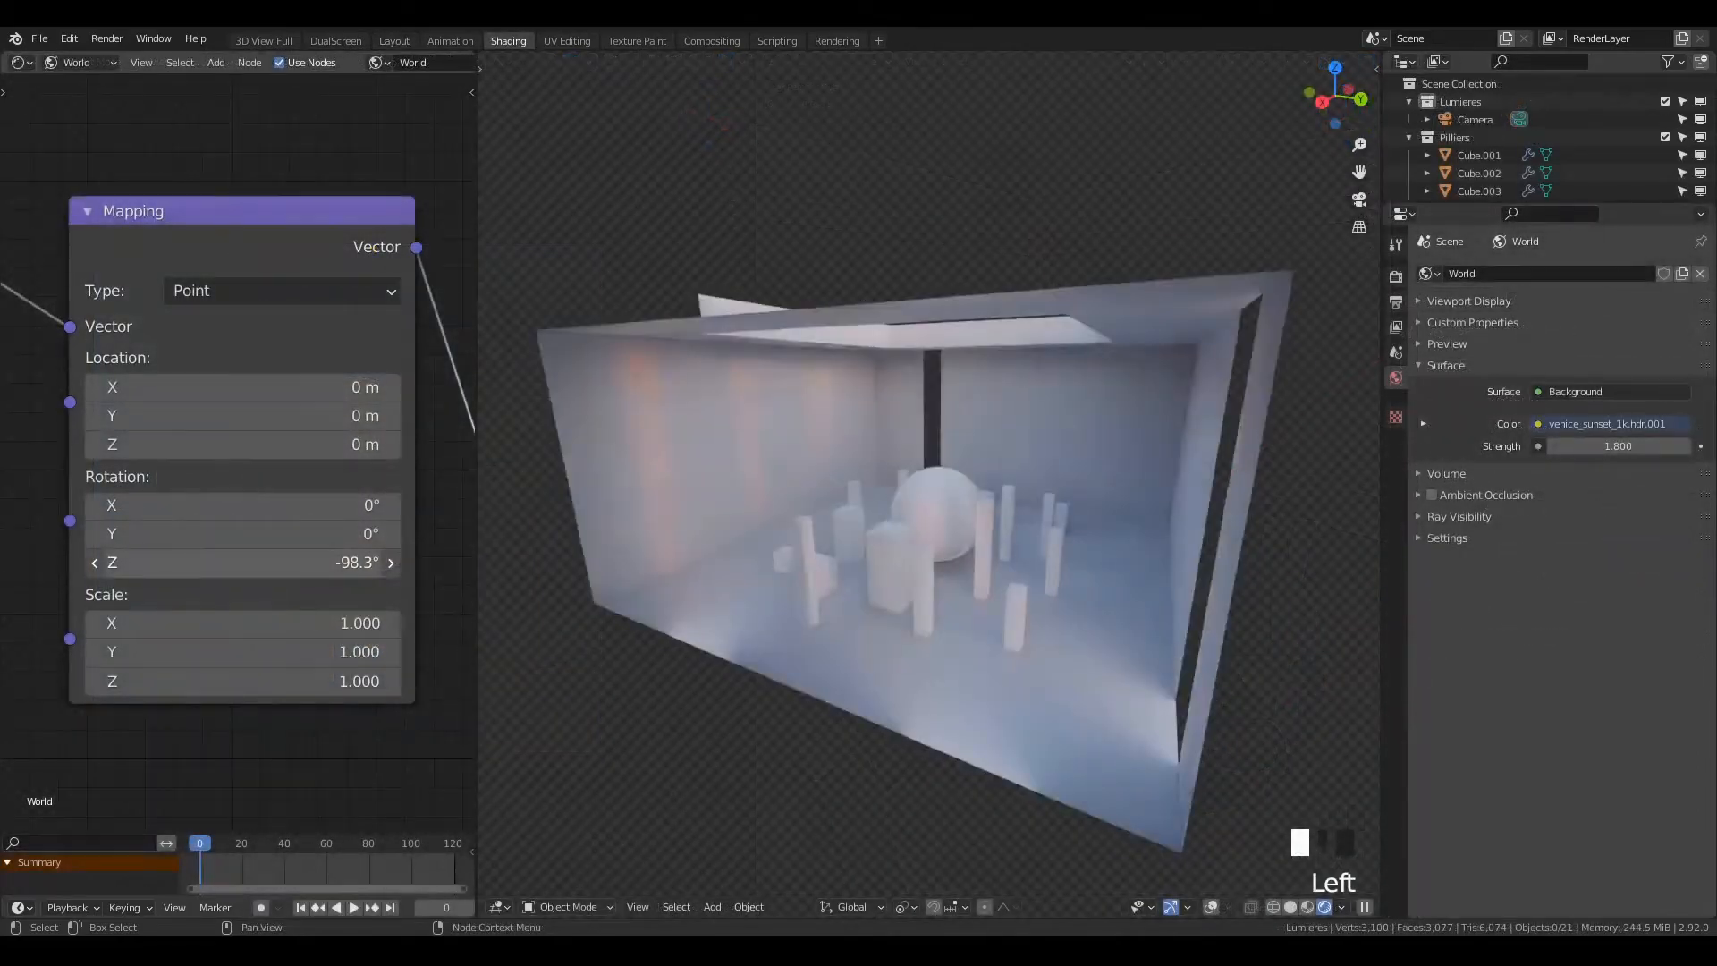
# - Try turning the venice_sunset_1k HDRI about Z with the world's Mapping node
pyautogui.moveTo(268, 562); pyautogui.dragTo(479, 561)
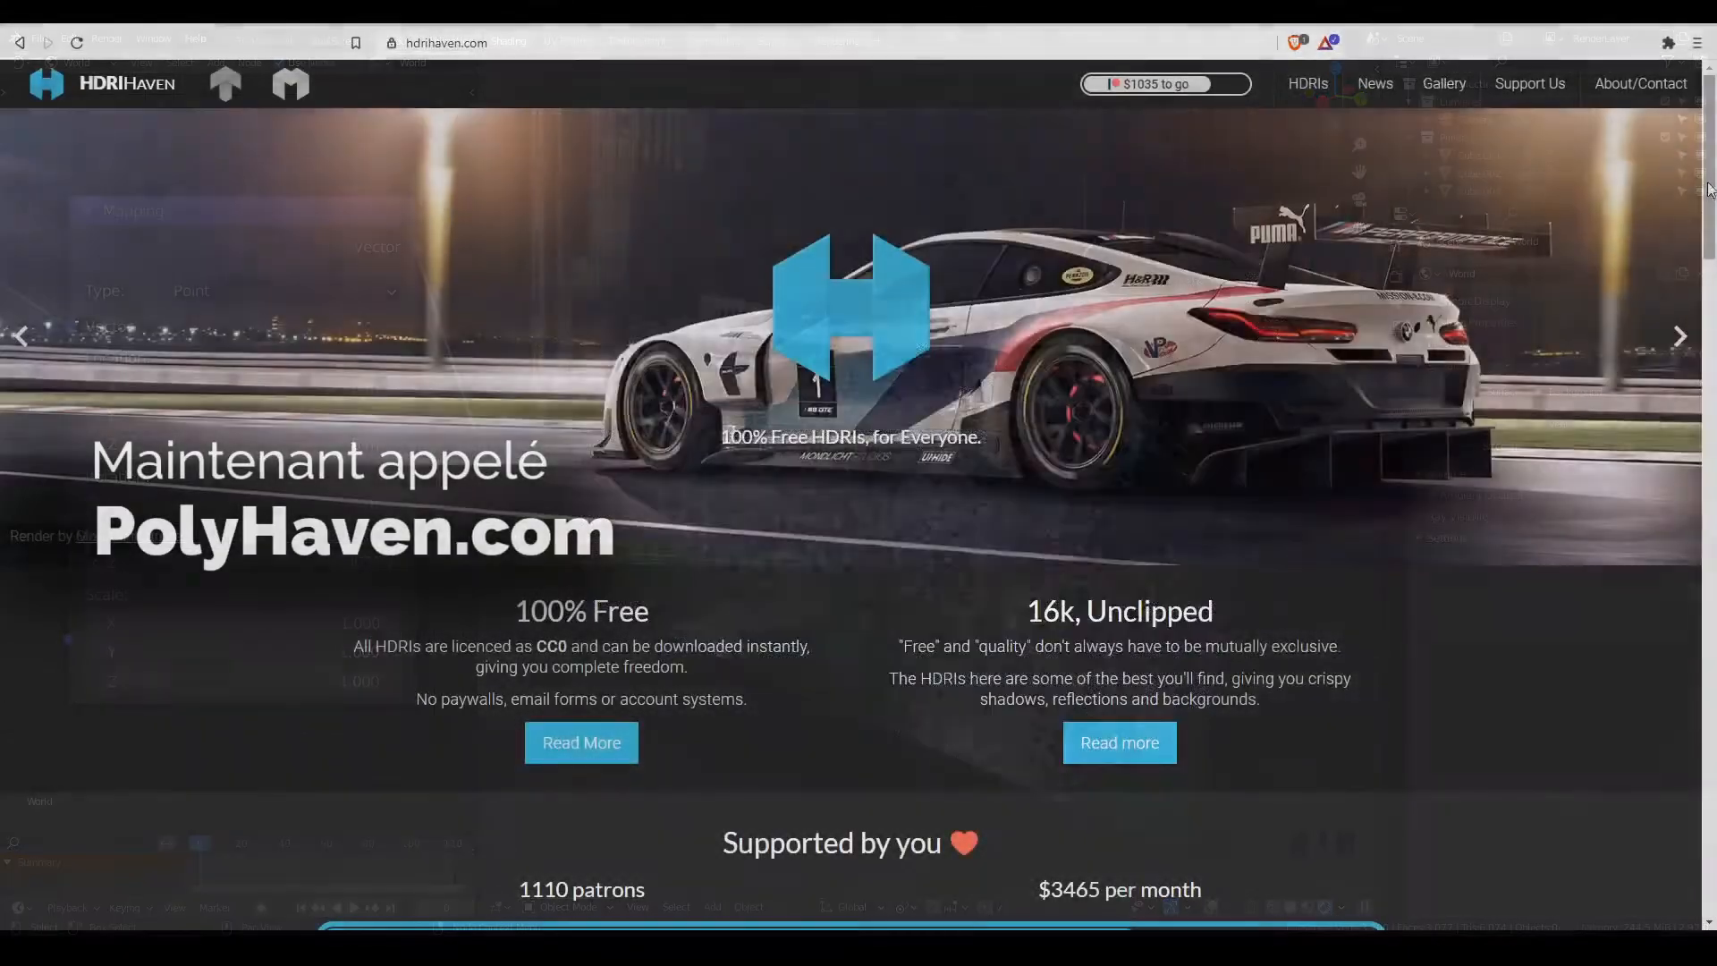
# - Browse the HDRI Haven website in the web browser, including the "venice" search results and the Venice Sunset HDRI page
pyautogui.scroll(-4, 1710, 189)
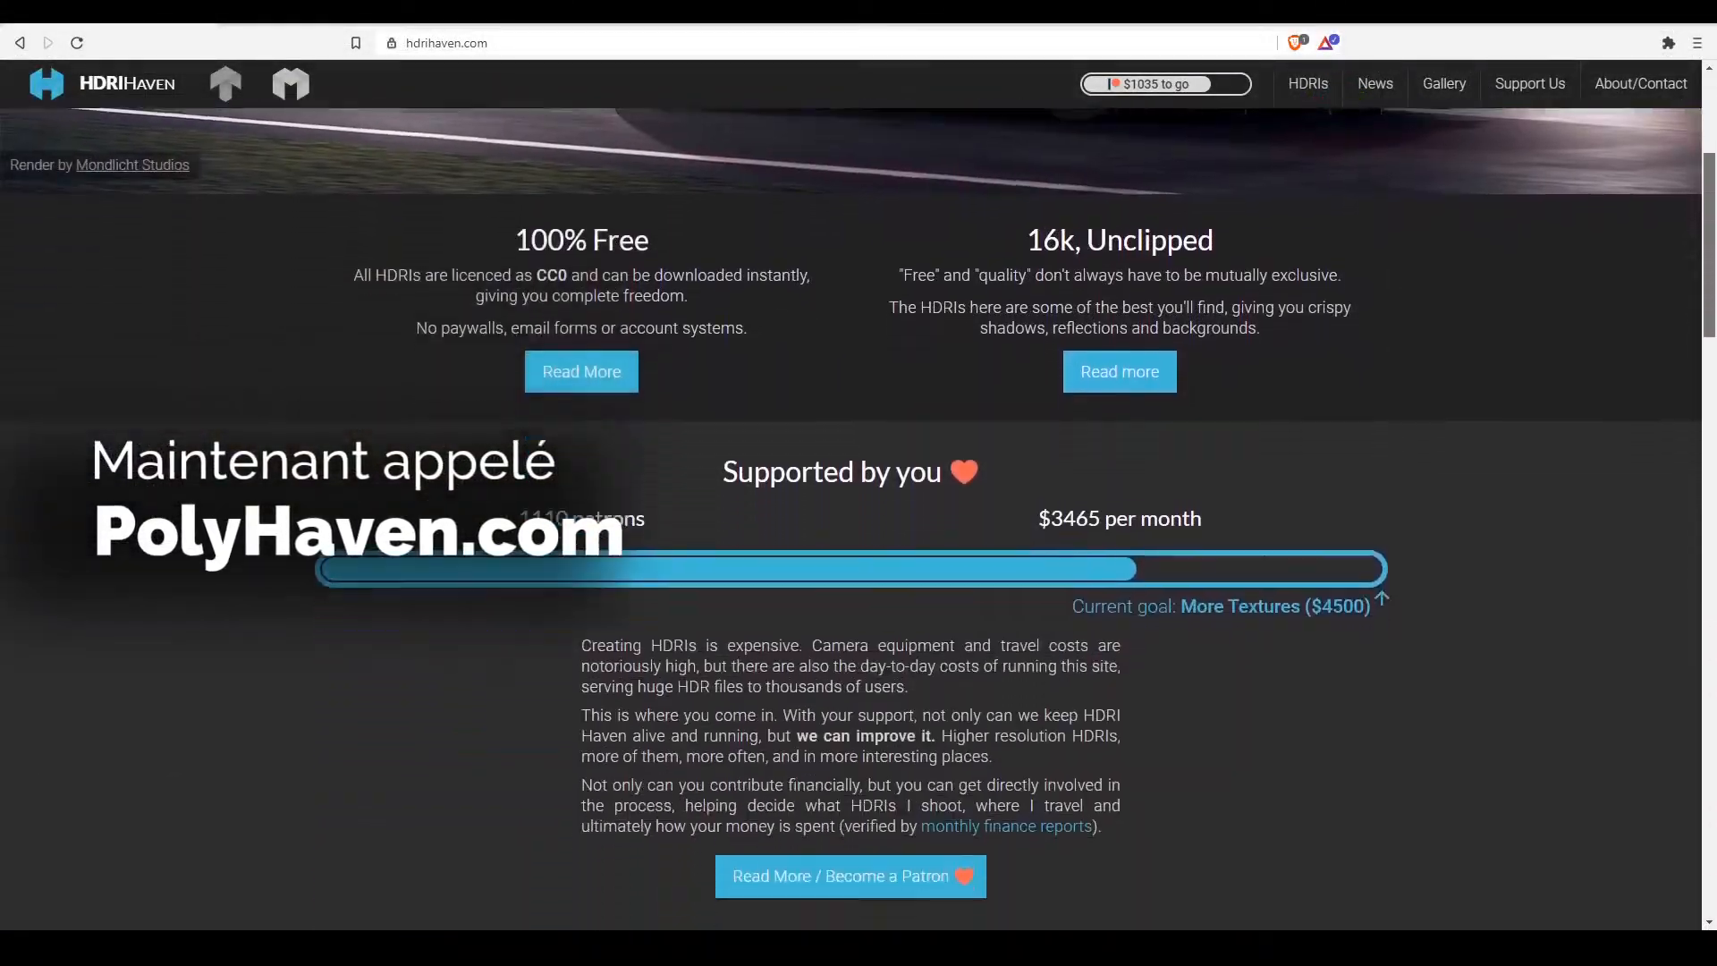
pyautogui.scroll(-8, 858, 519)
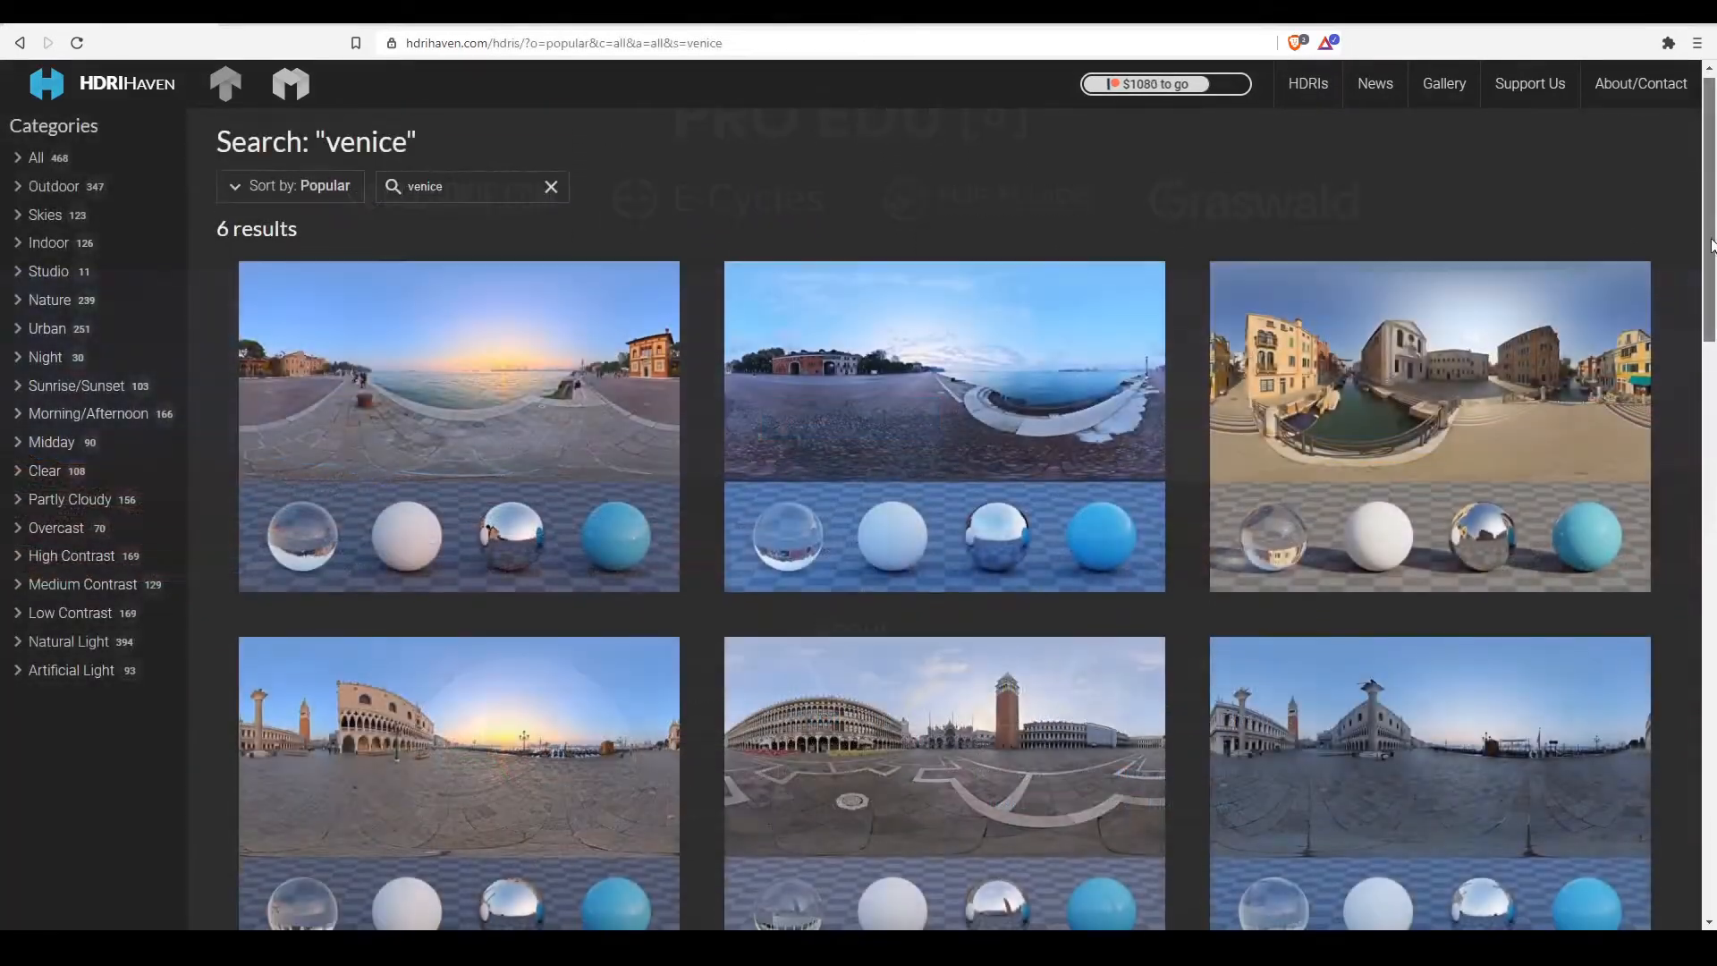
pyautogui.scroll(-1, 1713, 265)
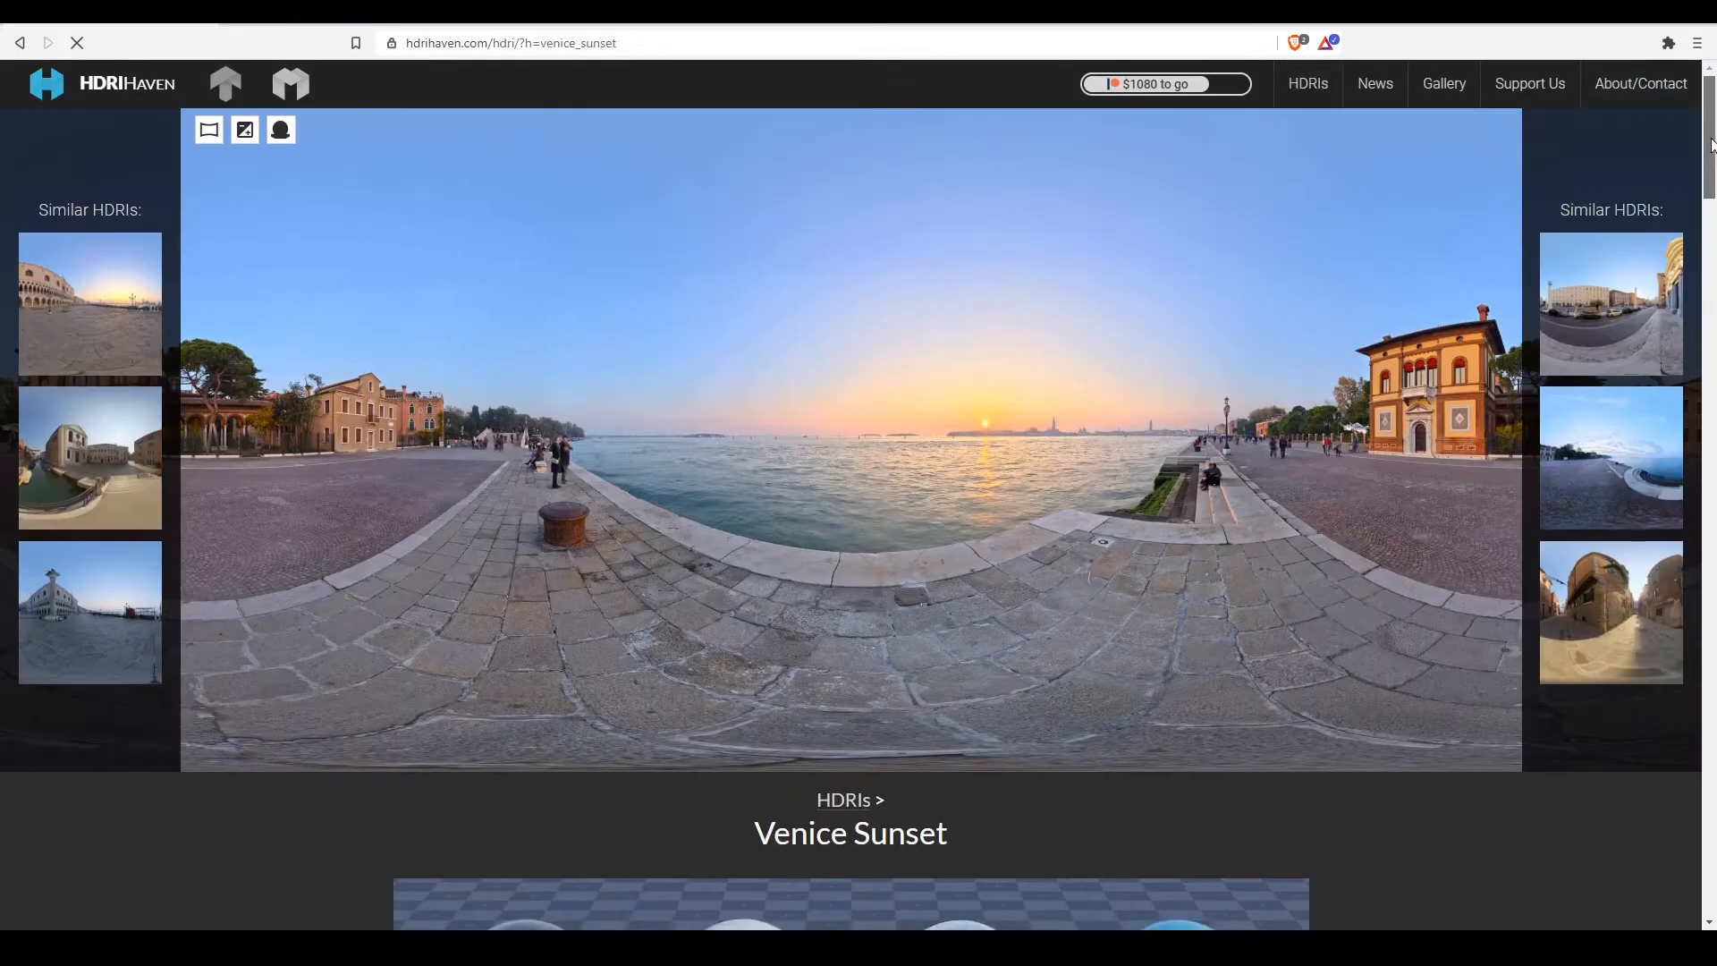
pyautogui.scroll(-6, 858, 519)
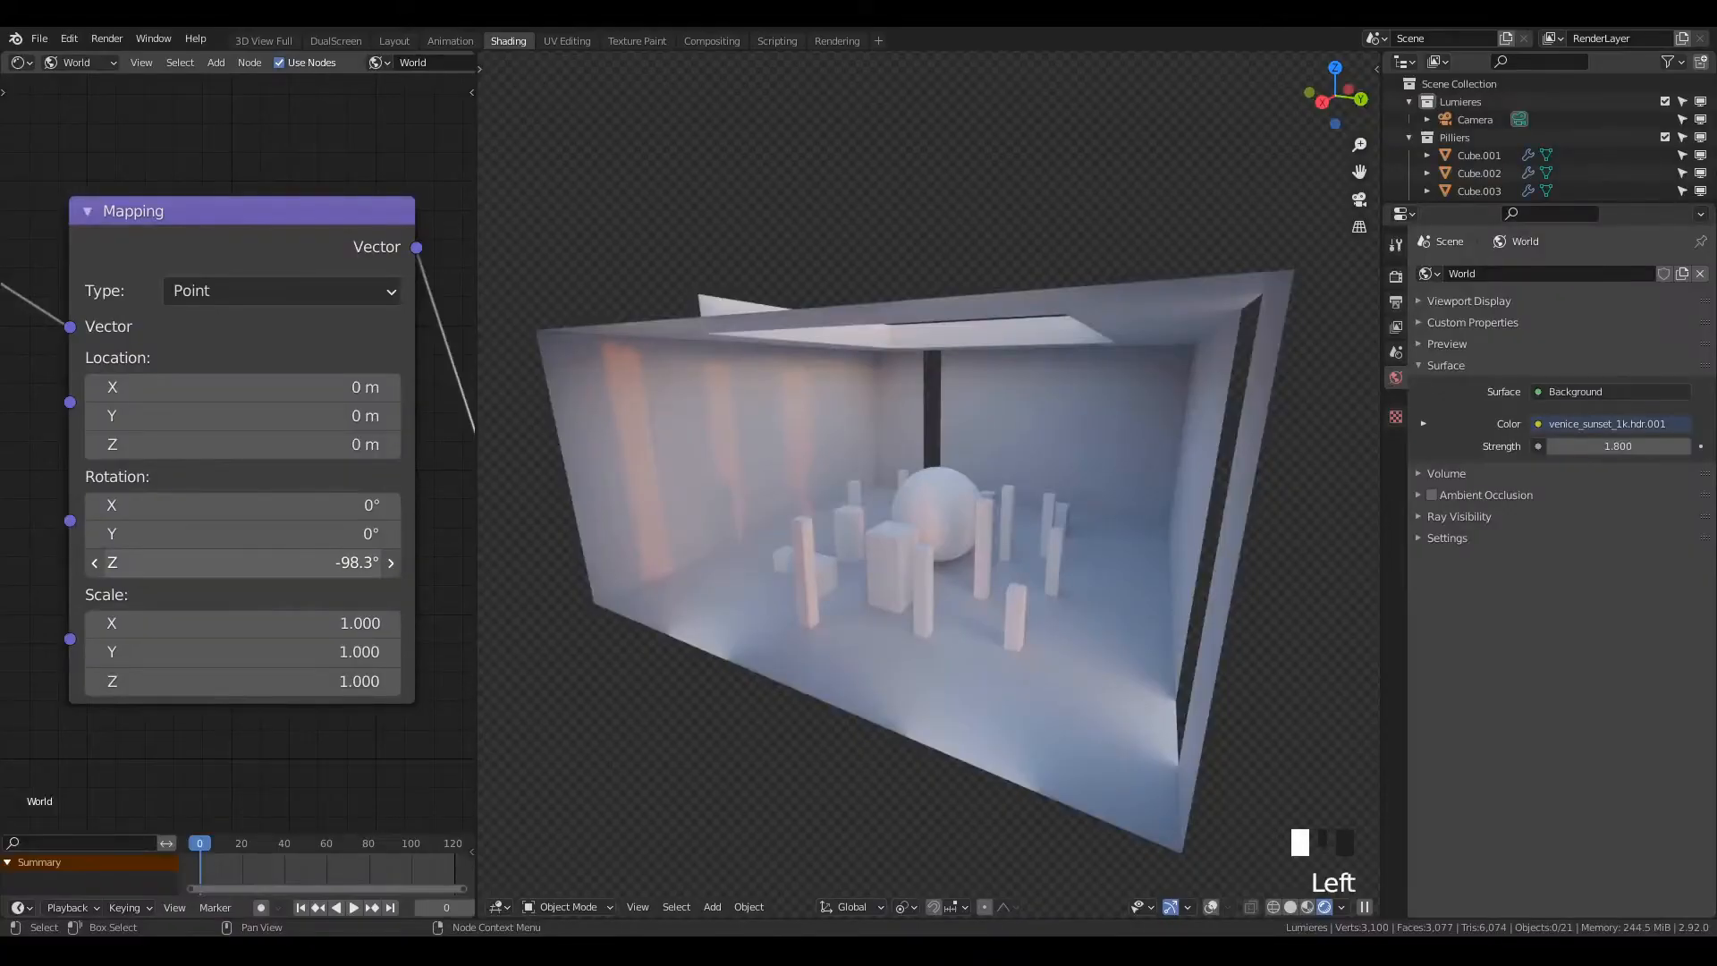
# - Back in Blender, preview how changing the Mapping node's Z rotation moves the HDRI light across the room
pyautogui.moveTo(242, 561)
pyautogui.mouseDown()
pyautogui.moveTo(260, 561)
pyautogui.moveTo(224, 561)
pyautogui.moveTo(483, 562)
pyautogui.mouseUp()
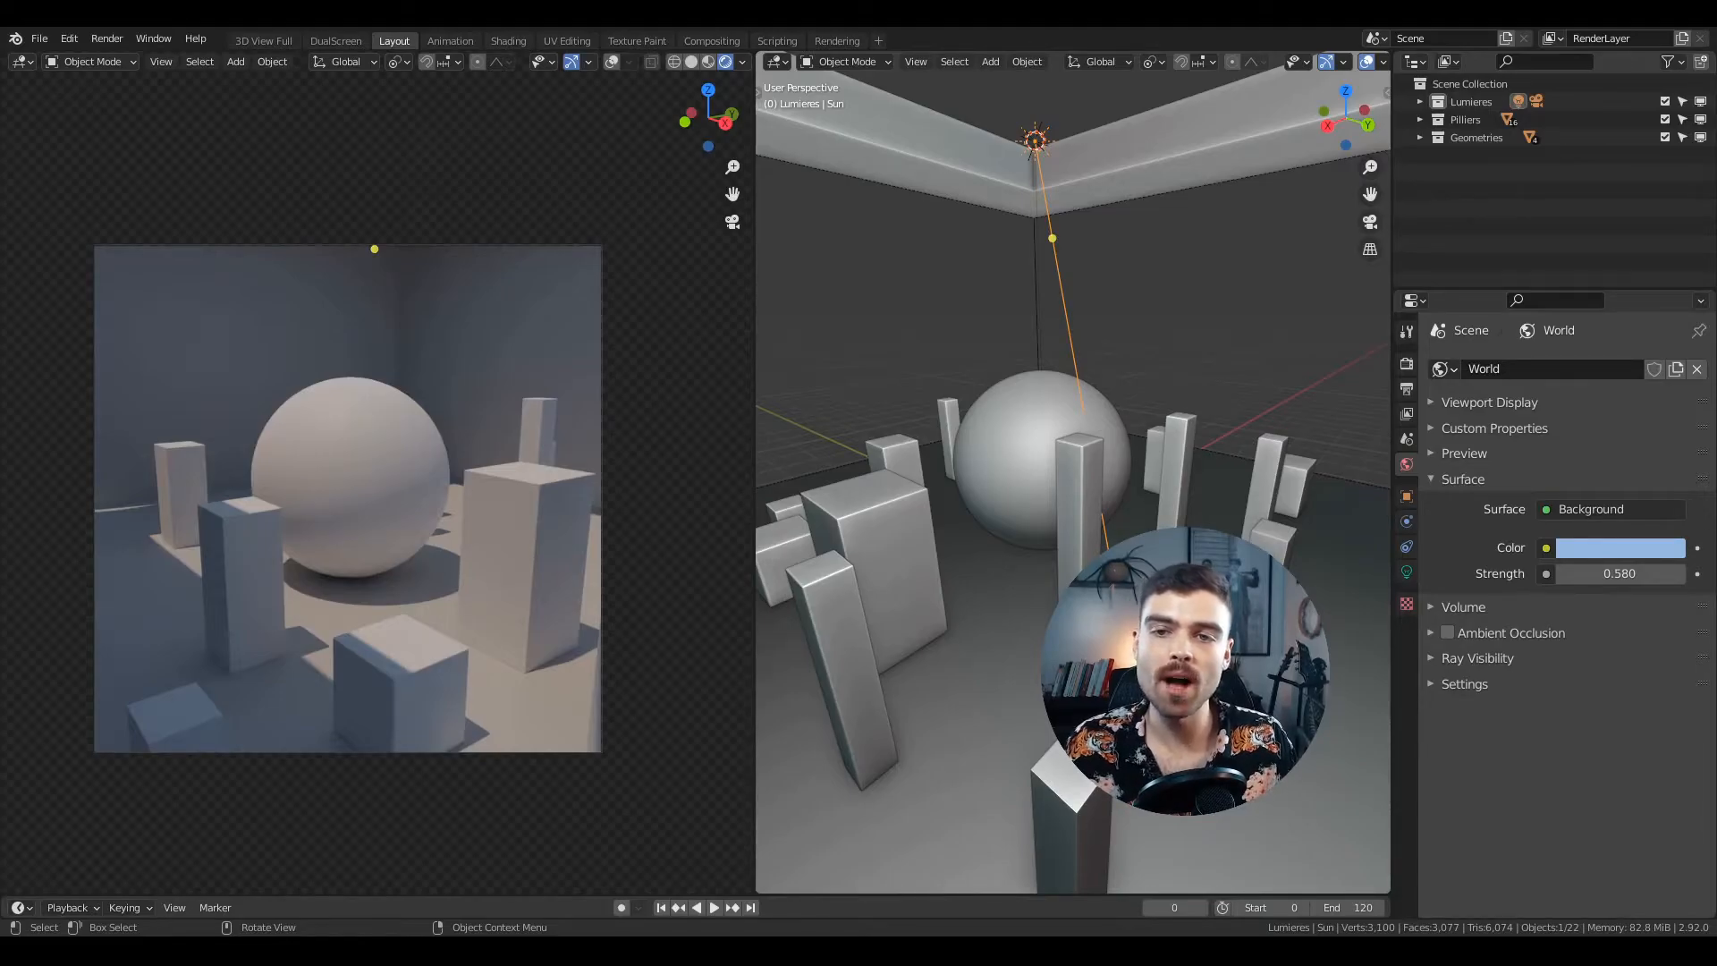
# - Switch to the Shading workspace and set the node editor's shader type to World
pyautogui.click(508, 40)
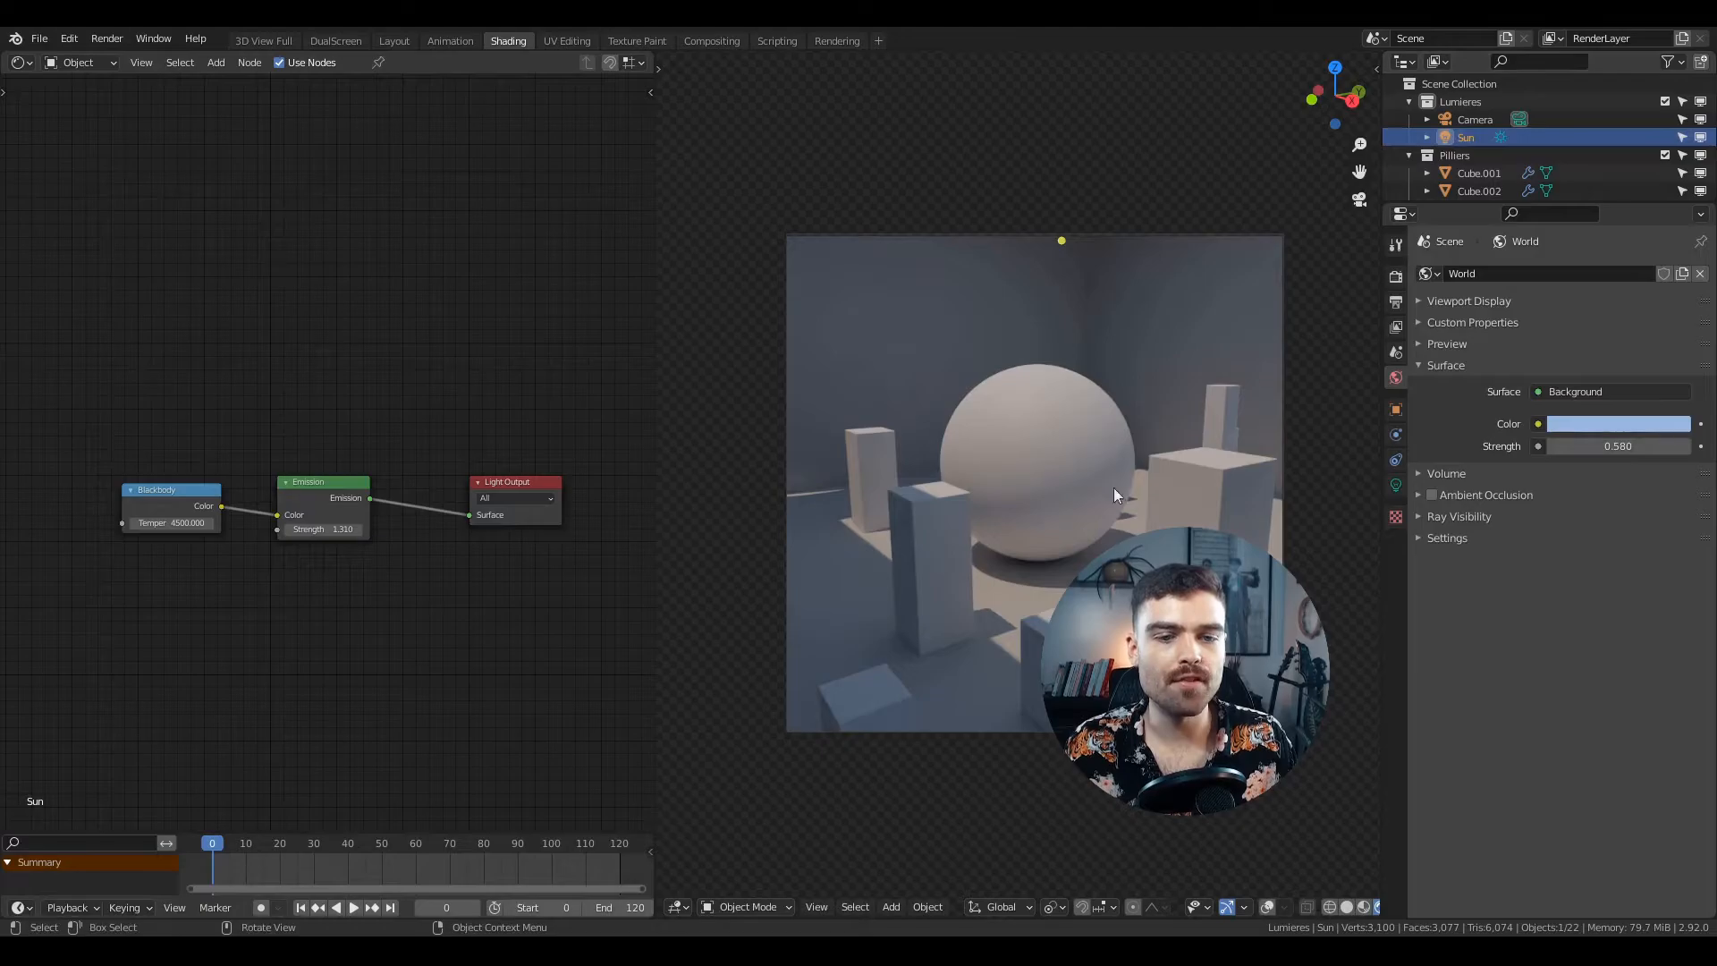
pyautogui.scroll(1, 163, 403)
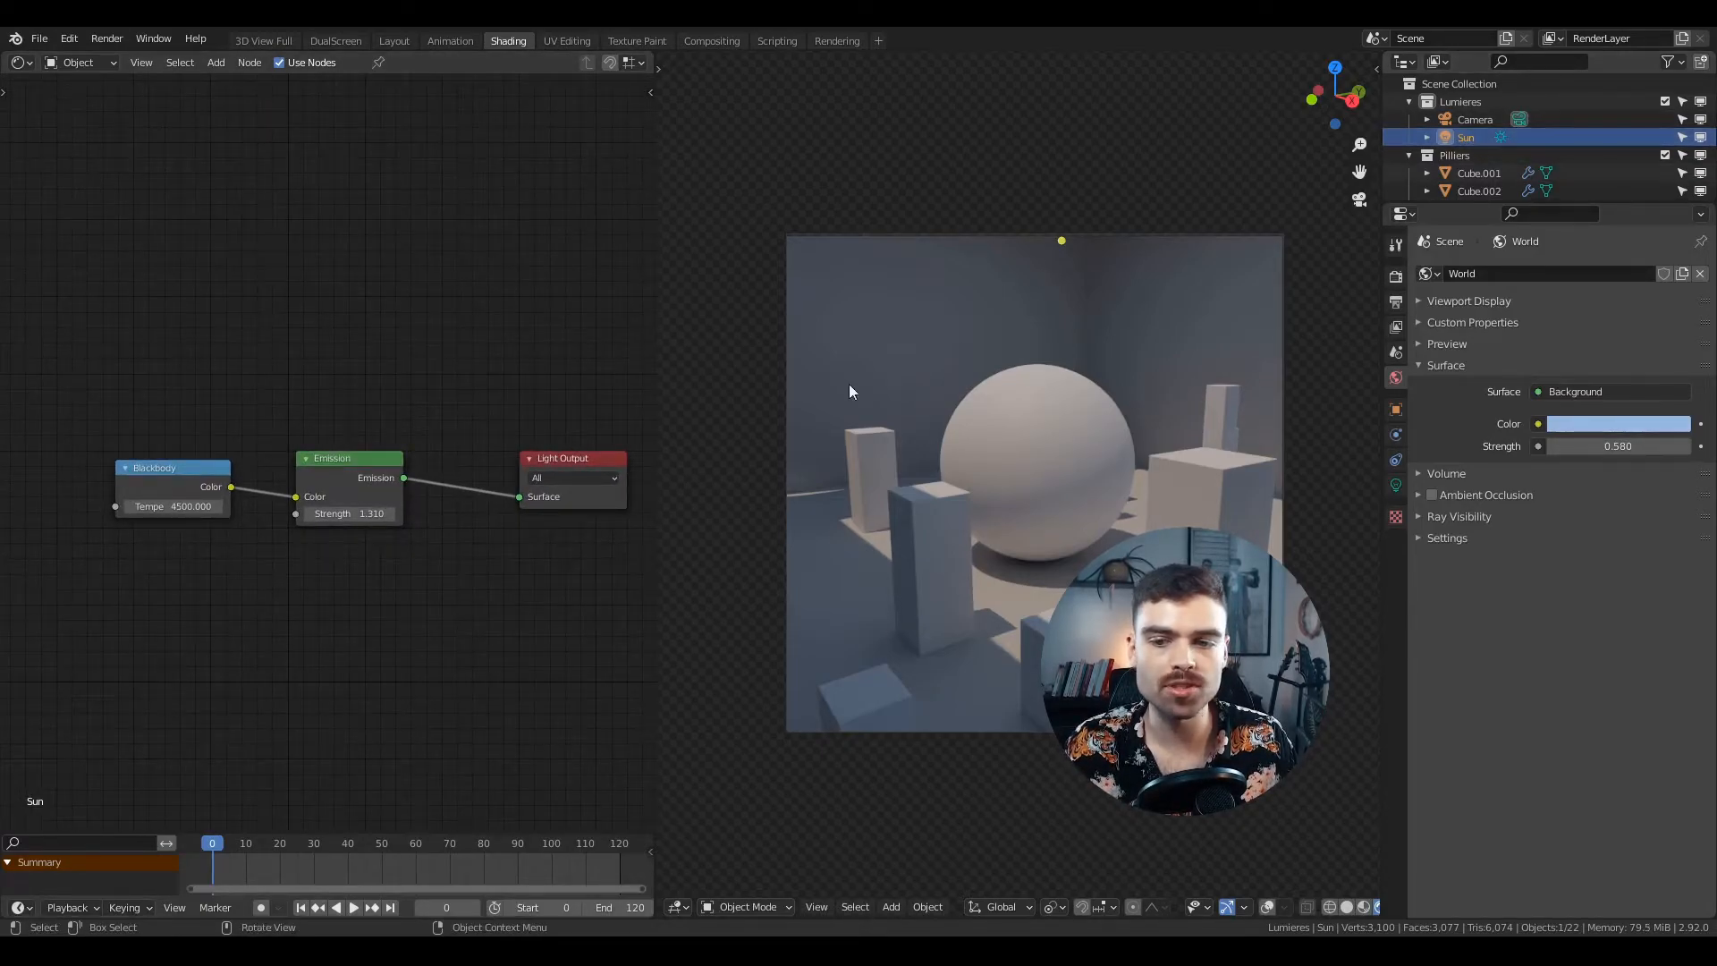
pyautogui.moveTo(399, 417); pyautogui.dragTo(391, 417, button='middle')
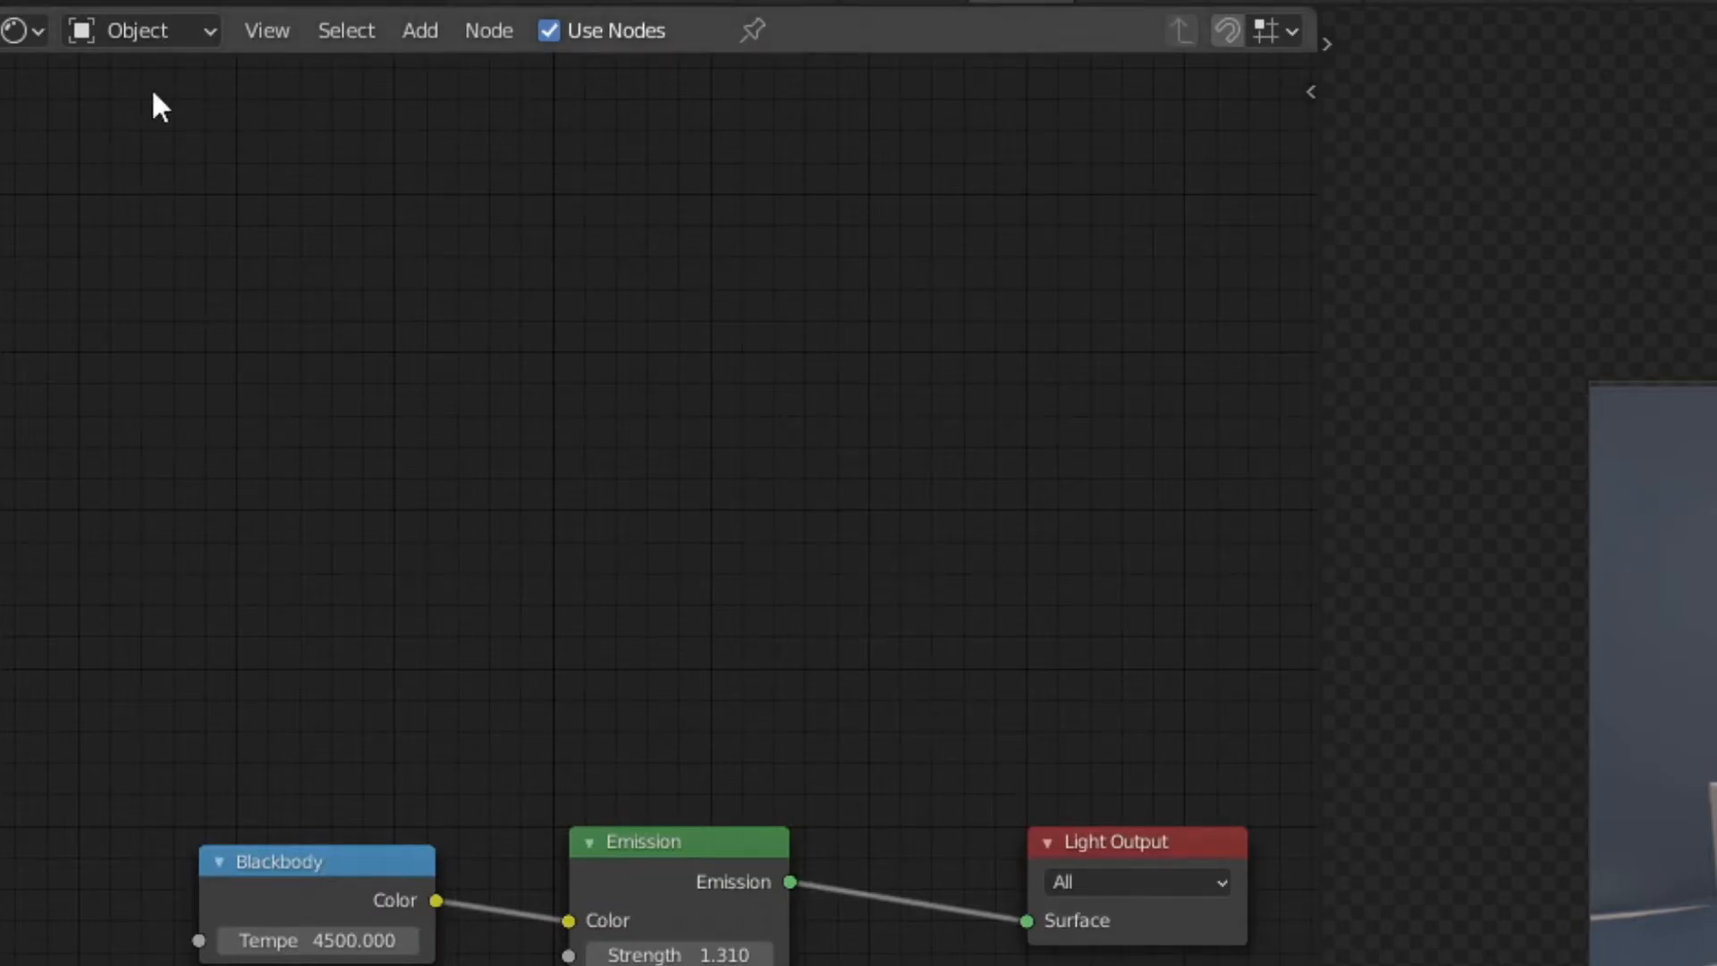
pyautogui.click(184, 29)
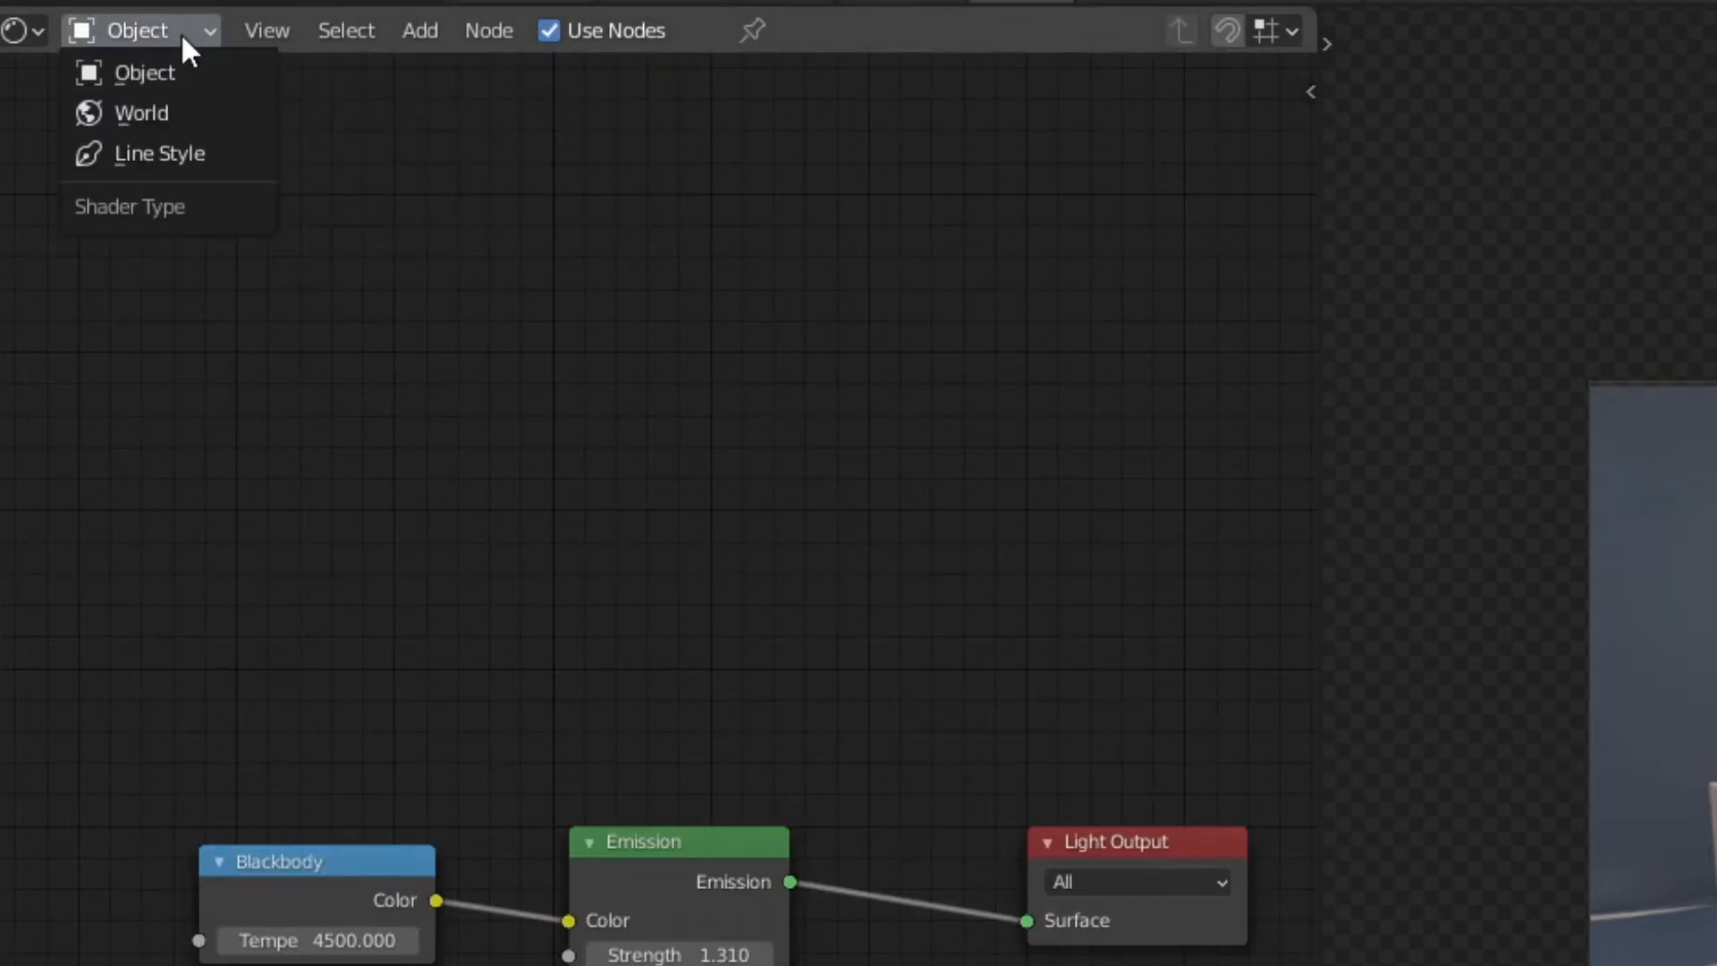
pyautogui.click(158, 108)
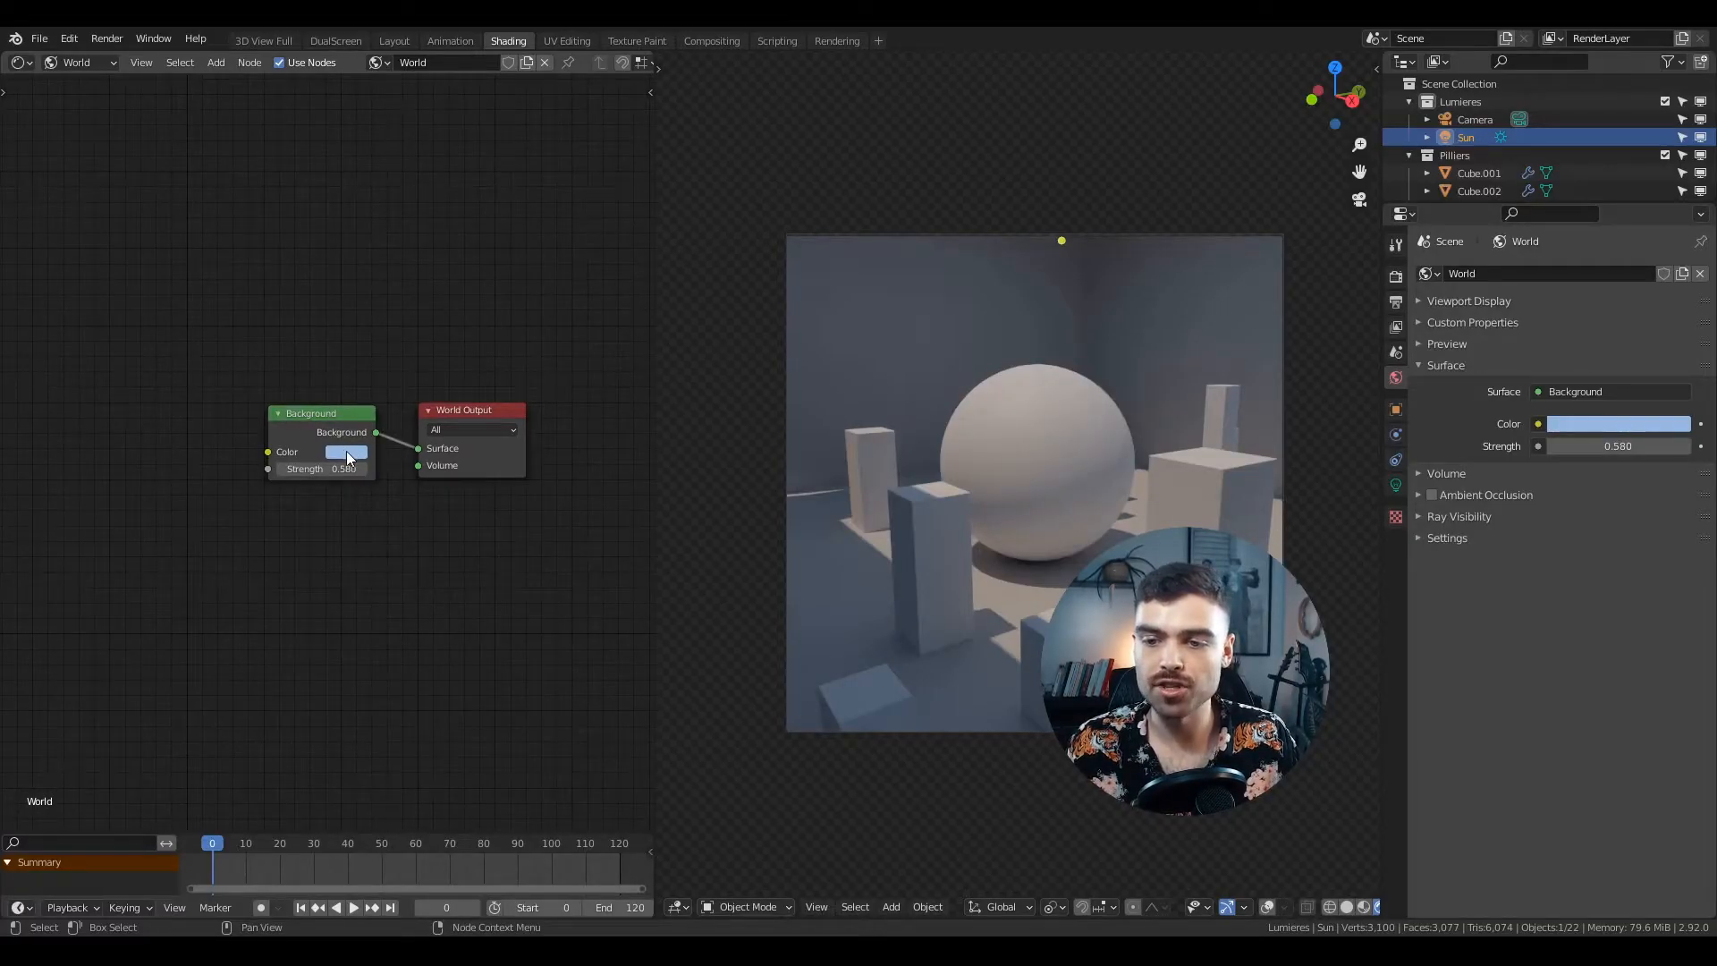
# - Add an Environment Texture node to the world nodes and connect its Color output to the Background node's Color input
pyautogui.click(348, 453)
pyautogui.click(400, 301)
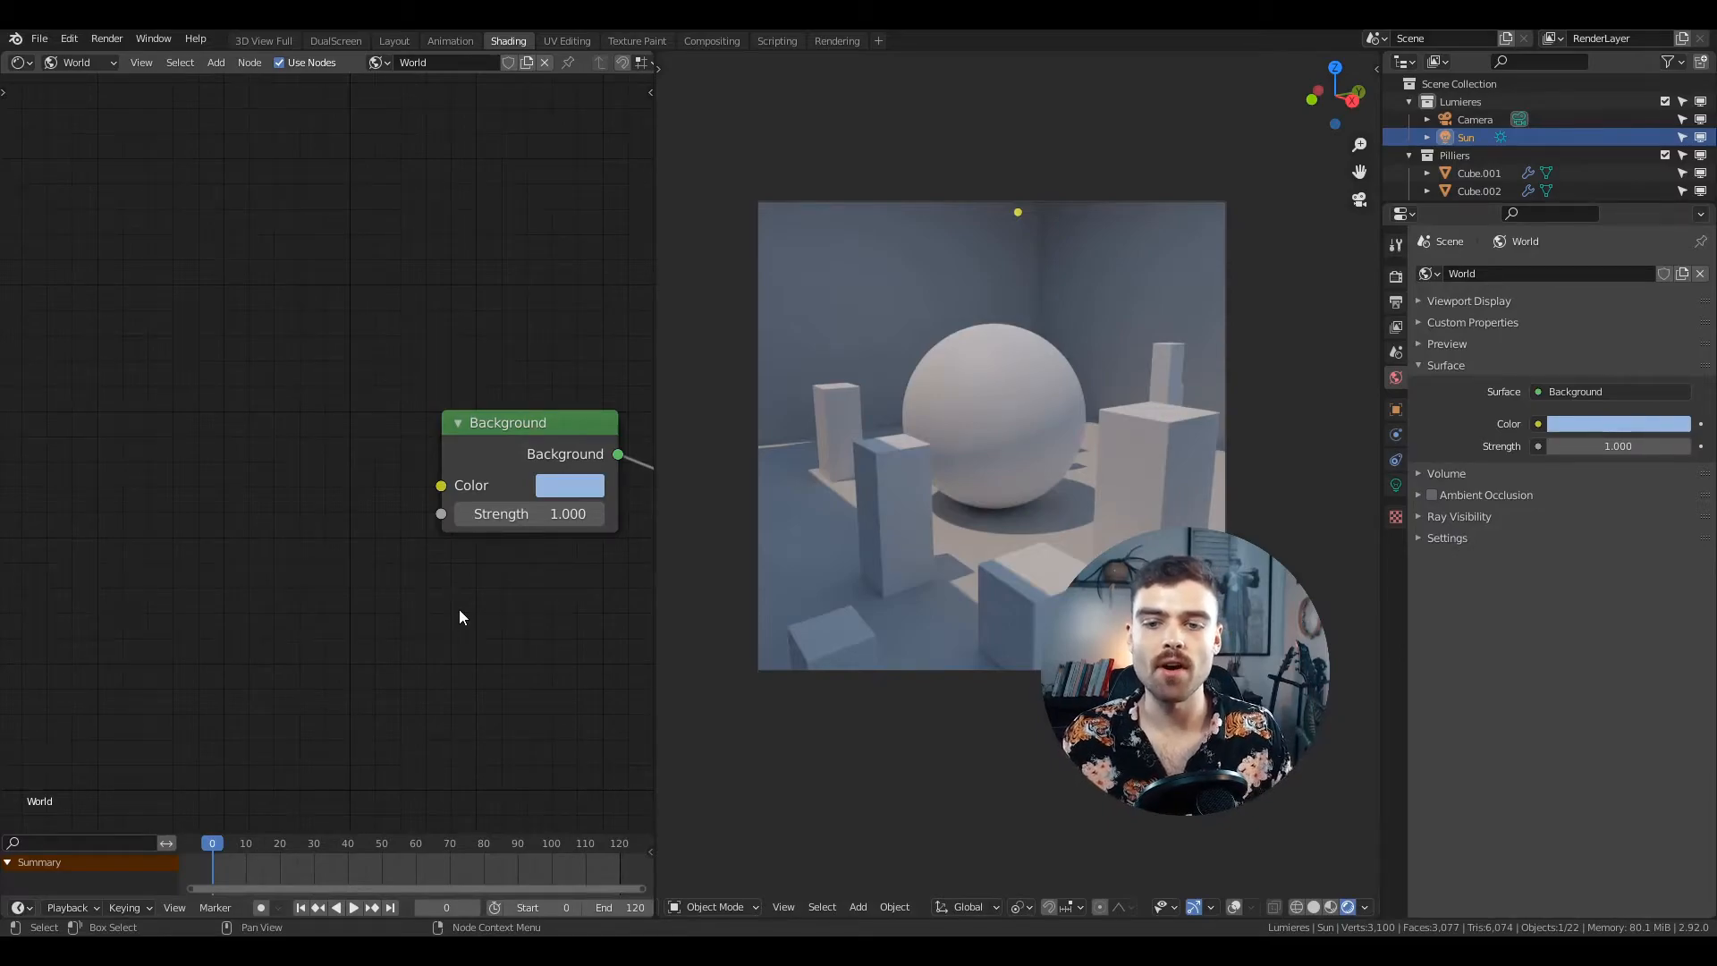
pyautogui.moveTo(239, 474); pyautogui.dragTo(214, 441, button='middle')
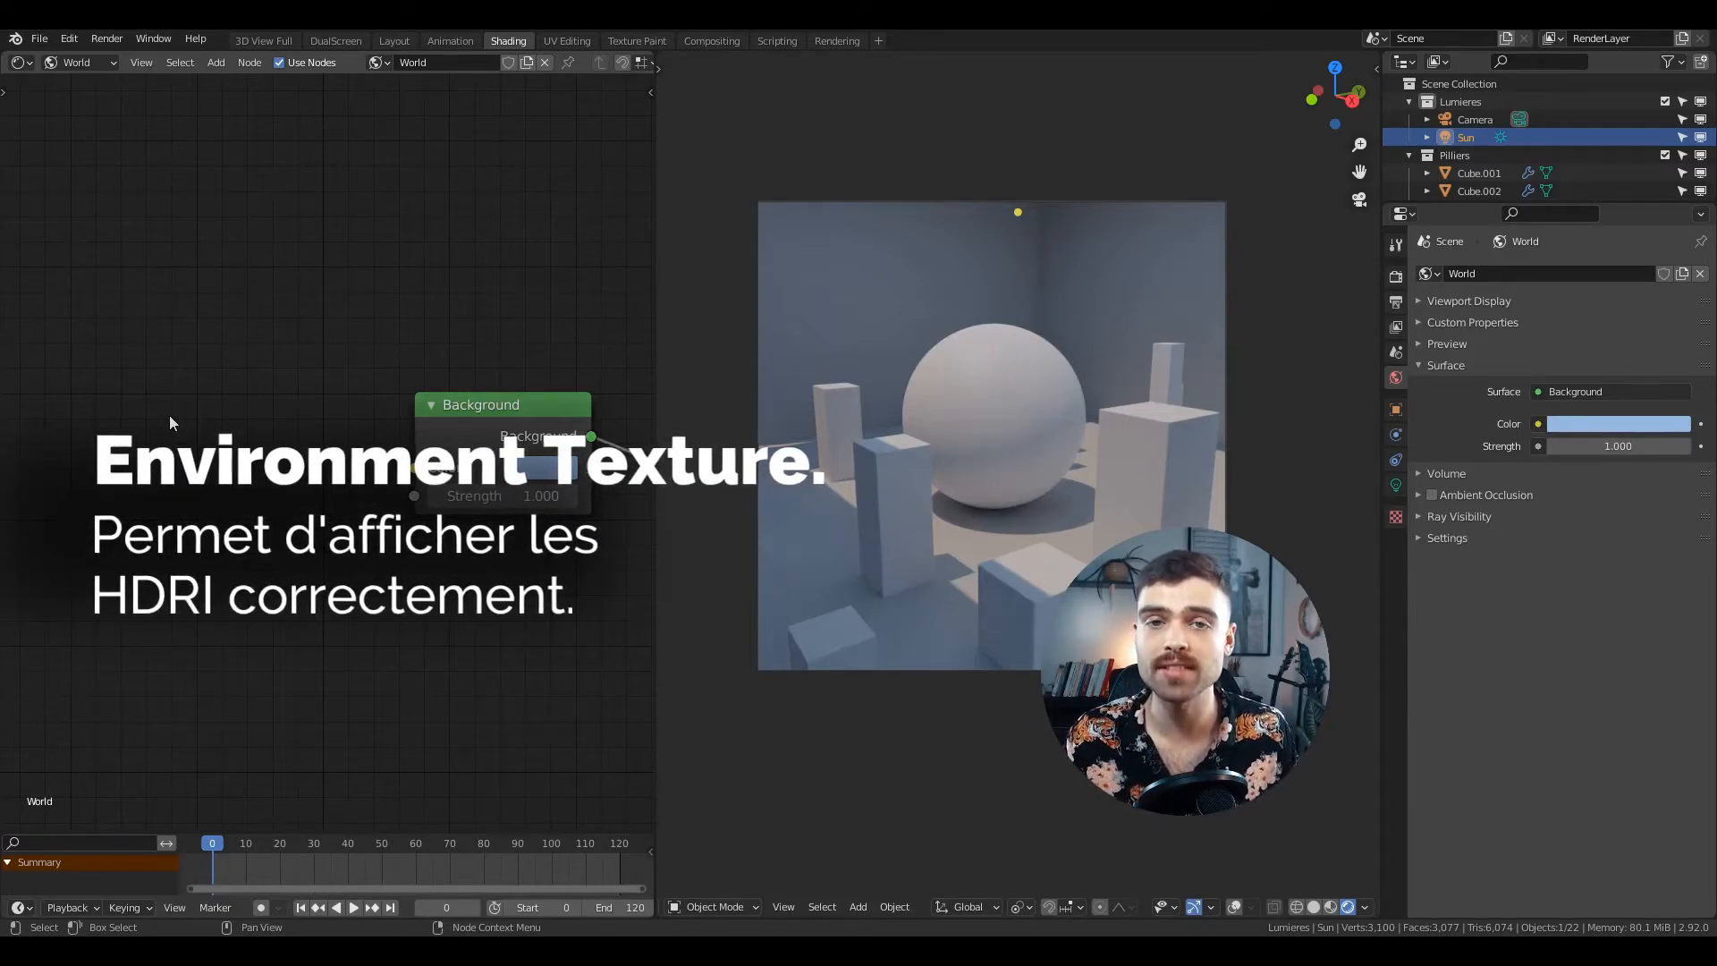
pyautogui.hotkey('shift', 'a')
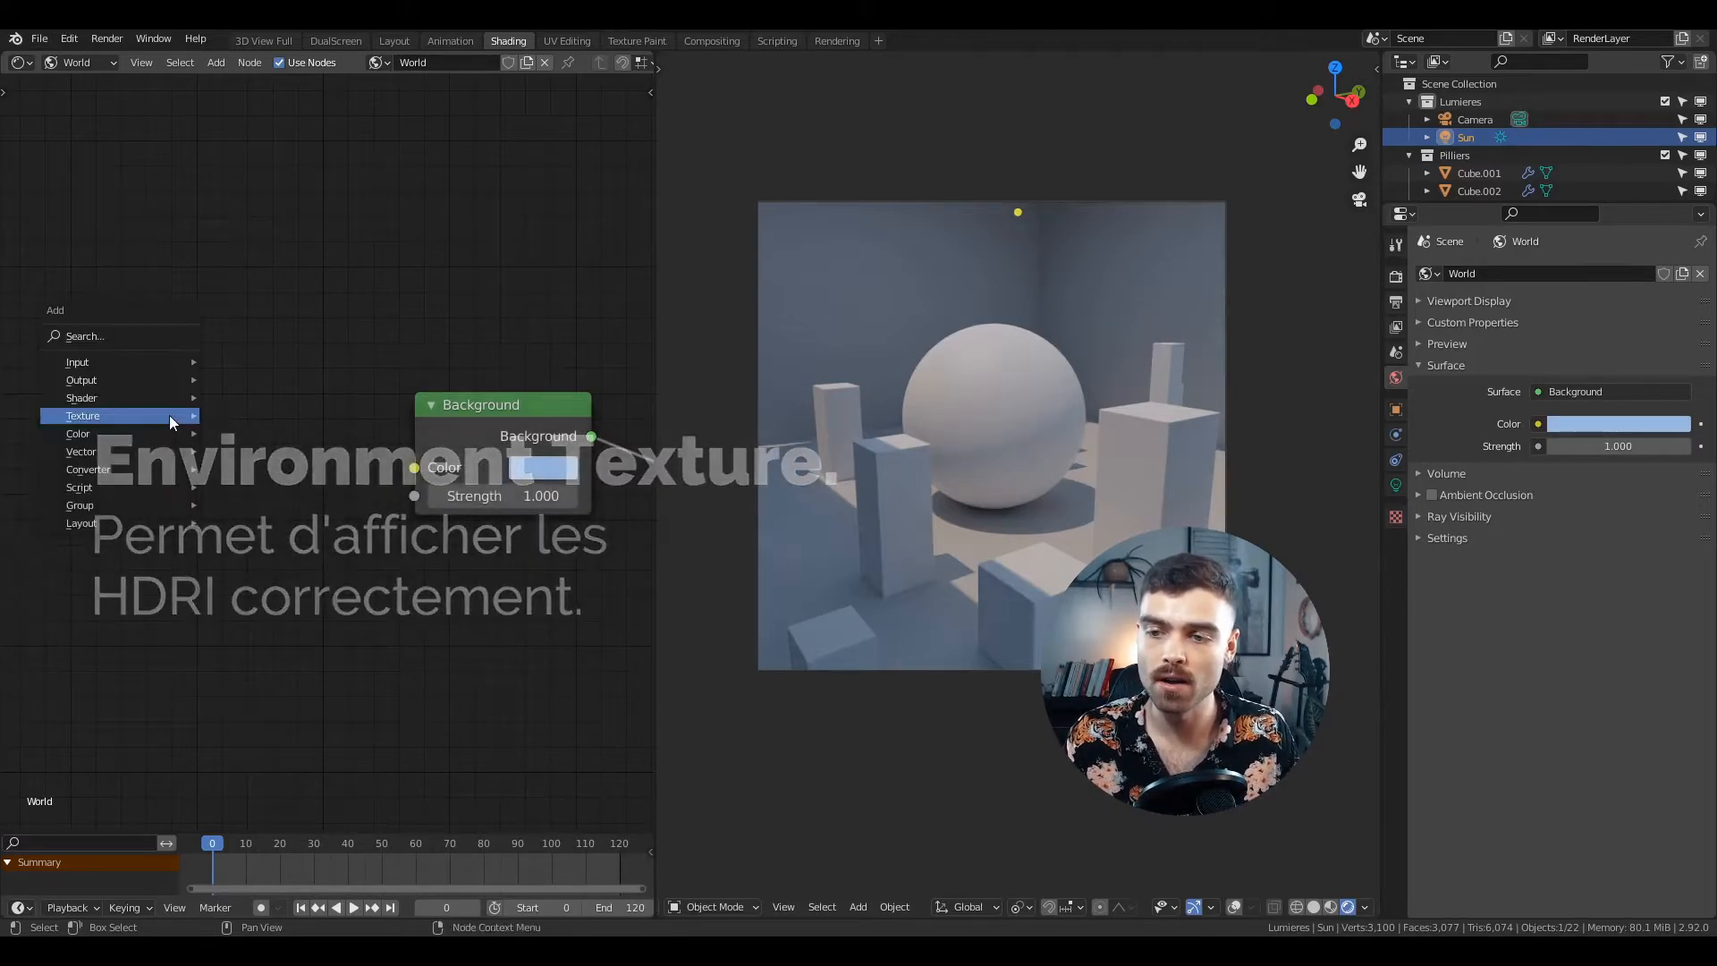
pyautogui.moveTo(166, 414)
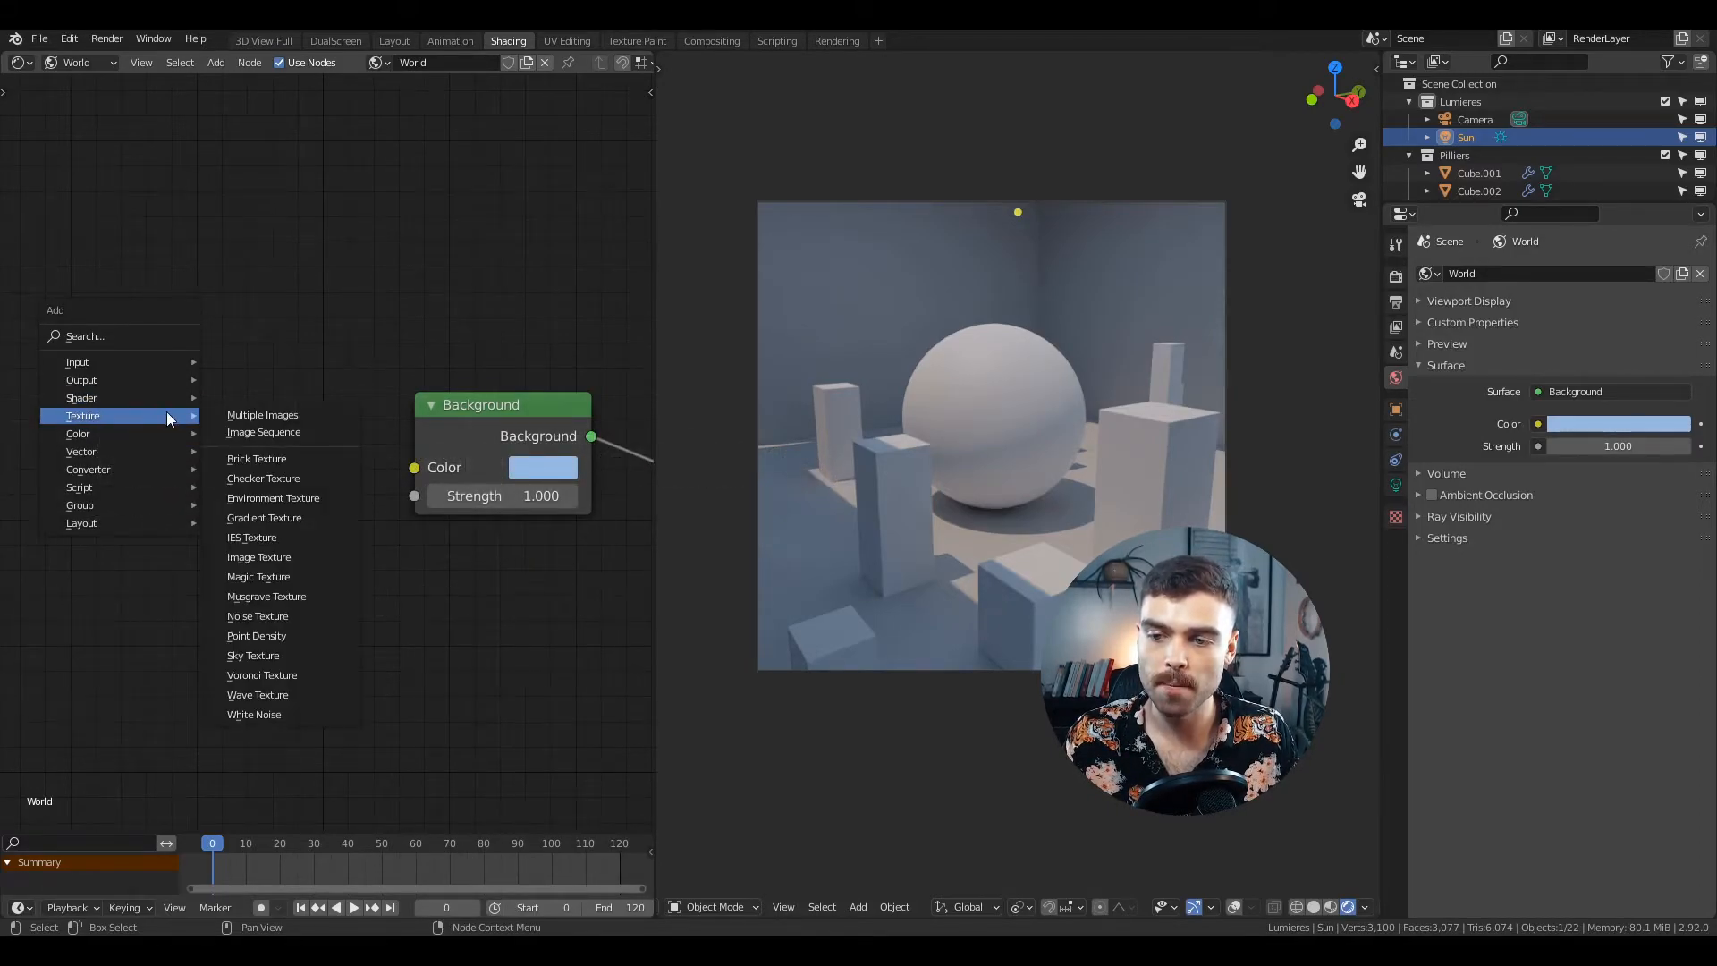
pyautogui.click(283, 497)
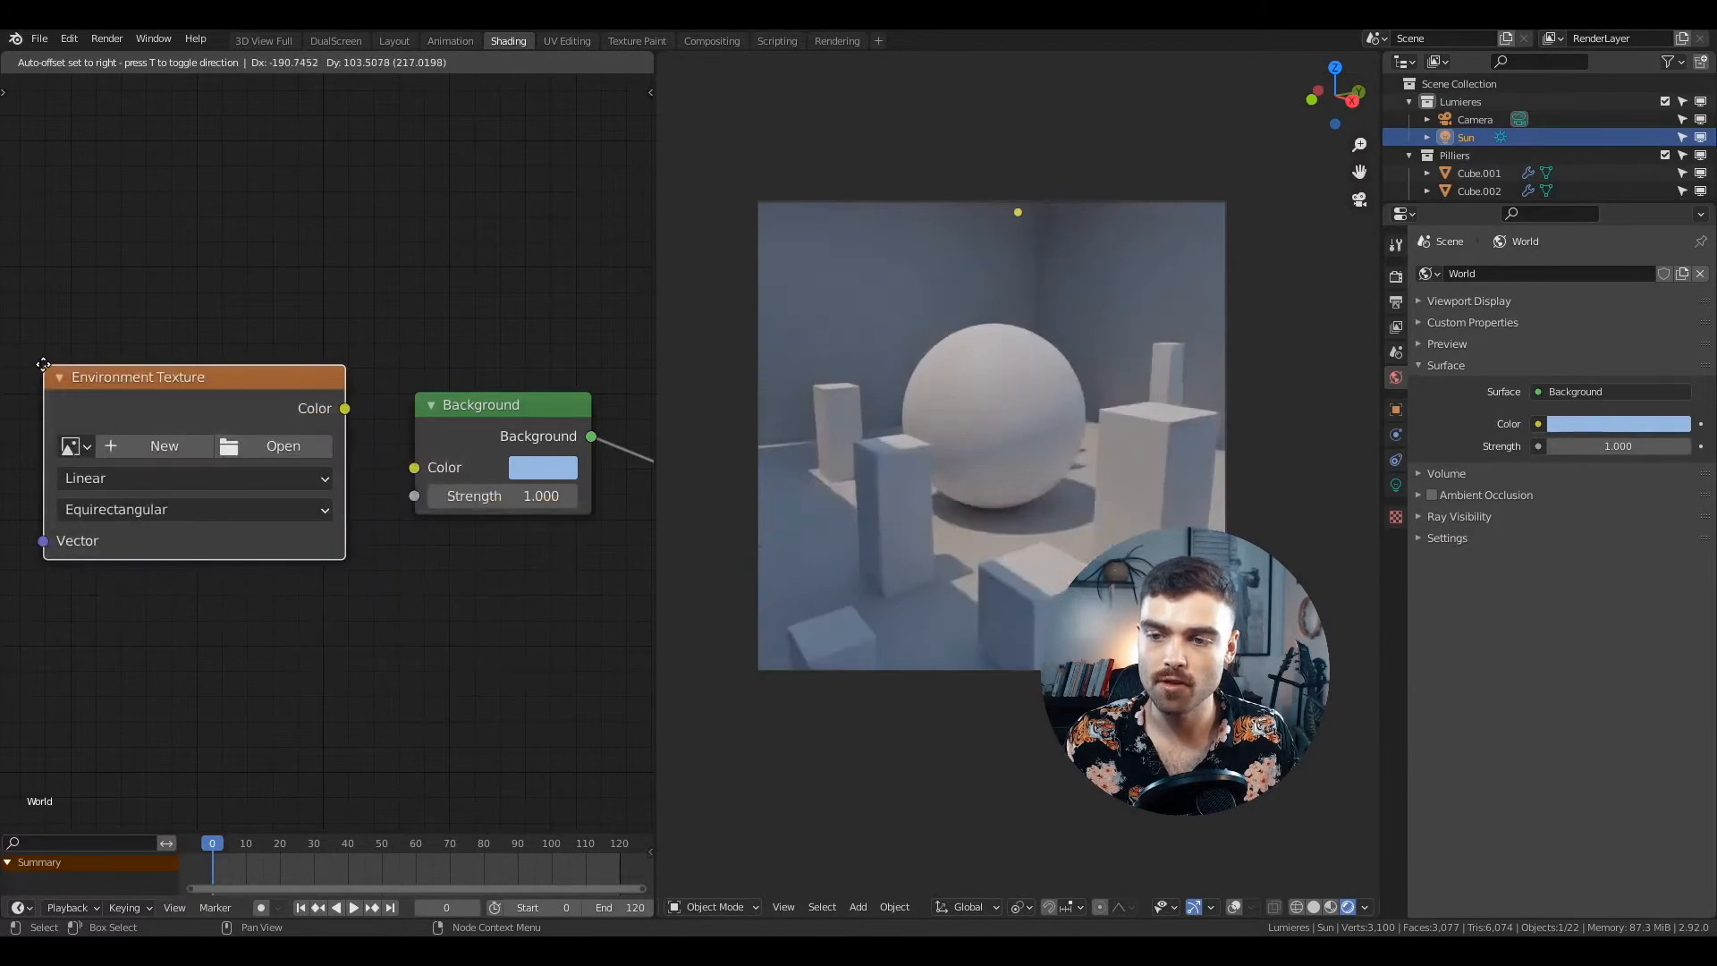
pyautogui.click(43, 364)
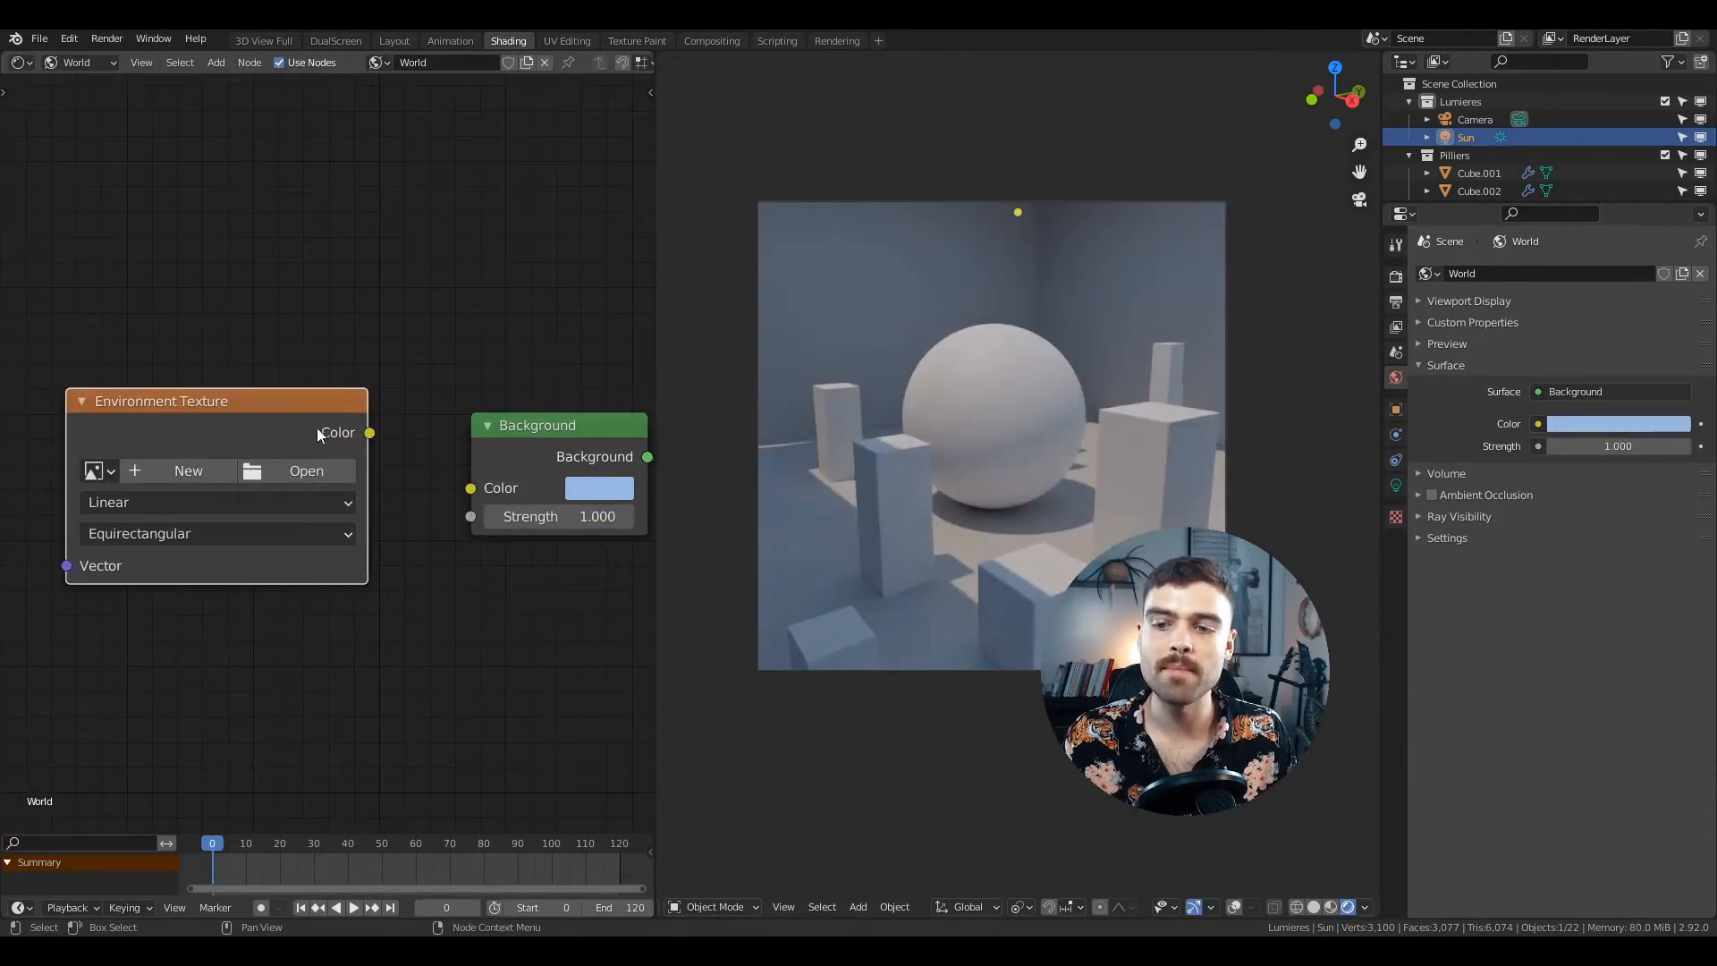
pyautogui.moveTo(369, 434); pyautogui.dragTo(471, 490)
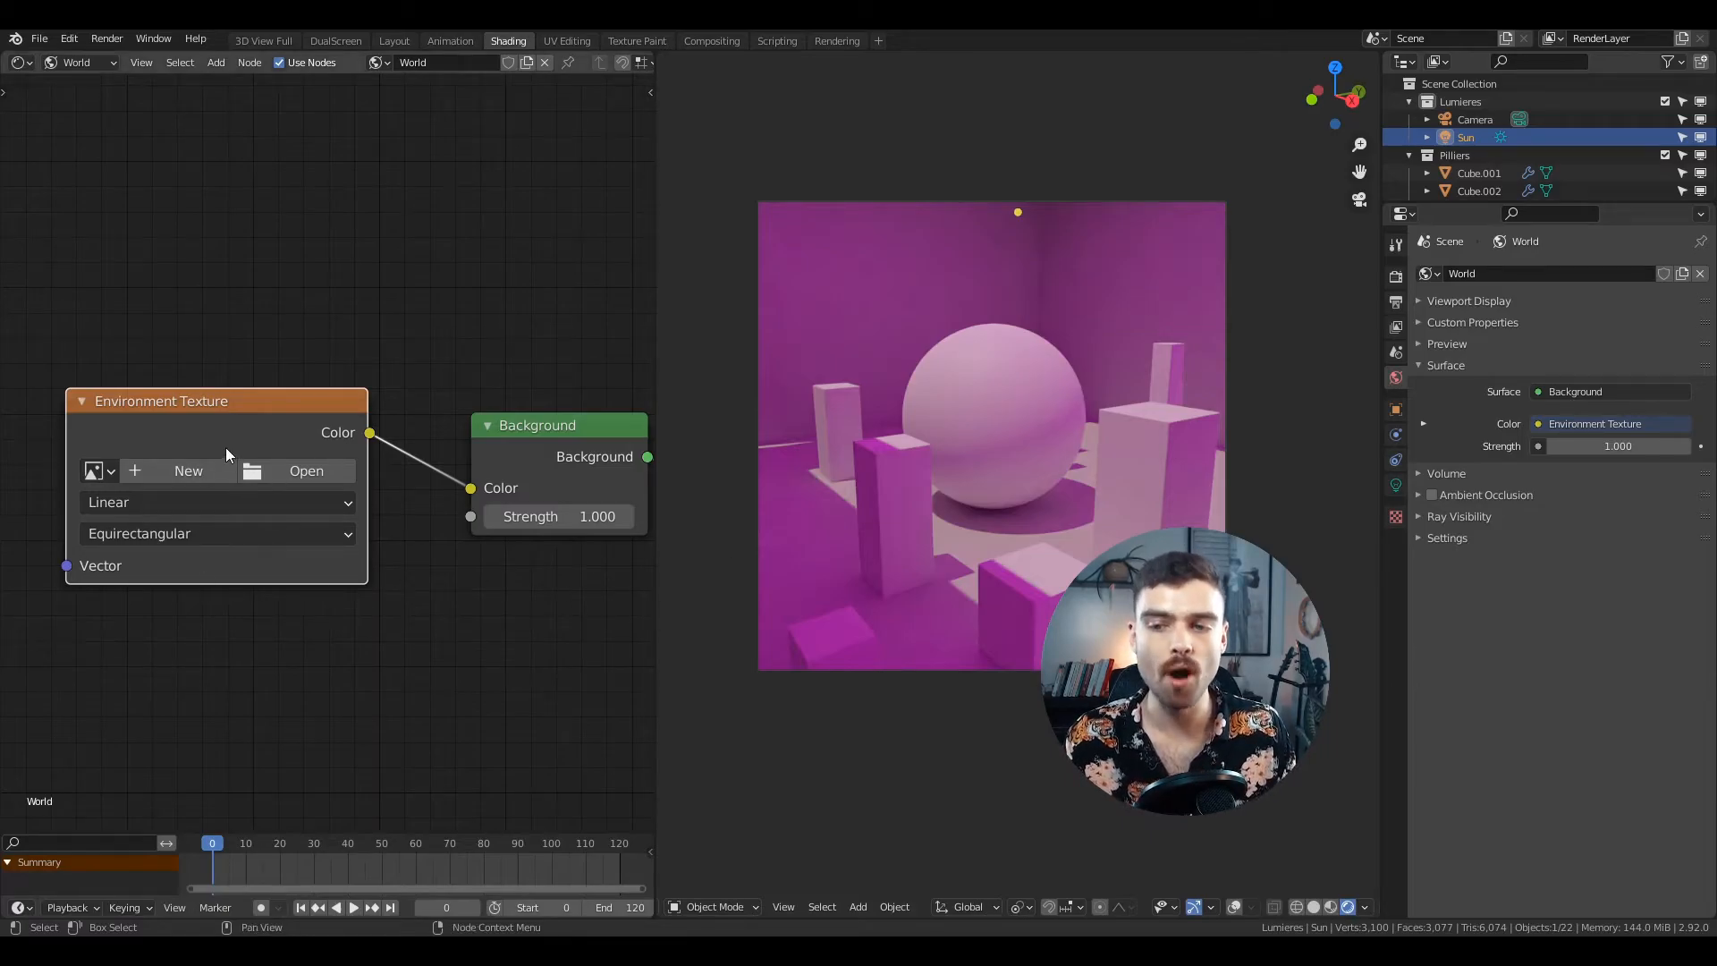
# - Load venice_sunset_1k.hdr into the Environment Texture node and view the room from outside against the HDRI backdrop
pyautogui.click(290, 469)
pyautogui.click(580, 180)
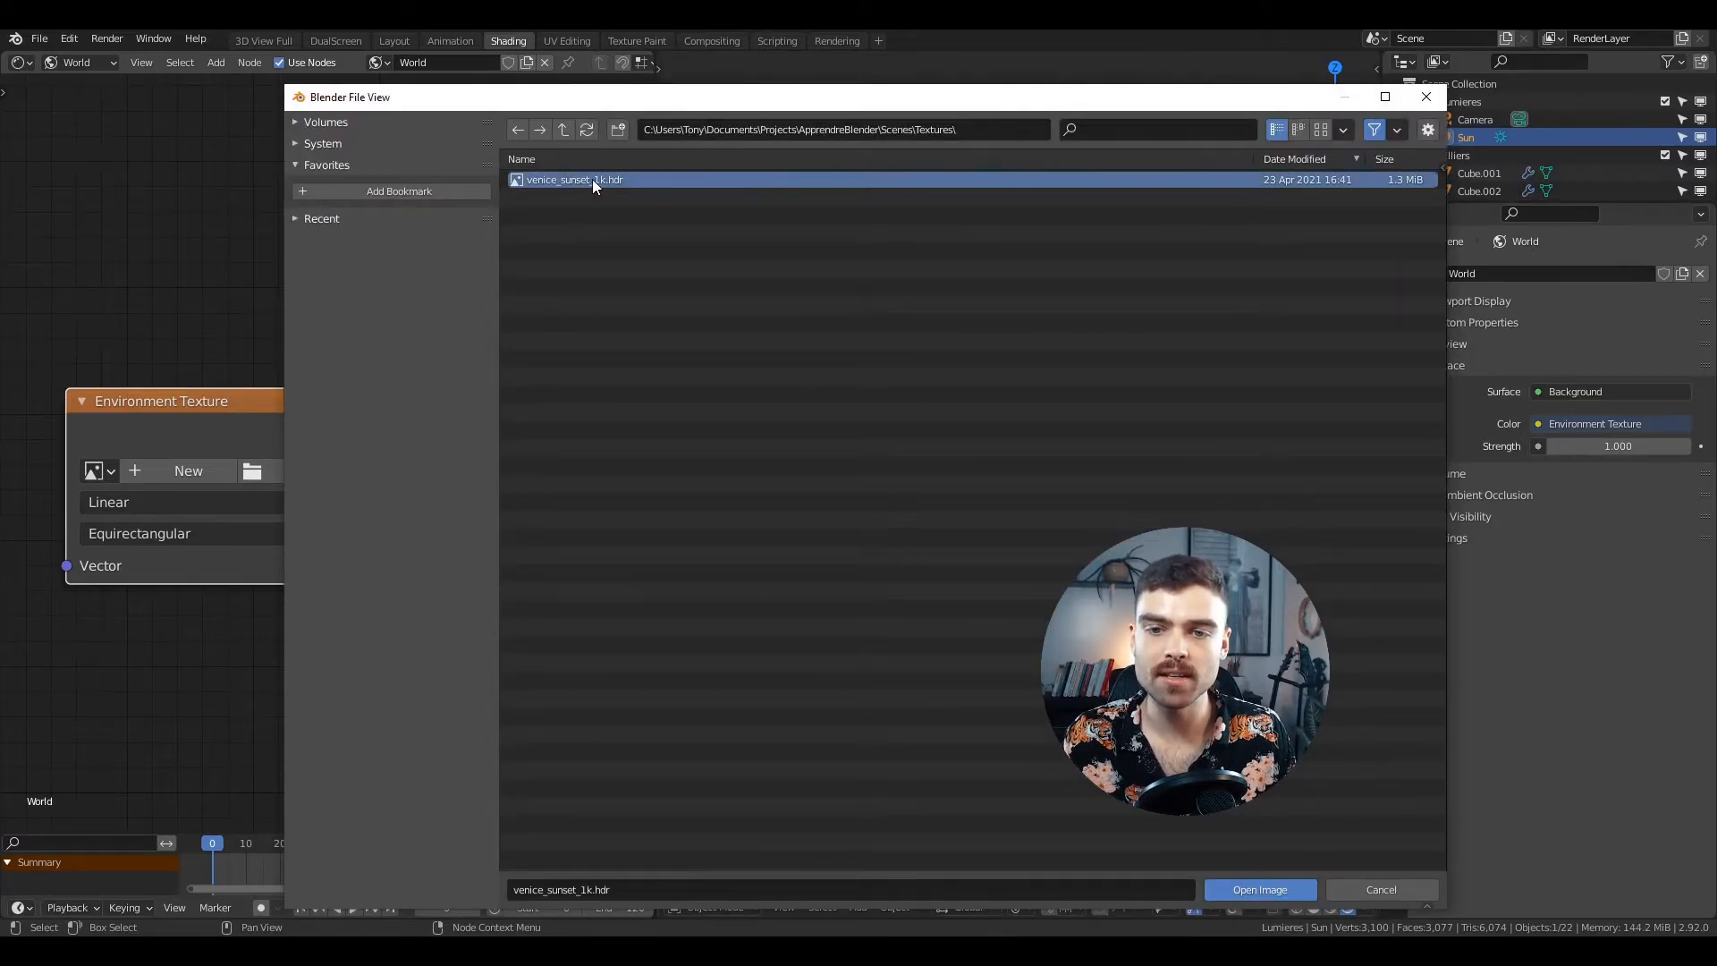
pyautogui.doubleClick(592, 179)
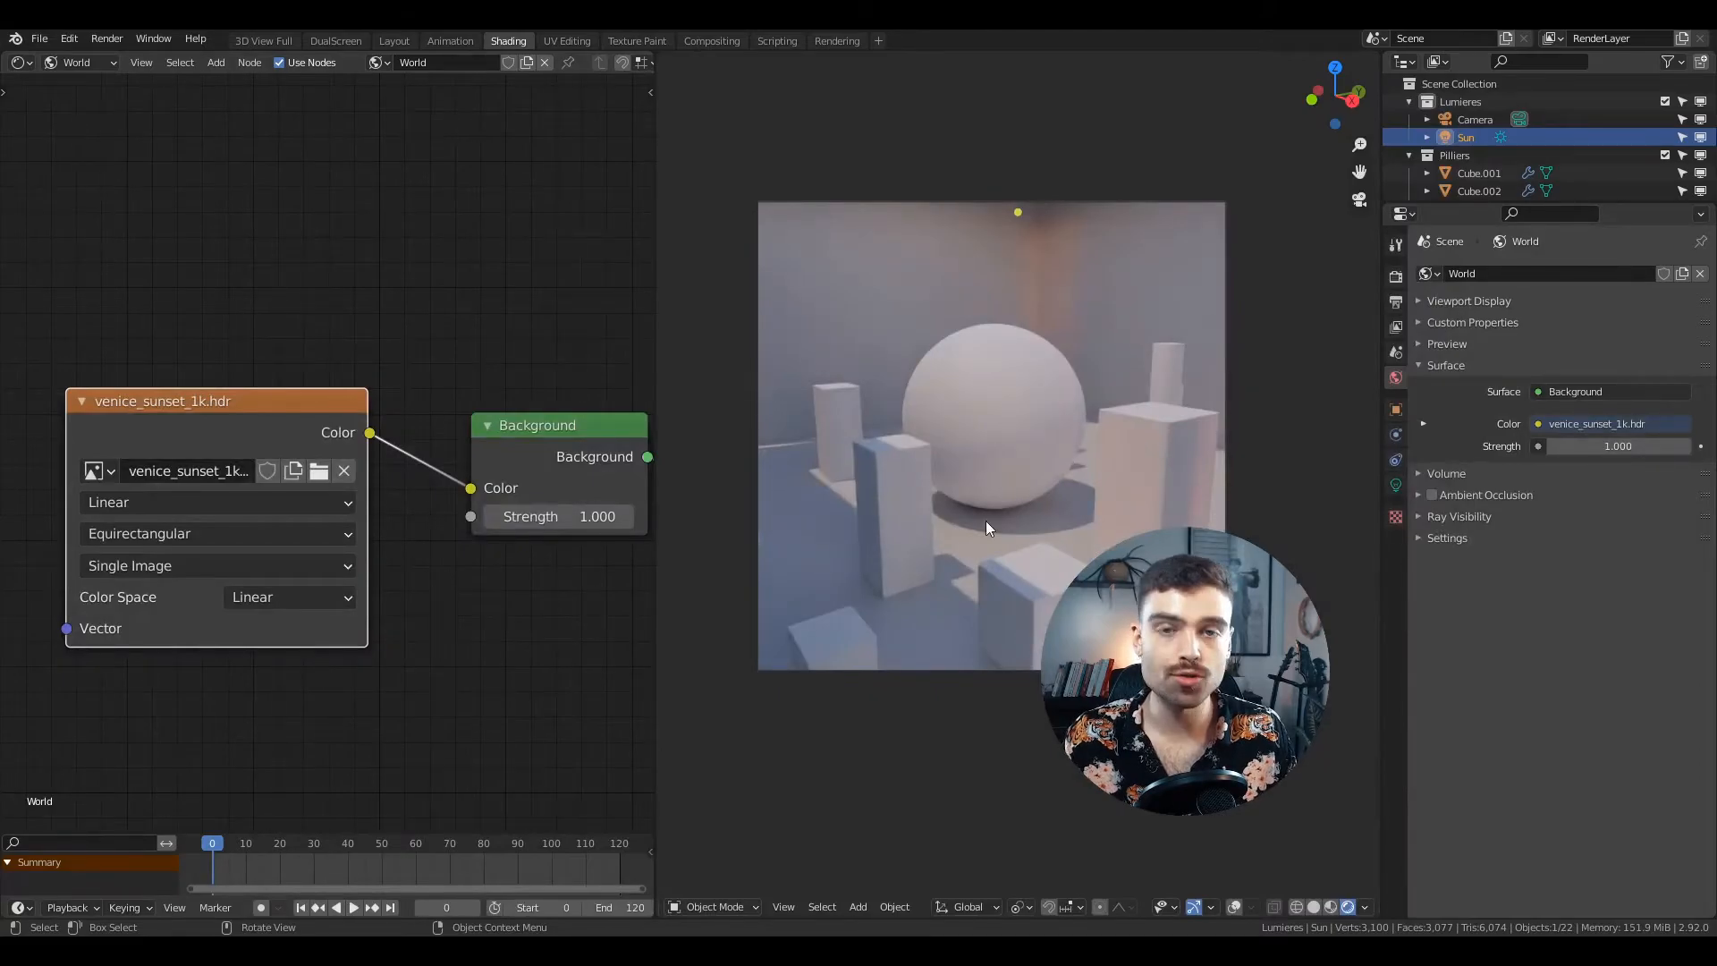
pyautogui.moveTo(1014, 387); pyautogui.dragTo(1033, 372, button='middle')
pyautogui.scroll(-5, 1036, 379)
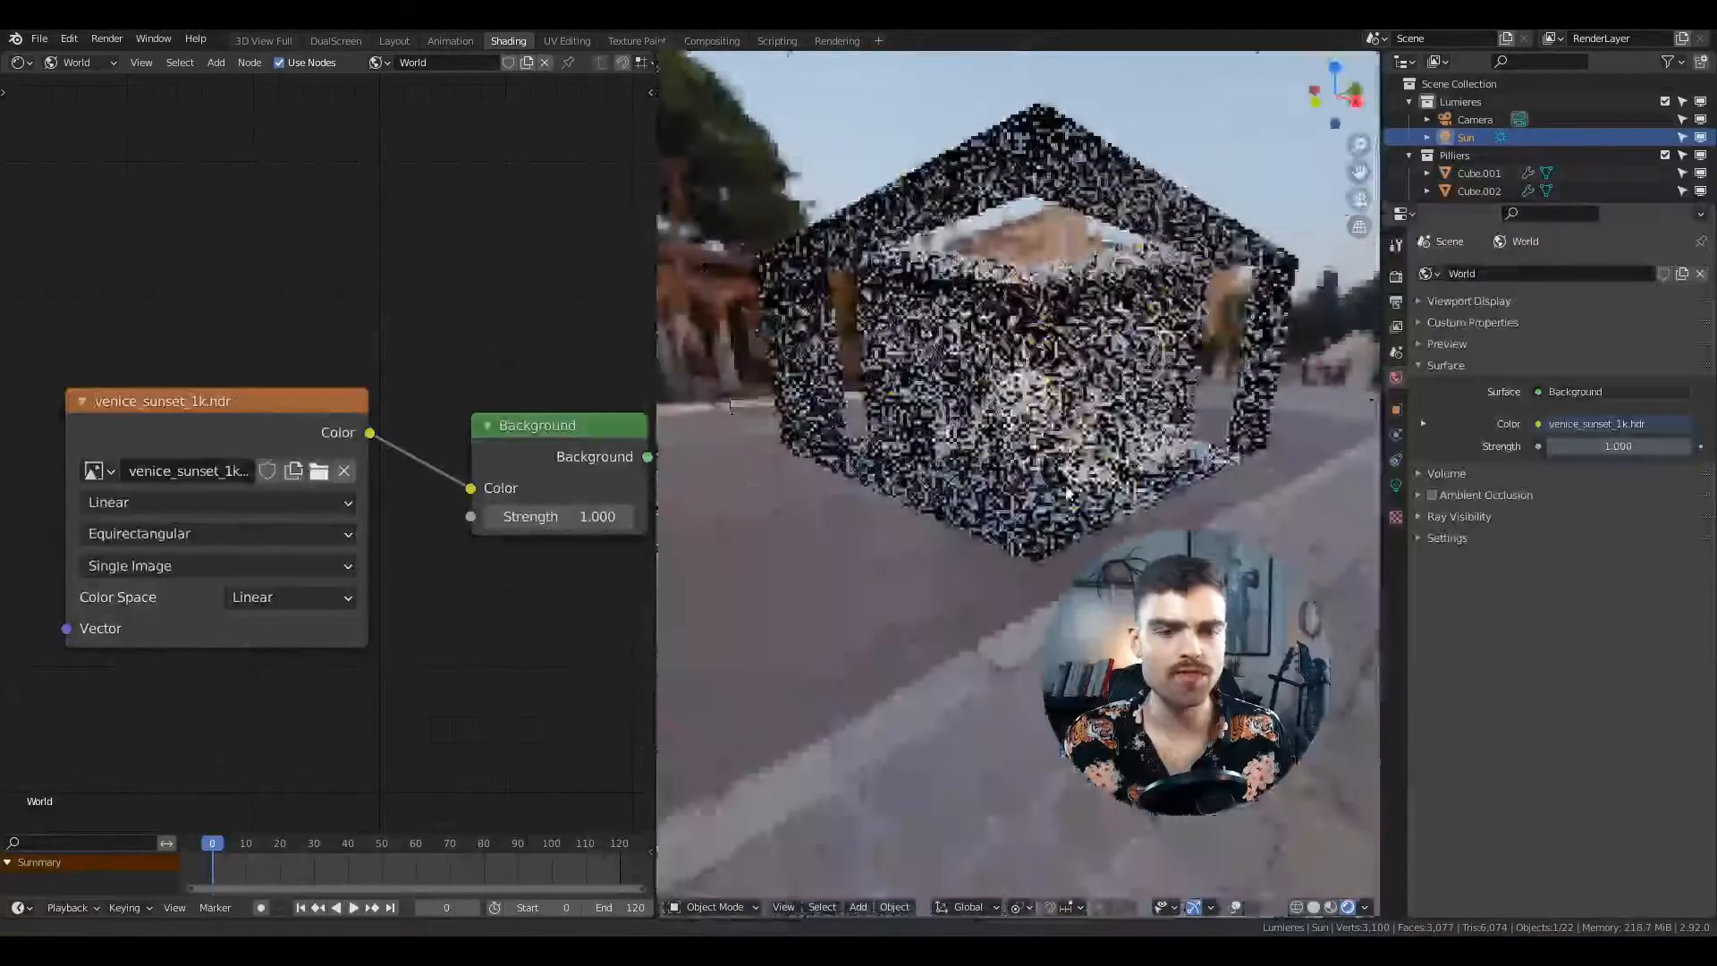
pyautogui.keyDown('shift'); pyautogui.moveTo(1071, 518); pyautogui.dragTo(1051, 740, button='middle'); pyautogui.keyUp('shift')
pyautogui.moveTo(1011, 304); pyautogui.dragTo(1028, 416, button='middle')
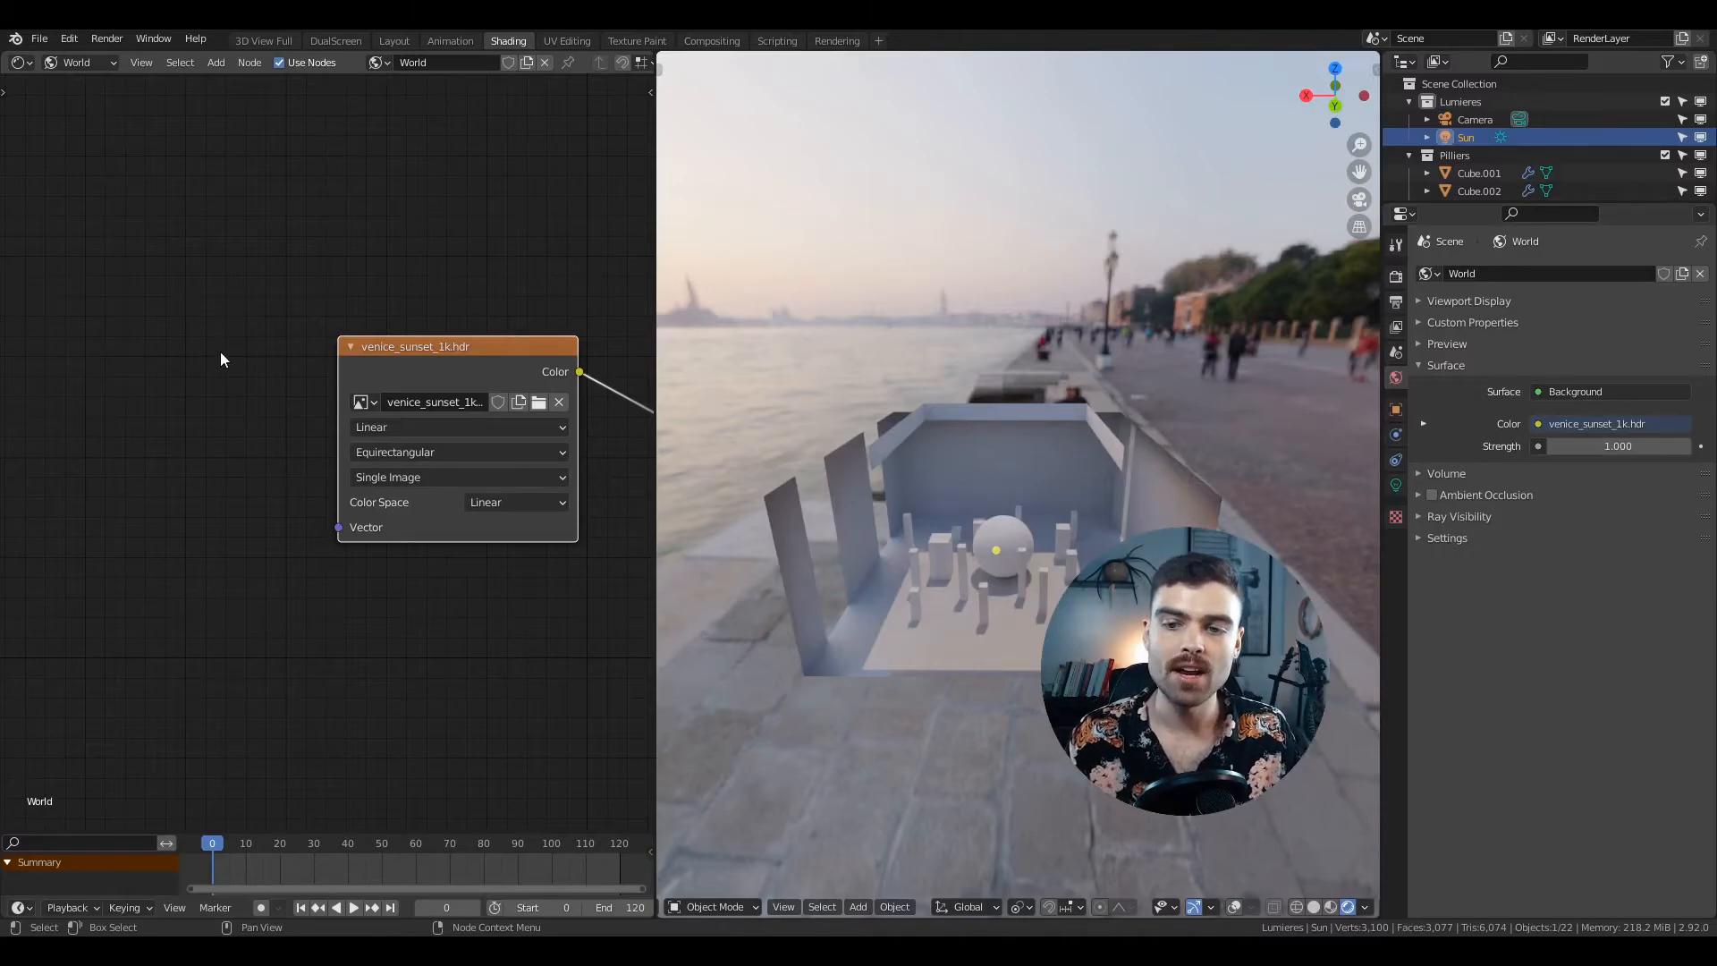
# - Add a Mapping node, connect its Vector output to the venice_sunset_1k.hdr node's Vector input, and widen the Mapping node
pyautogui.keyDown('shift'); pyautogui.moveTo(220, 360); pyautogui.dragTo(241, 375, button='middle'); pyautogui.keyUp('shift')
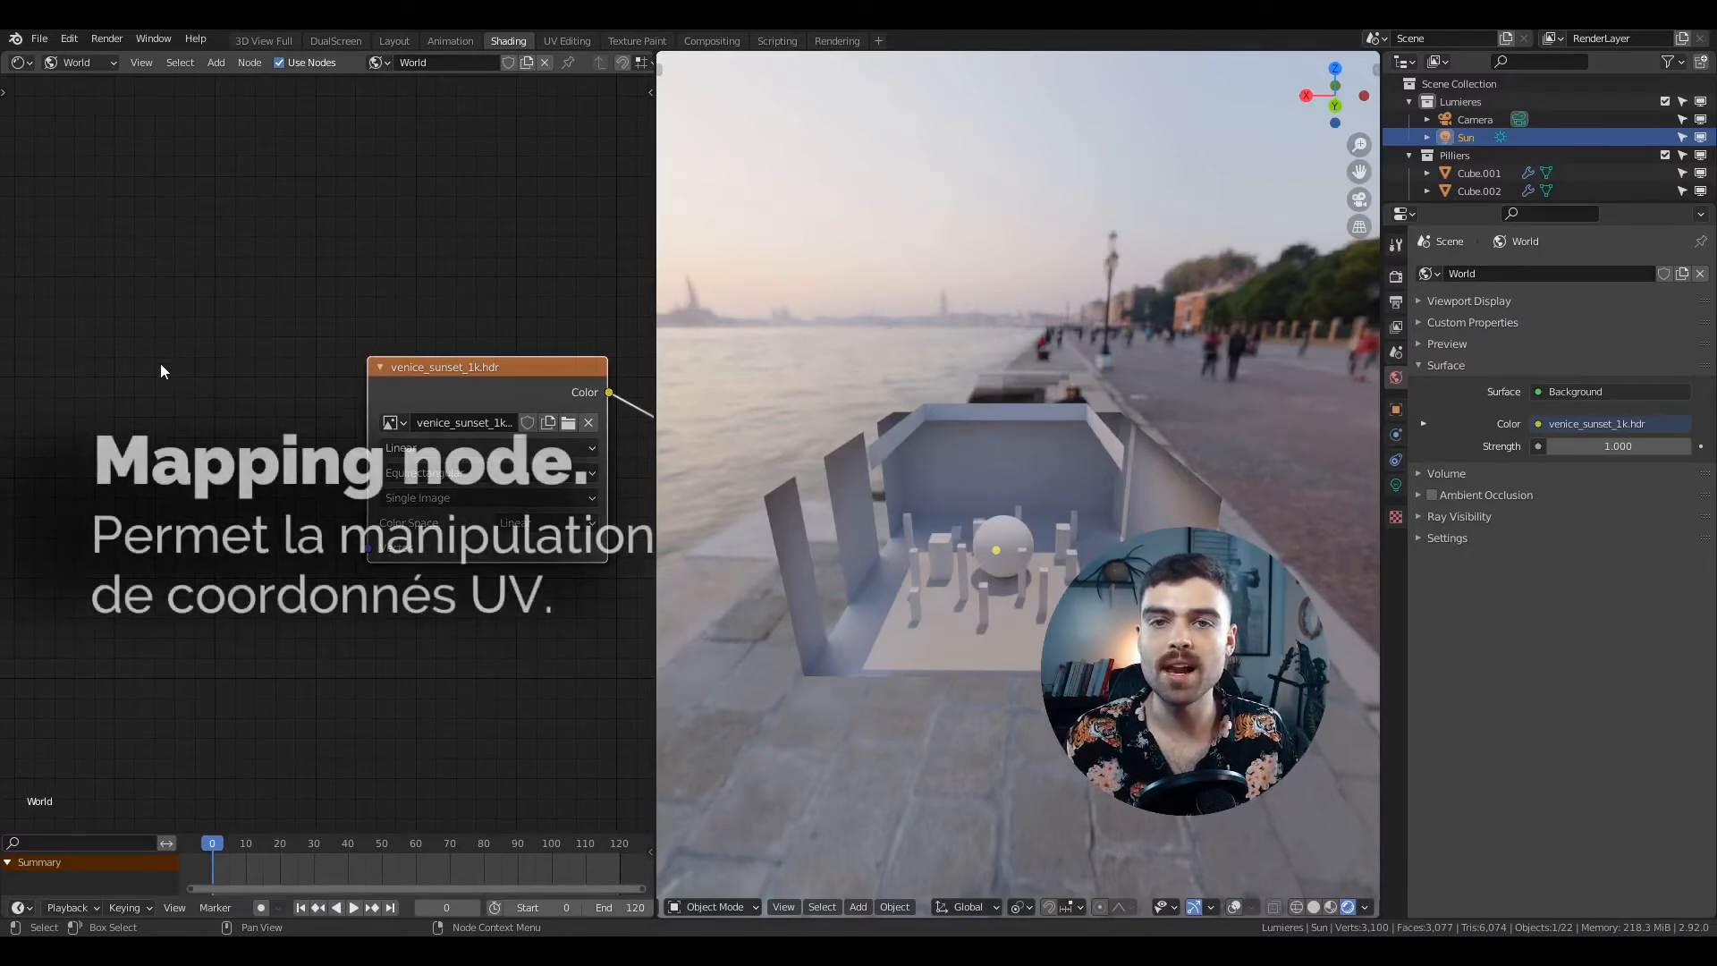
pyautogui.hotkey('shift', 'a')
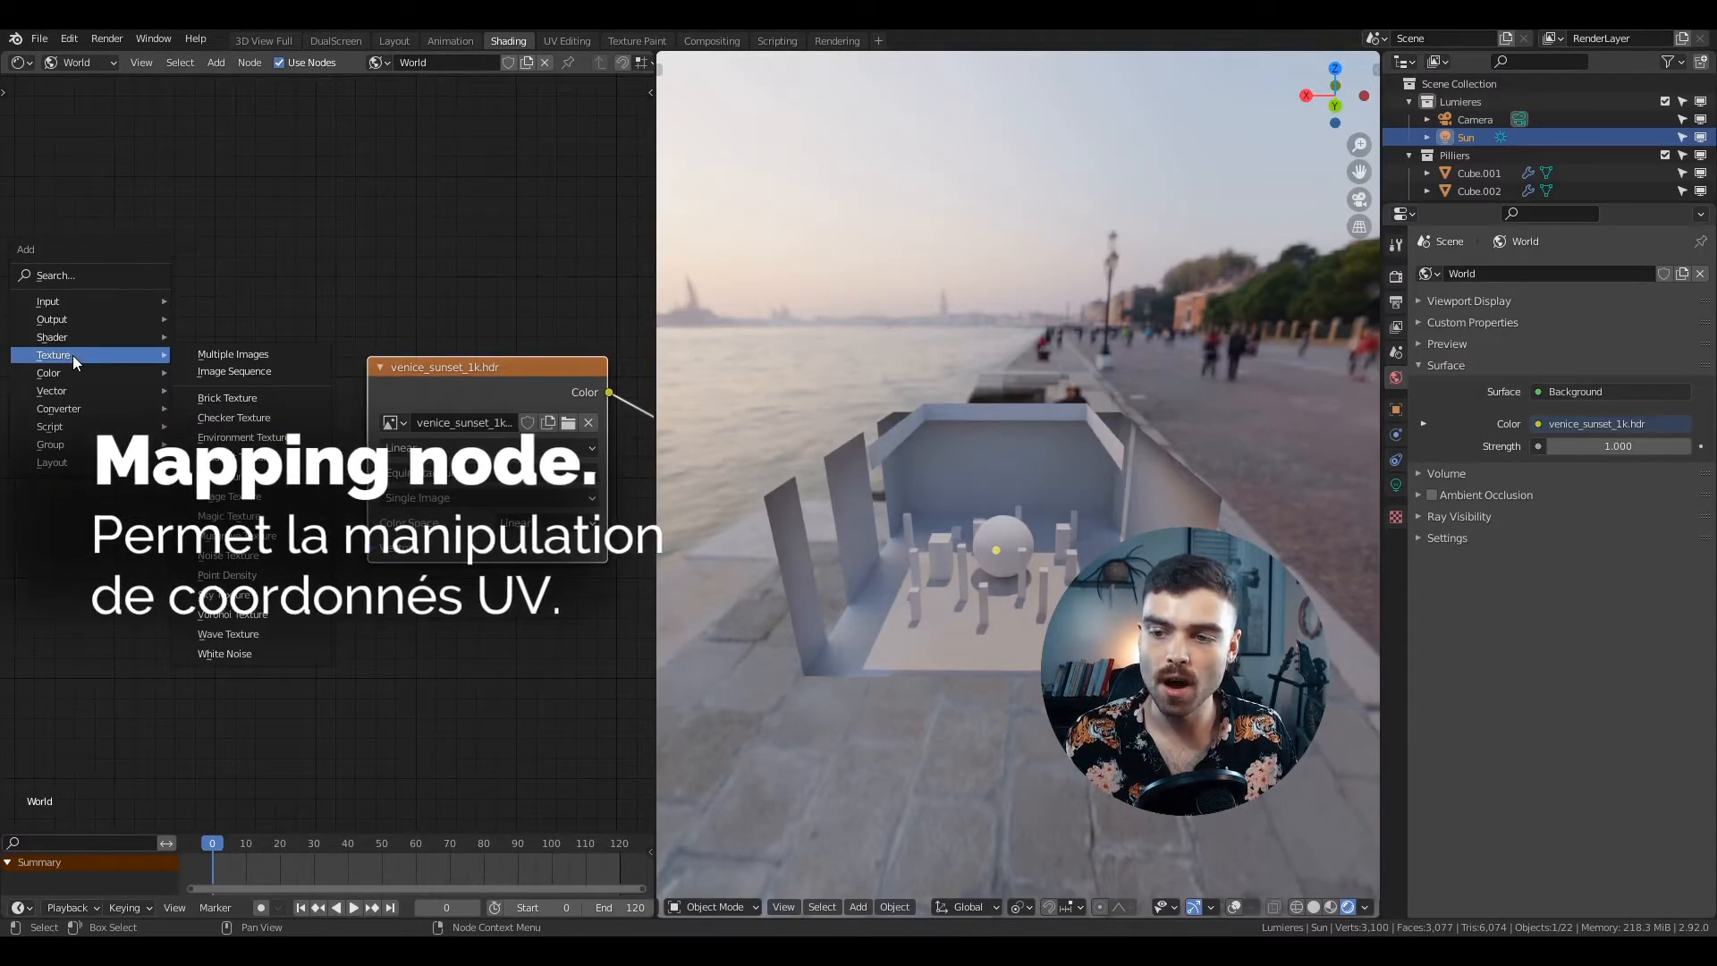
pyautogui.moveTo(98, 388)
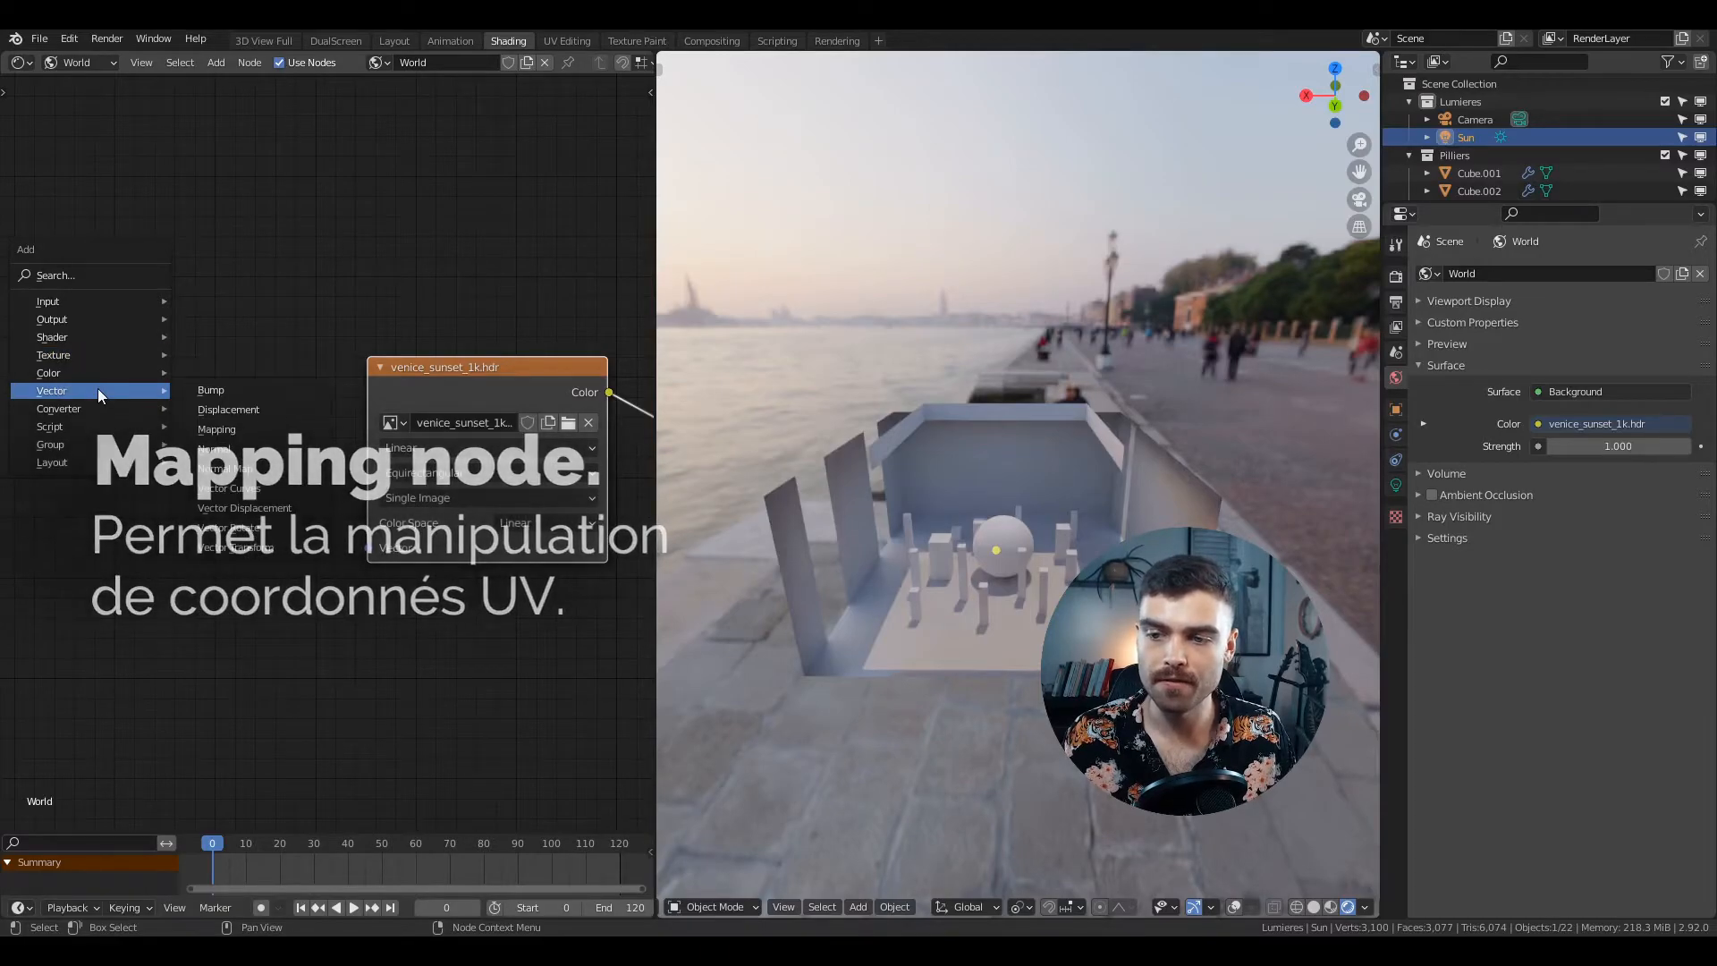
pyautogui.click(233, 427)
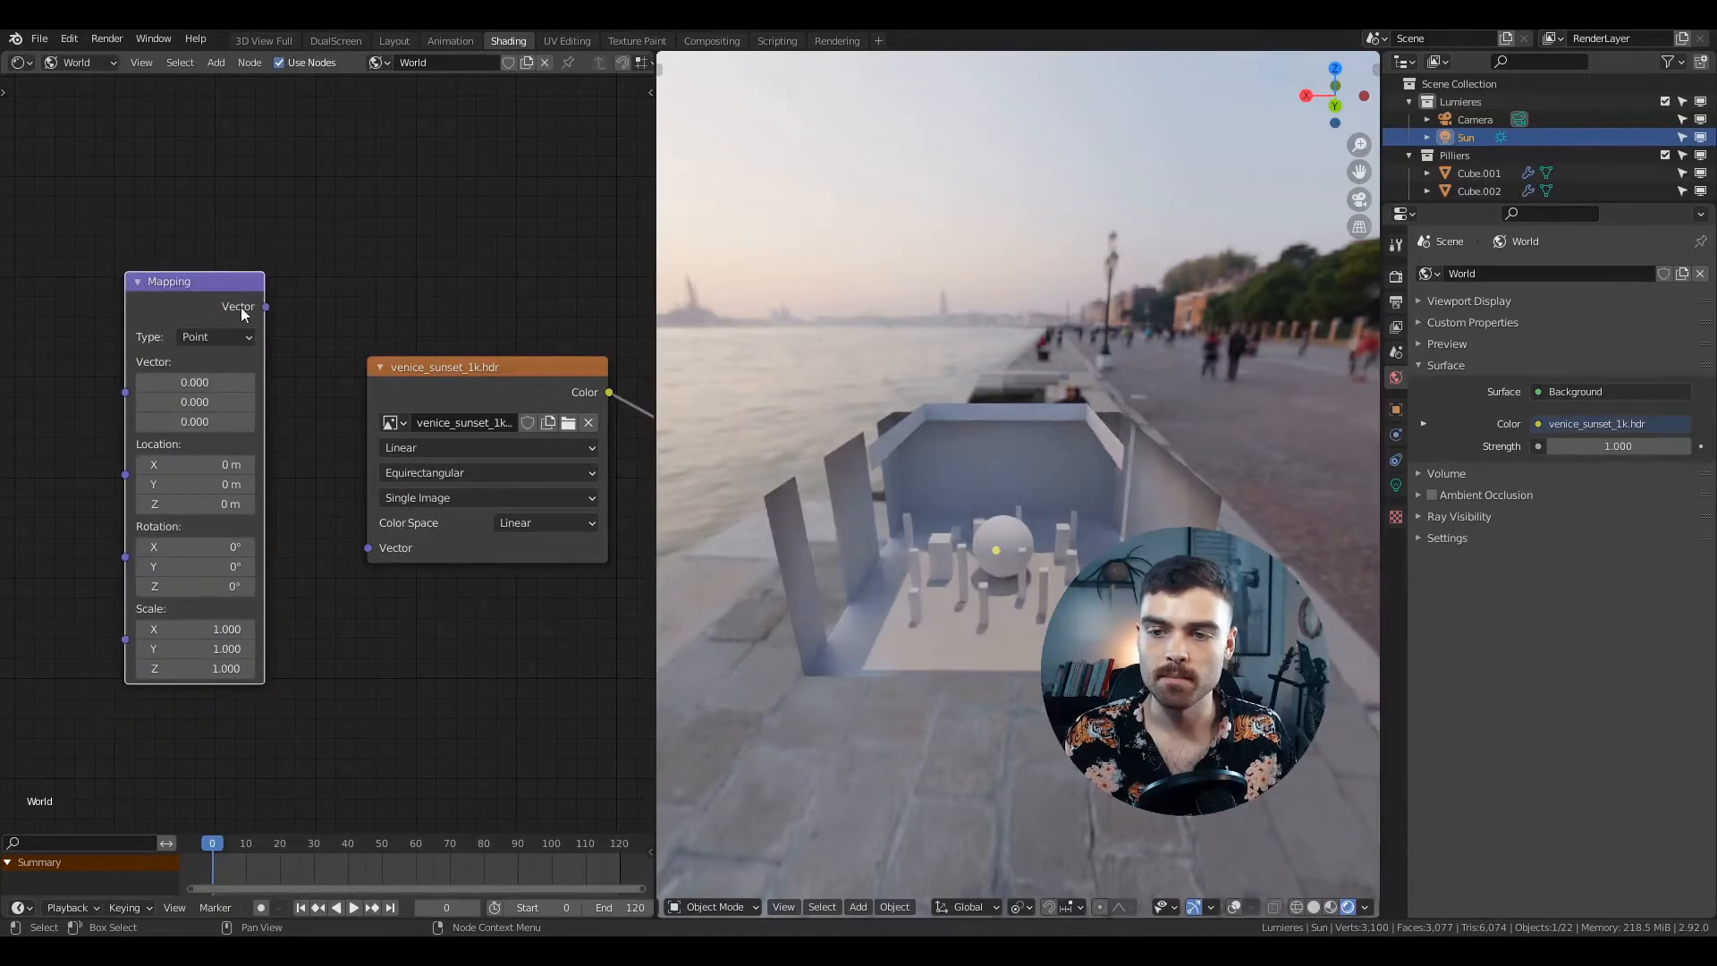
pyautogui.moveTo(266, 308); pyautogui.dragTo(297, 371)
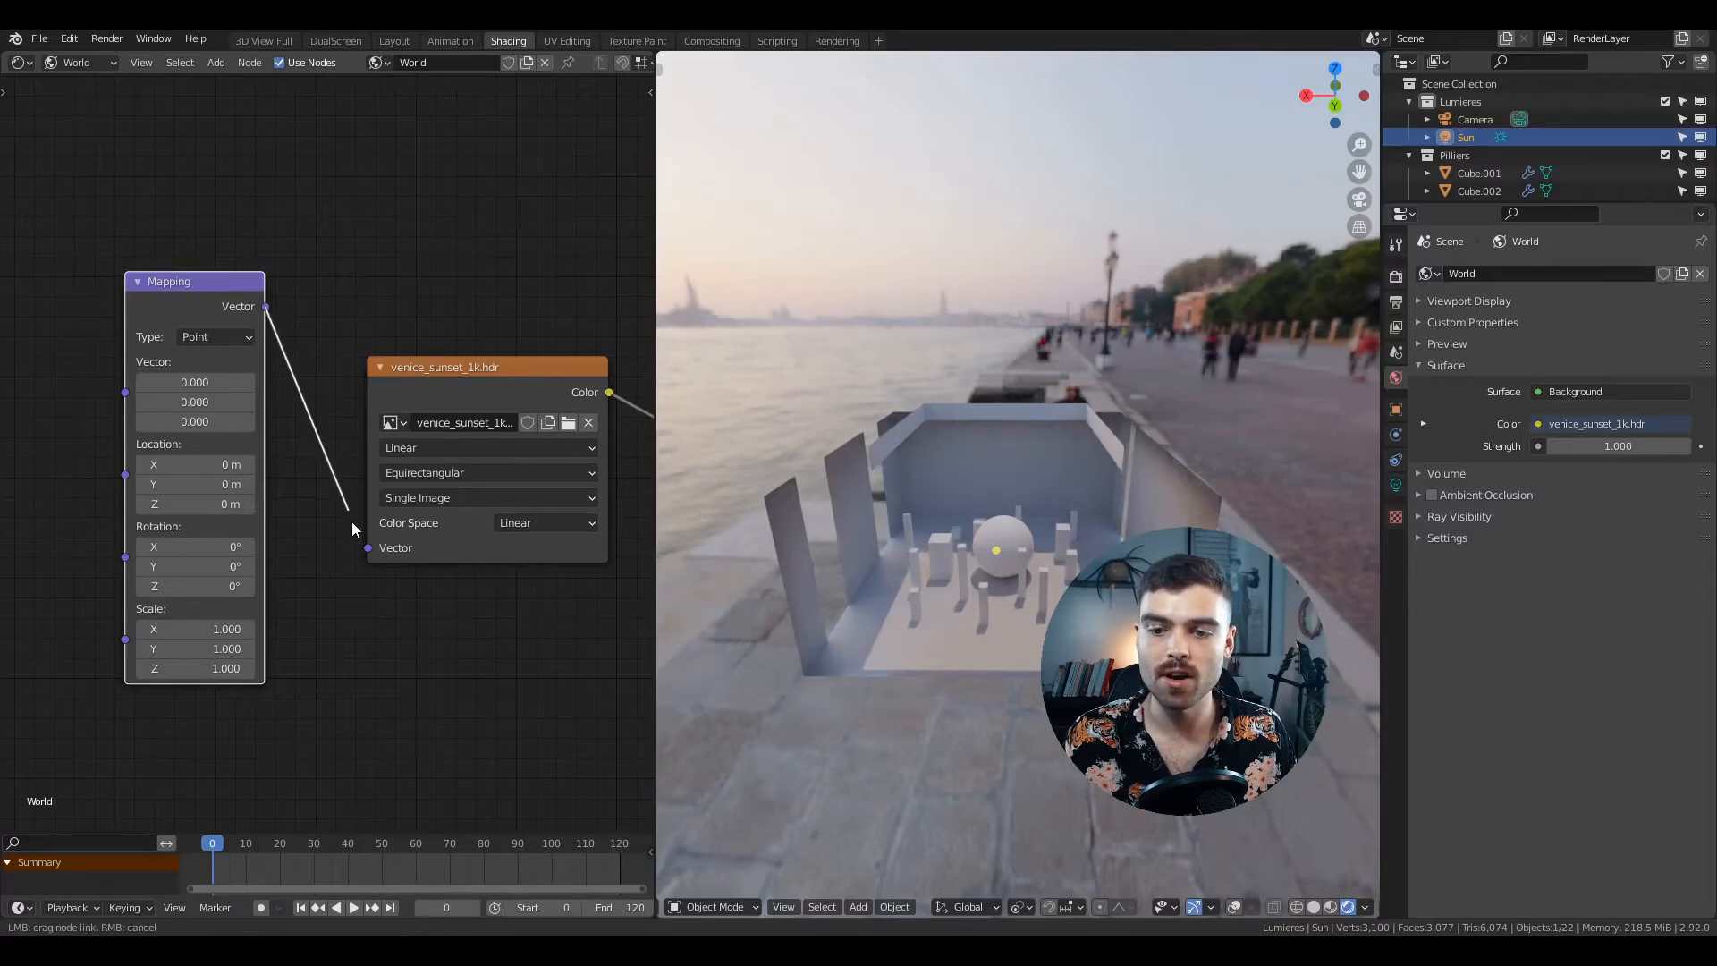
pyautogui.moveTo(368, 552); pyautogui.dragTo(368, 548)
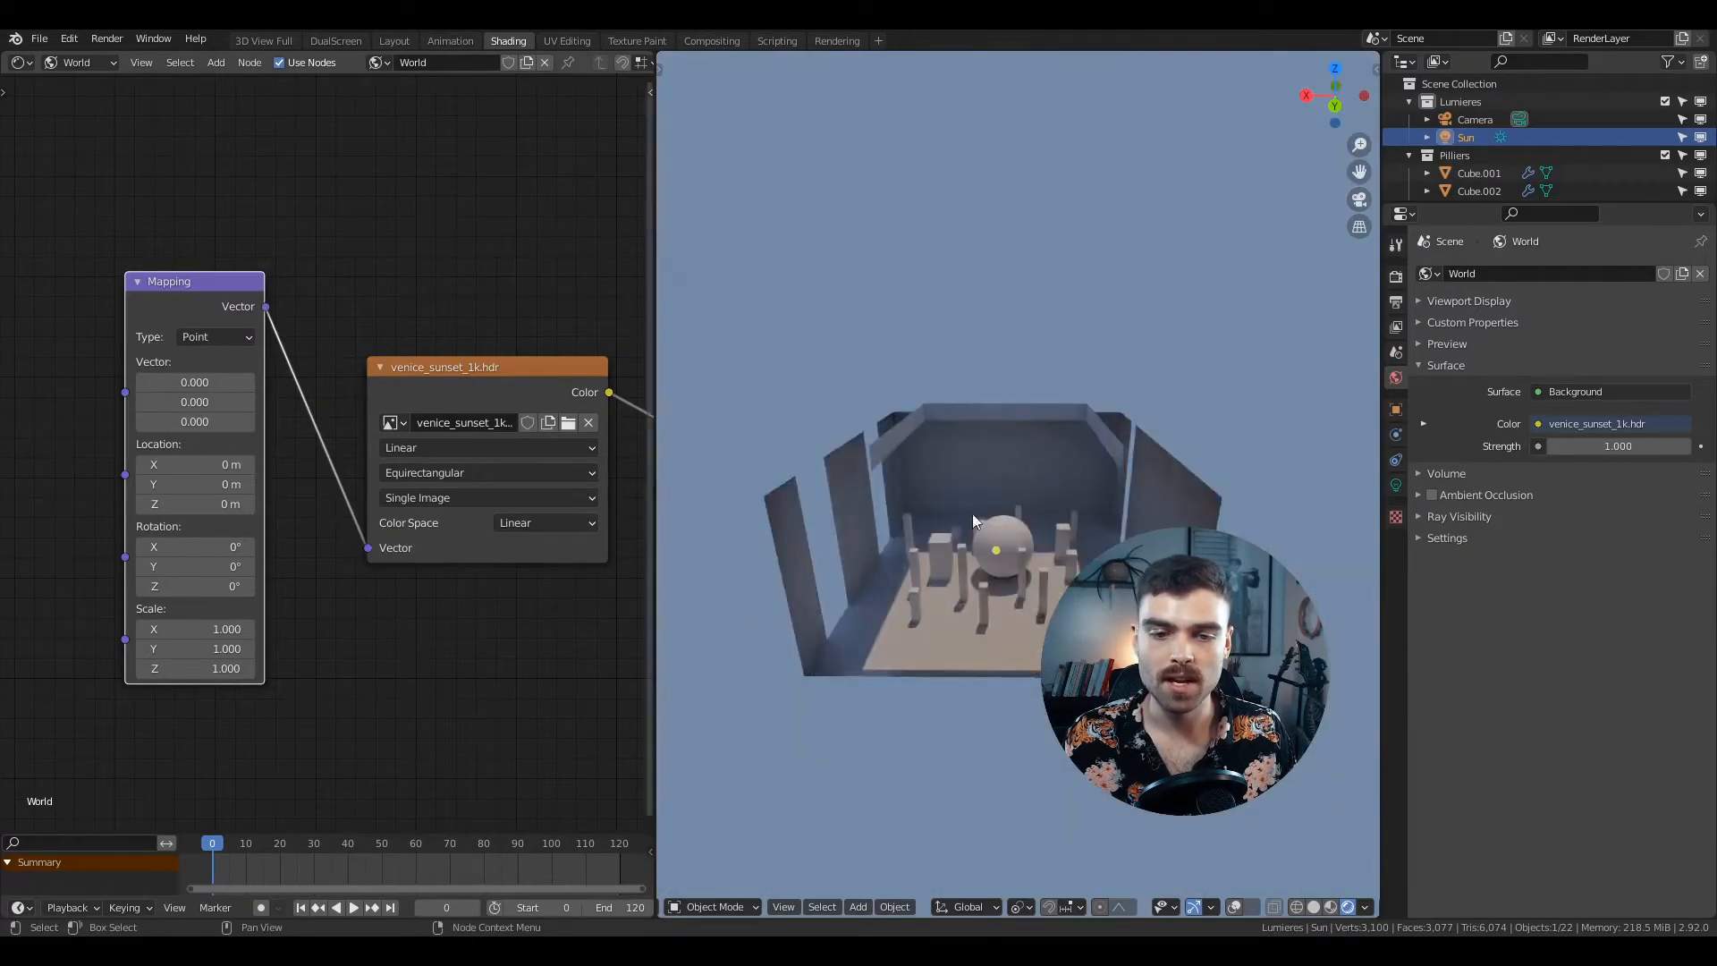
pyautogui.moveTo(265, 483); pyautogui.dragTo(323, 487)
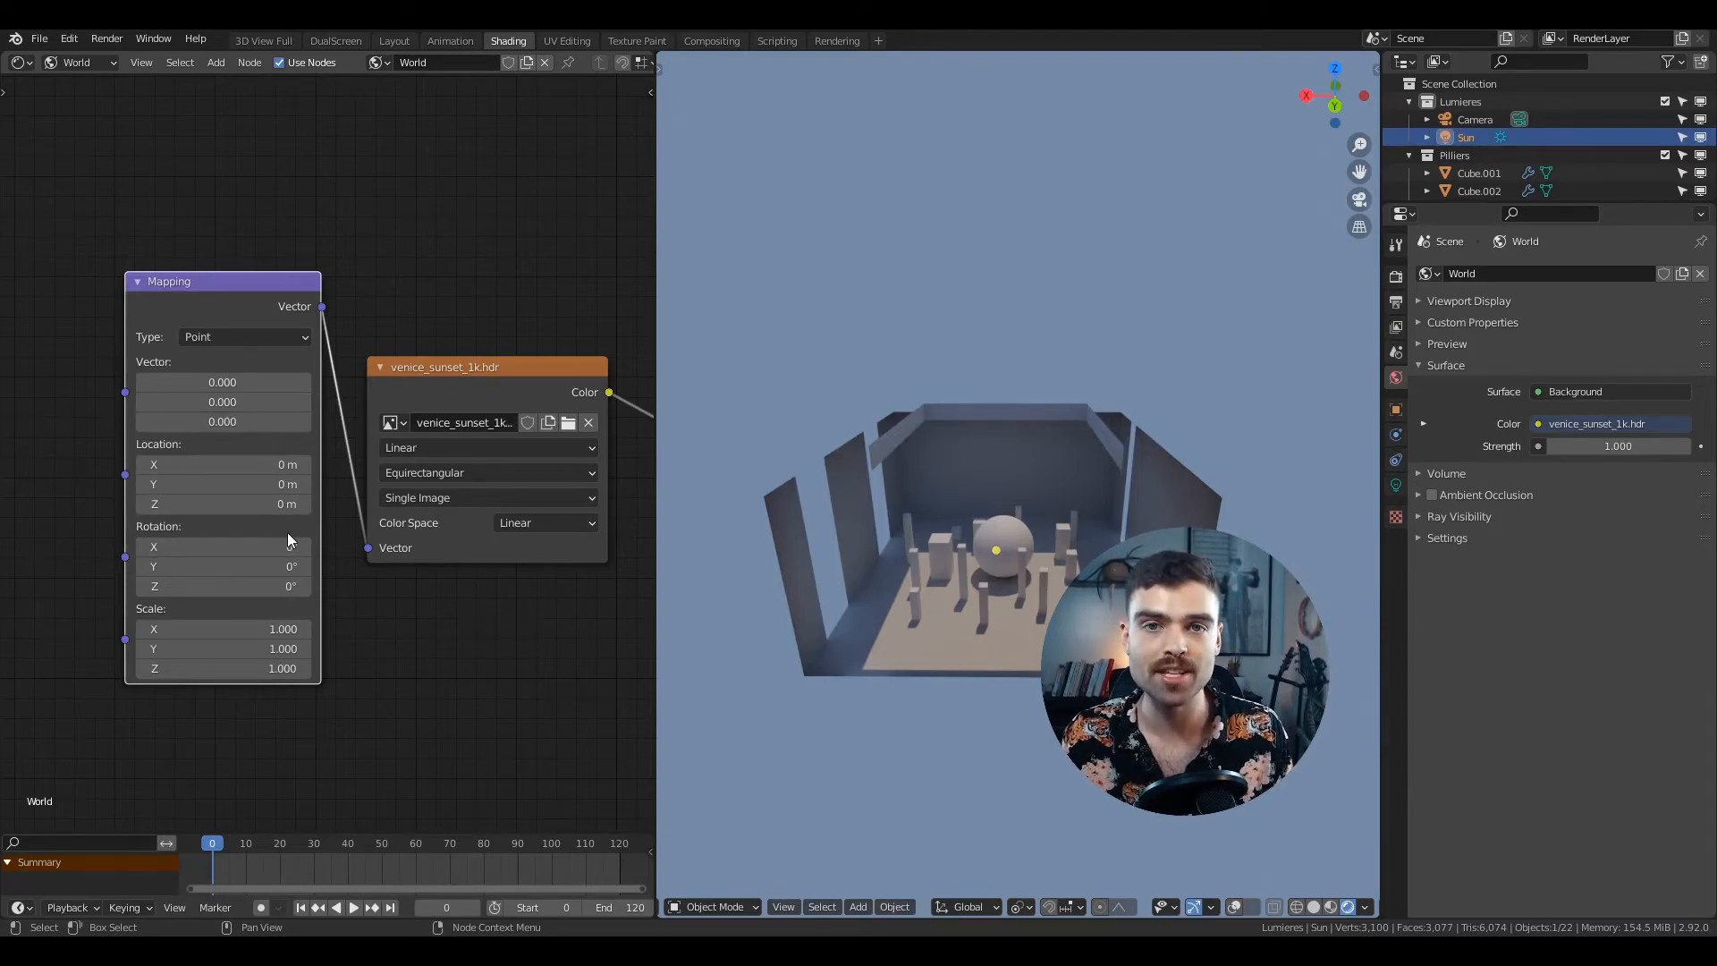
# - Add a Texture Coordinate node and connect its Generated output to the Mapping node's Vector input
pyautogui.moveTo(23, 456); pyautogui.dragTo(270, 456, button='middle')
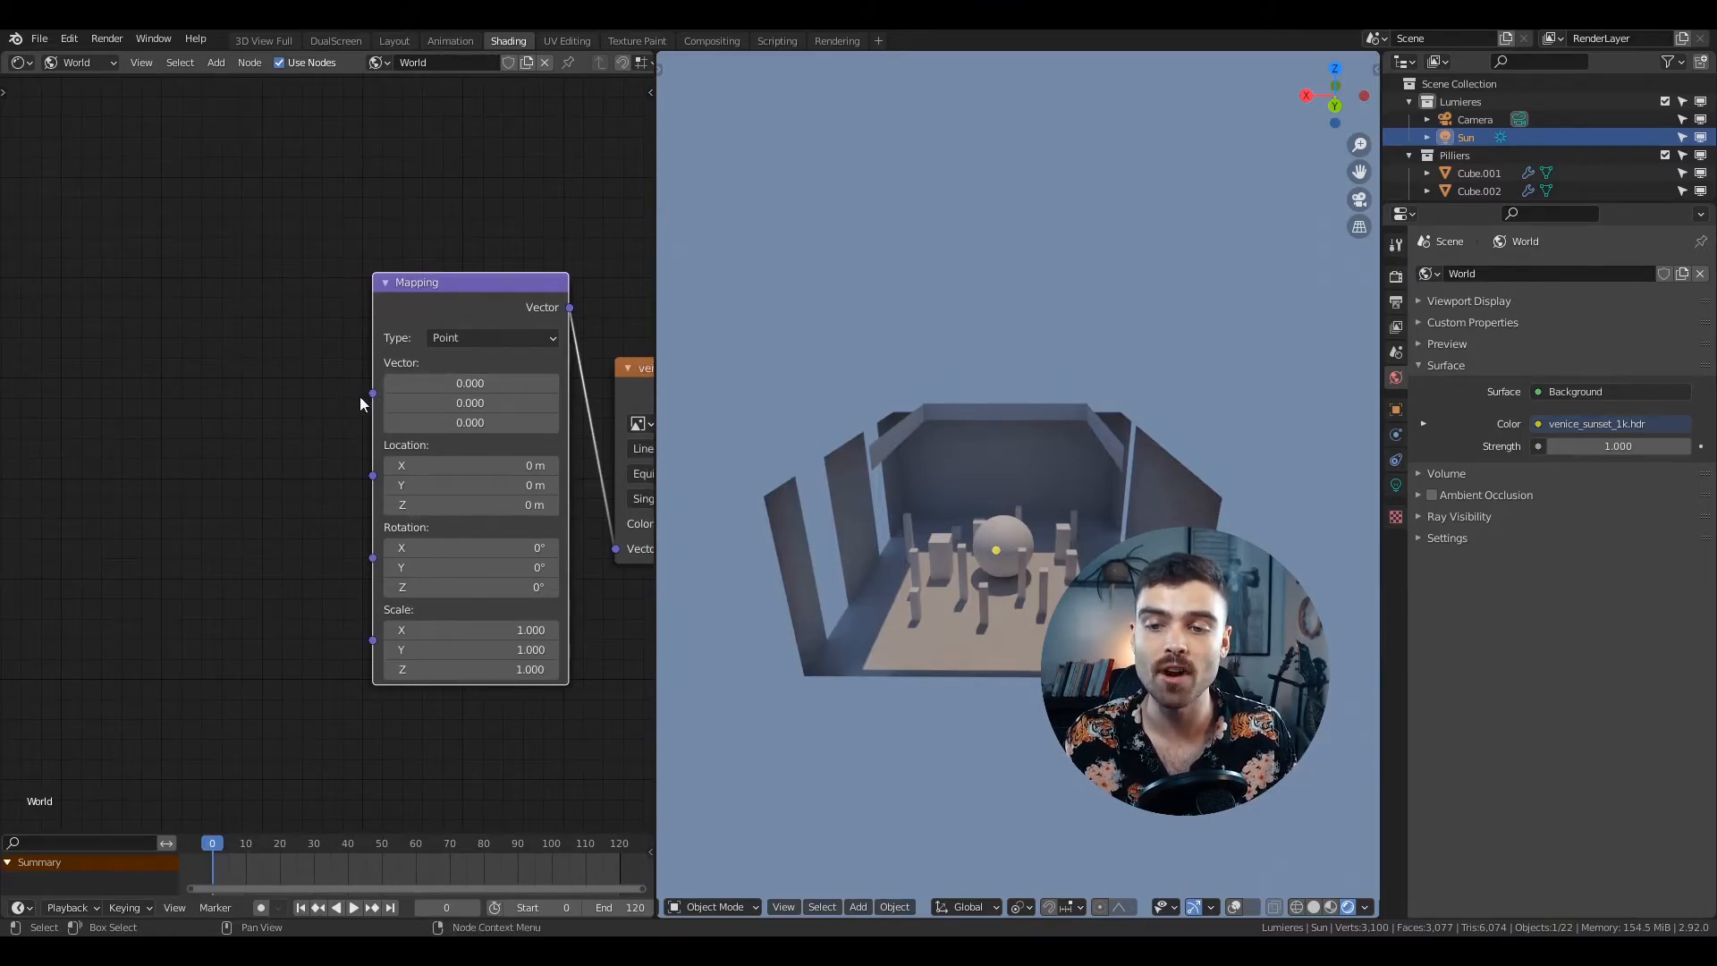
pyautogui.moveTo(152, 369); pyautogui.dragTo(103, 383, button='middle')
pyautogui.hotkey('shift', 'a')
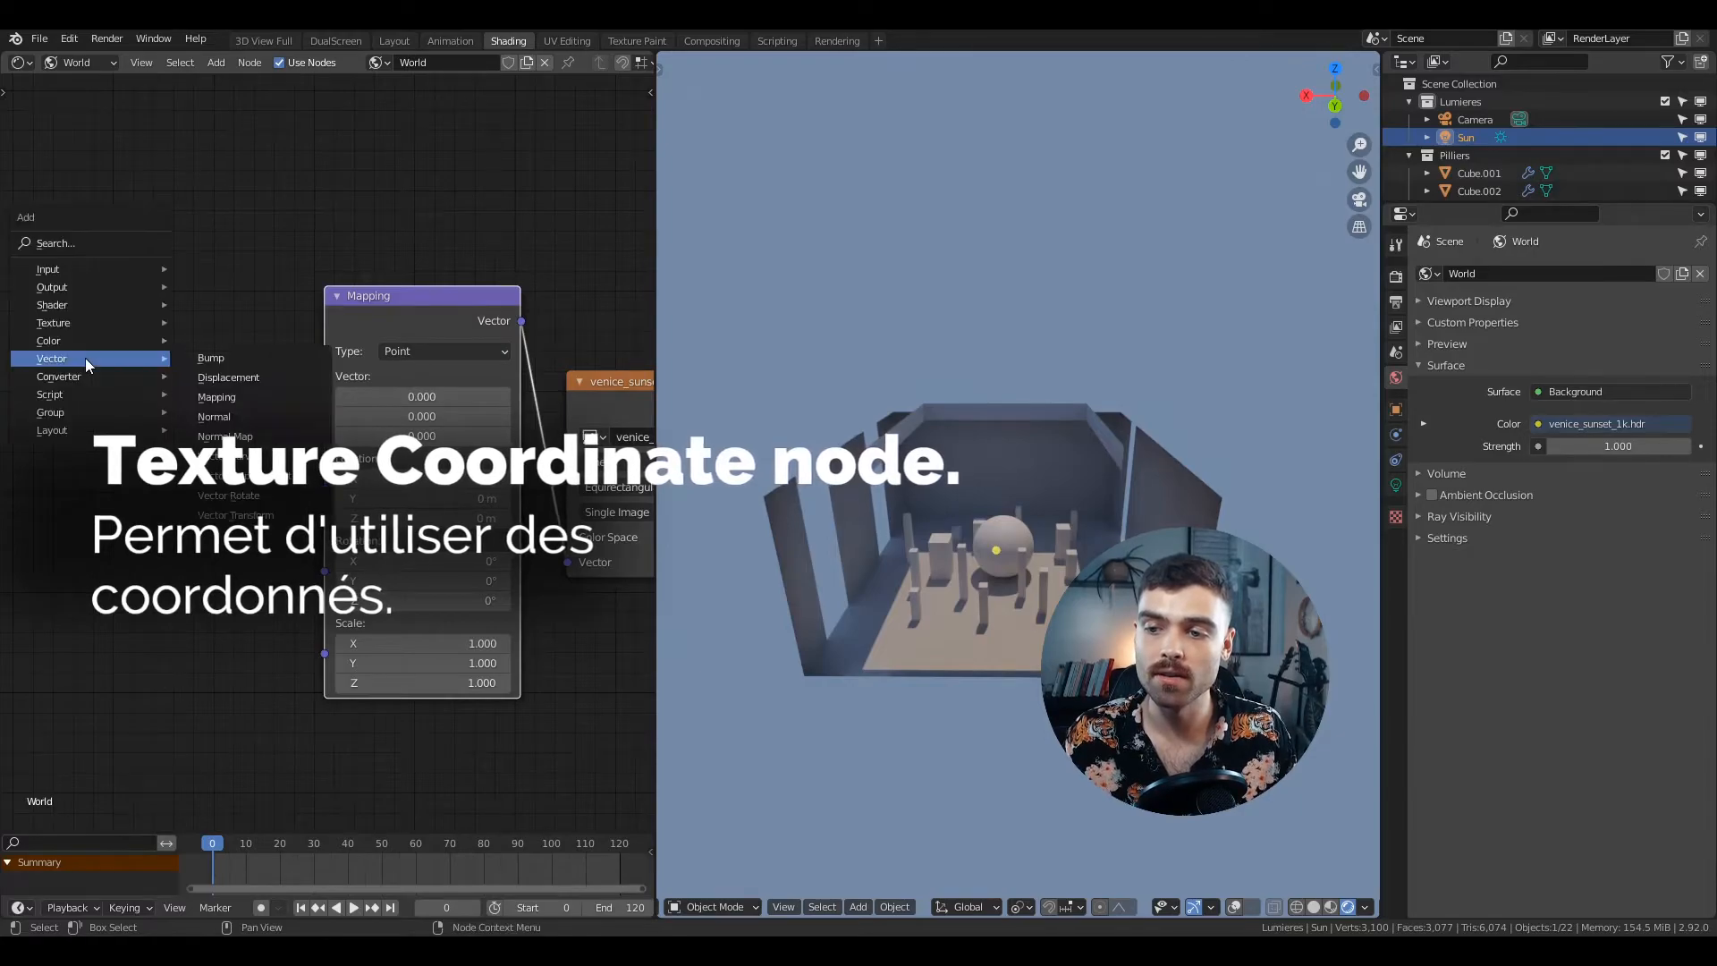
pyautogui.moveTo(93, 269)
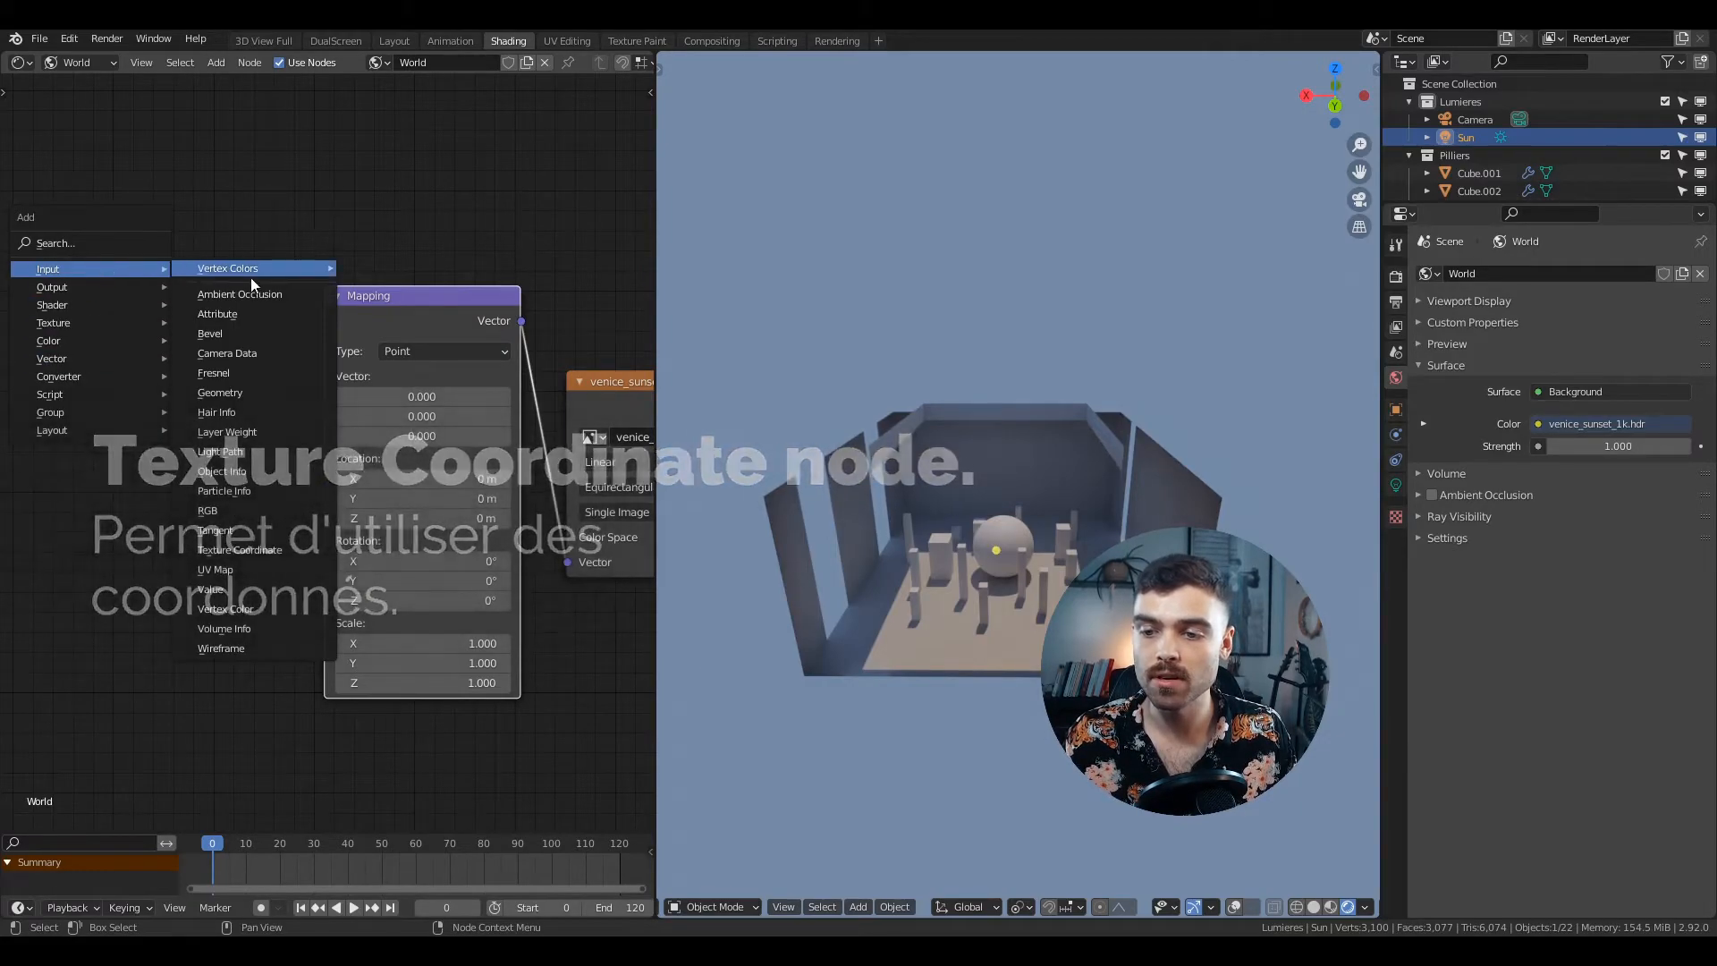
pyautogui.click(275, 547)
pyautogui.click(63, 336)
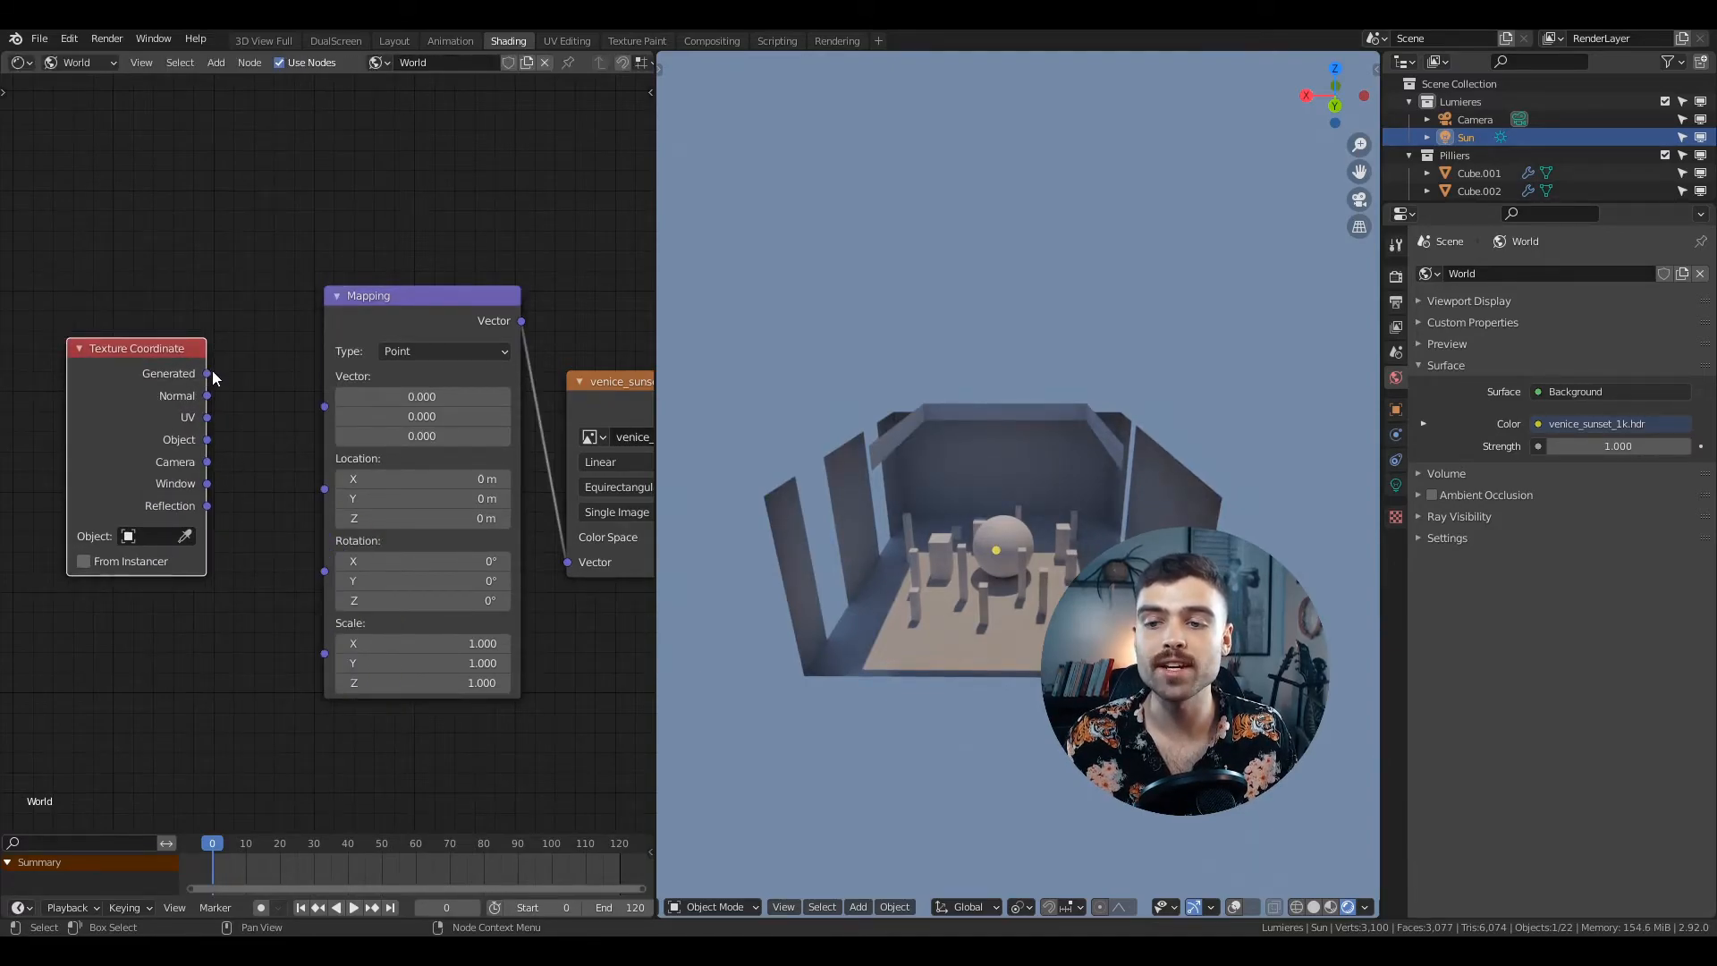
pyautogui.moveTo(207, 374); pyautogui.dragTo(329, 406)
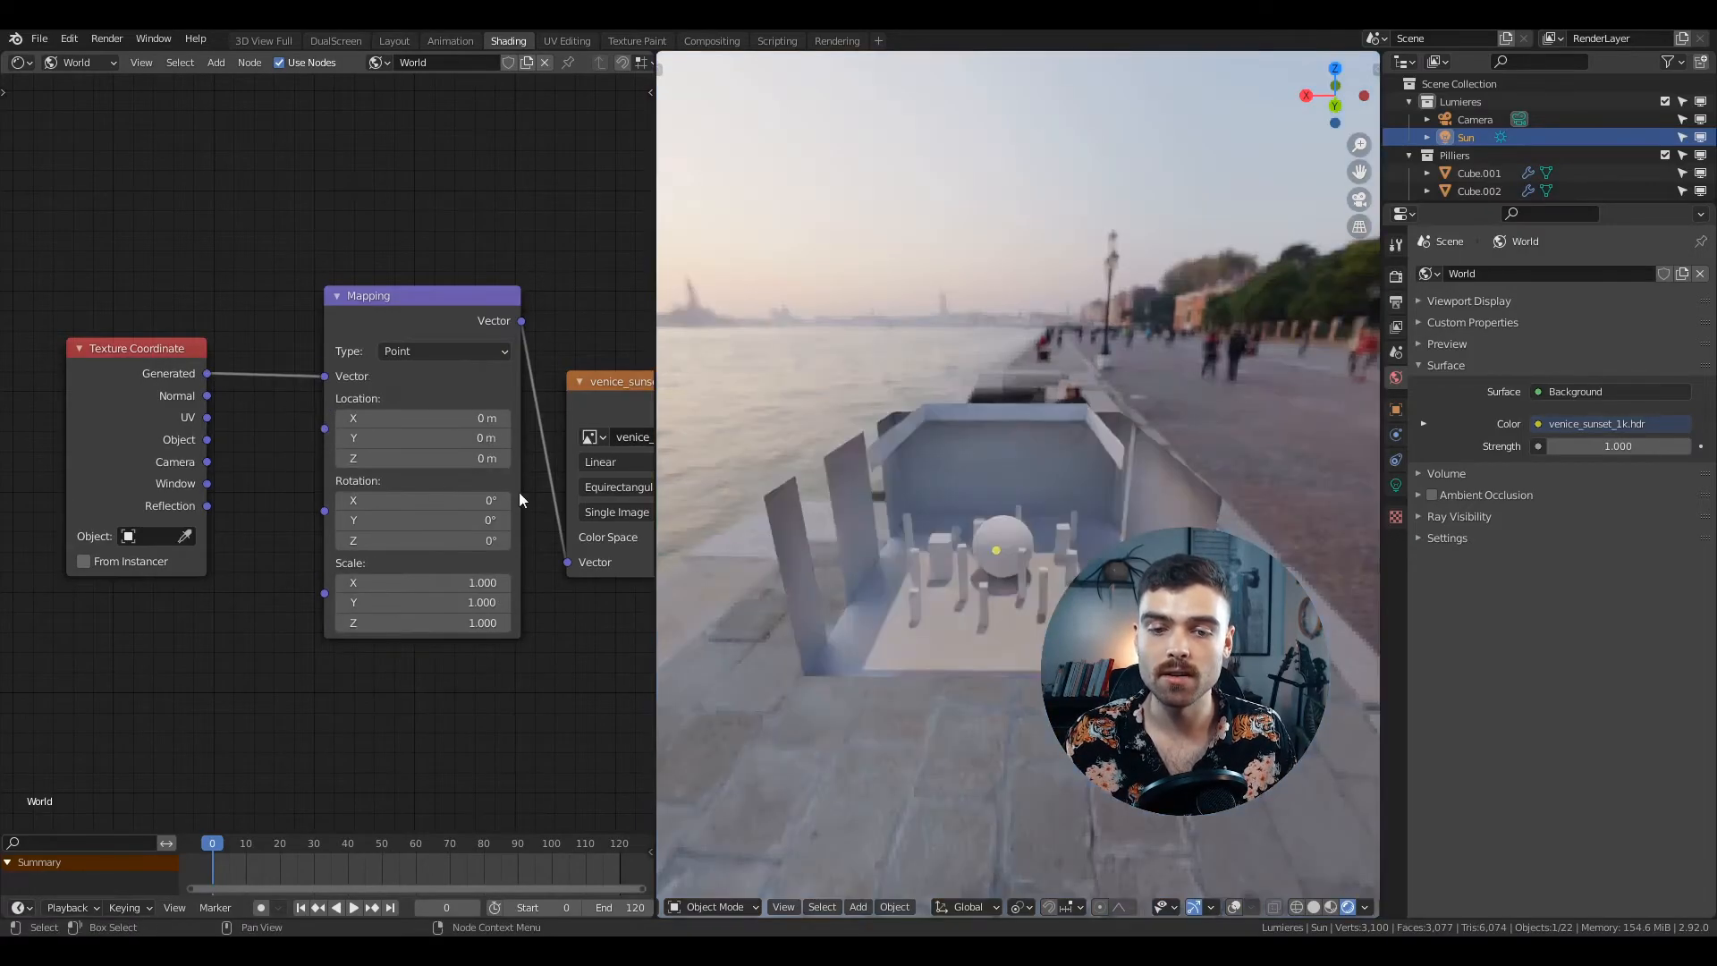
# - Rotate the HDRI around the room by changing the Mapping node's Z rotation
pyautogui.moveTo(1087, 535)
pyautogui.mouseDown(button='middle')
pyautogui.moveTo(1069, 535)
pyautogui.moveTo(1102, 537)
pyautogui.mouseUp(button='middle')
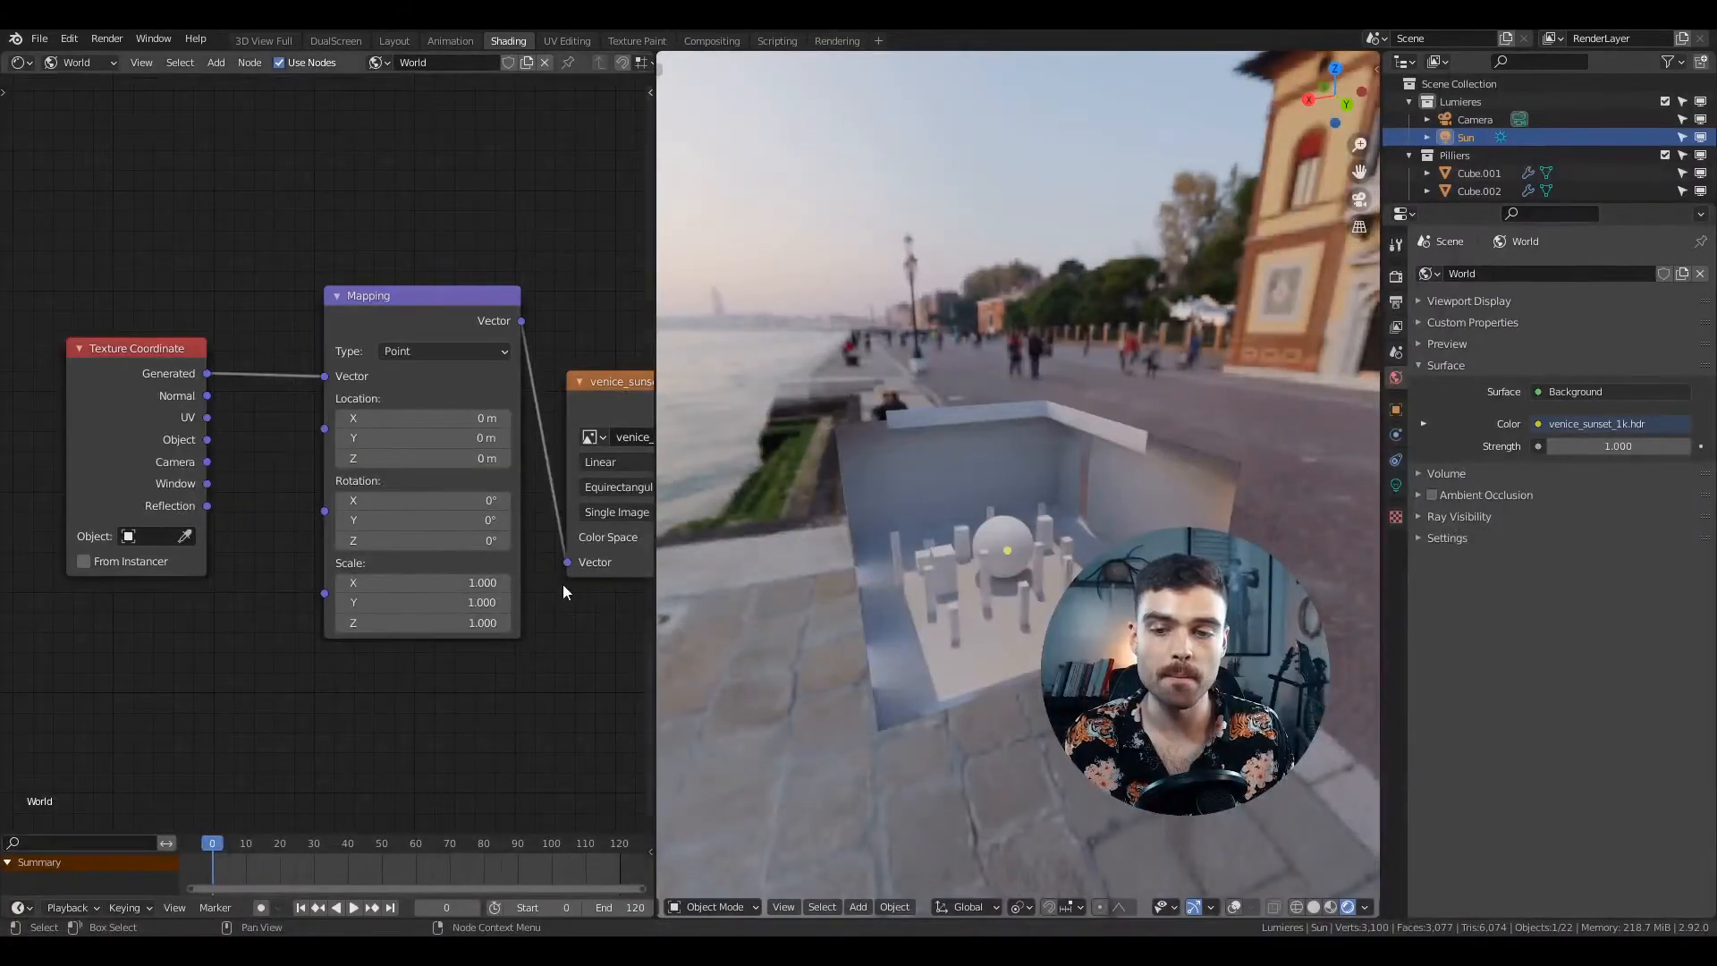
pyautogui.moveTo(562, 582); pyautogui.dragTo(444, 549, button='middle')
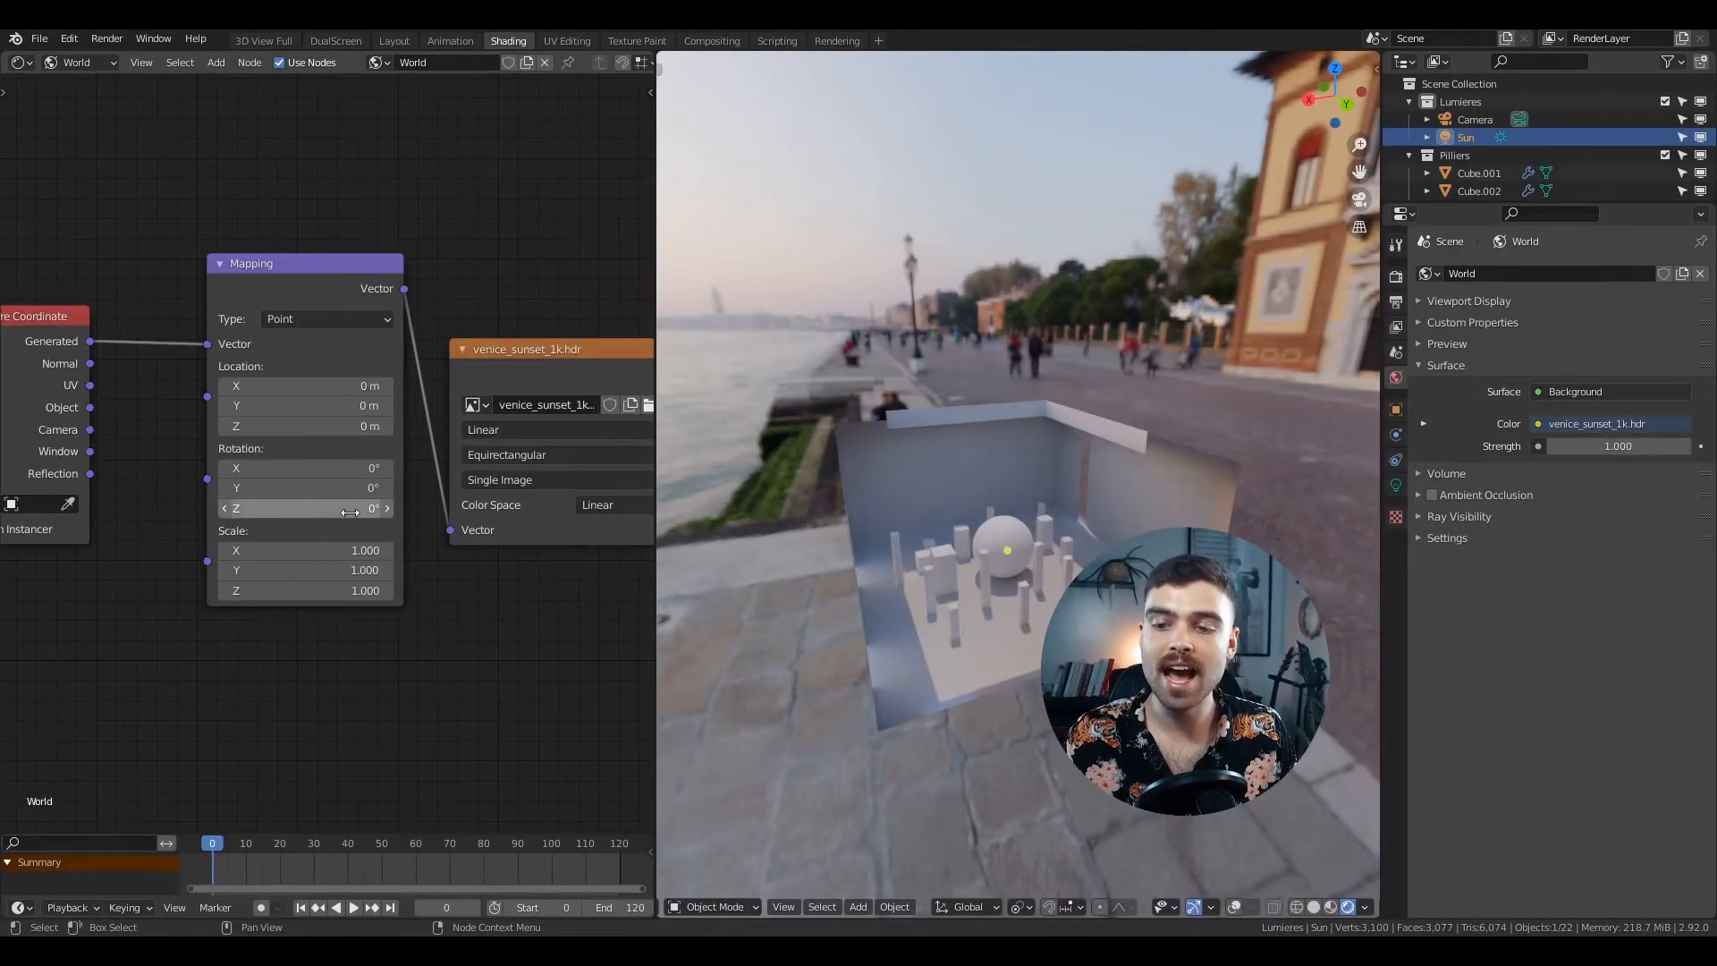
pyautogui.moveTo(354, 508); pyautogui.dragTo(315, 512)
pyautogui.moveTo(317, 512)
pyautogui.mouseDown()
pyautogui.moveTo(353, 511)
pyautogui.moveTo(305, 507)
pyautogui.mouseUp()
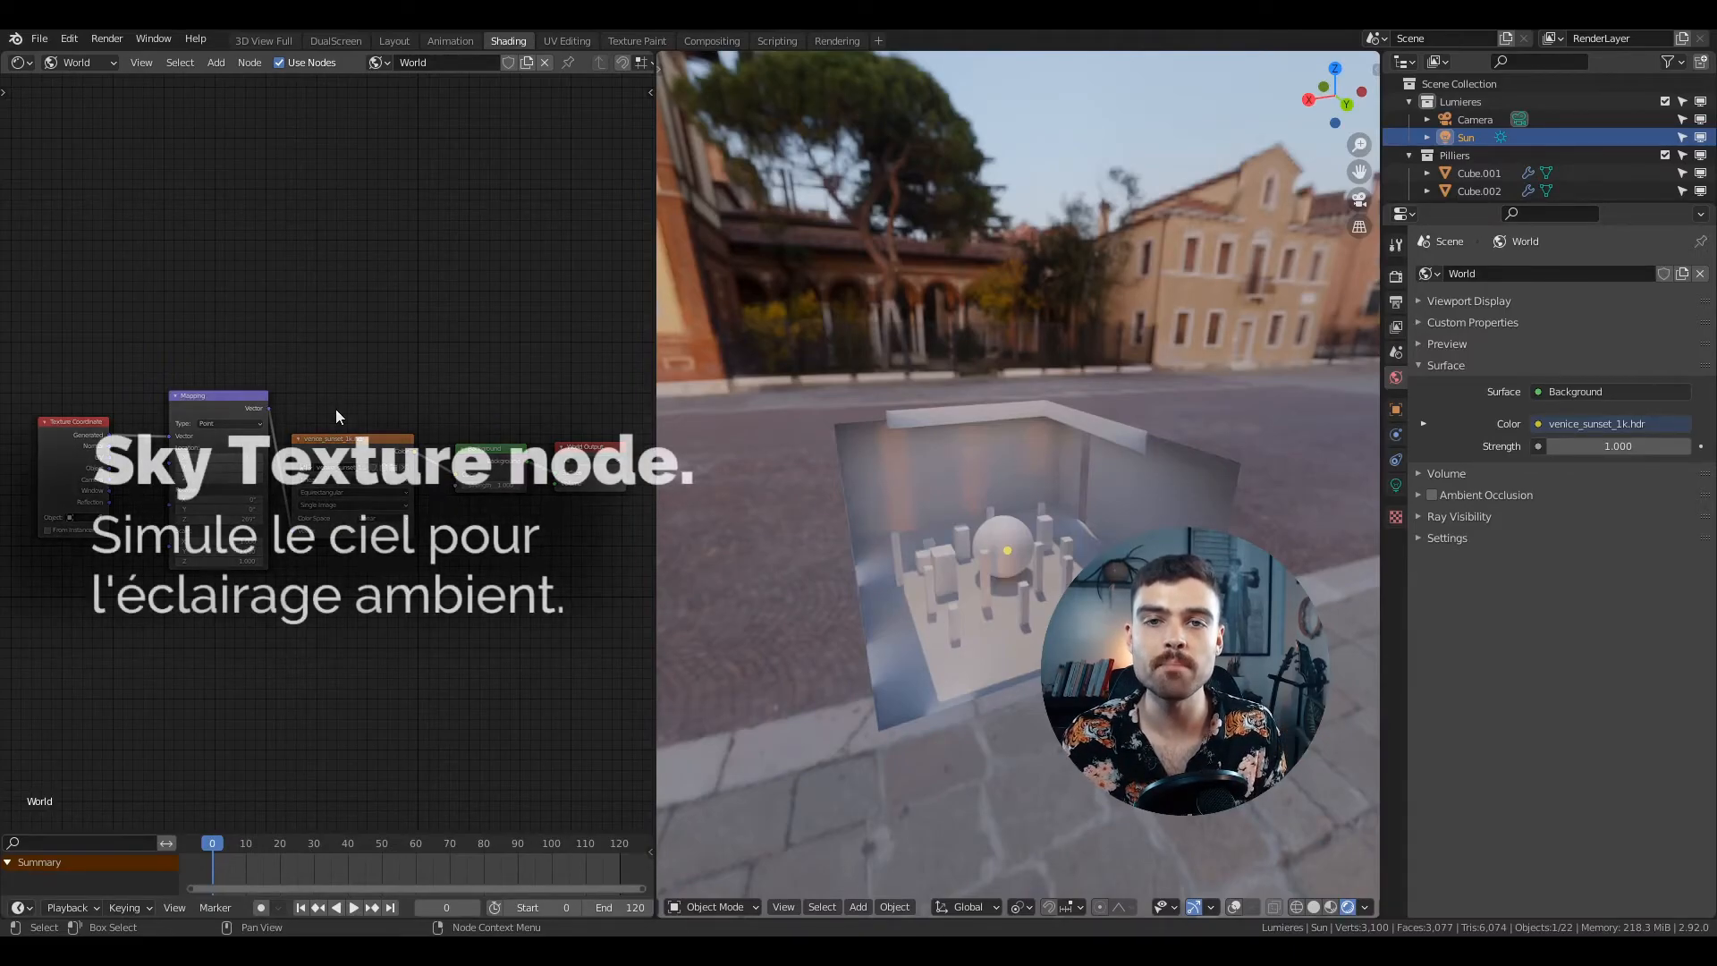
# - Add a Sky Texture node beside the Background node and connect its Color output to the Background's Color input
pyautogui.moveTo(391, 571); pyautogui.dragTo(401, 570, button='middle')
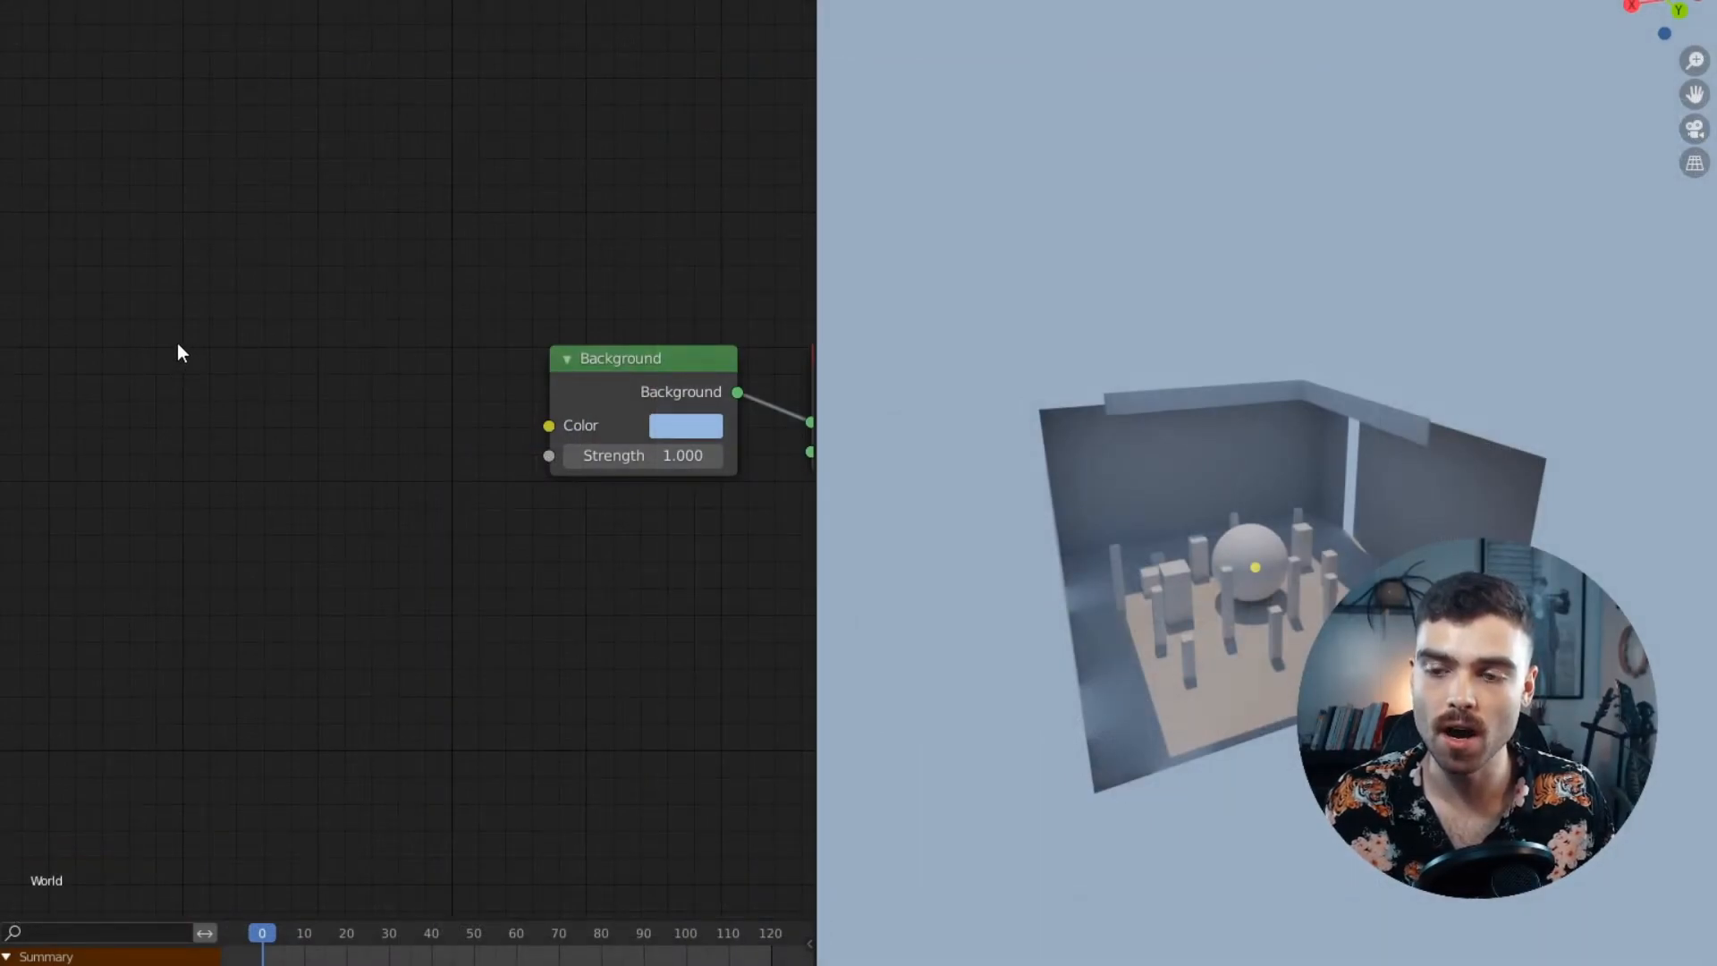
pyautogui.hotkey('shift', 'a')
pyautogui.moveTo(127, 412)
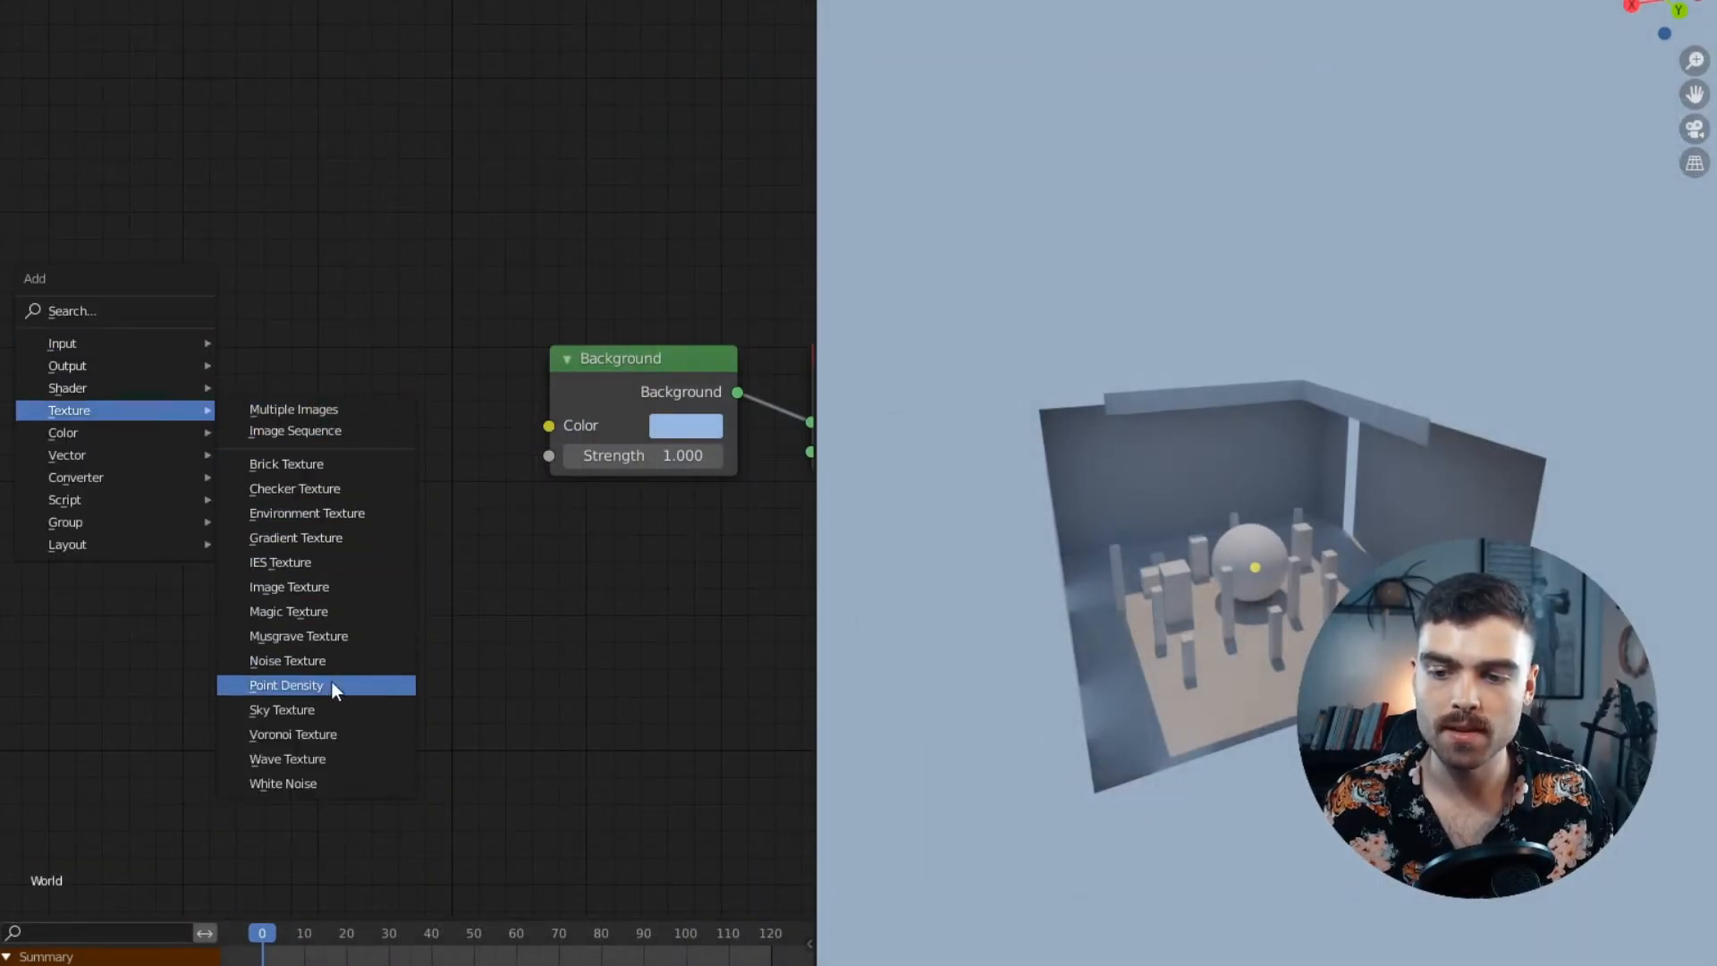
pyautogui.click(329, 708)
pyautogui.click(276, 447)
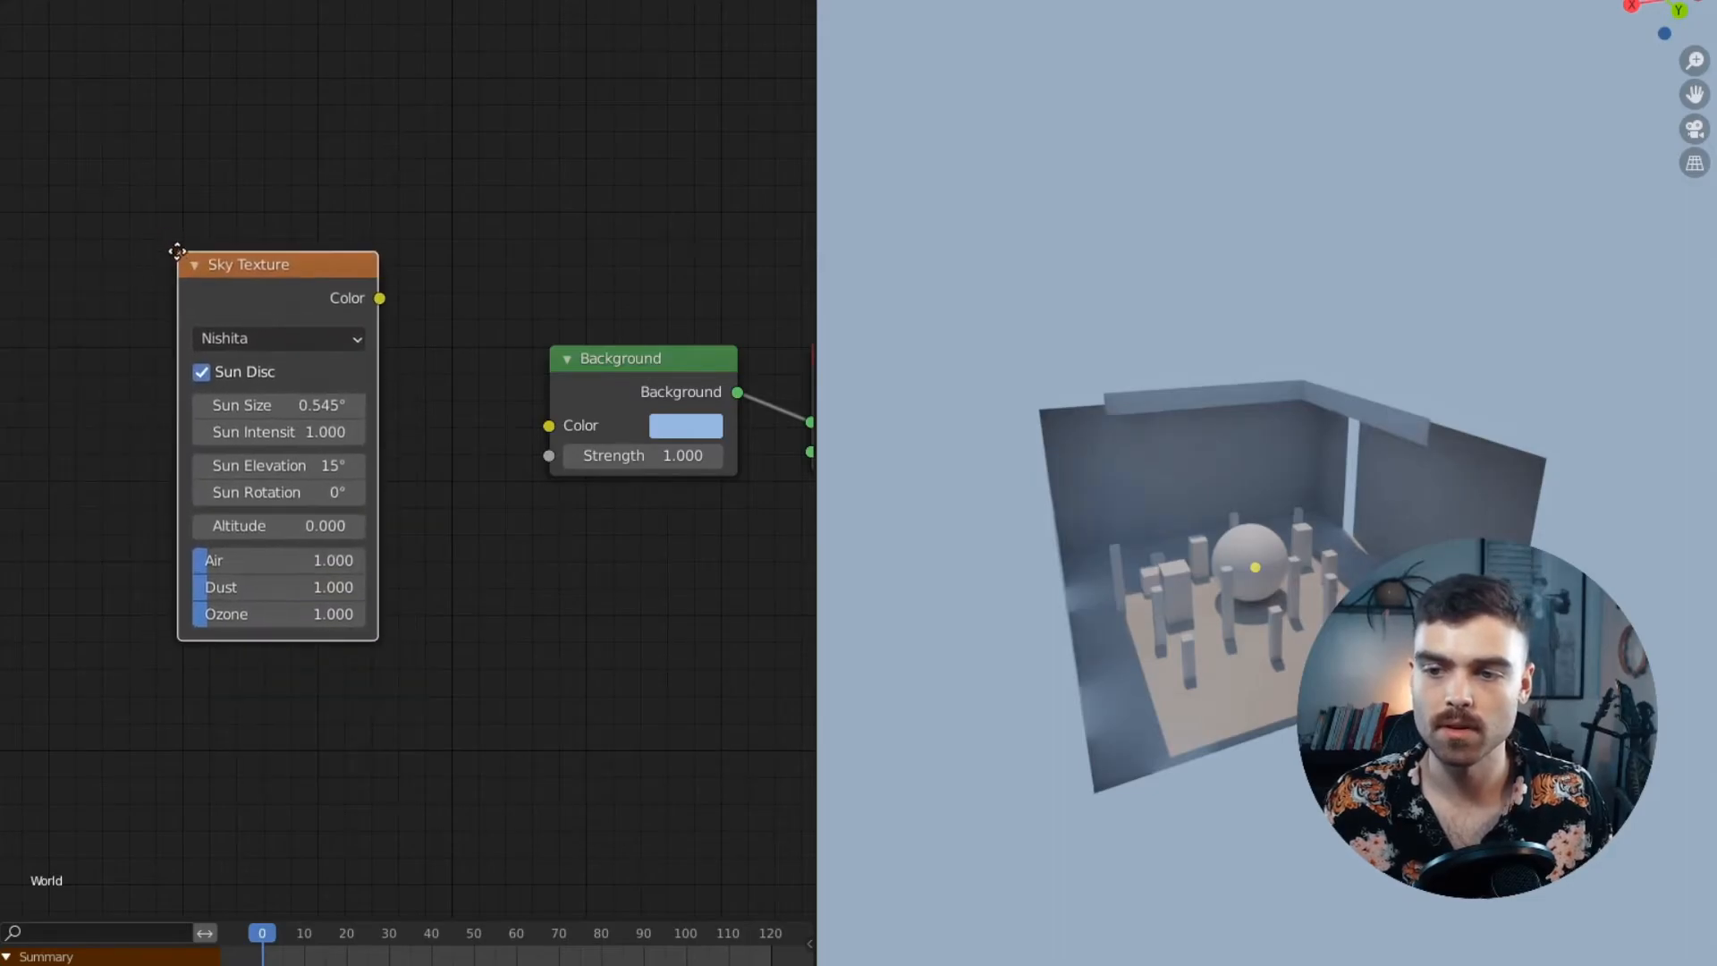
pyautogui.moveTo(379, 298); pyautogui.dragTo(548, 428)
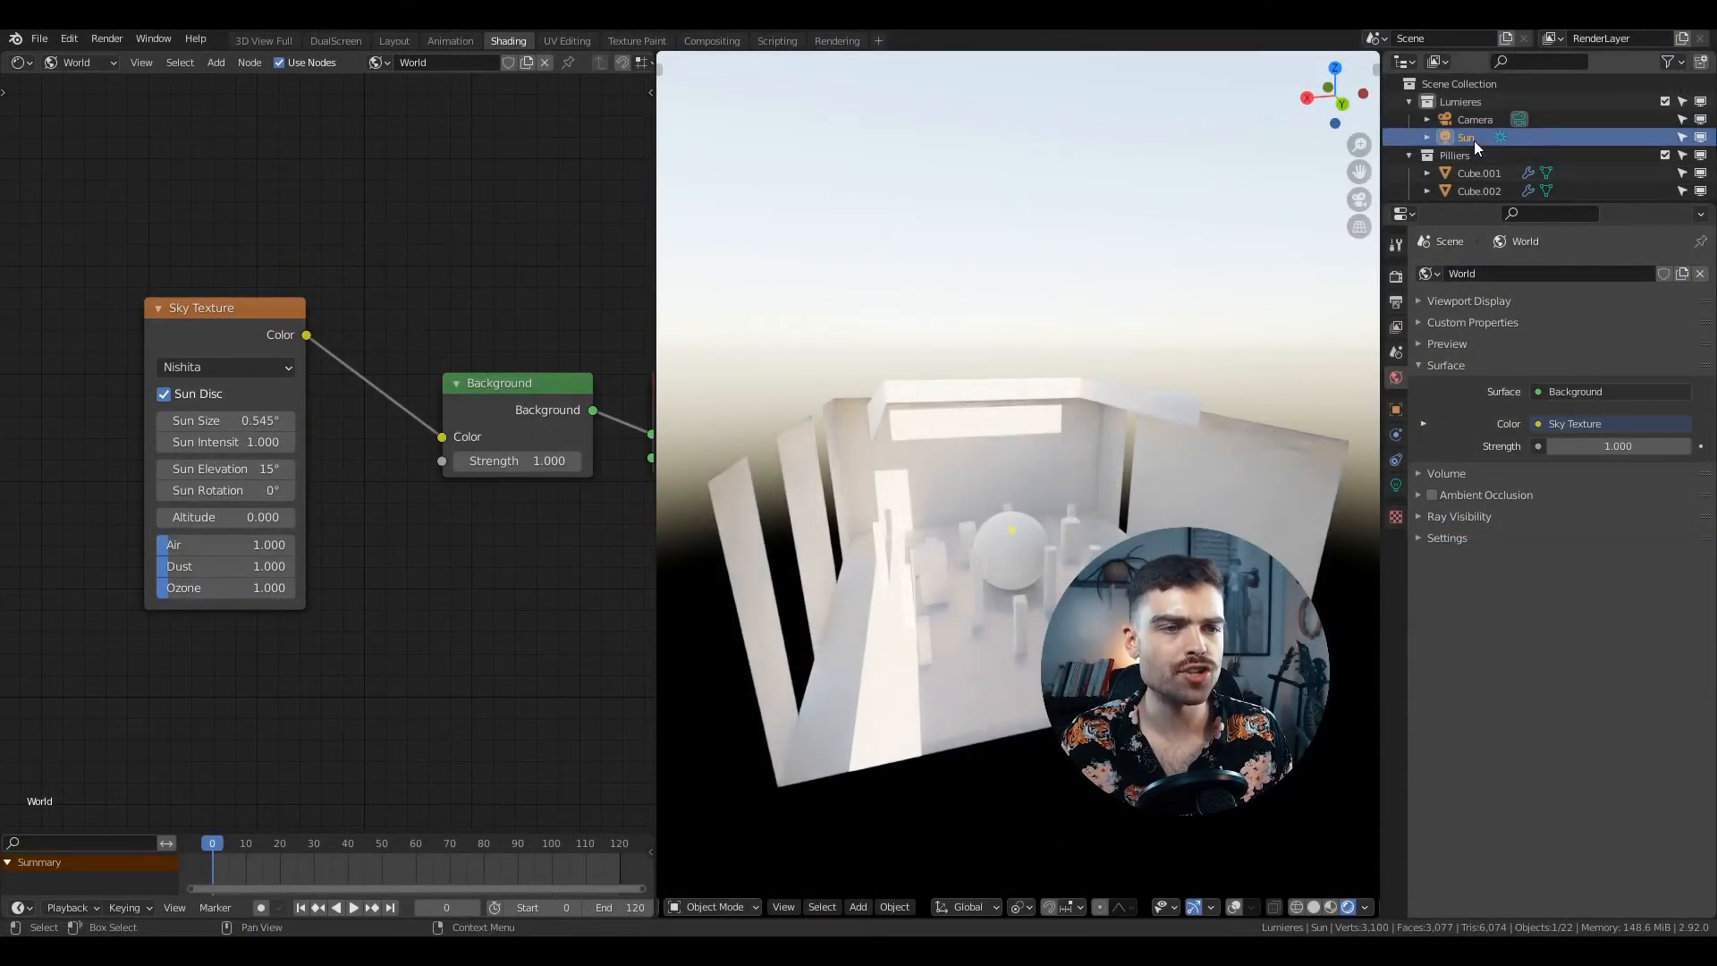
# - Delete the Sun light from the scene, leaving the Sky Texture node in place
pyautogui.click(235, 325)
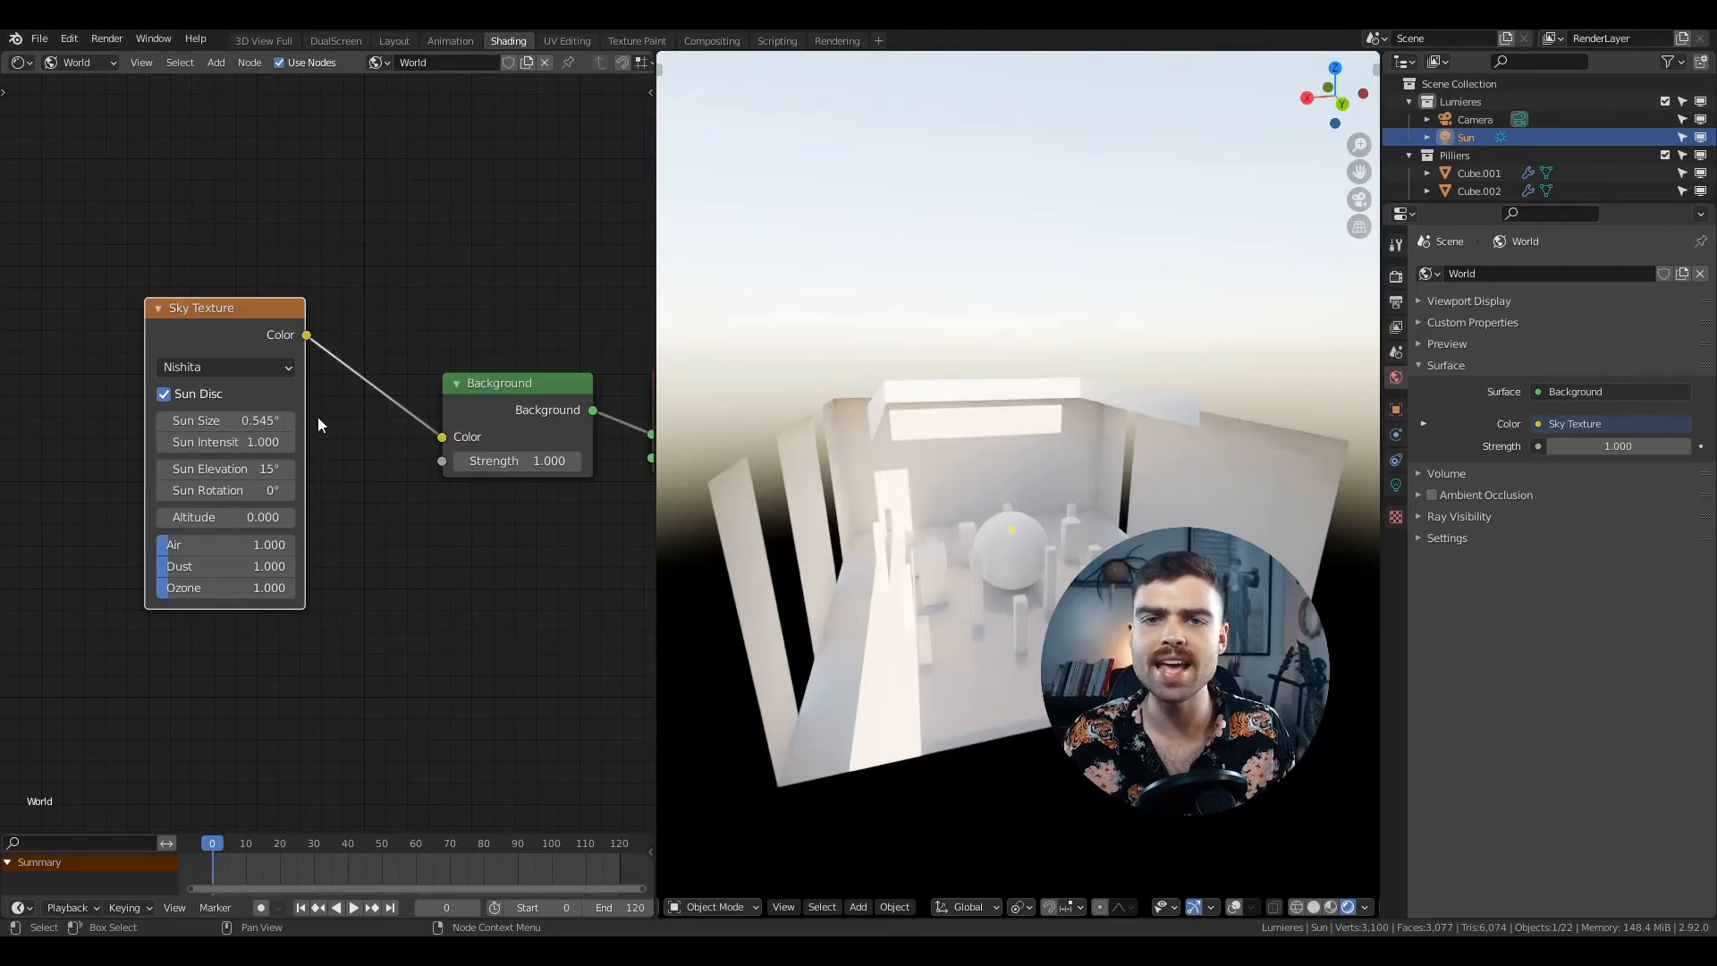
pyautogui.press('x')
pyautogui.click(1092, 326)
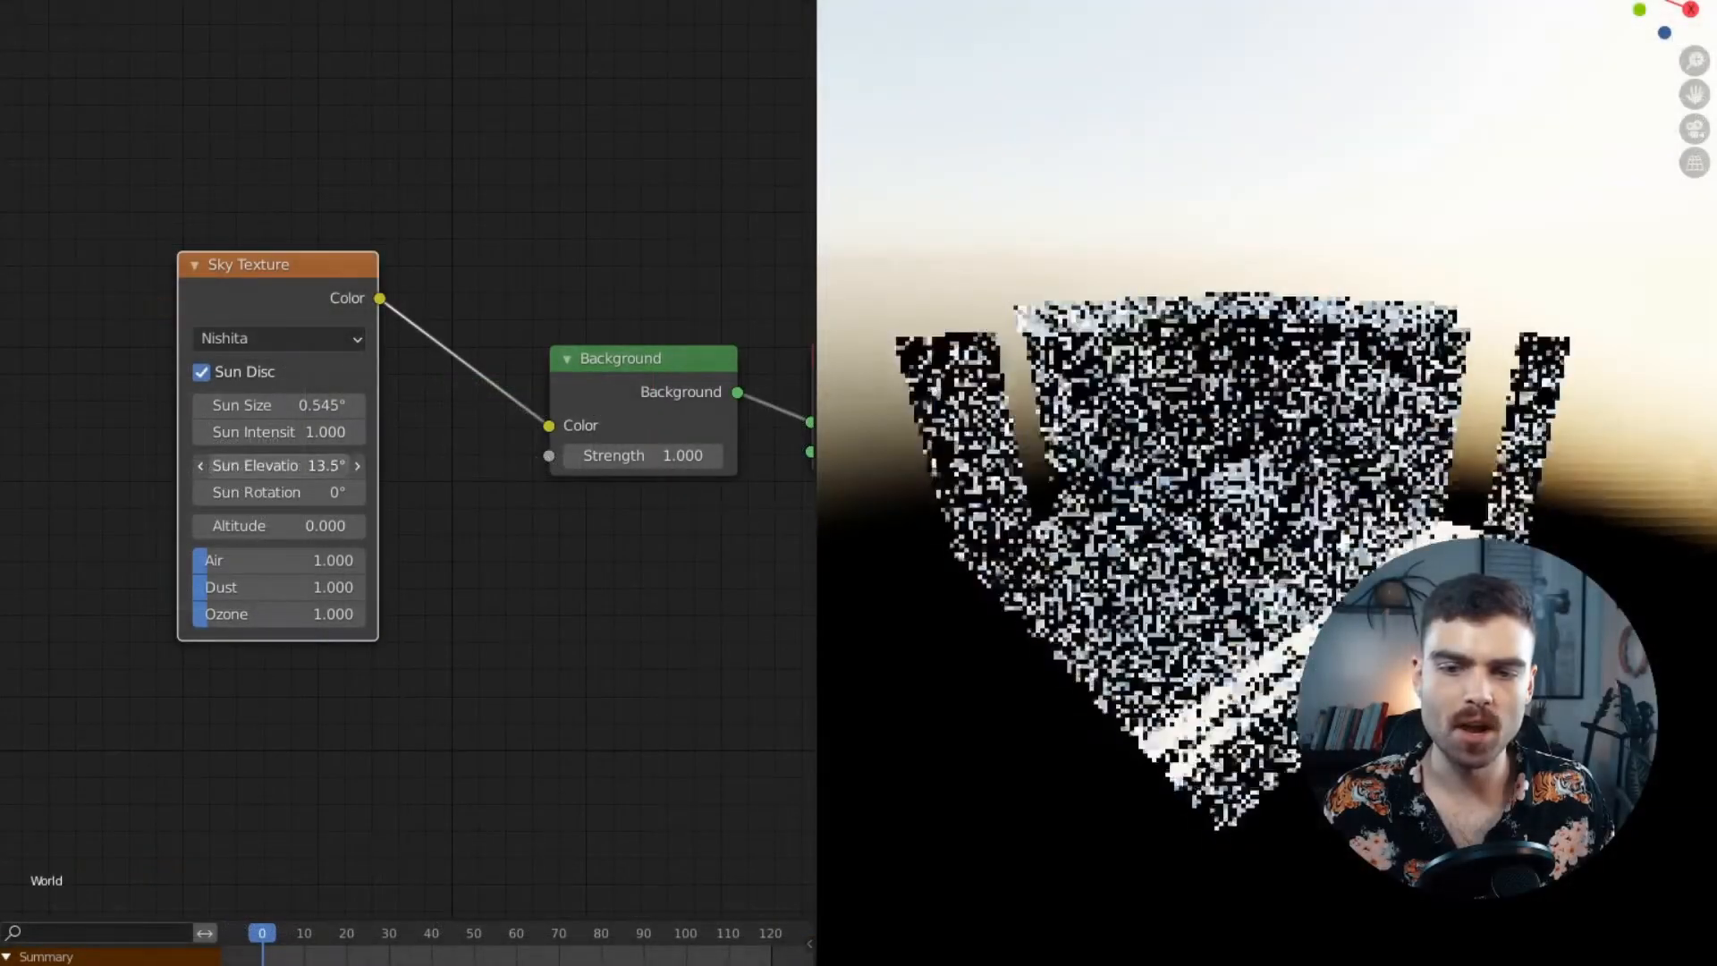
# - Adjust the Sky Texture to sun elevation 59.8°, sun intensity 0.350, sun rotation -151°, air 5.077 and dust 2.692
pyautogui.moveTo(219, 469); pyautogui.dragTo(626, 469)
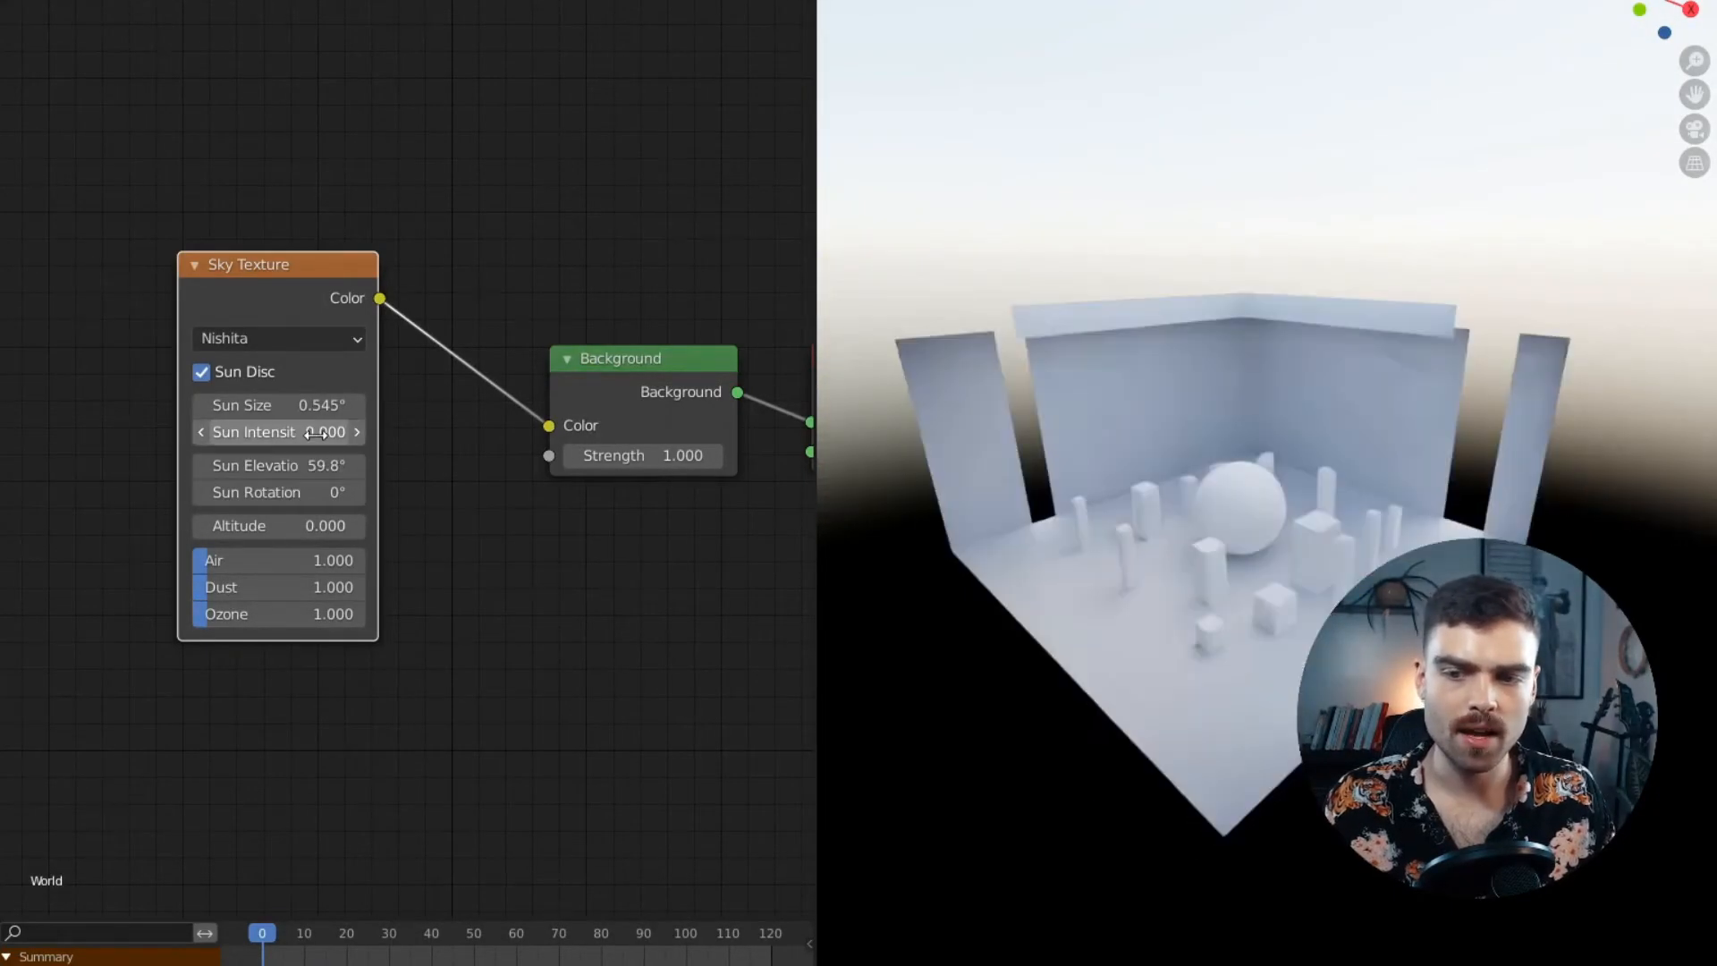
pyautogui.moveTo(315, 433); pyautogui.dragTo(225, 433)
pyautogui.moveTo(321, 493); pyautogui.dragTo(4, 493)
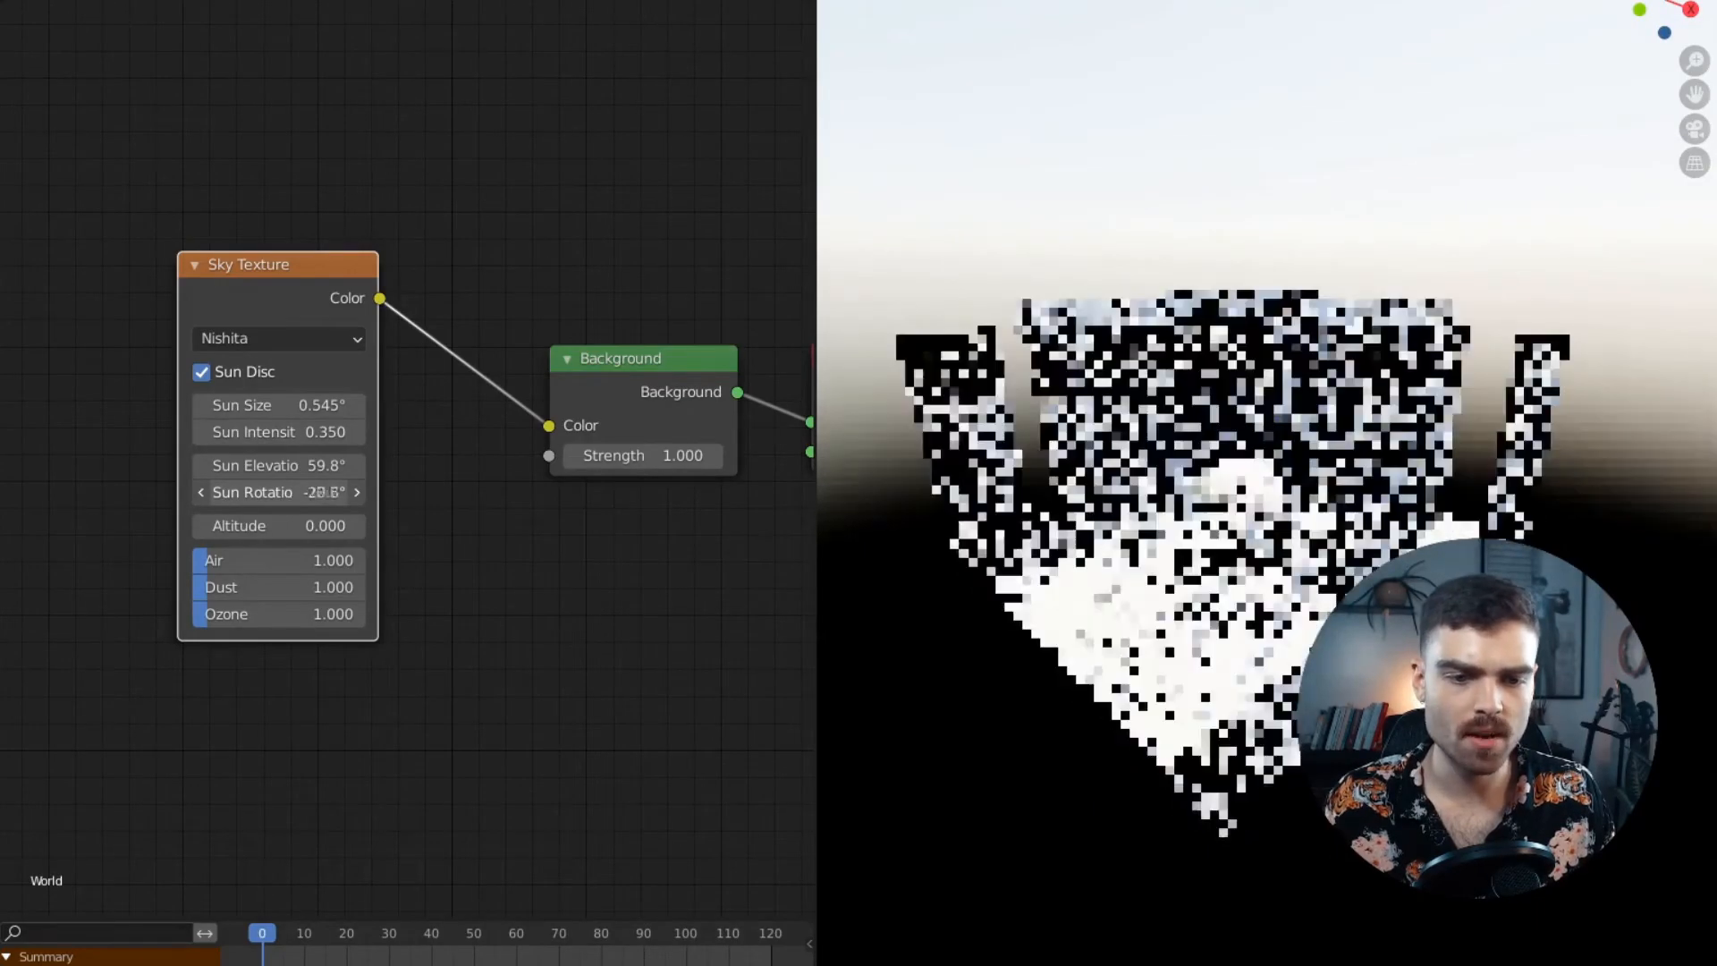
pyautogui.moveTo(322, 526)
pyautogui.mouseDown()
pyautogui.moveTo(501, 526)
pyautogui.moveTo(314, 526)
pyautogui.mouseUp()
pyautogui.moveTo(224, 561)
pyautogui.mouseDown()
pyautogui.moveTo(376, 561)
pyautogui.moveTo(281, 561)
pyautogui.moveTo(240, 588)
pyautogui.mouseUp()
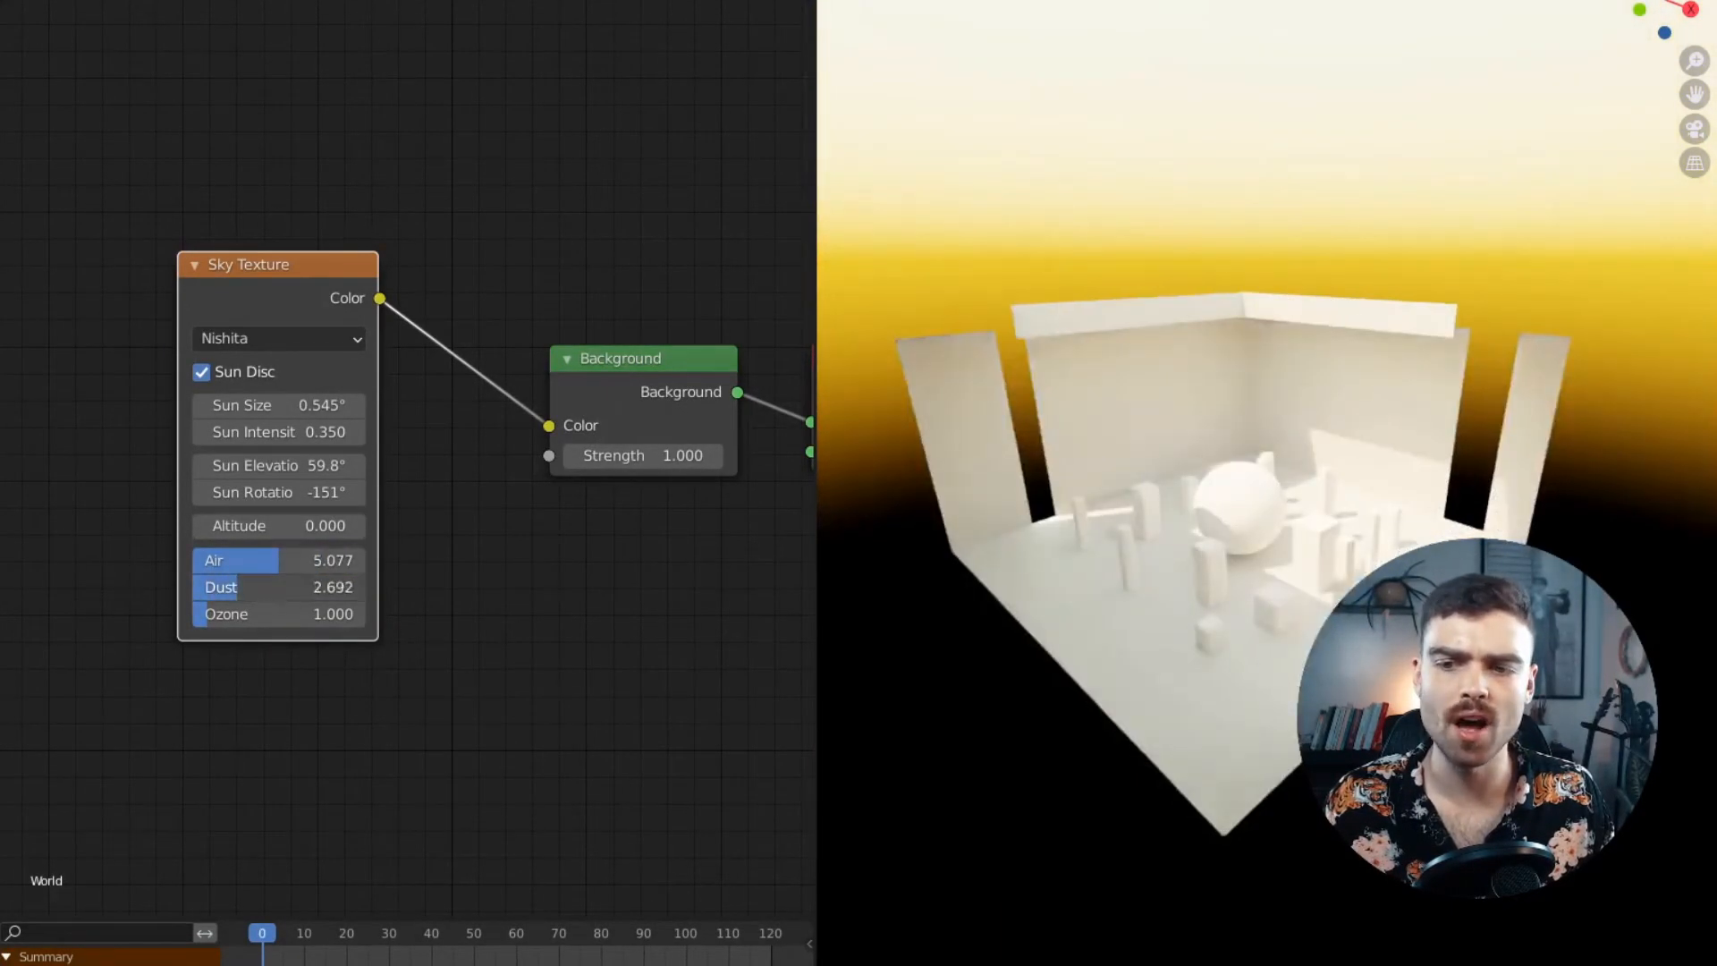
# - Lower the Background node's strength to 0.310
pyautogui.moveTo(658, 456); pyautogui.dragTo(594, 456)
pyautogui.moveTo(1189, 524); pyautogui.dragTo(1205, 476, button='middle')
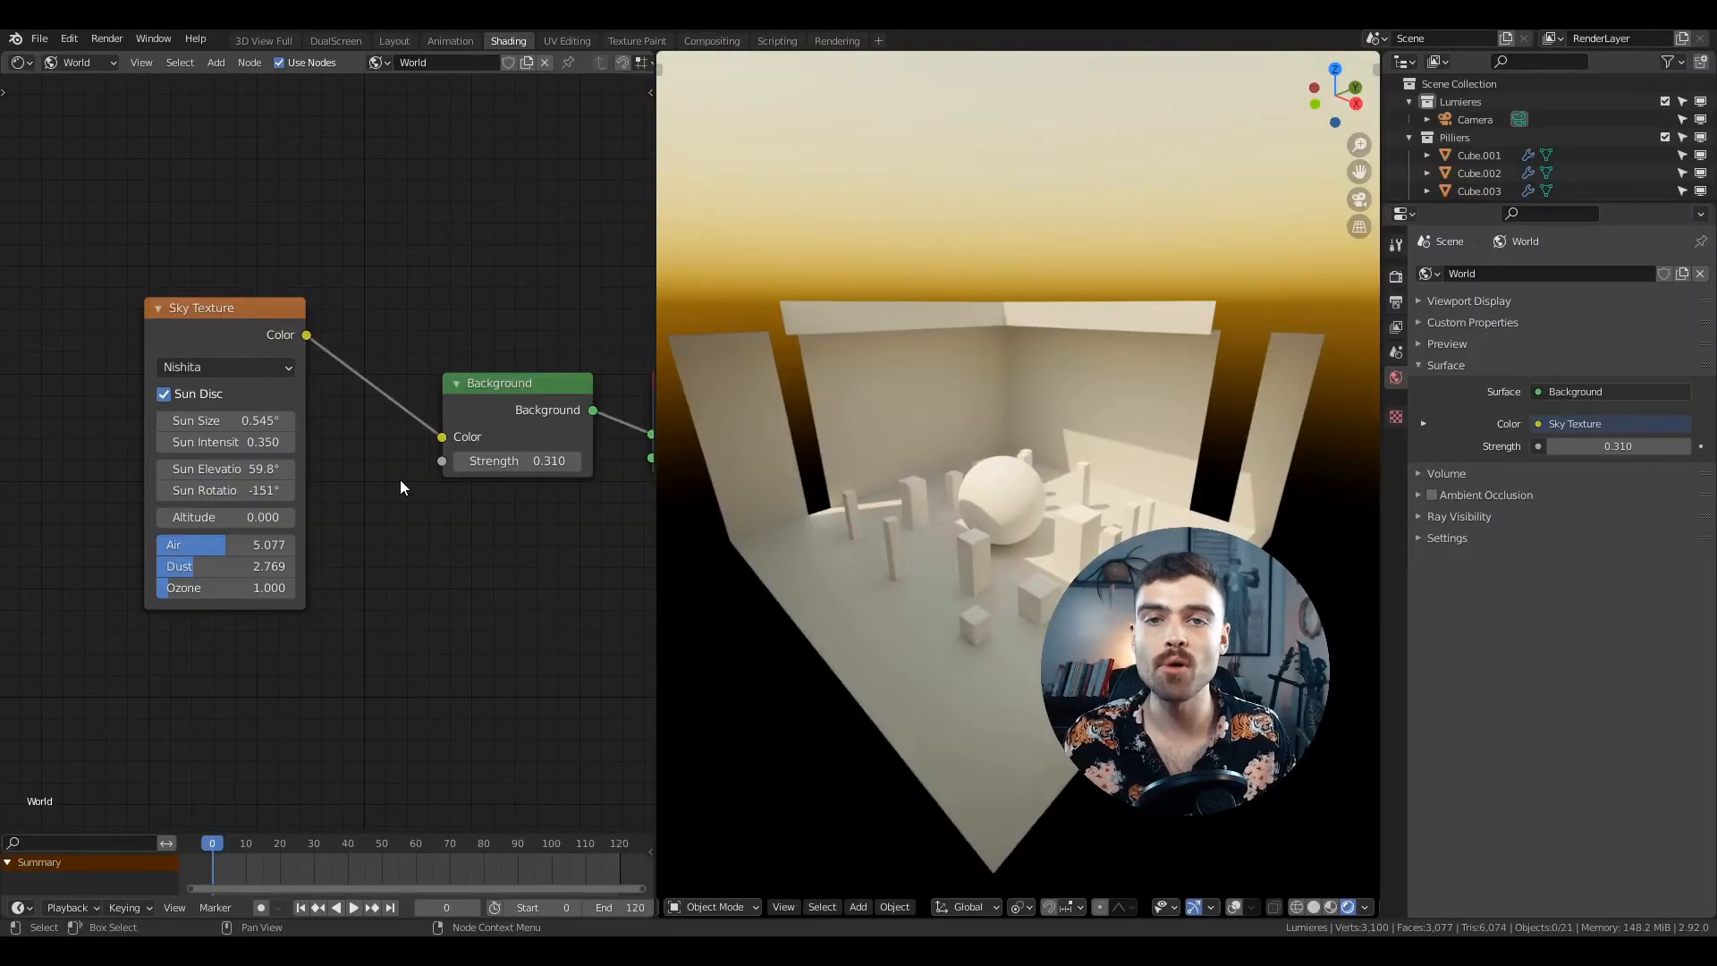
# - Switch the Sky Texture to the Preetham sky type and try adjusting its turbidity
pyautogui.click(225, 347)
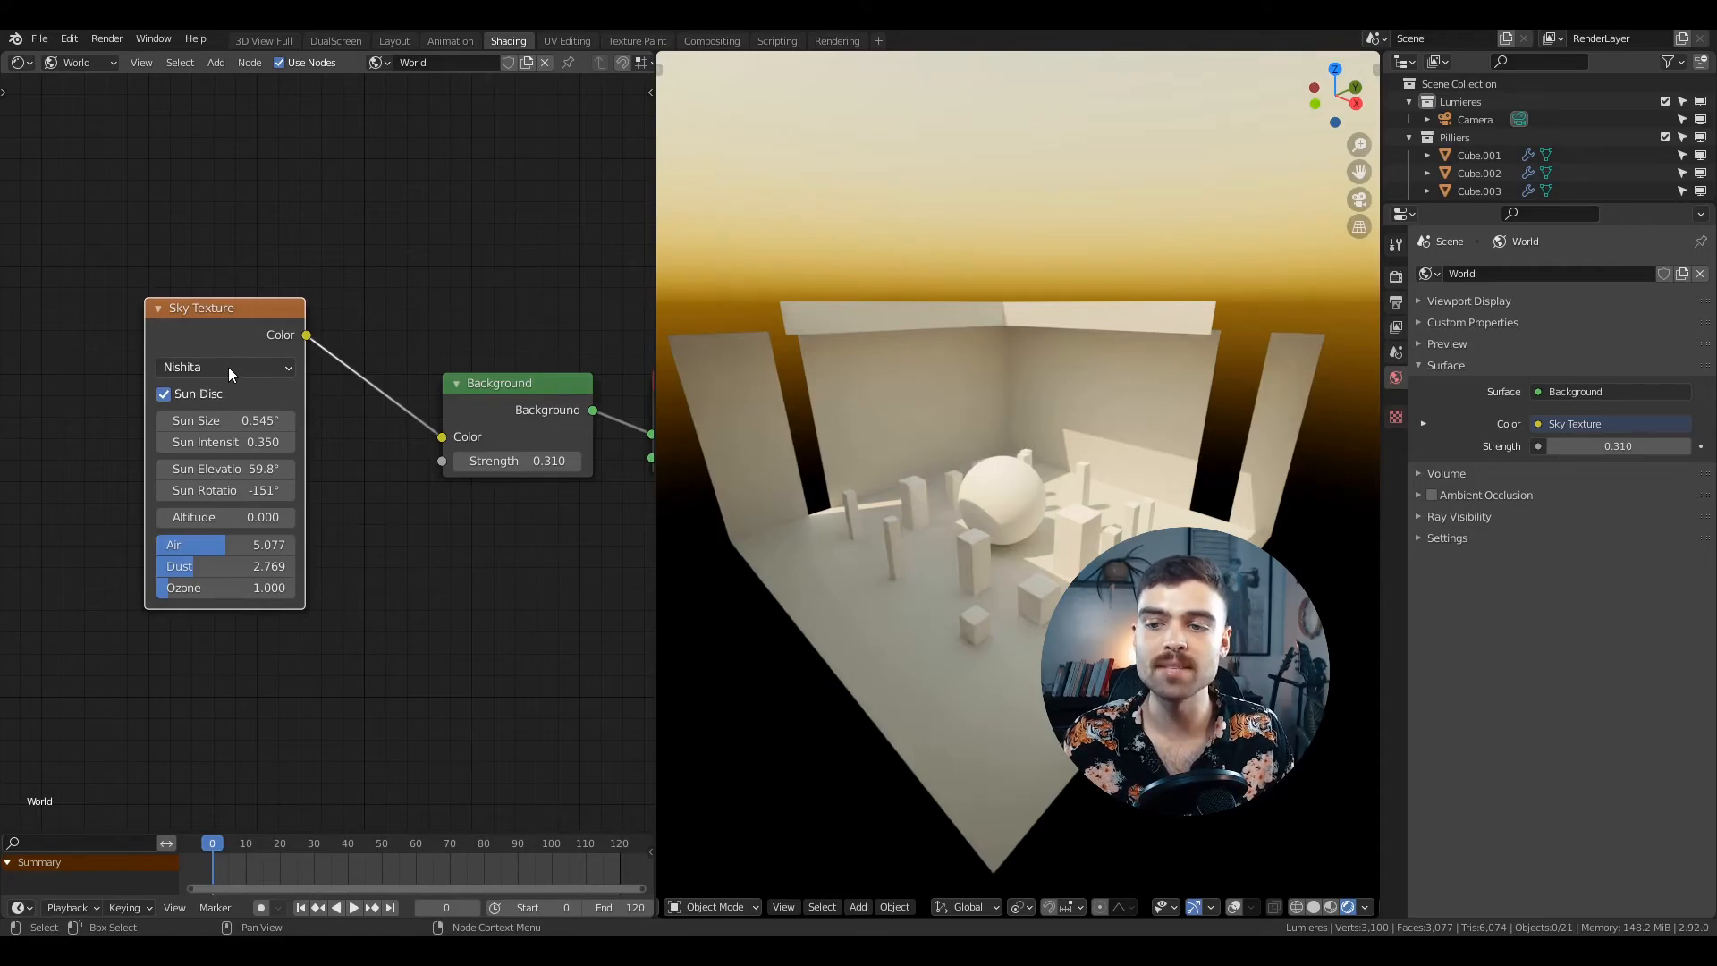
pyautogui.click(288, 367)
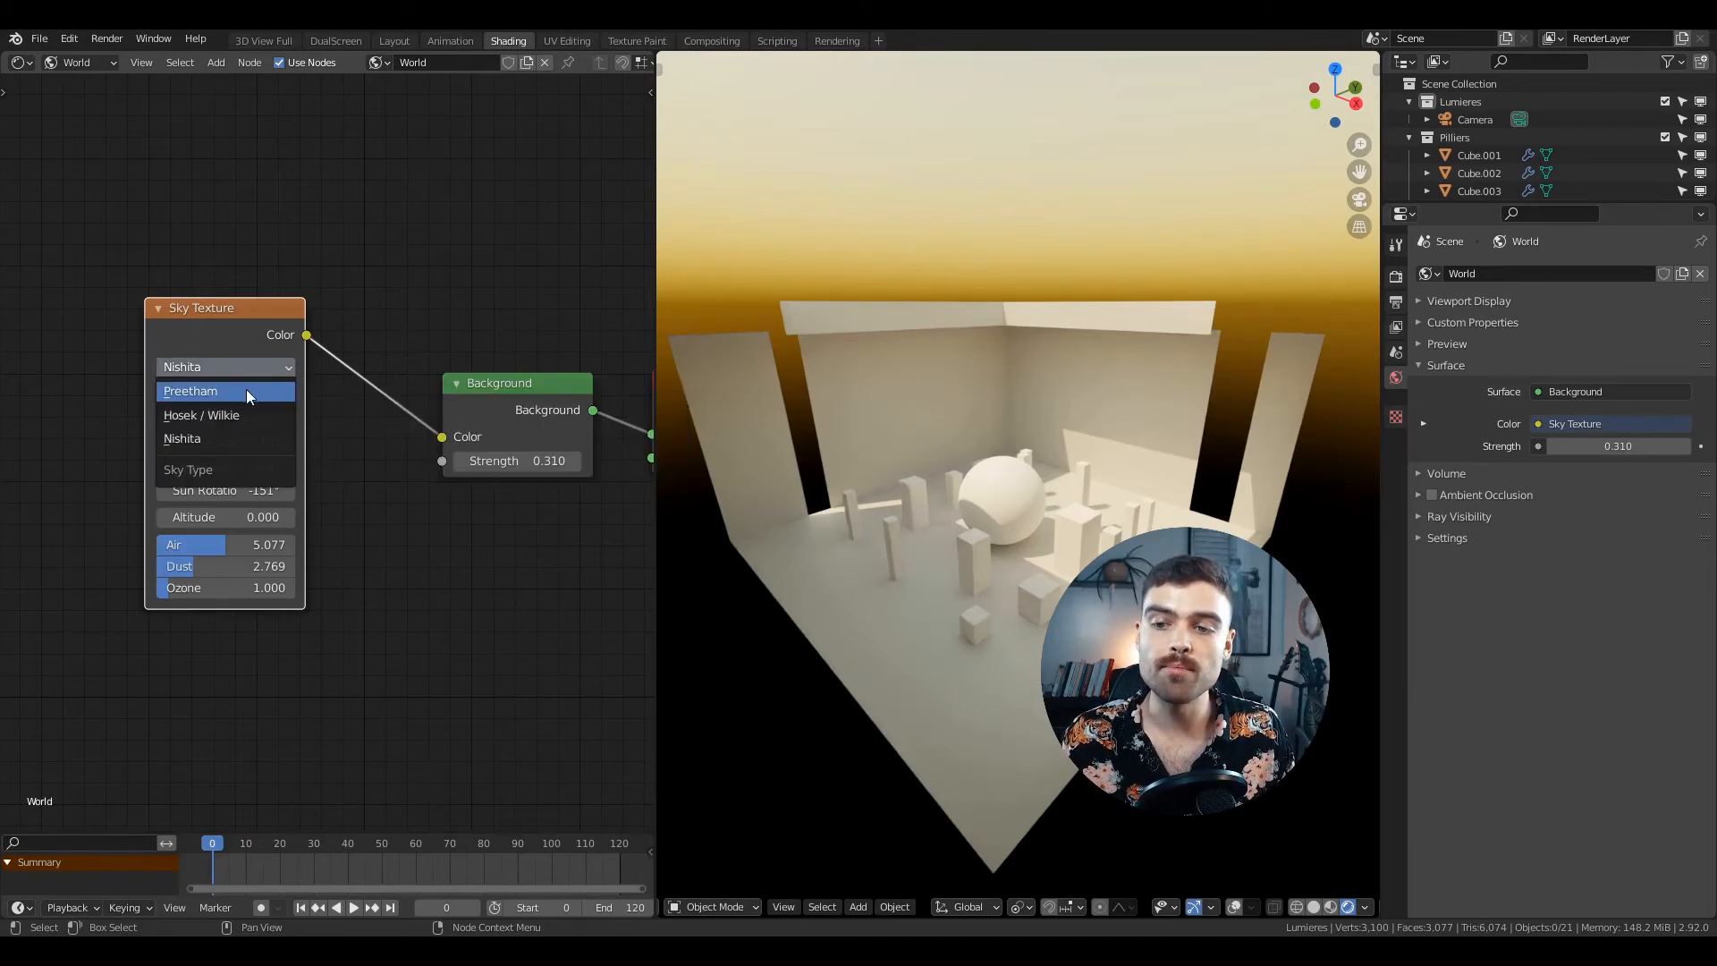
pyautogui.click(253, 390)
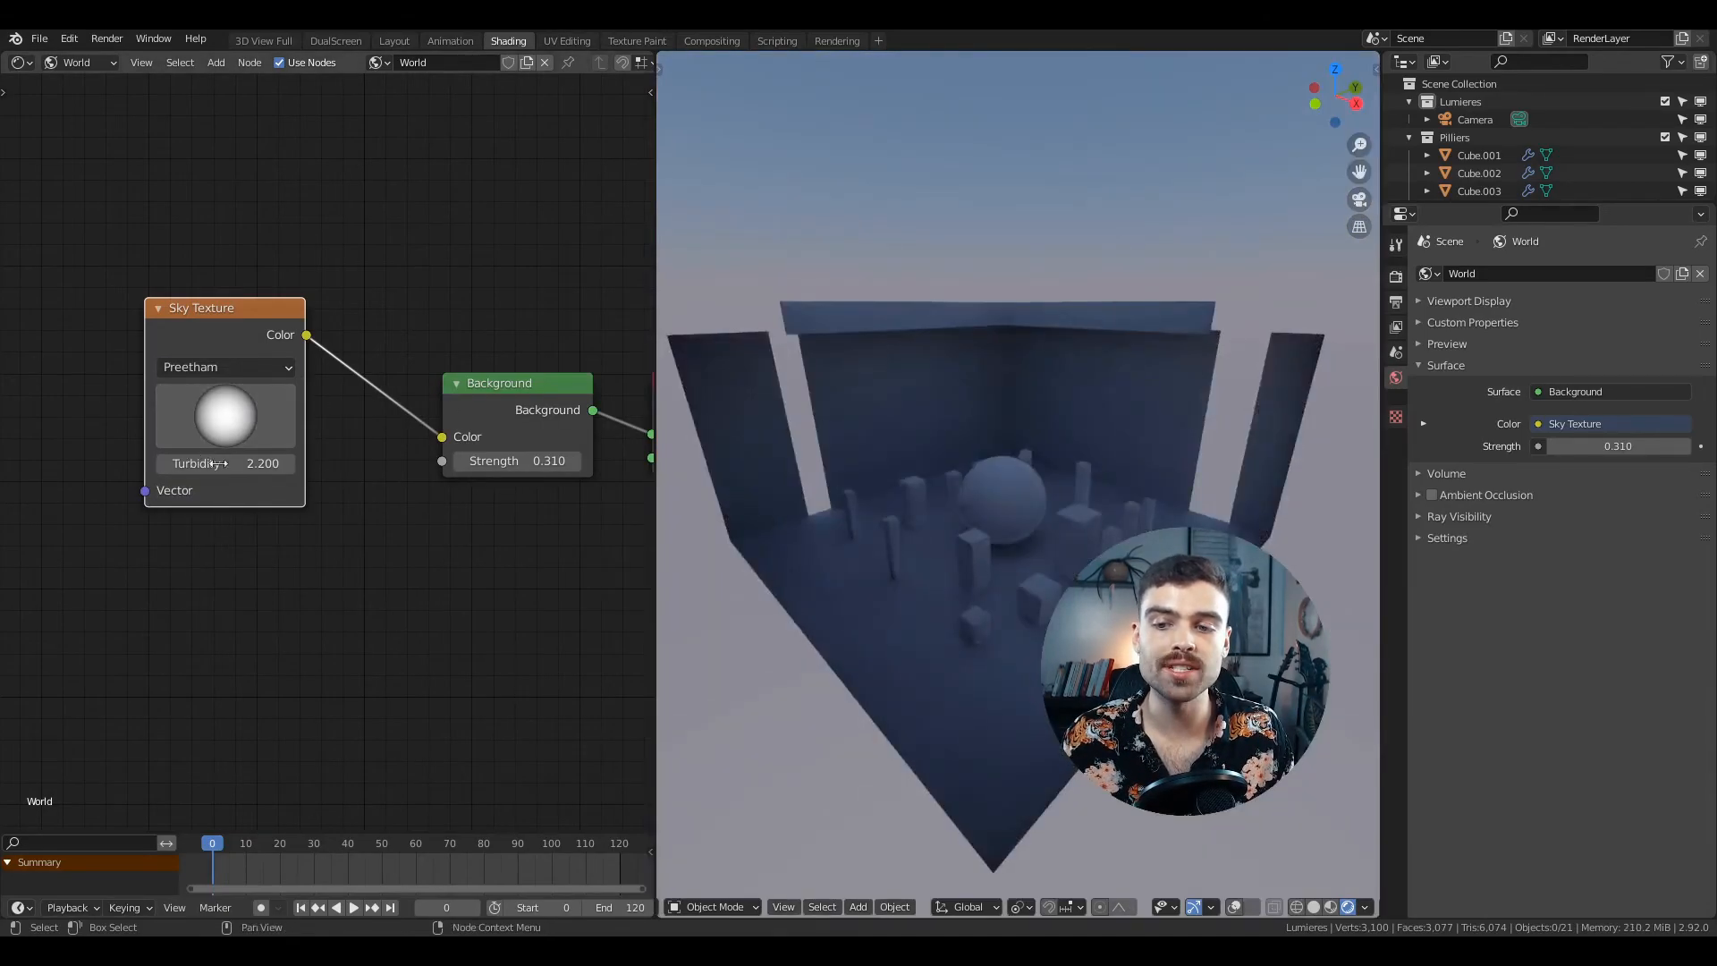
pyautogui.moveTo(256, 471); pyautogui.dragTo(206, 471)
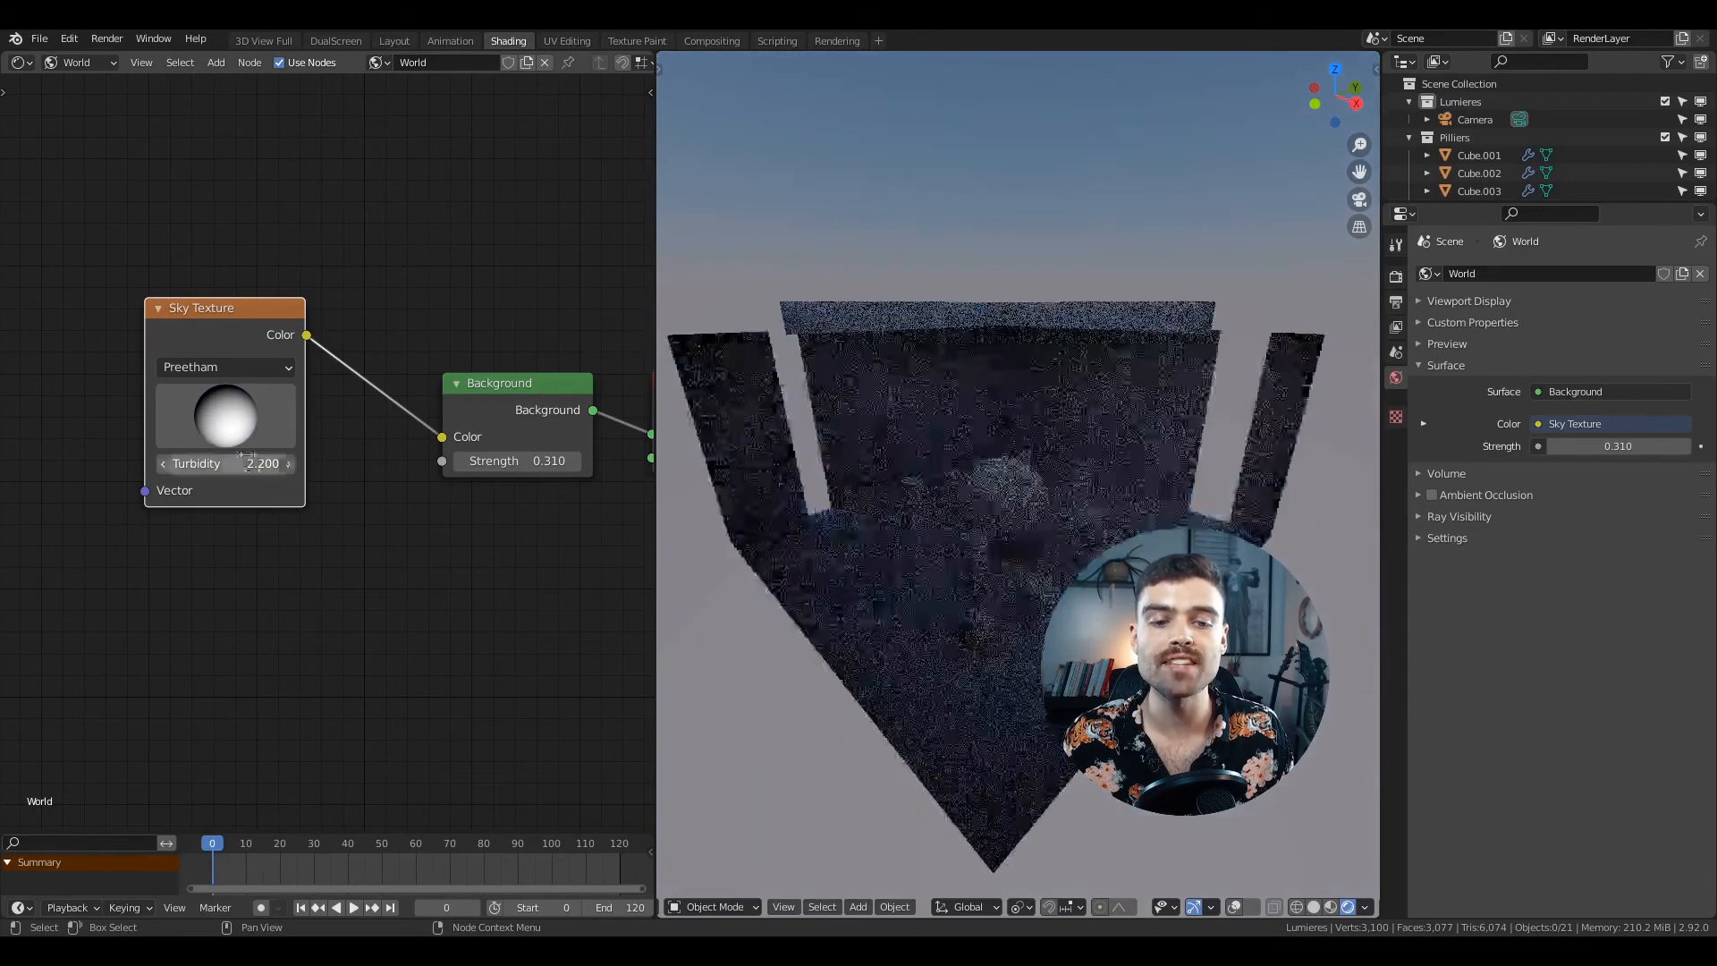
pyautogui.rightClick(256, 471)
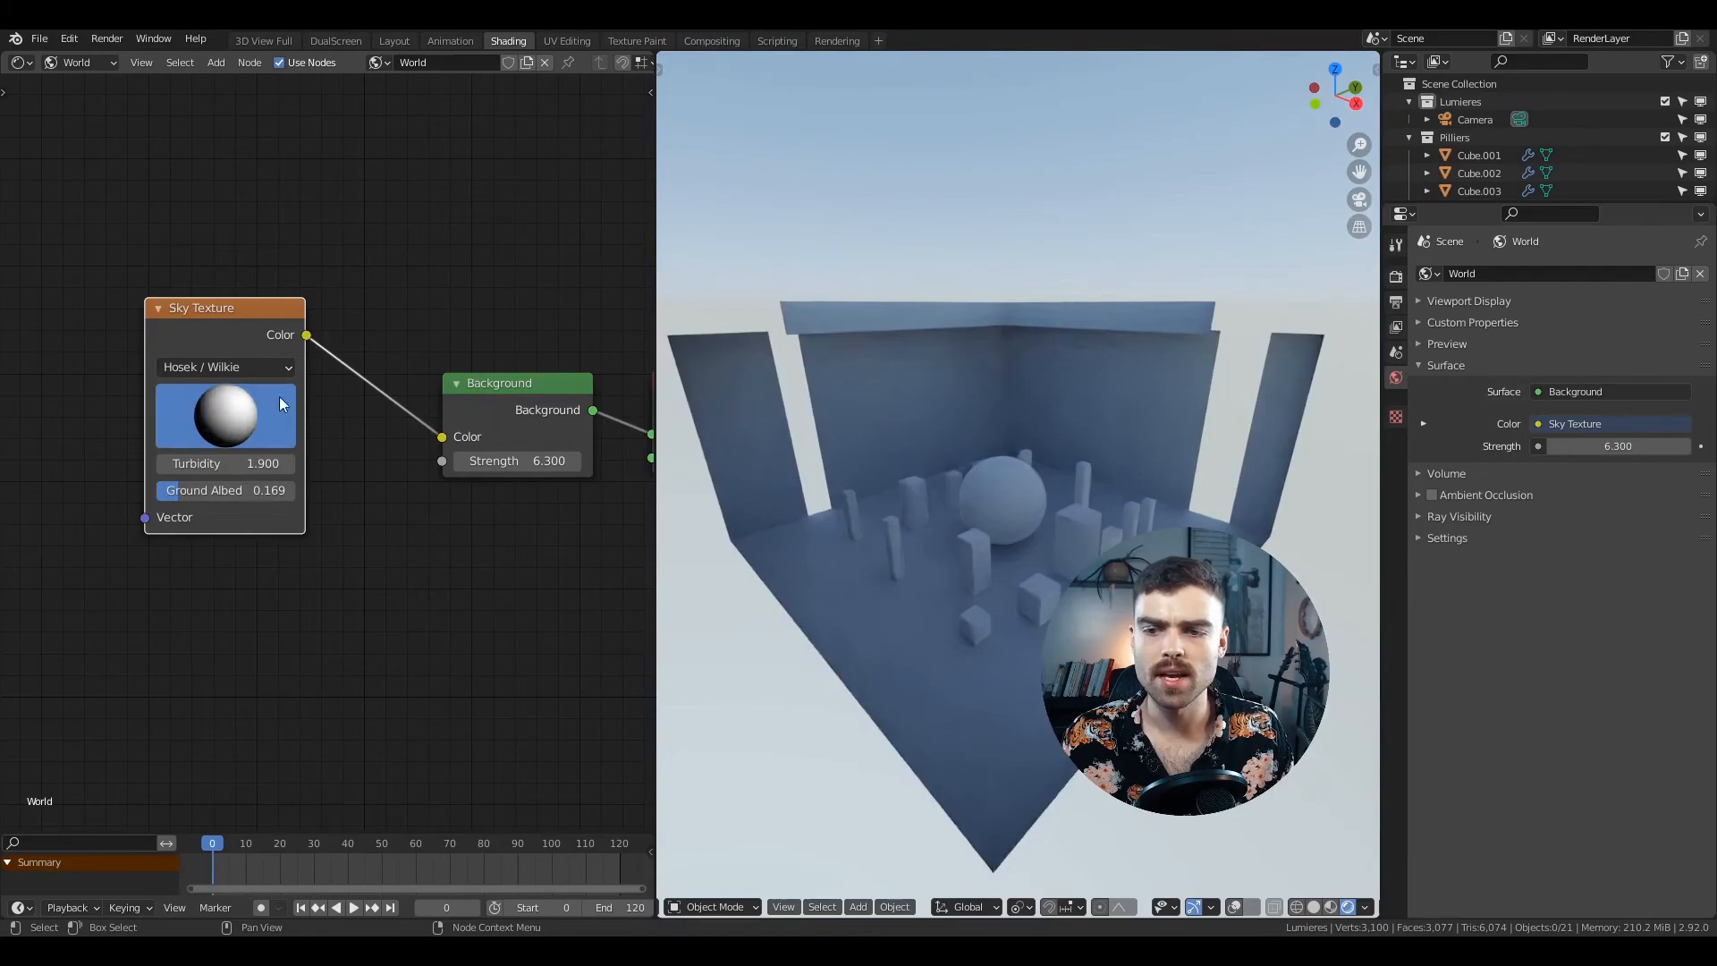
# - Change the sun direction of the Hosek / Wilkie sky and switch the render engine from Cycles to Eevee
pyautogui.moveTo(238, 411); pyautogui.dragTo(186, 399)
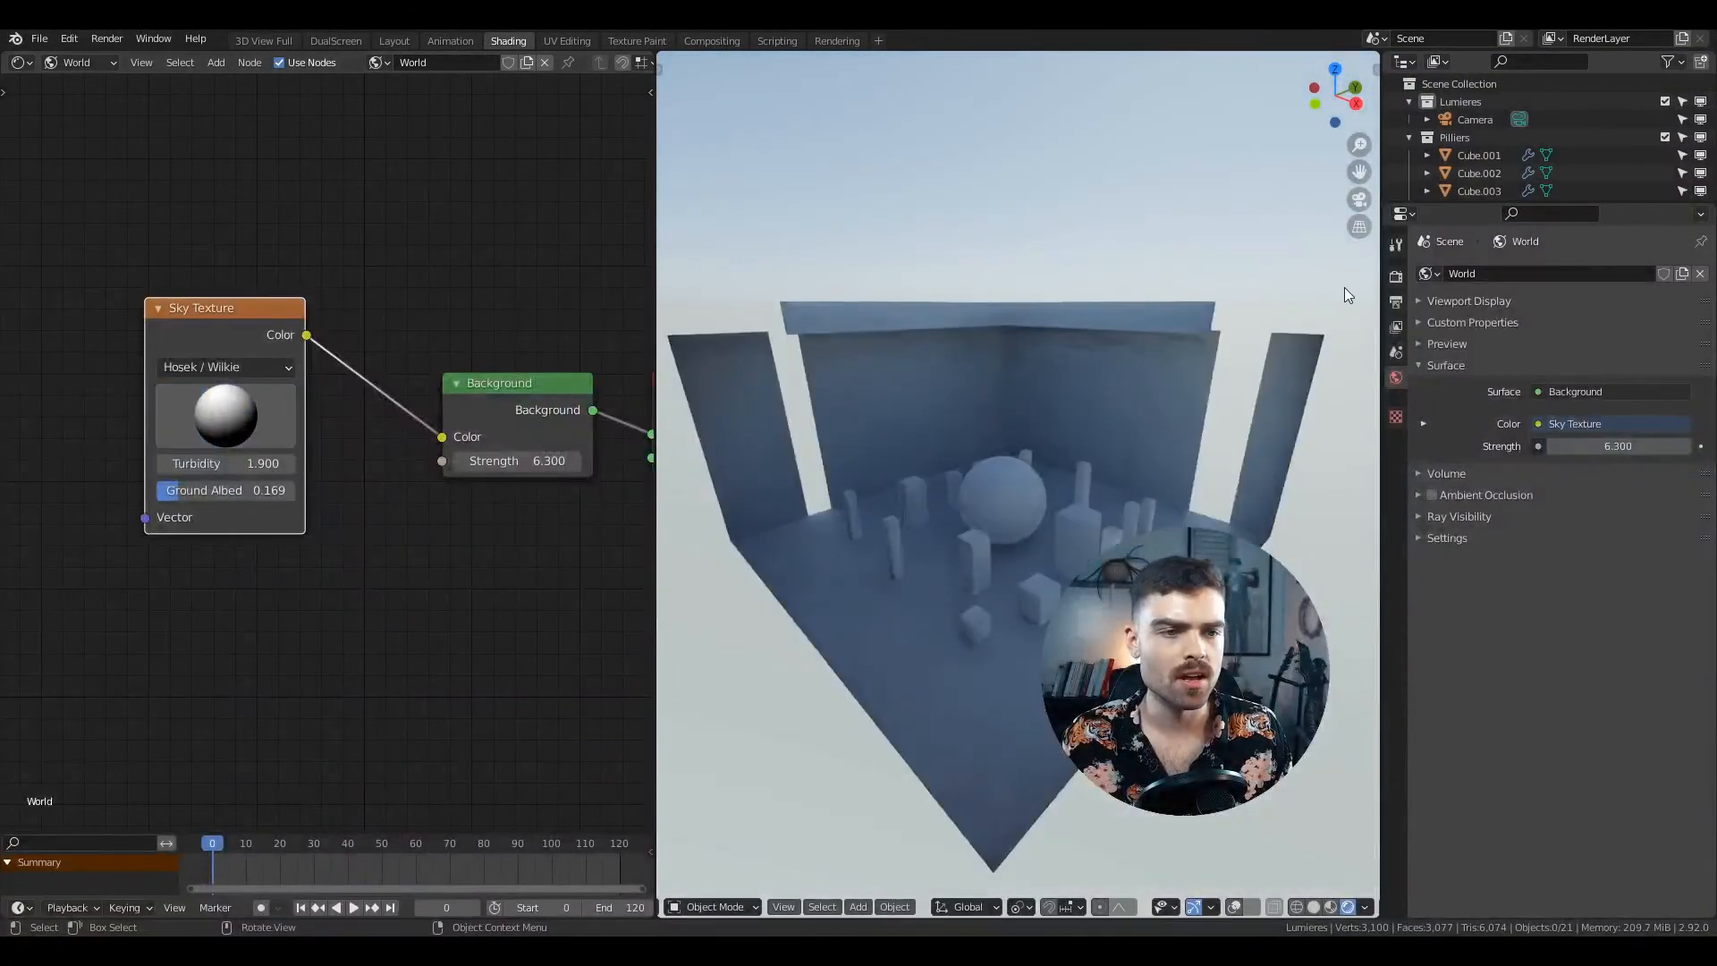
pyautogui.click(1401, 276)
pyautogui.click(1575, 273)
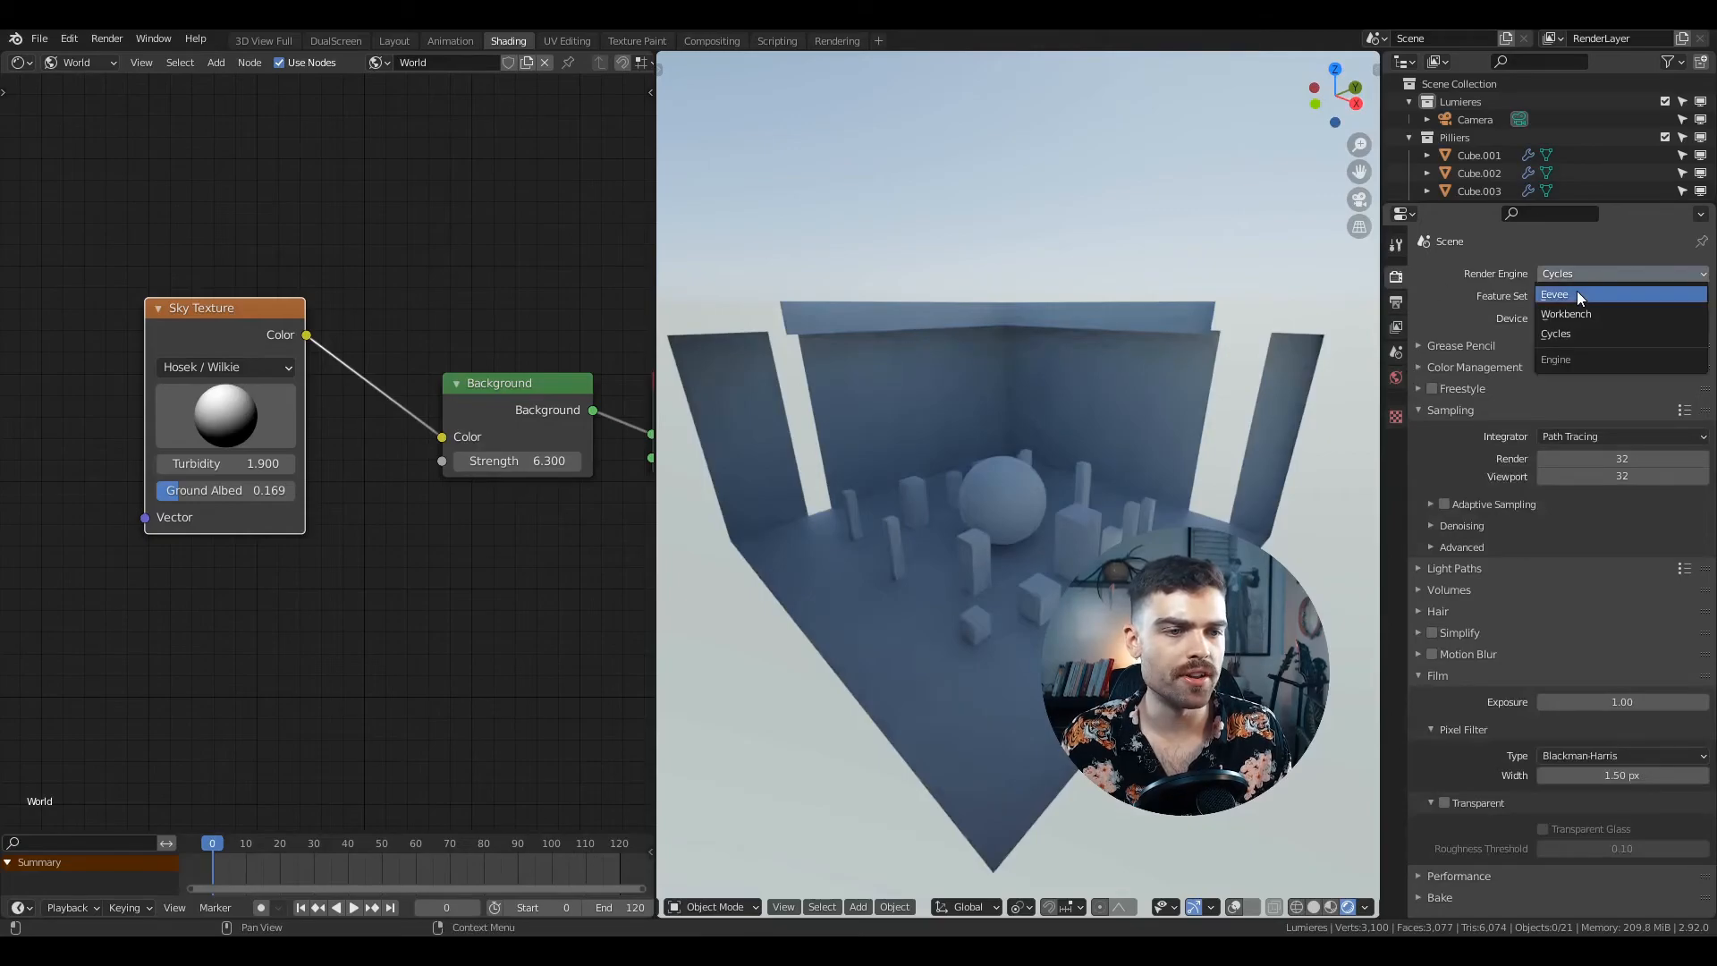
pyautogui.click(1576, 294)
# - Set the Hosek / Wilkie sky's ground albedo to 0.331 and the Background strength to 0.550
pyautogui.moveTo(204, 490)
pyautogui.mouseDown()
pyautogui.moveTo(235, 490)
pyautogui.moveTo(202, 490)
pyautogui.mouseUp()
pyautogui.moveTo(548, 461); pyautogui.dragTo(512, 461)
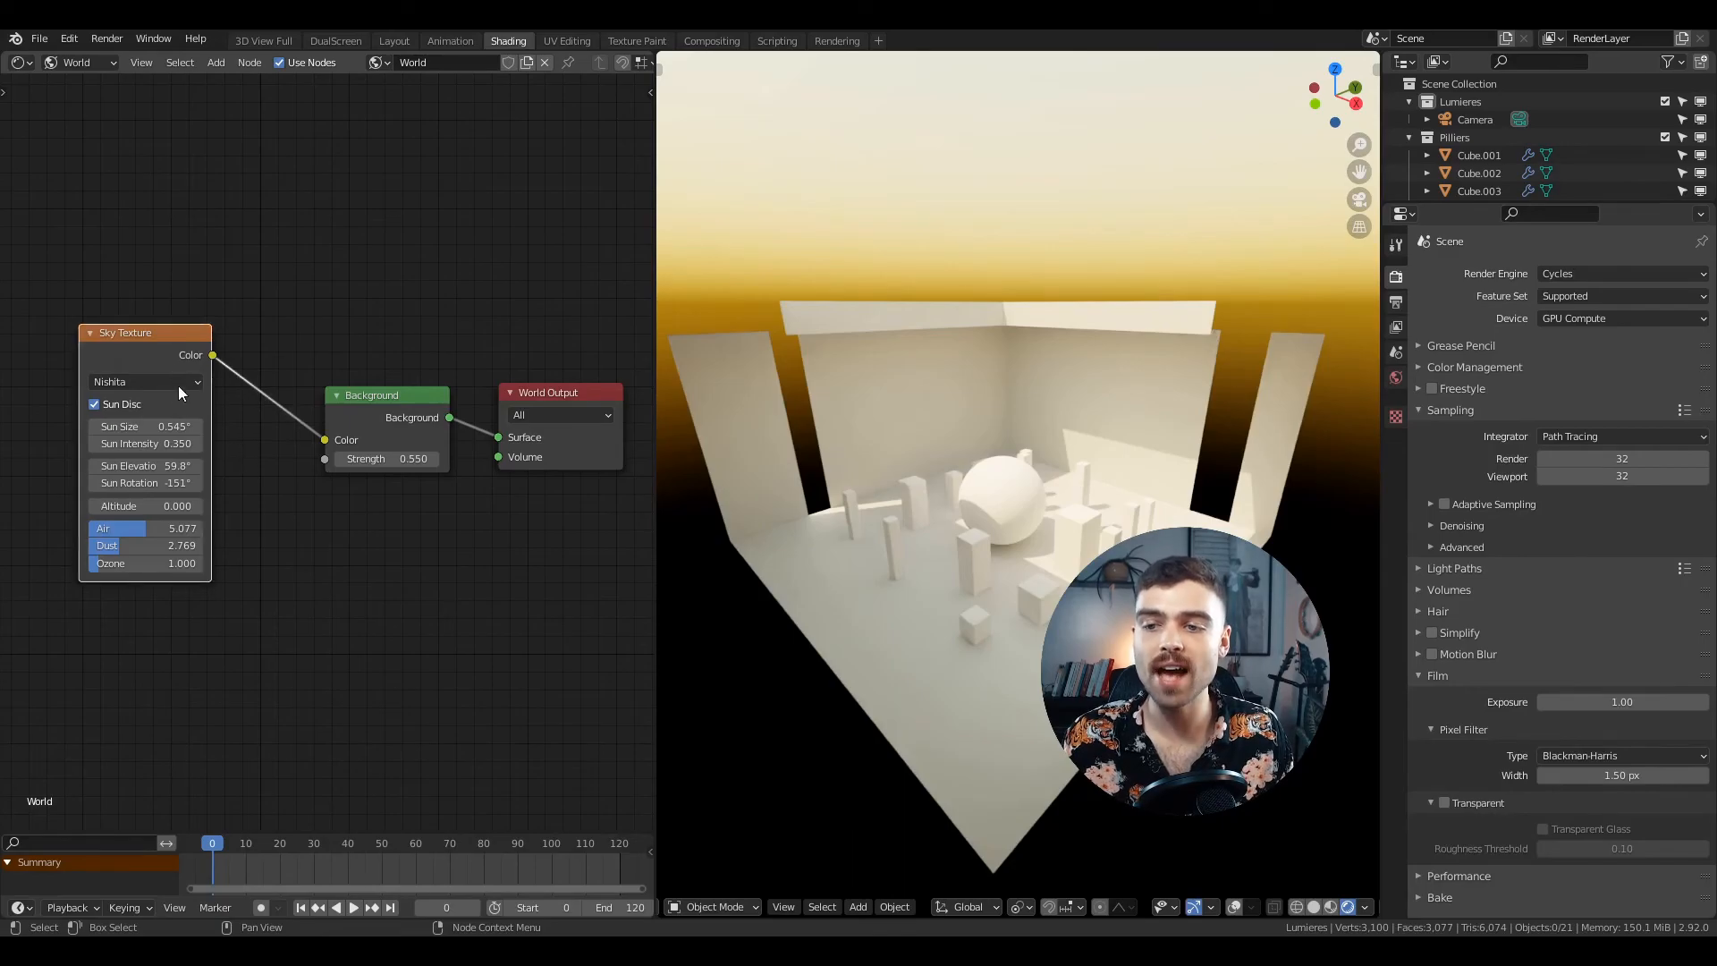
# - Set the scene's render engine to Eevee with the Nishita sky still connected
pyautogui.click(1556, 275)
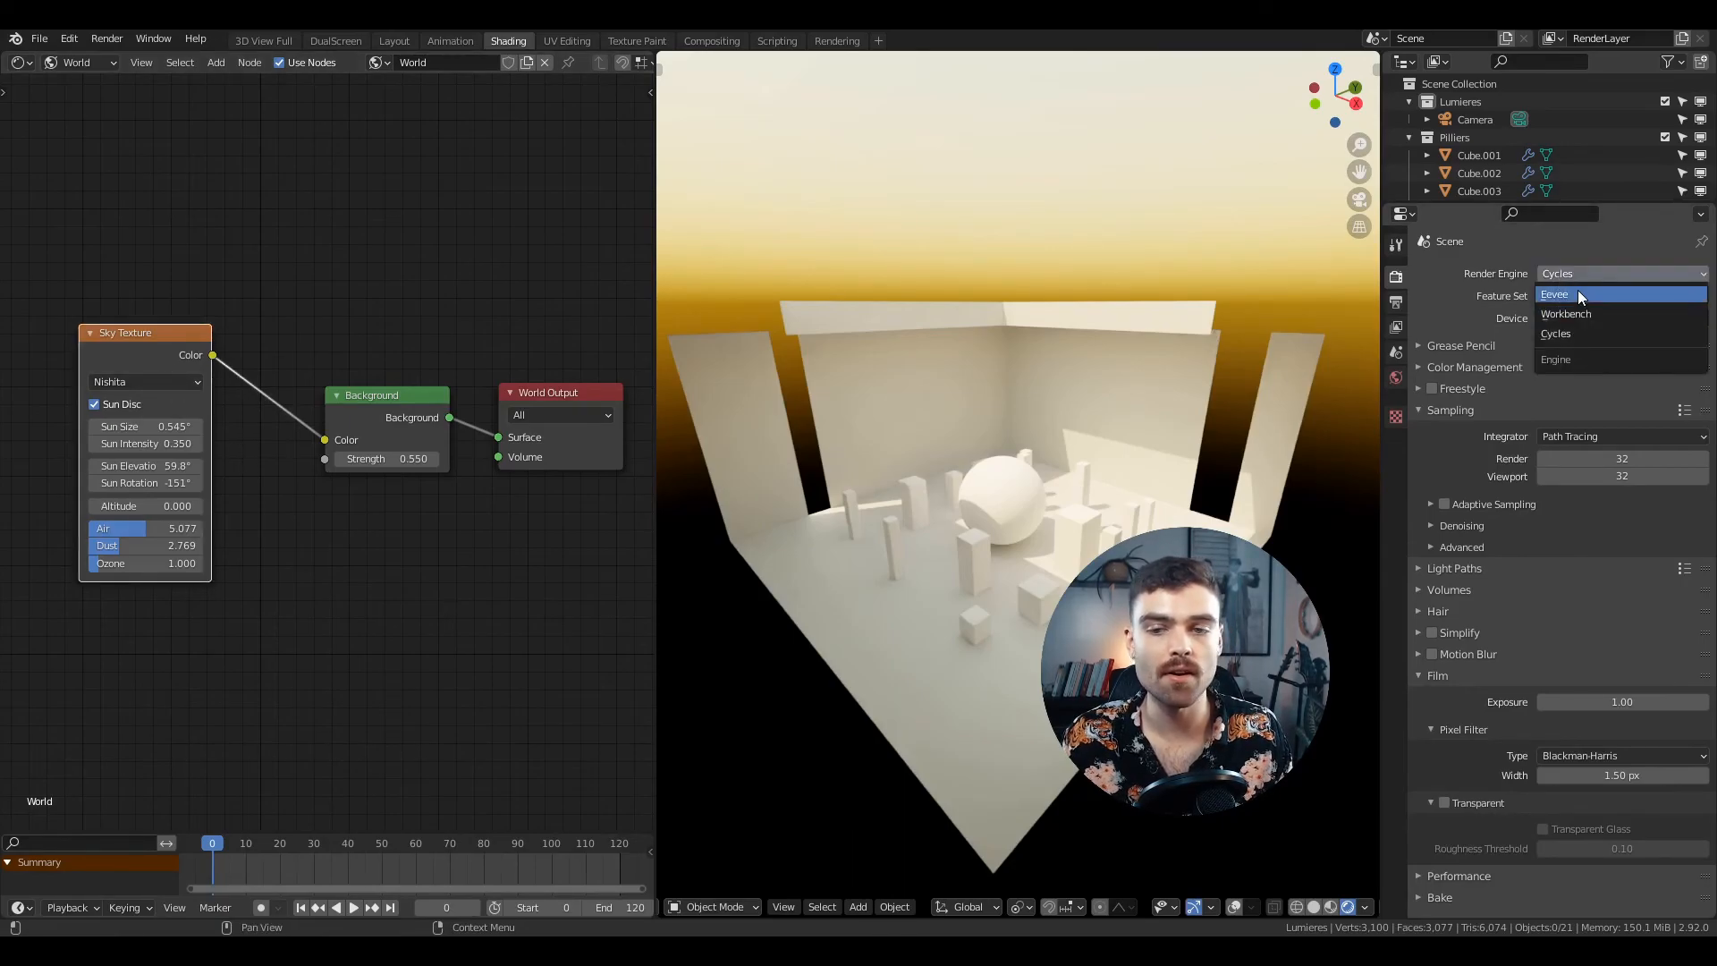
pyautogui.click(1577, 294)
# - Try the Hosek / Wilkie sky type on the Sky Texture under Eevee, and settle on Preetham
pyautogui.click(148, 380)
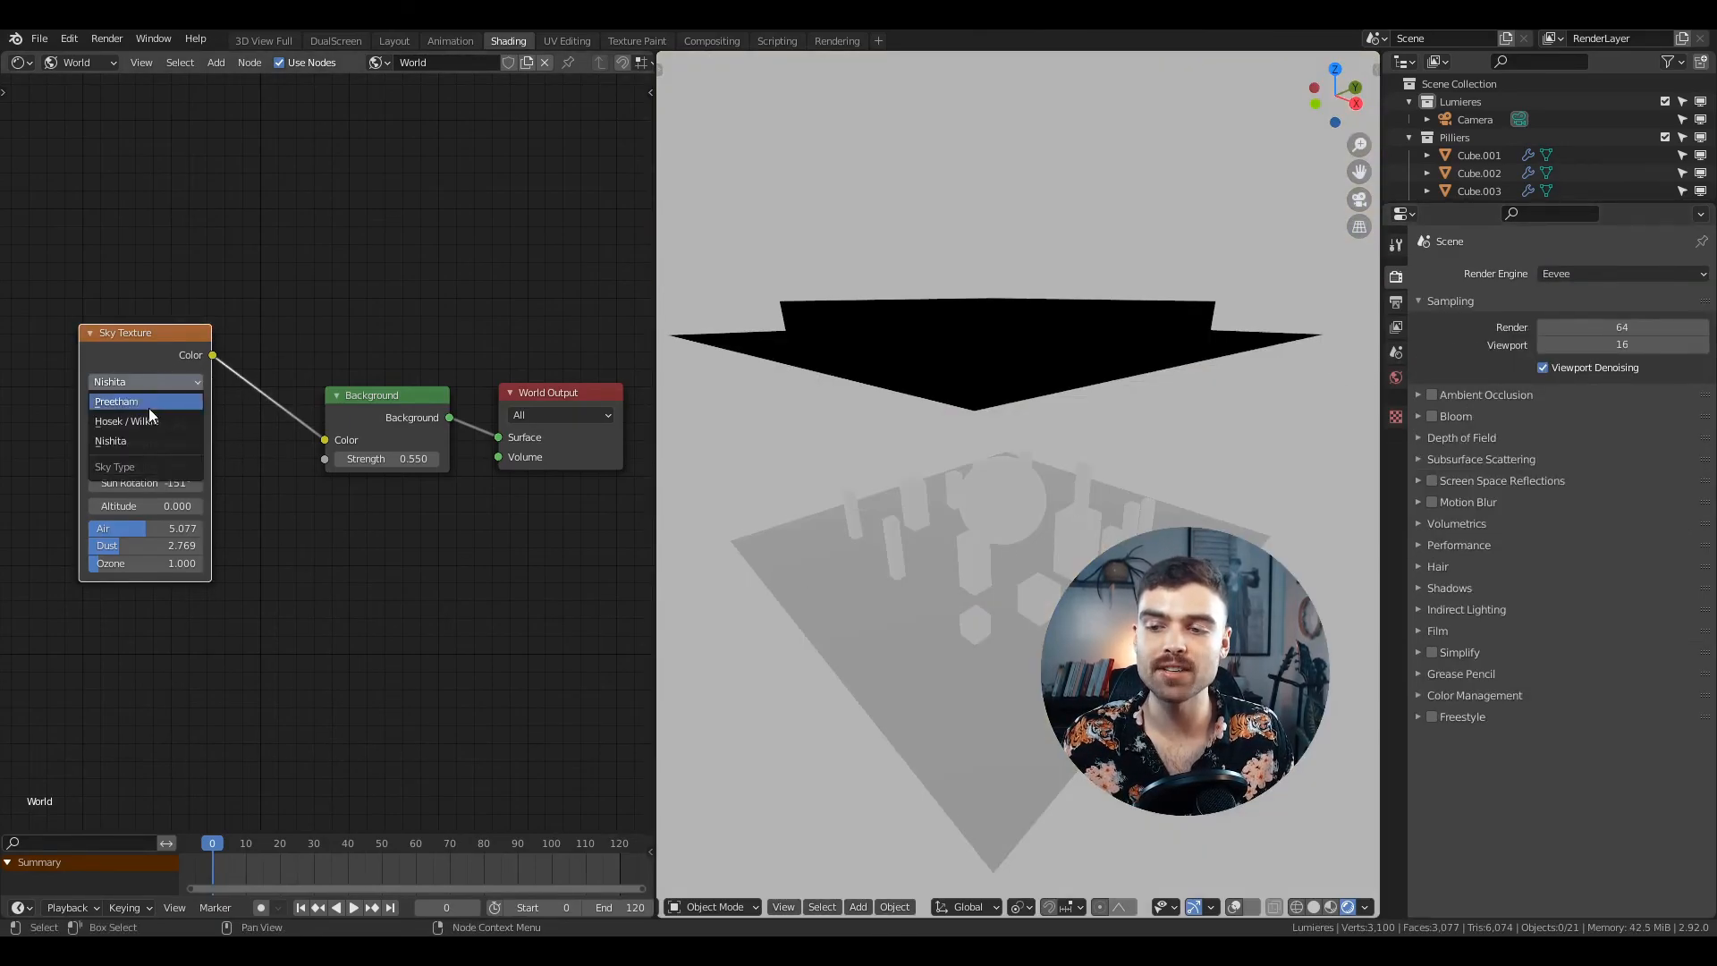
pyautogui.click(147, 419)
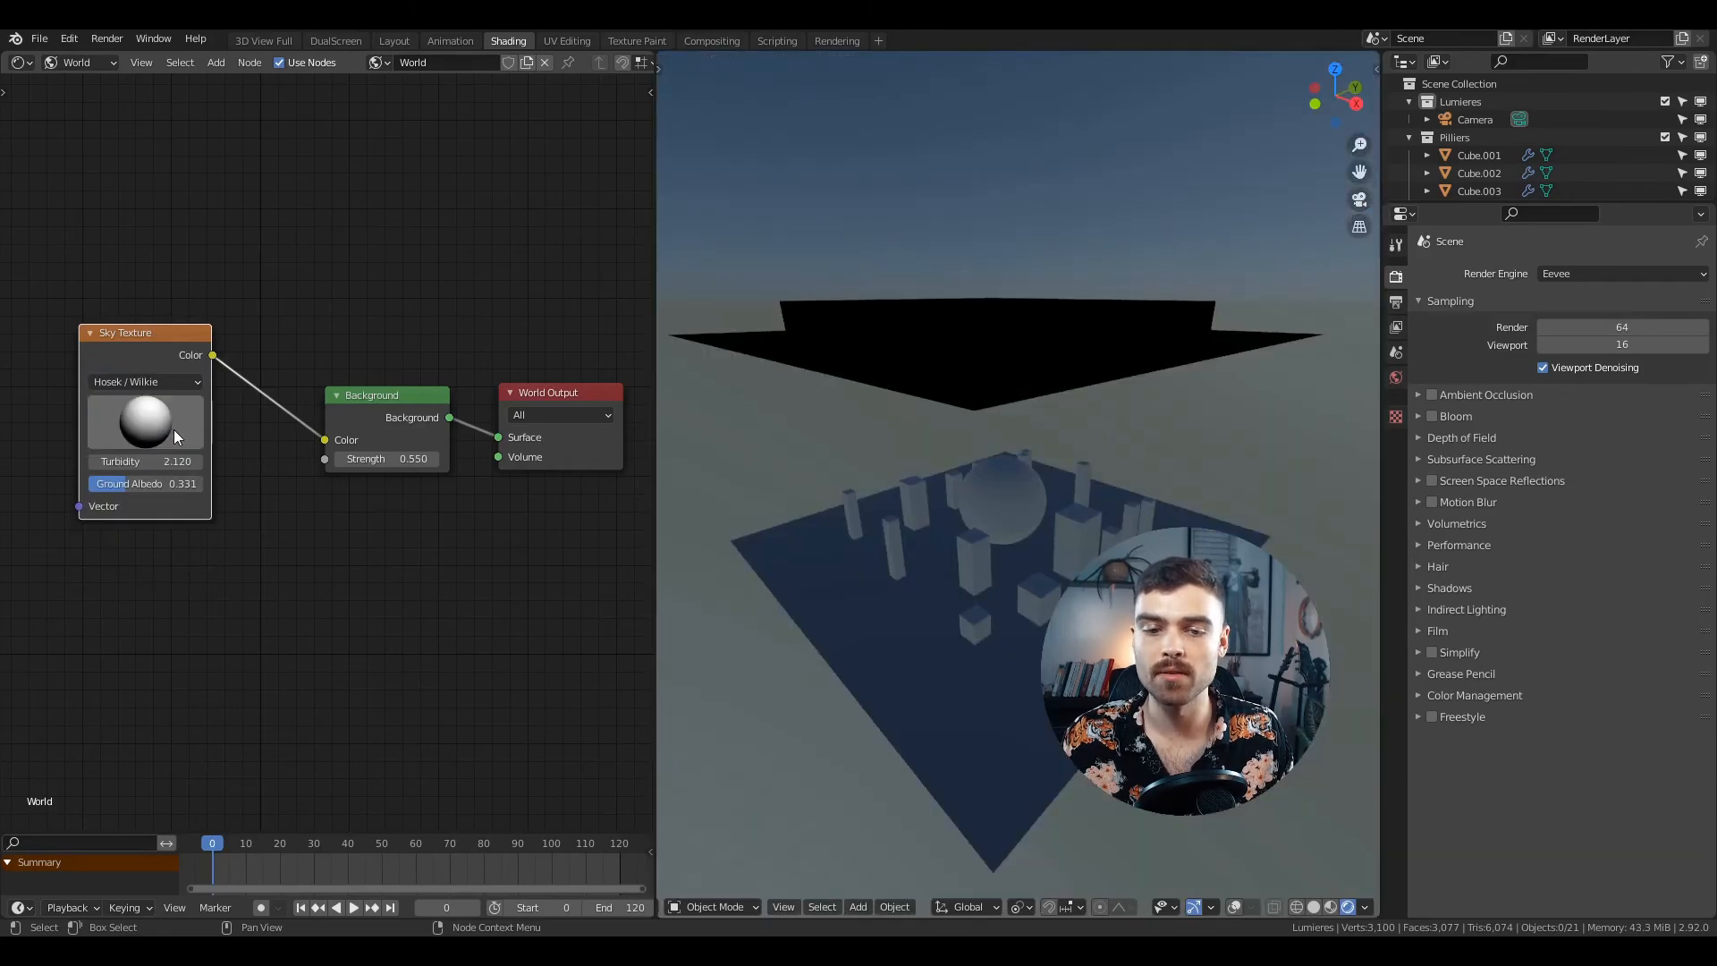
pyautogui.click(166, 377)
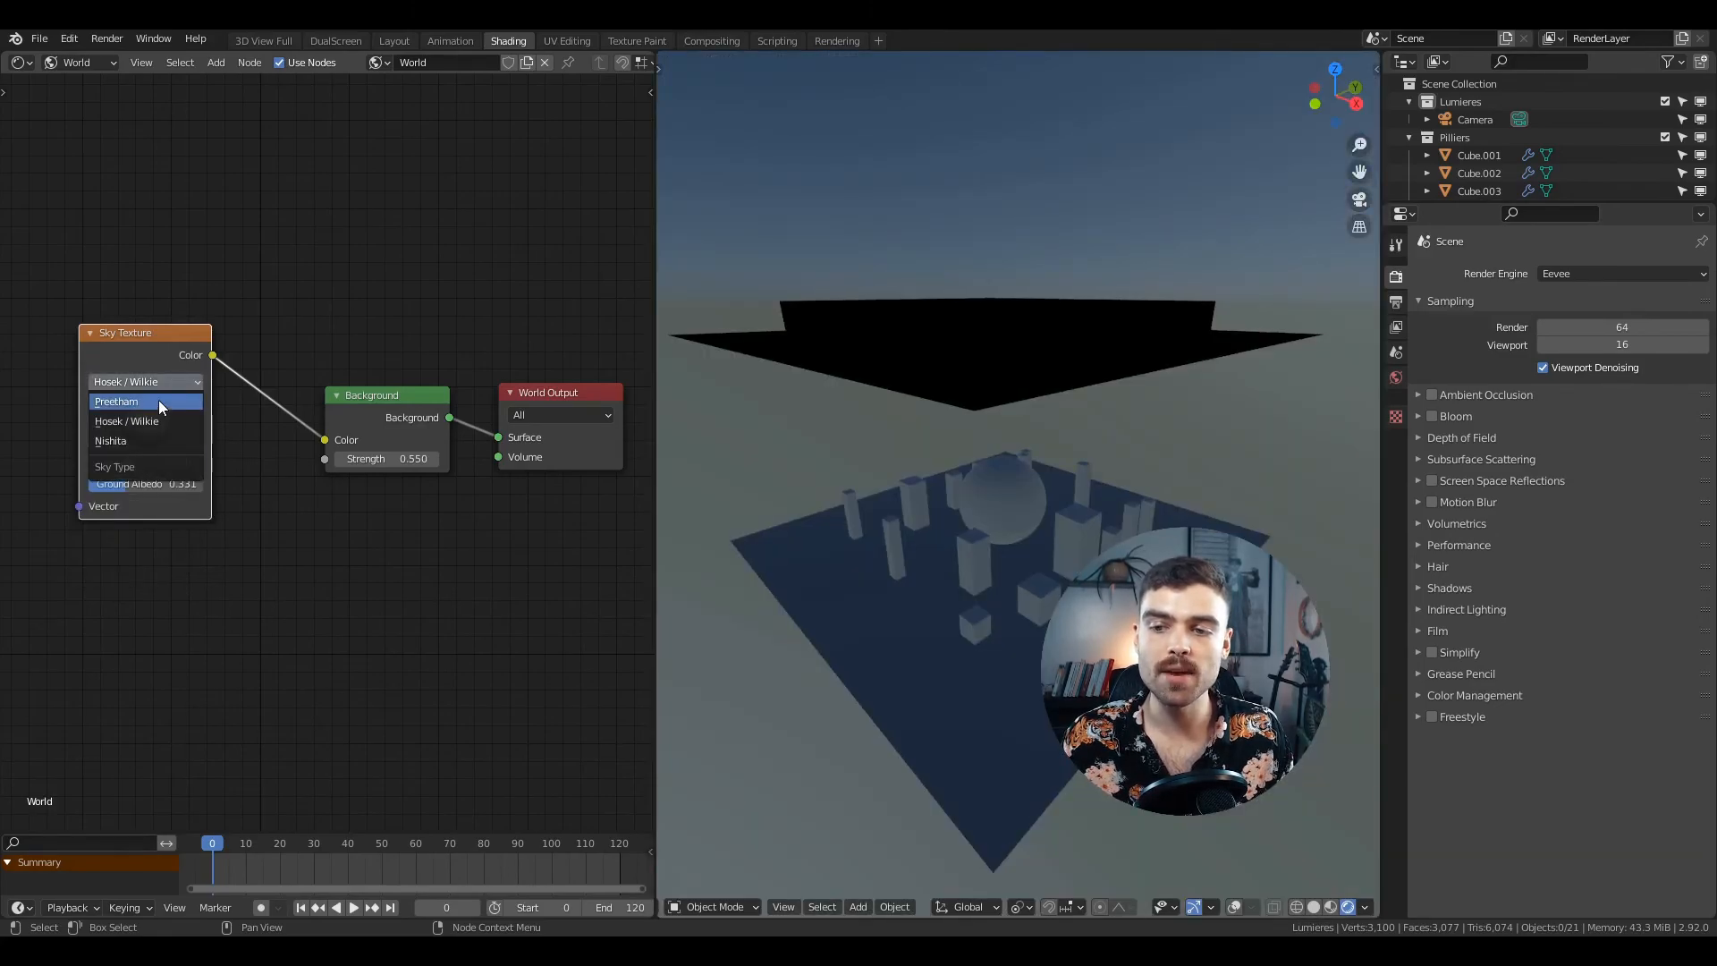
pyautogui.click(158, 400)
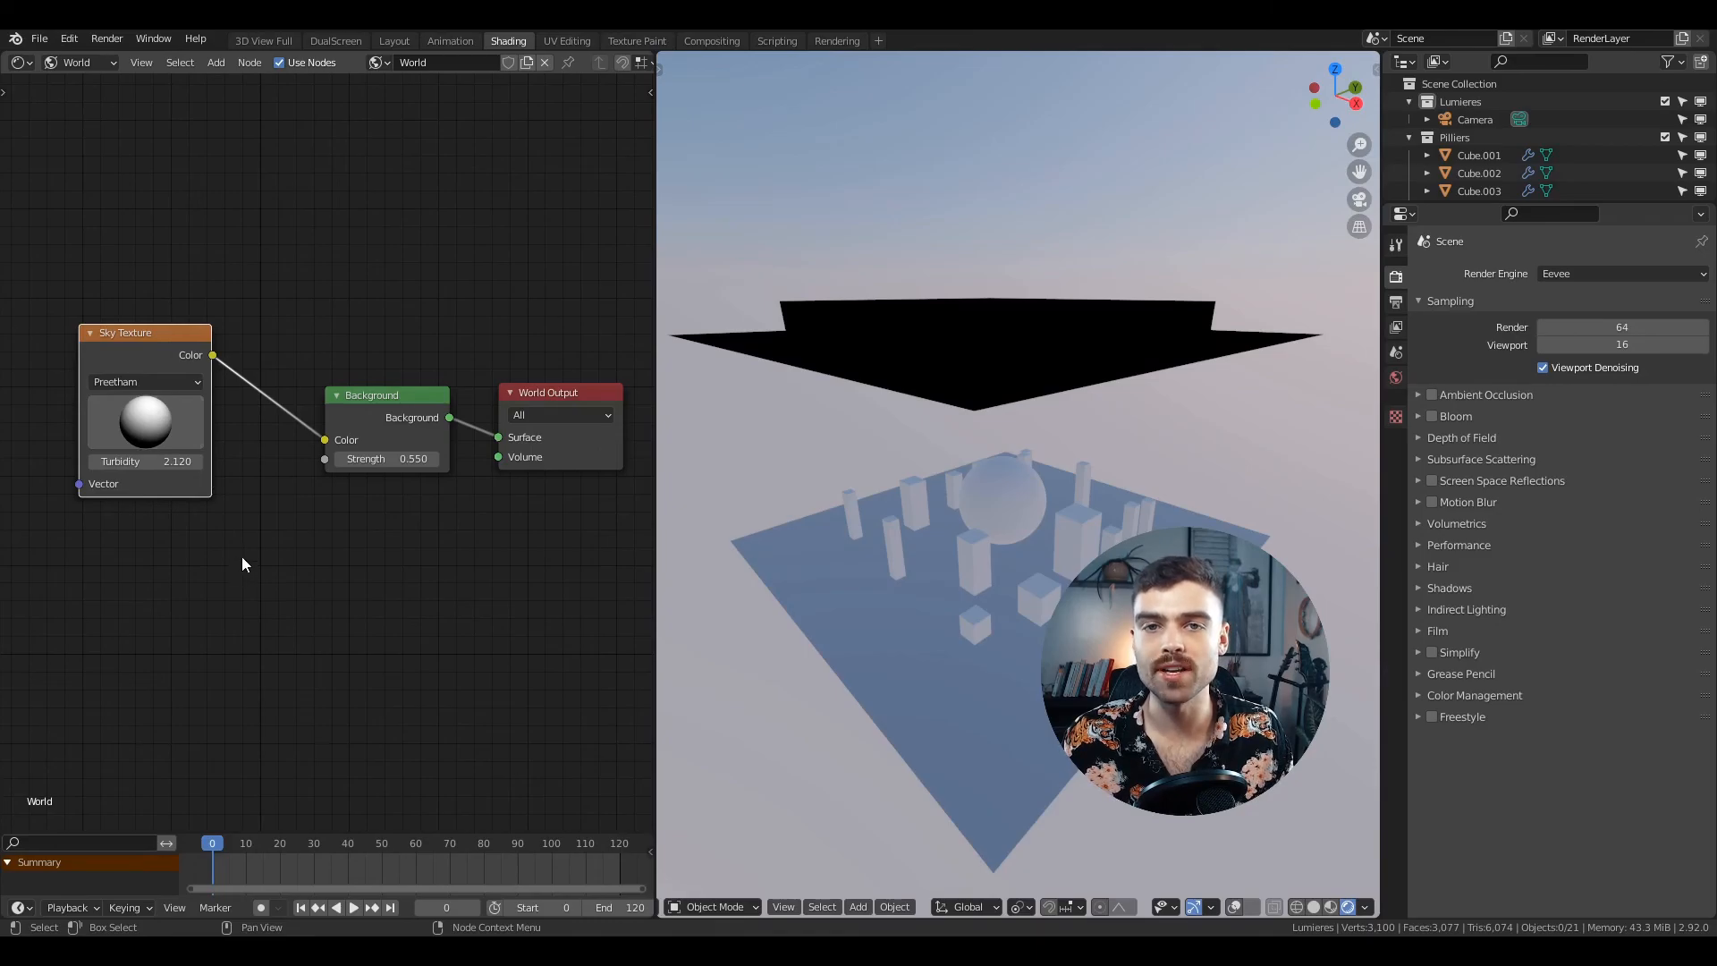